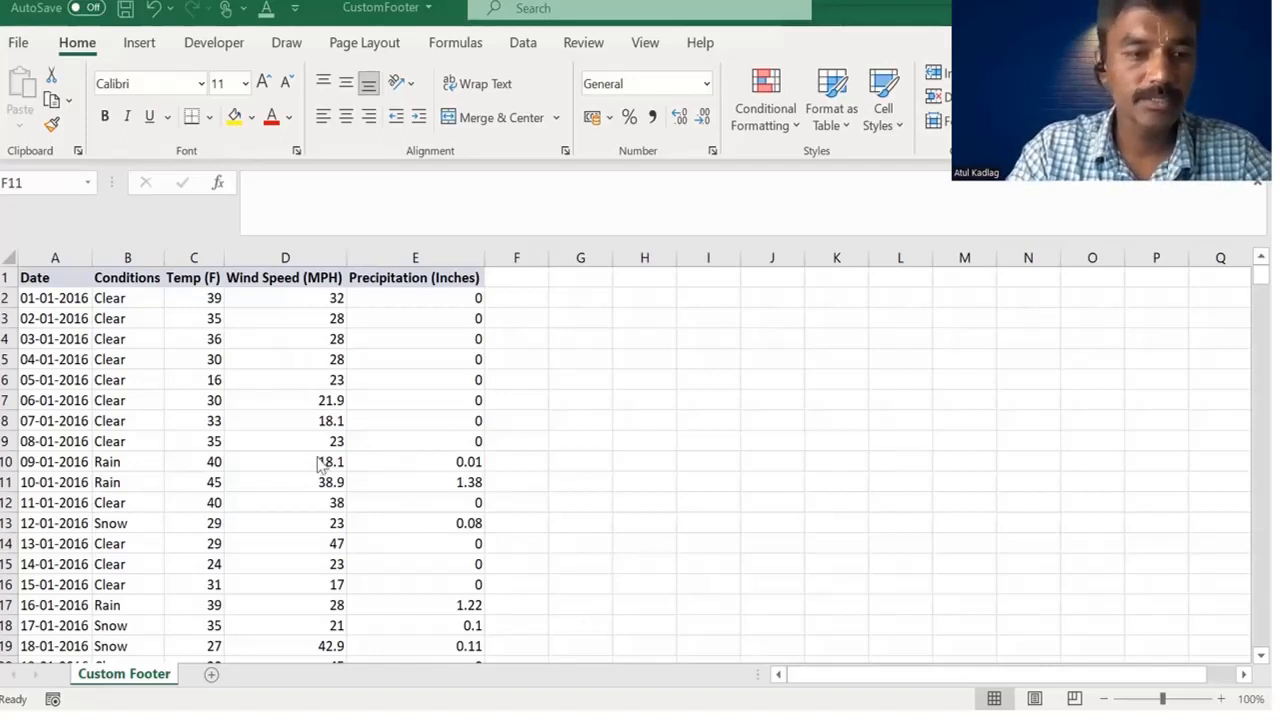
Step: Compare the summary statistics of the Temp (F), Wind Speed (MPH) and Precipitation (Inches) columns
click(210, 258)
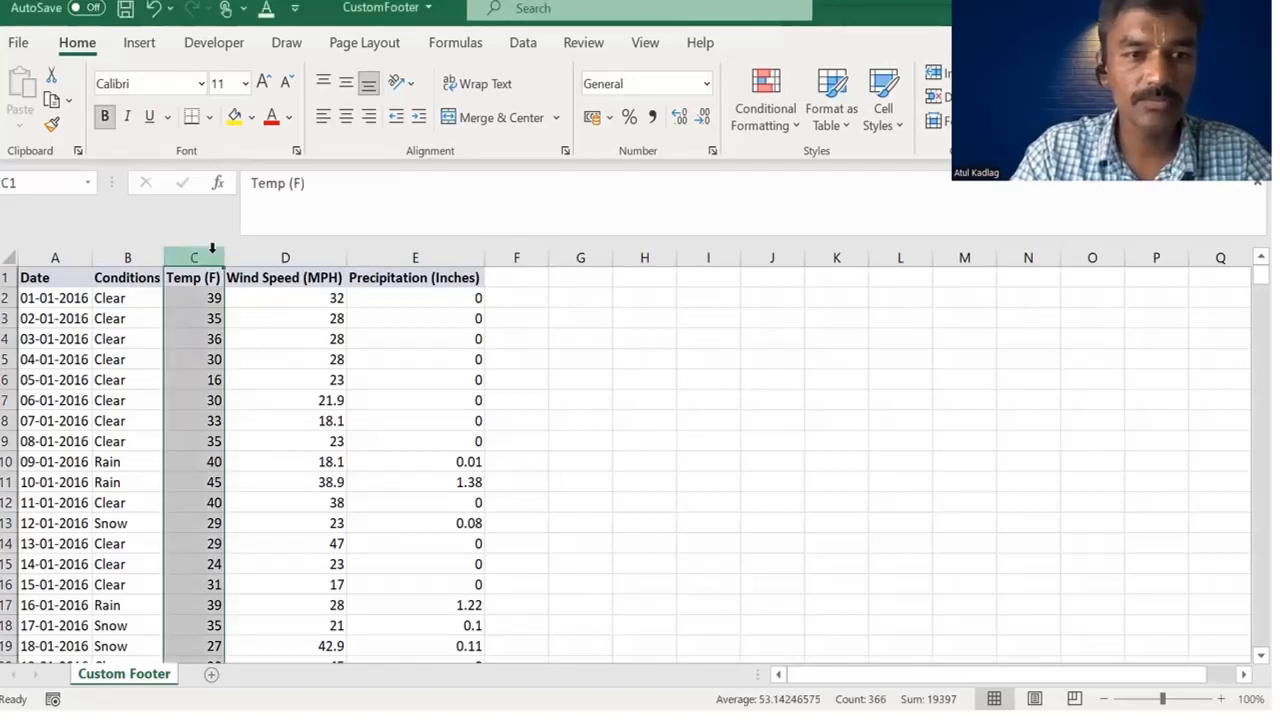
click(283, 258)
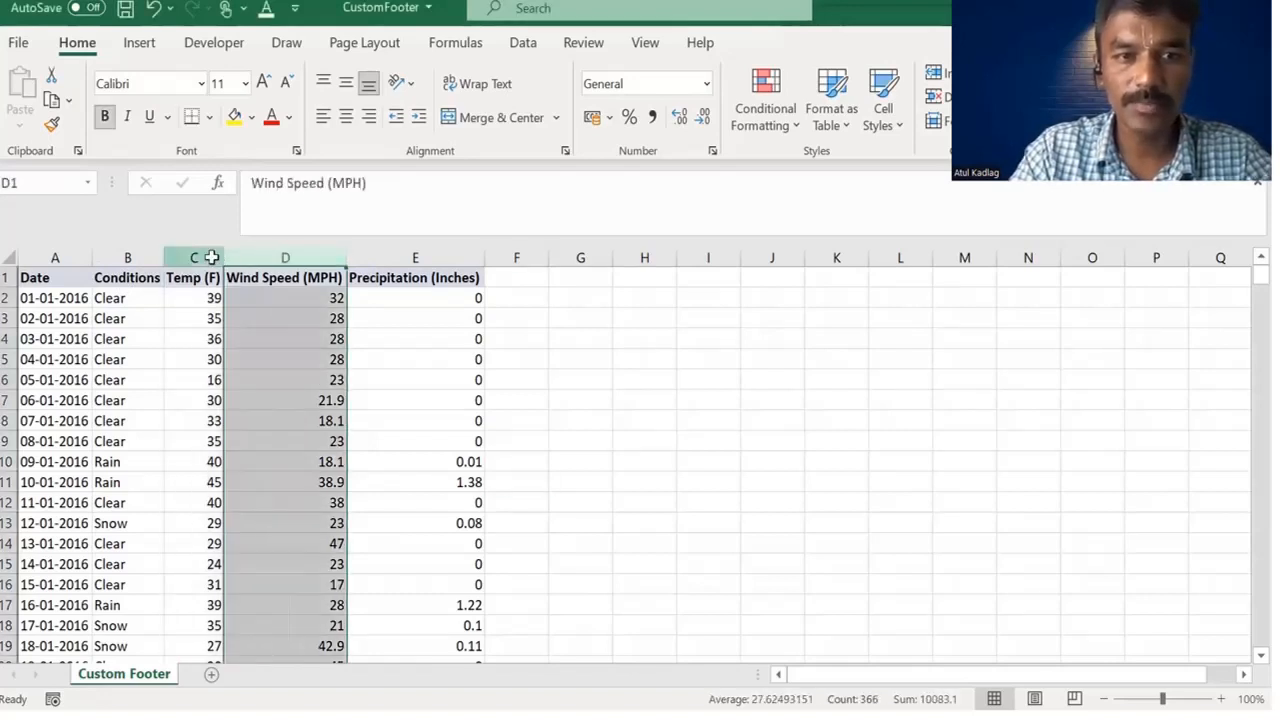
click(207, 258)
click(276, 258)
click(414, 258)
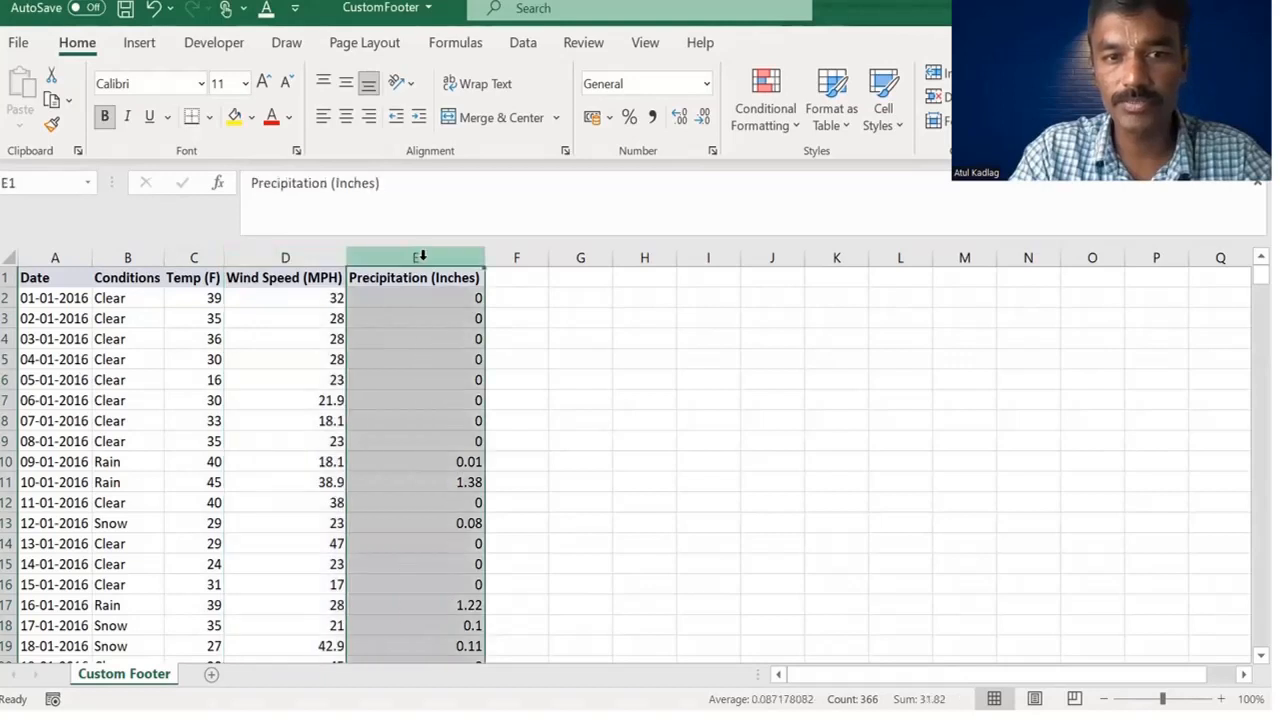
Step: Add Numerical Count, Minimum and Maximum to the status bar statistics, and check them on the Temp (F) column and the header row
click(195, 258)
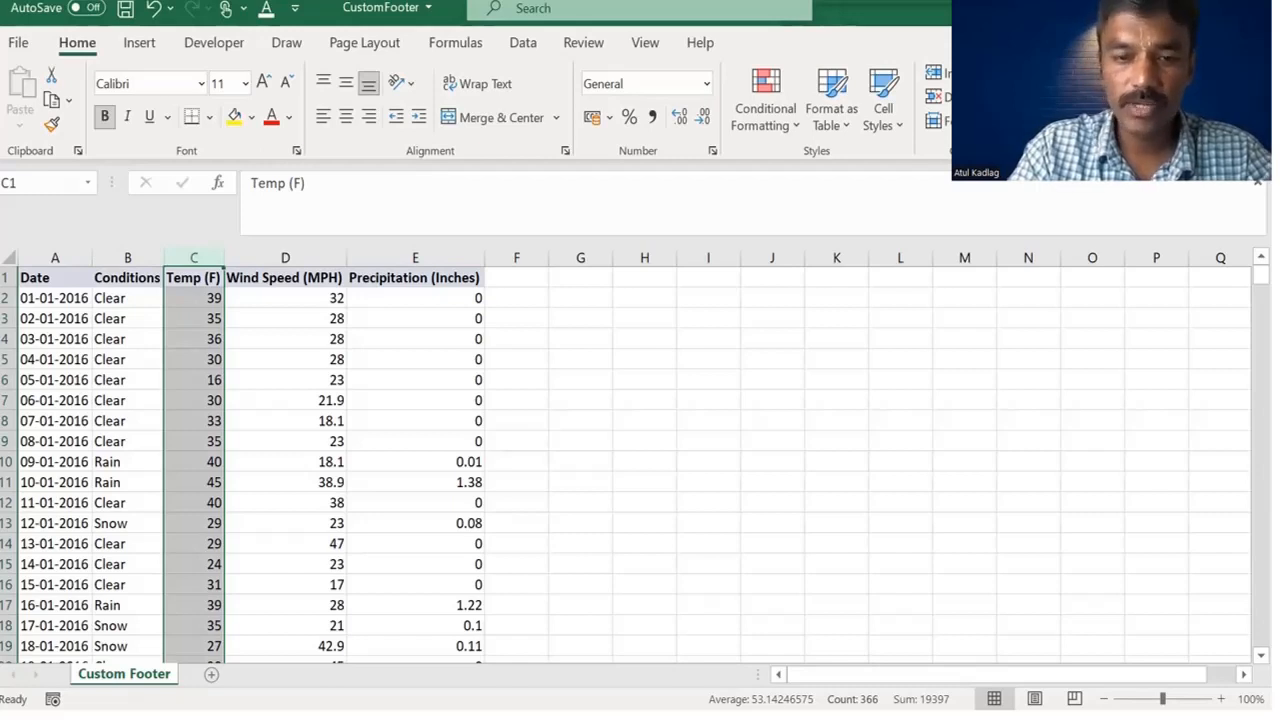
right_click(692, 700)
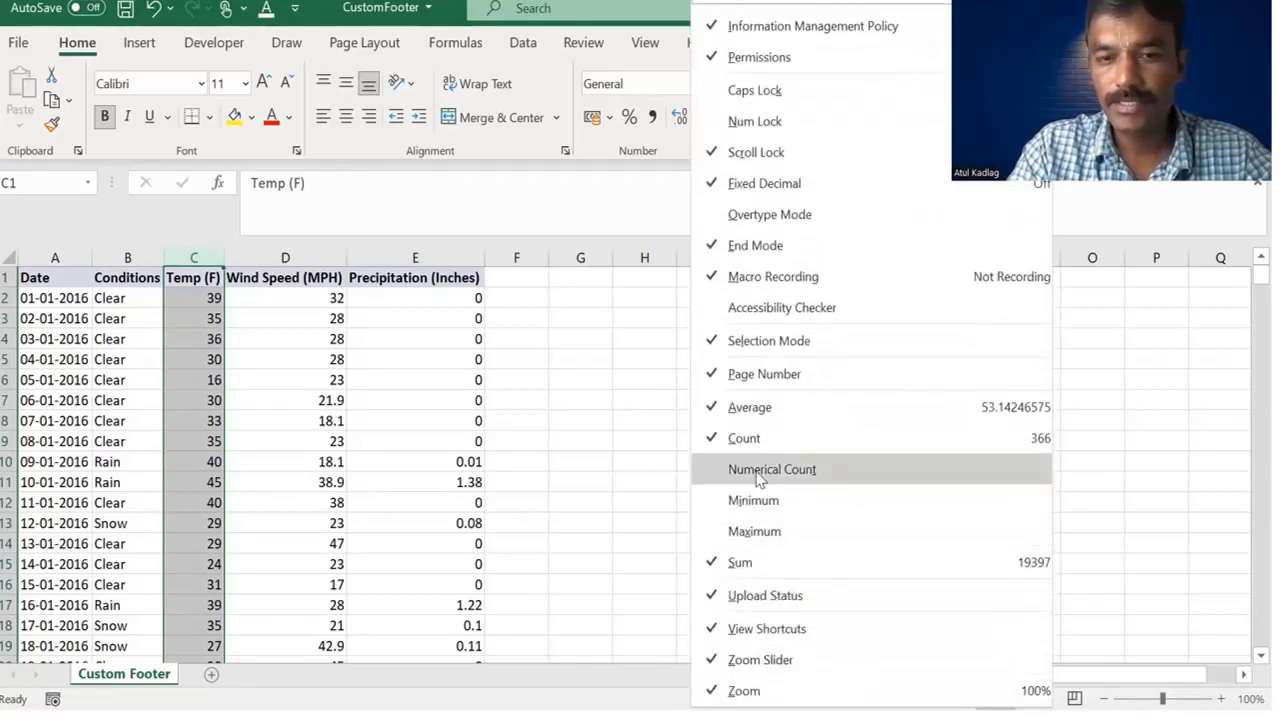
click(757, 479)
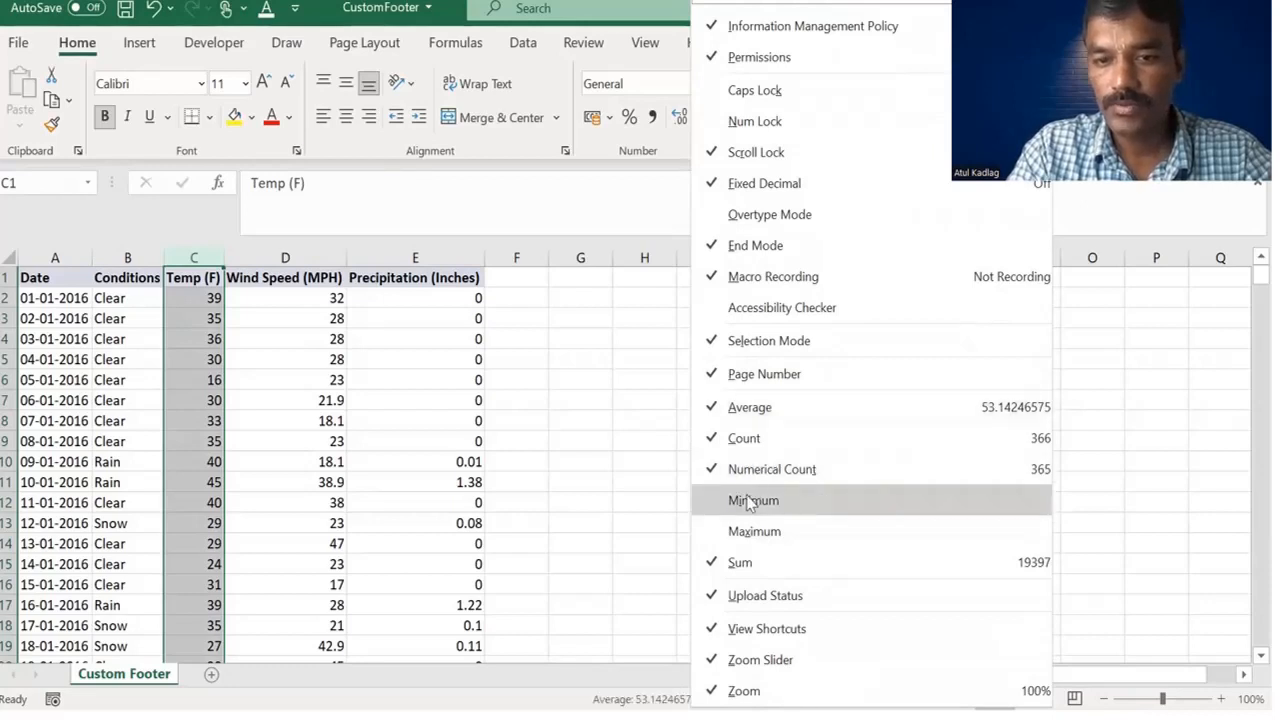
click(750, 501)
click(753, 533)
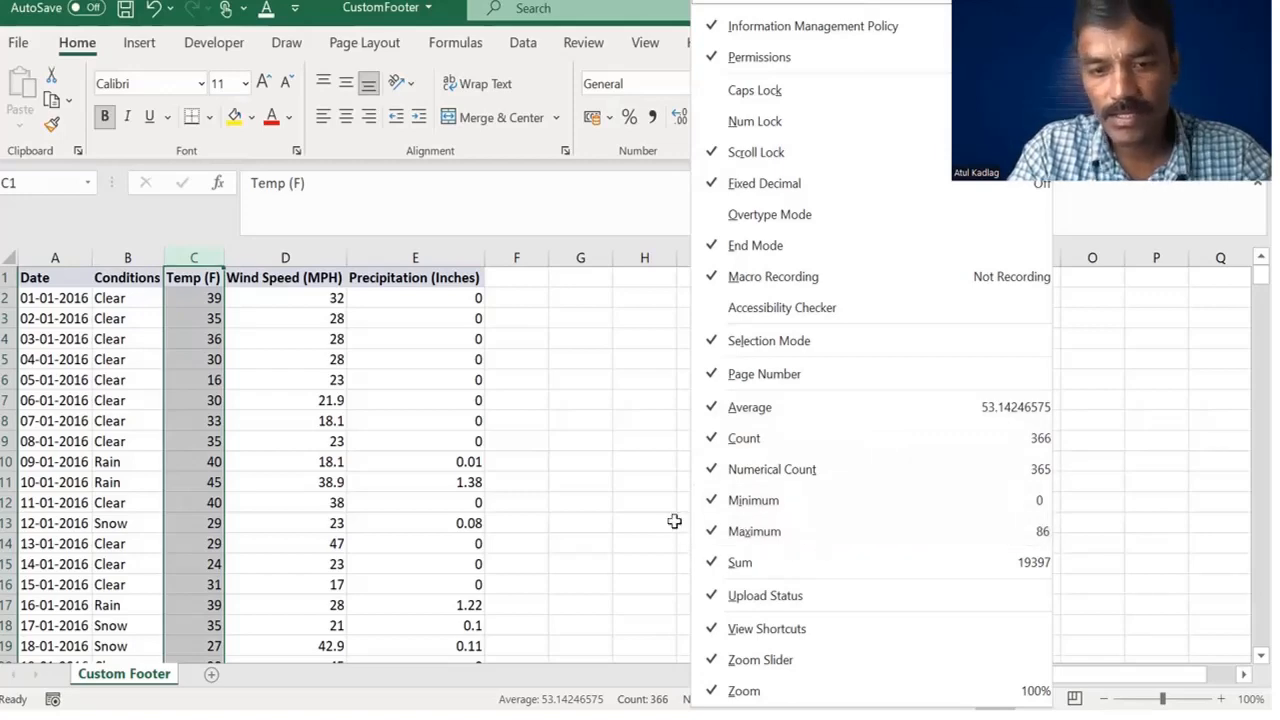
key(Escape)
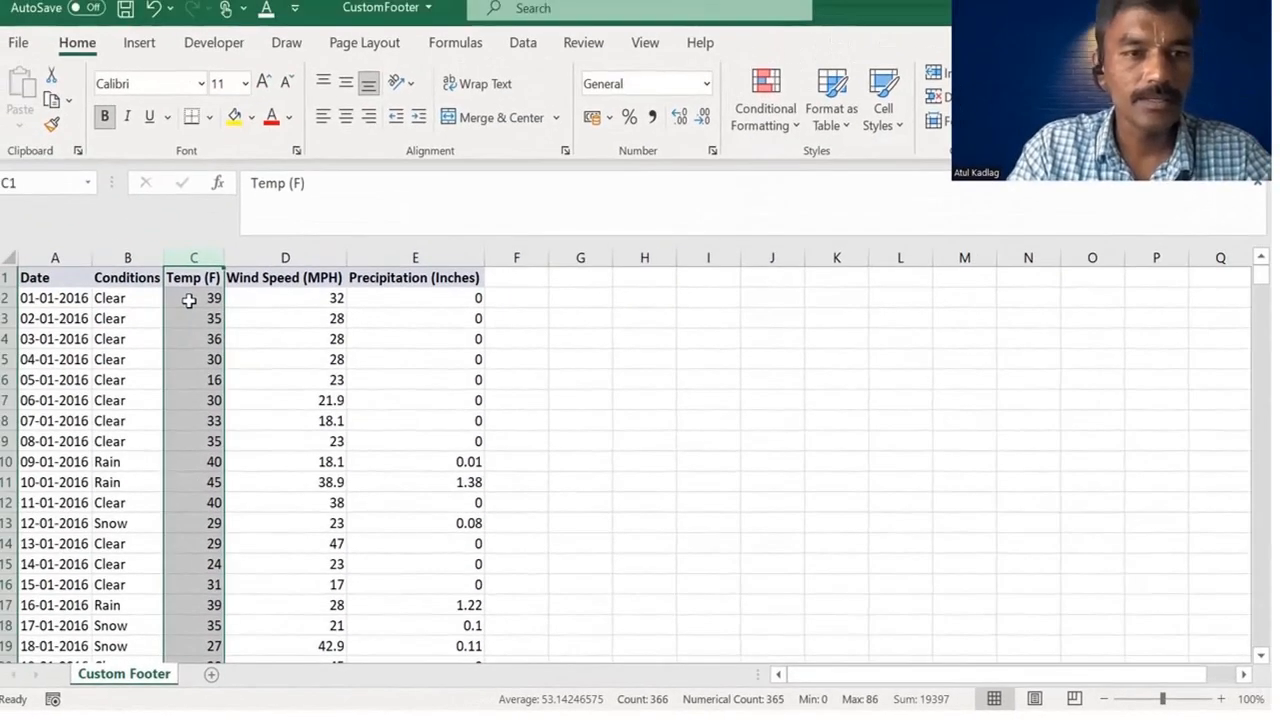
click(5, 277)
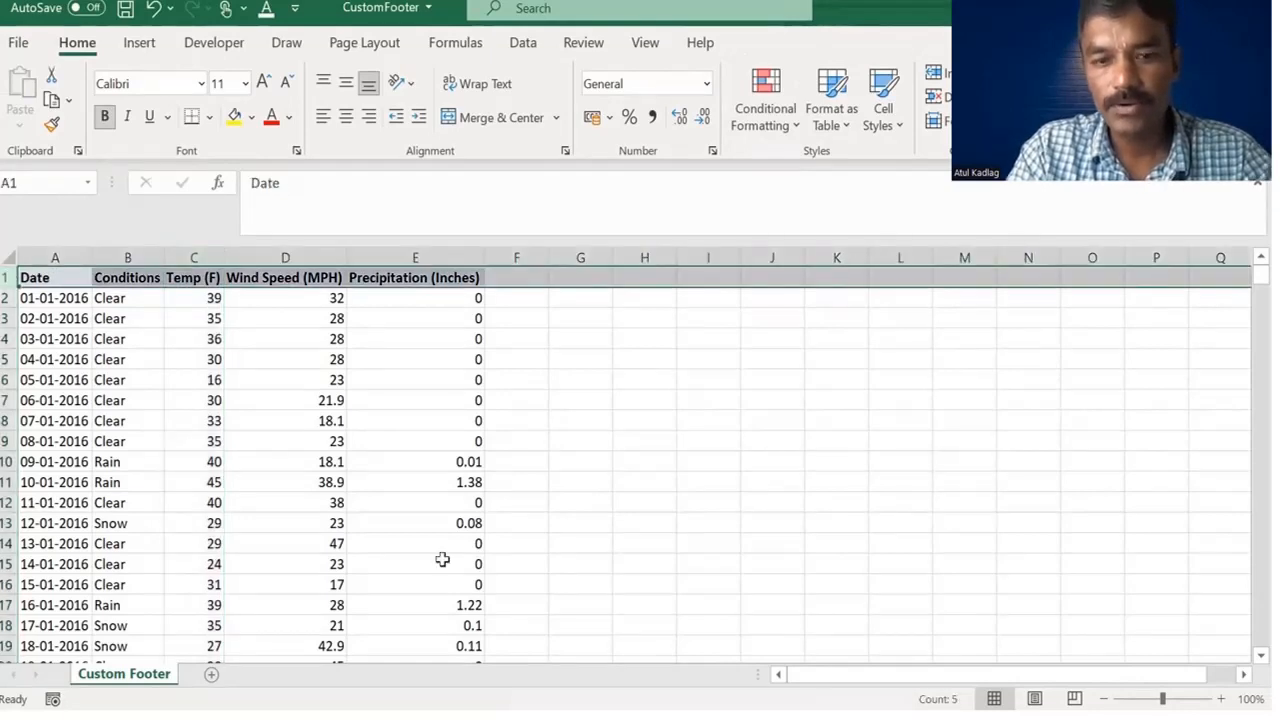
click(193, 257)
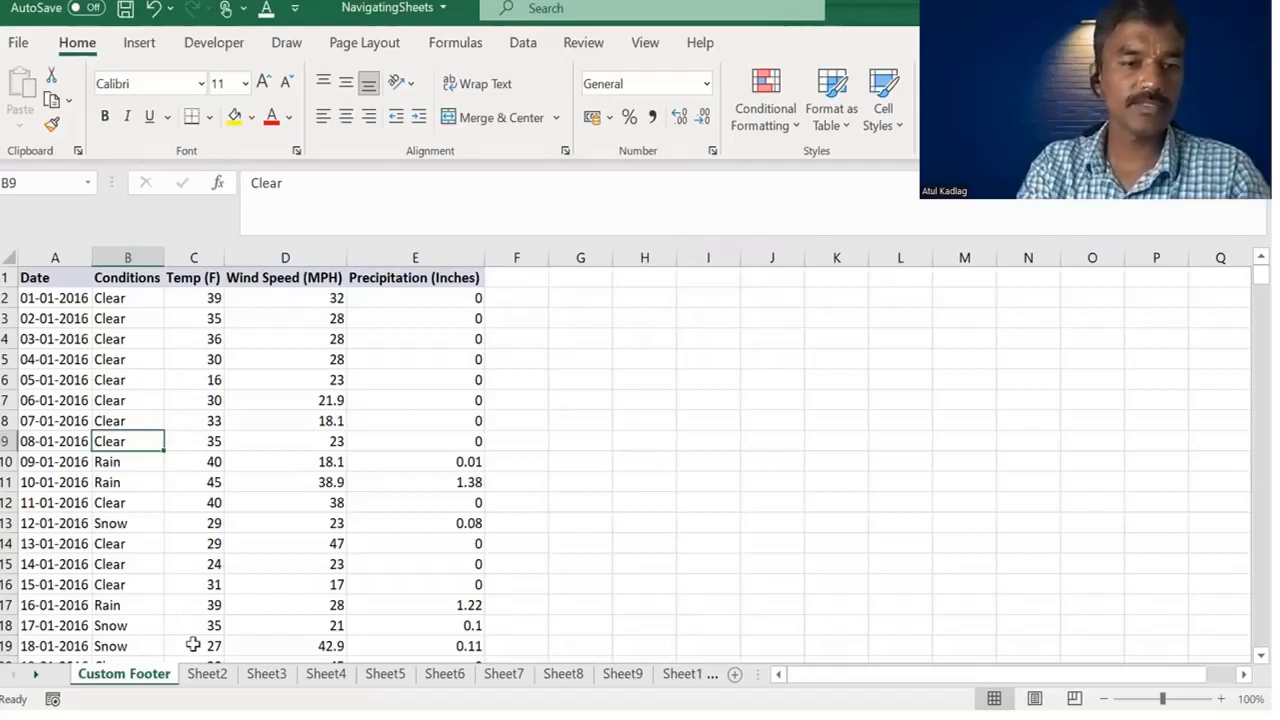
Step: Browse several worksheets of the NavigatingSheets workbook, from Sheet2 through Sheet8
click(200, 675)
click(264, 675)
click(325, 675)
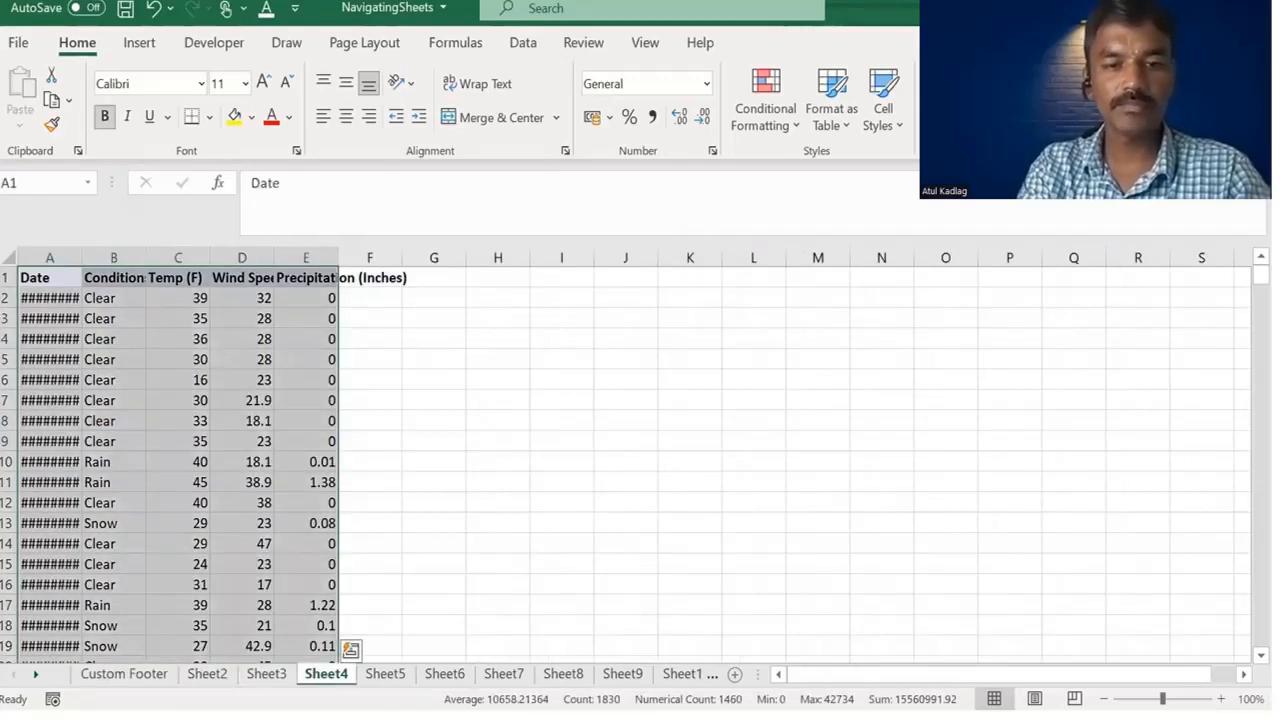
click(445, 675)
click(504, 675)
click(563, 675)
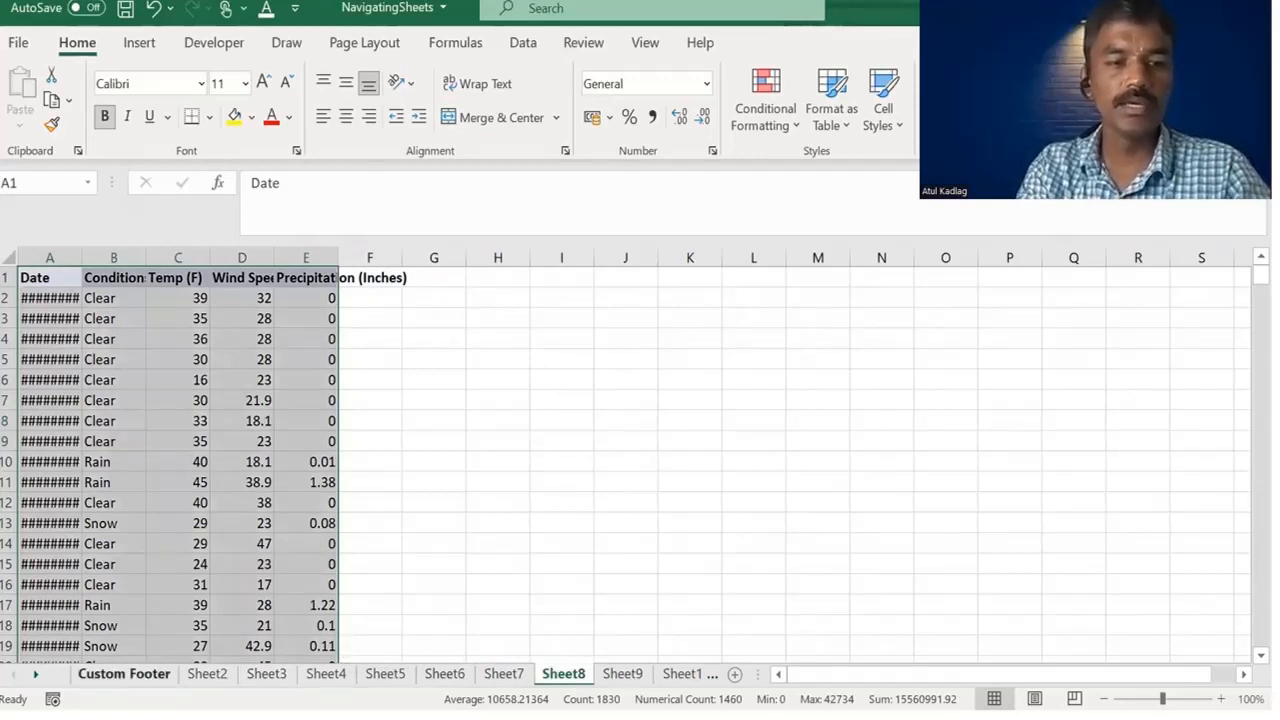
Step: Return to the Custom Footer sheet, view the last sheet, Sheet13, and bring the first sheet tabs back into view
click(124, 675)
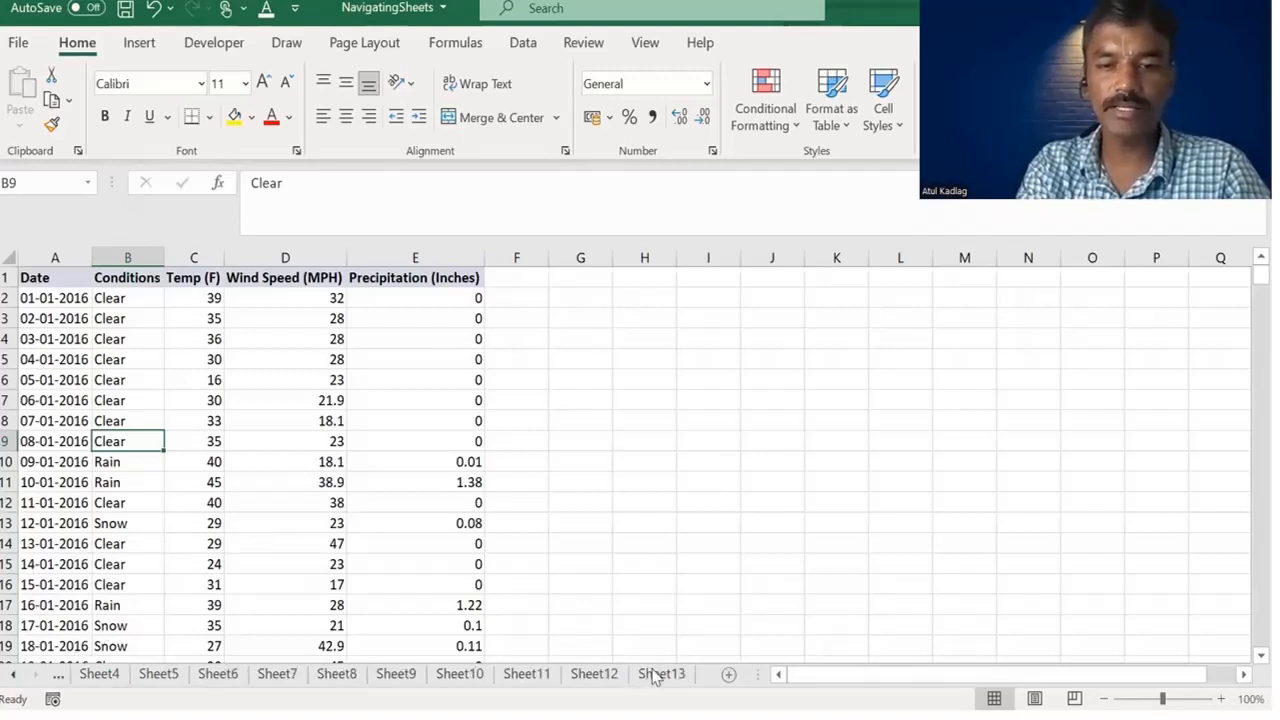
click(661, 674)
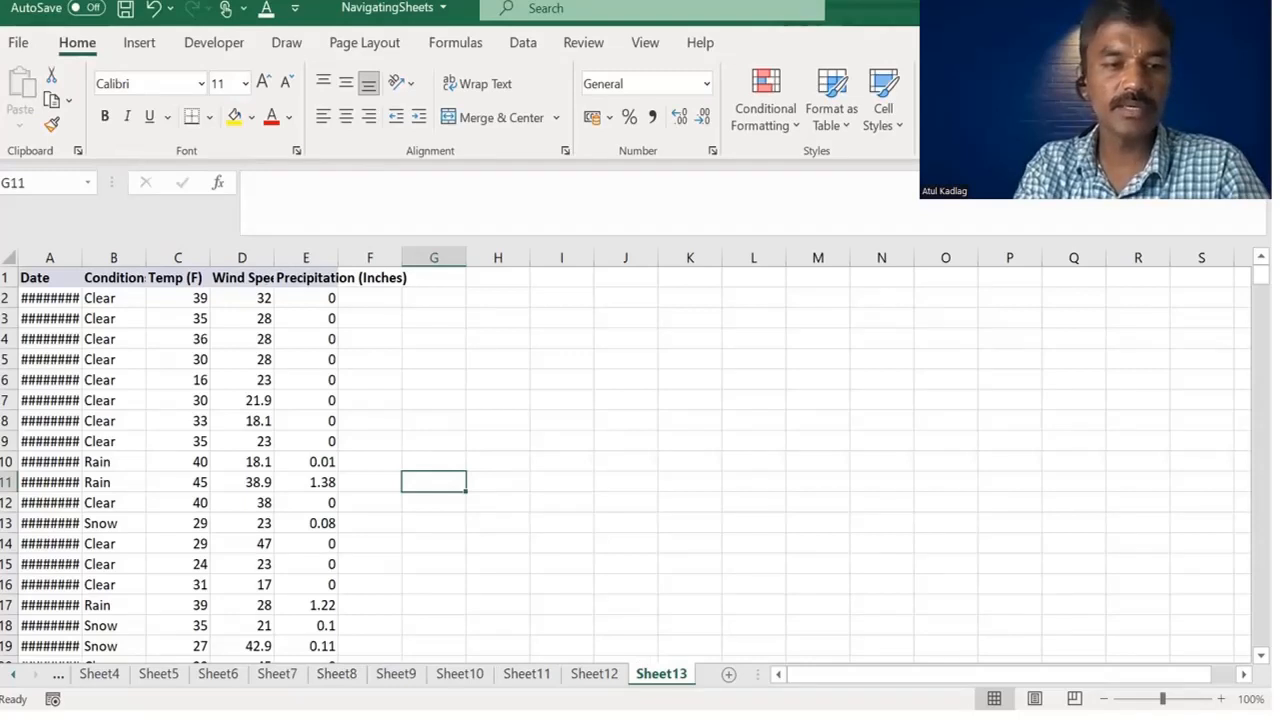
ctrl+click(13, 675)
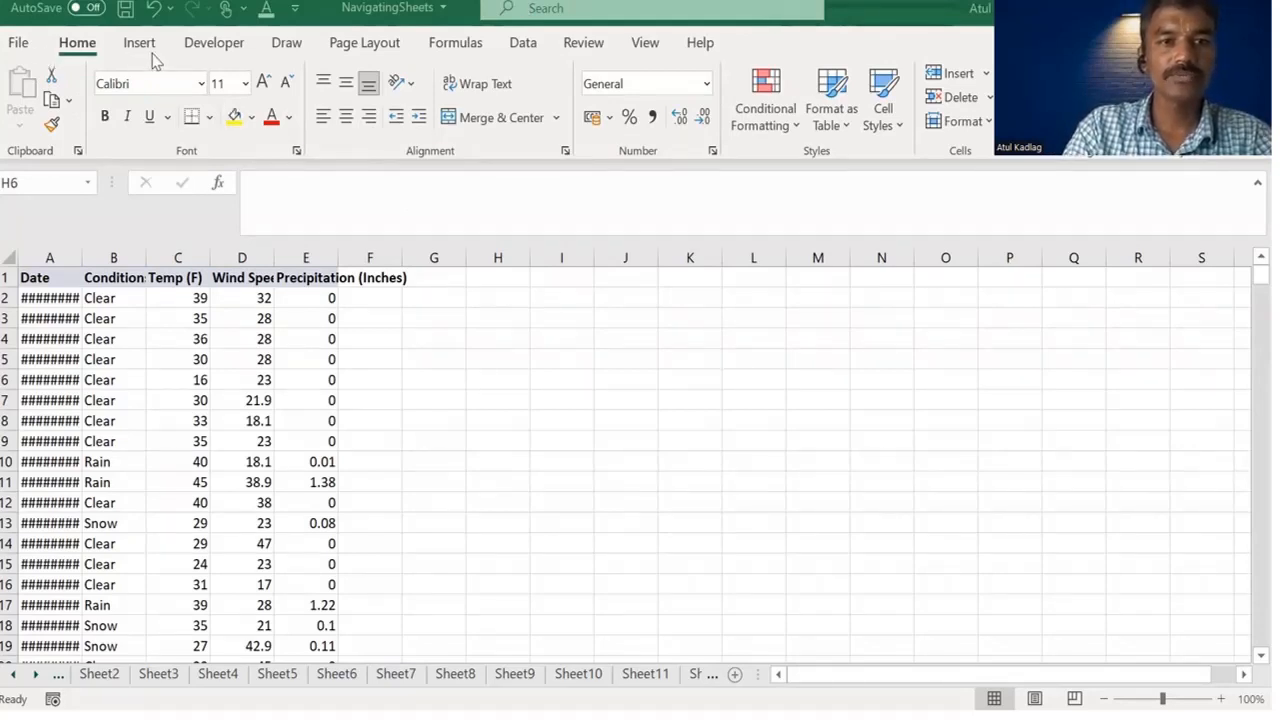
Step: Review the Insert, Developer, Draw and Page Layout ribbon commands, ending on Home
click(222, 48)
click(140, 48)
click(214, 48)
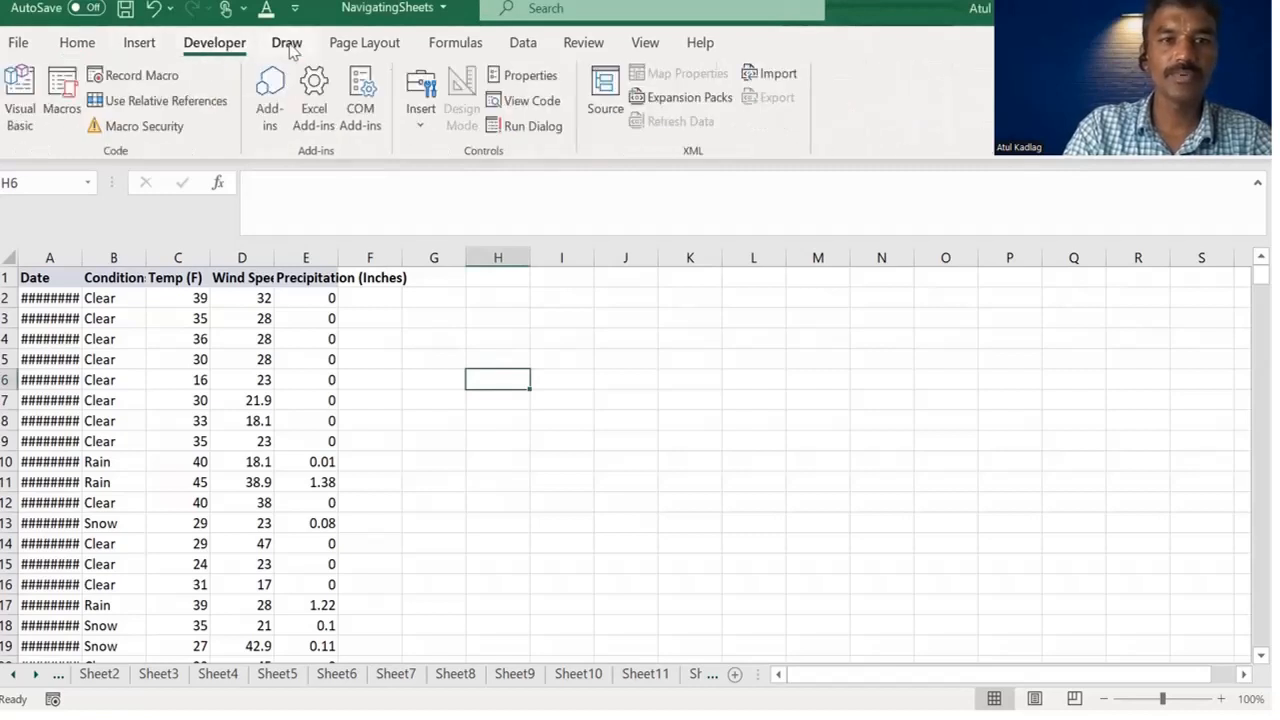
click(287, 46)
click(345, 46)
click(80, 48)
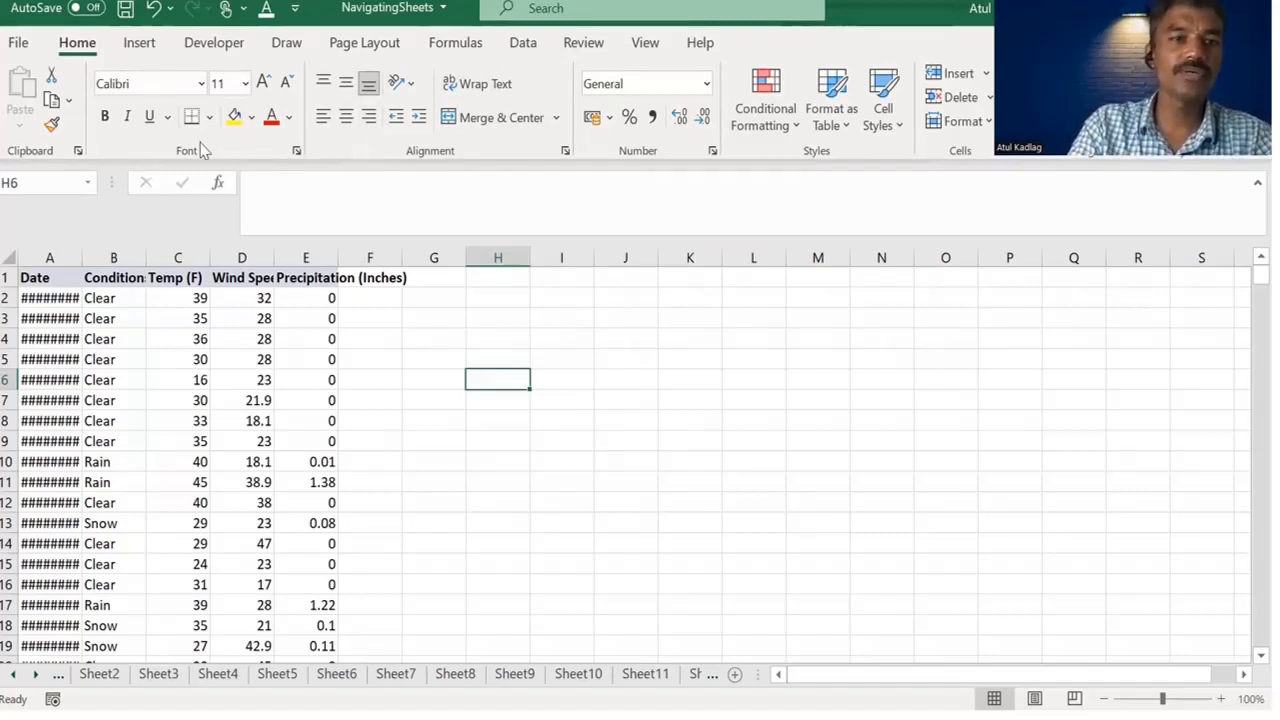
Step: Hide the Developer (Custom) tab in the ribbon customization options
right_click(124, 148)
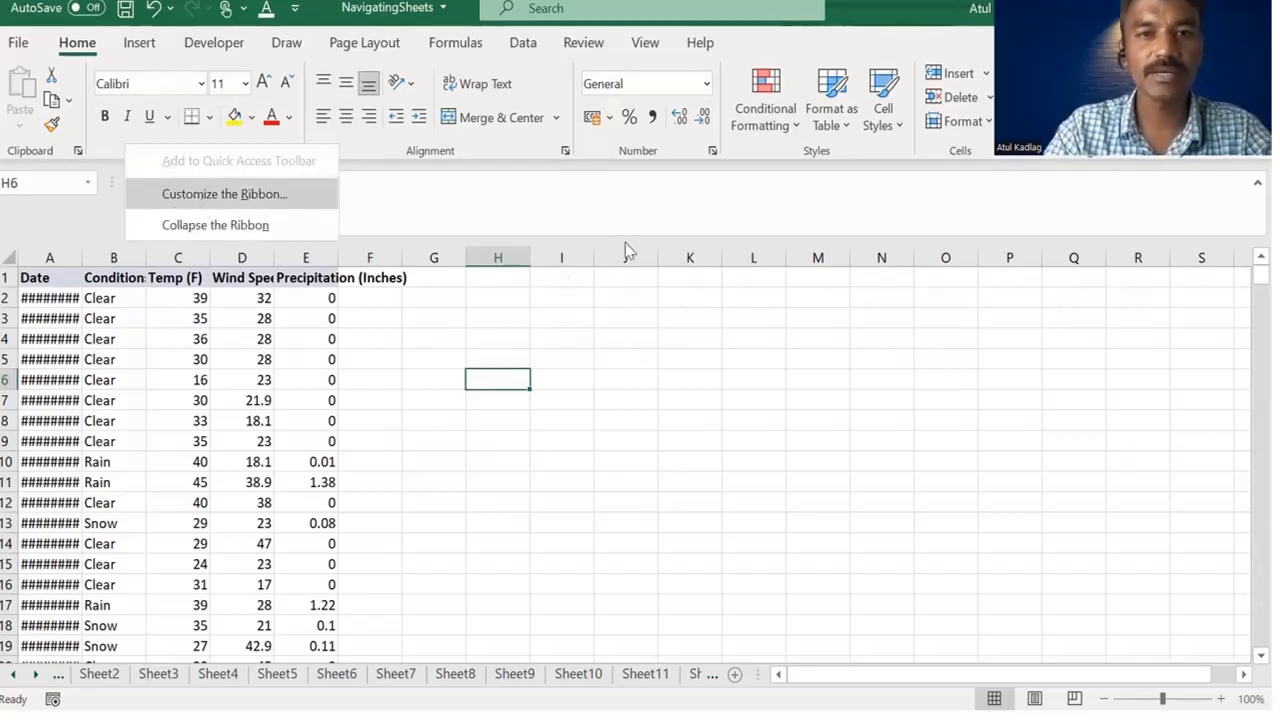
key(Return)
drag(630, 250, 632, 175)
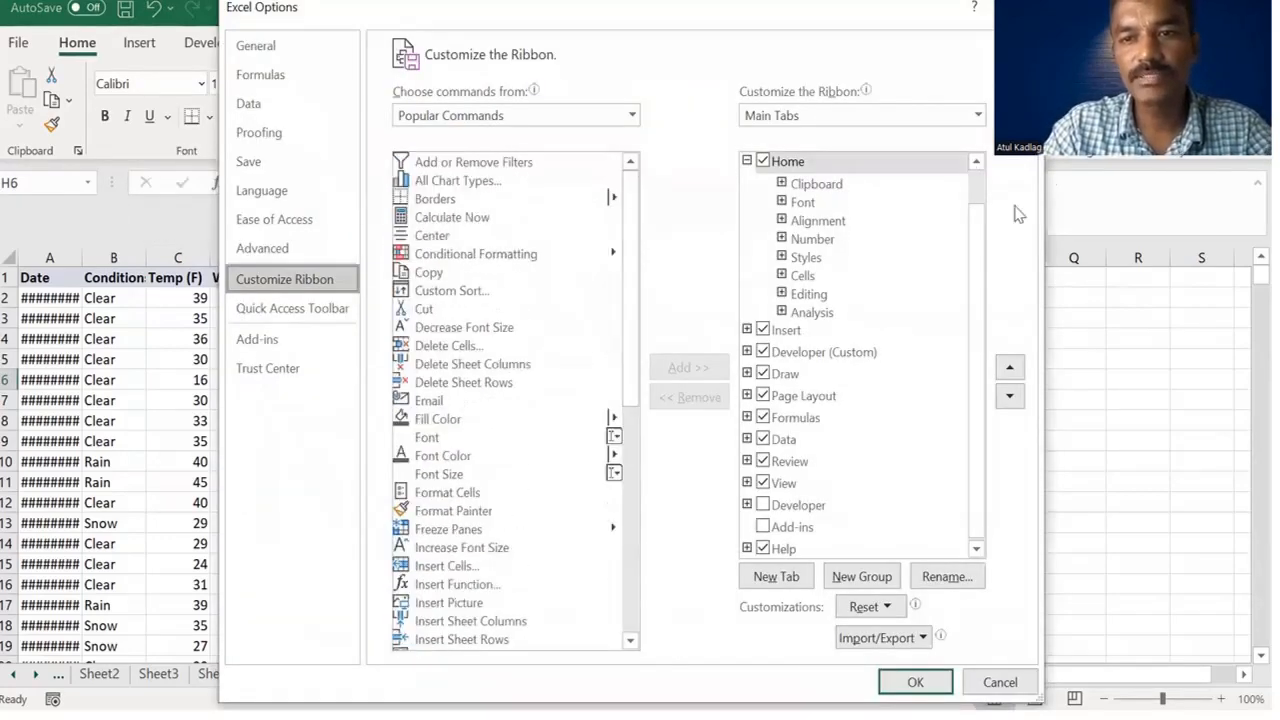
drag(973, 251, 966, 197)
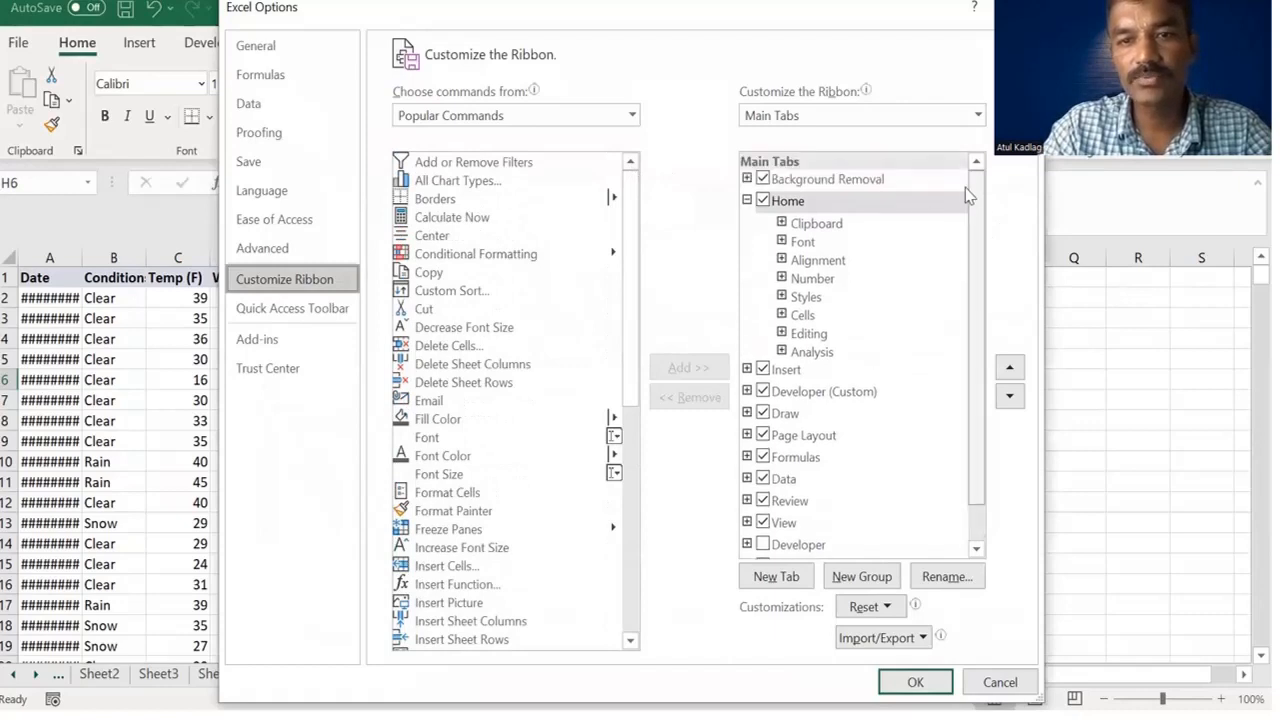
click(747, 201)
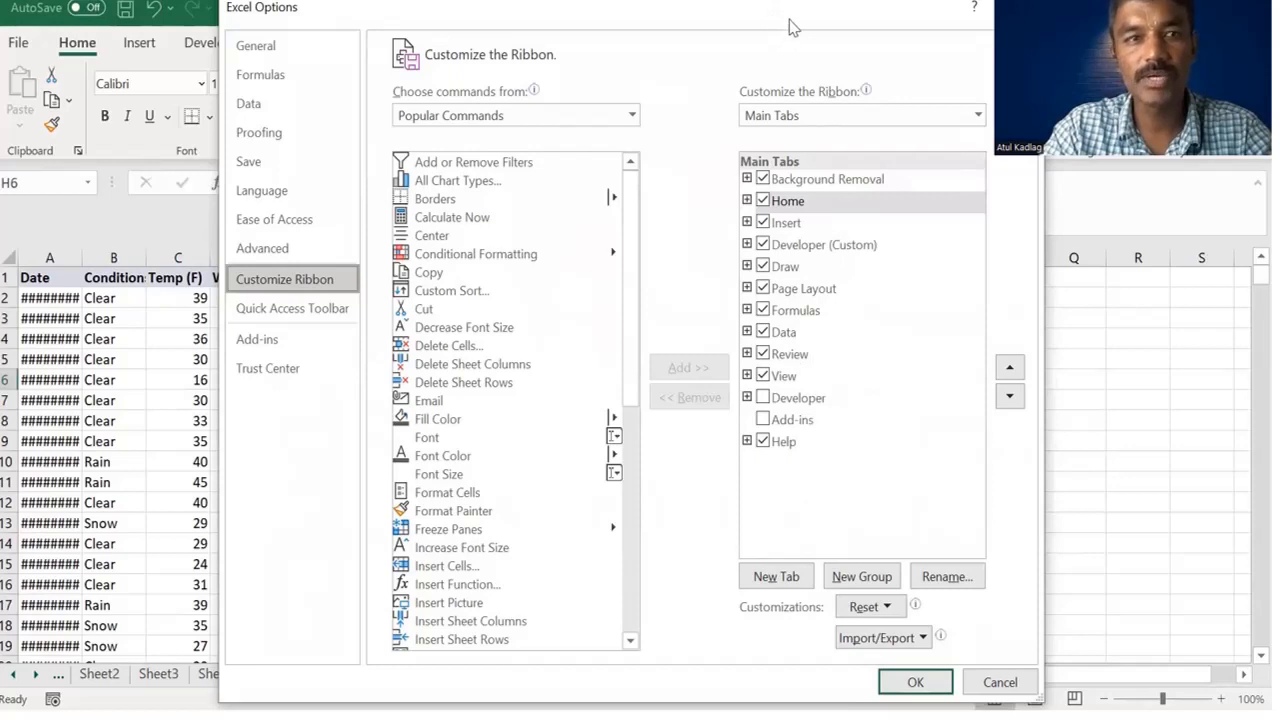
drag(791, 21, 791, 135)
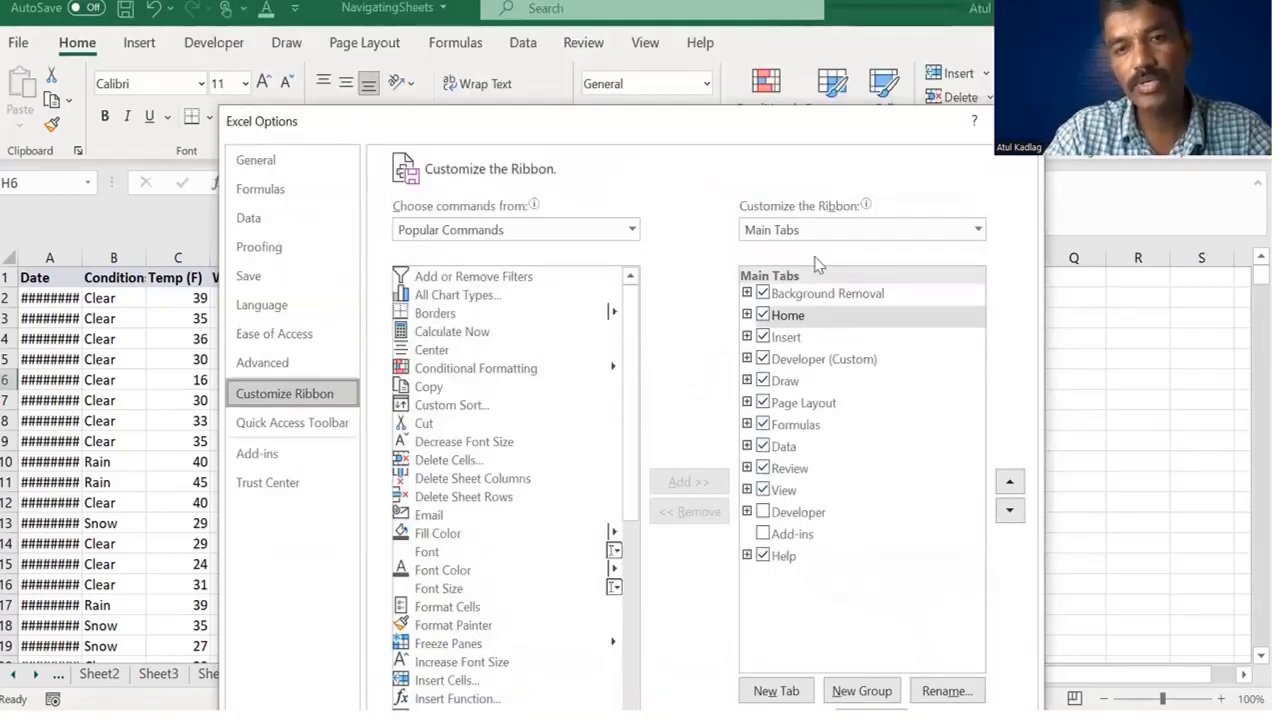
drag(773, 125, 735, 83)
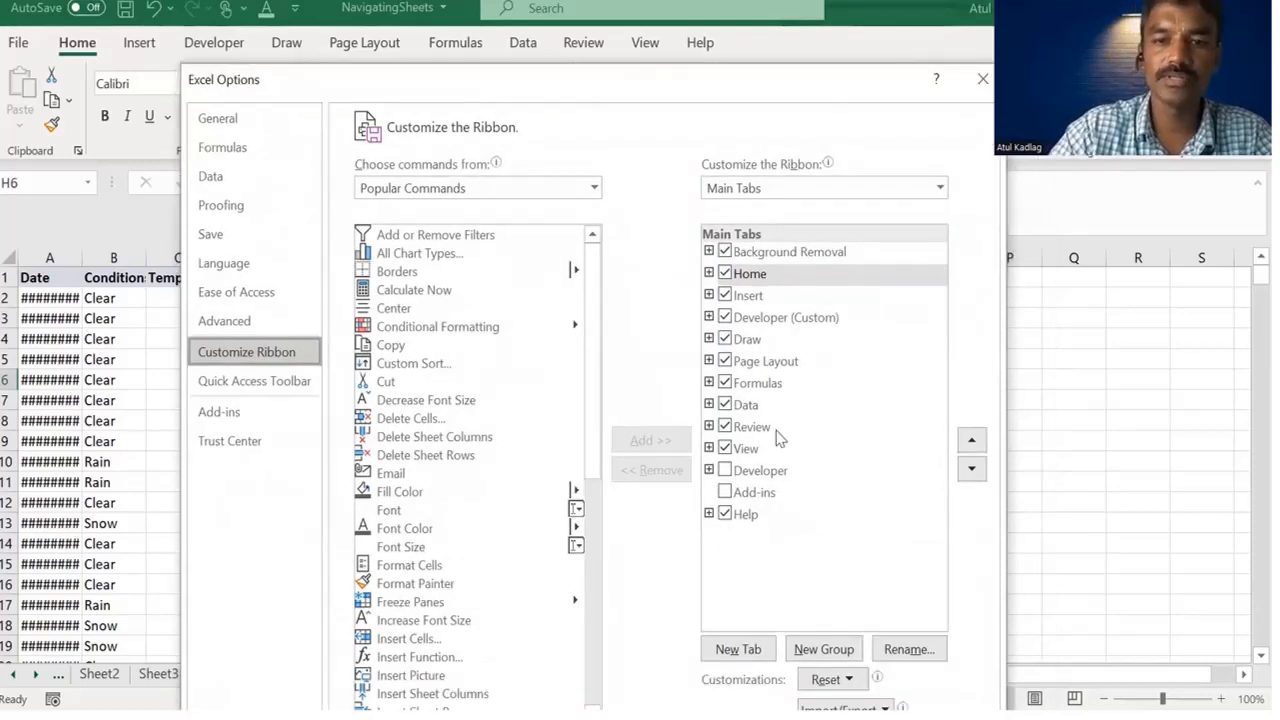
click(726, 317)
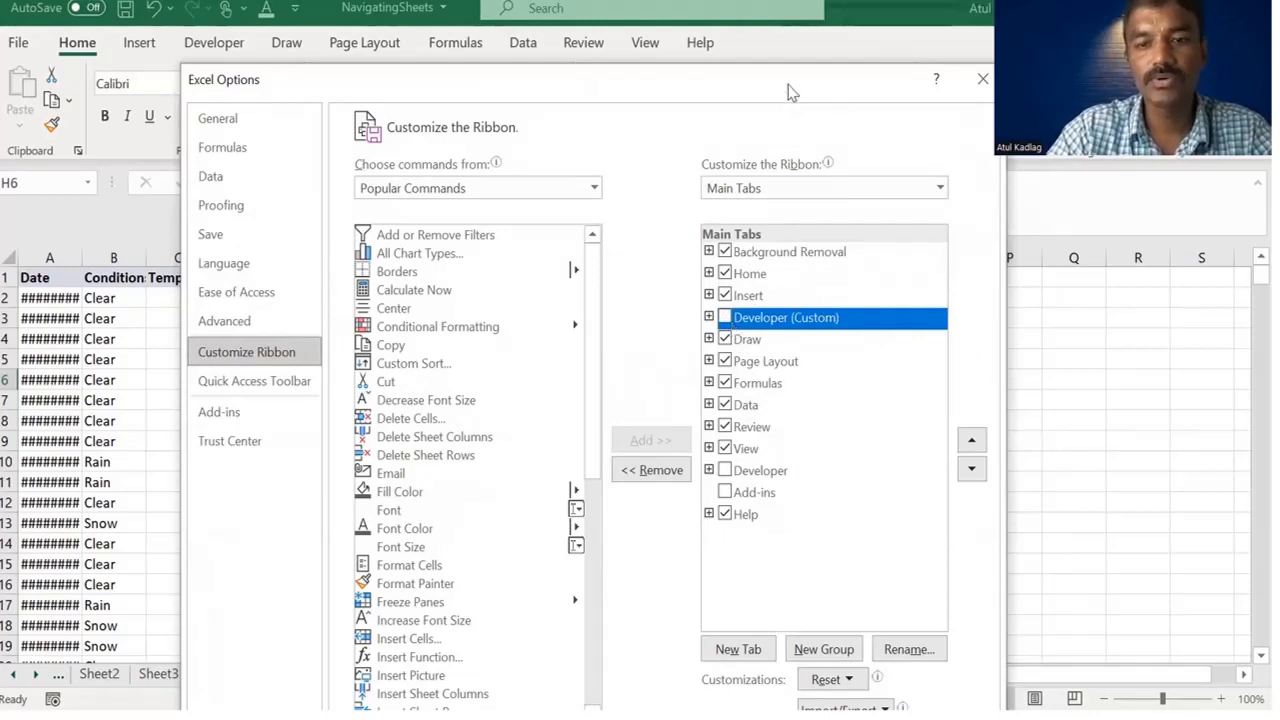
drag(790, 92, 738, 45)
click(857, 703)
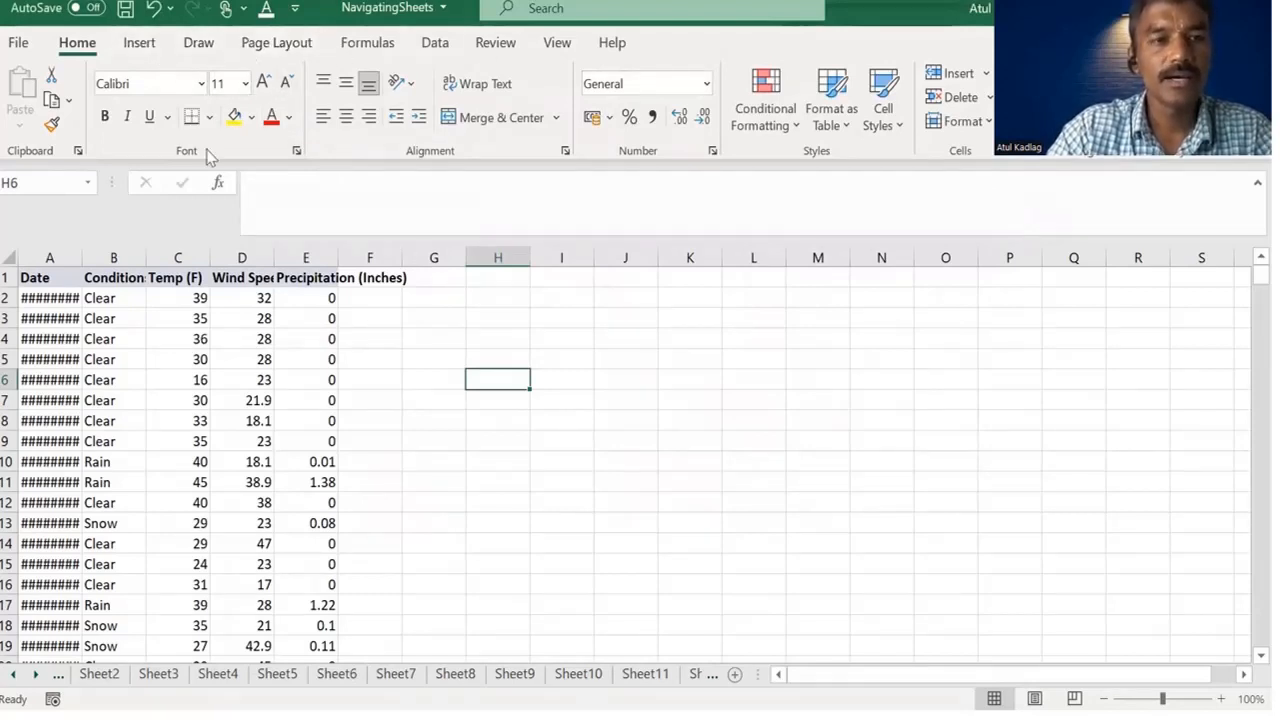
Step: Enable the built-in Developer tab in the ribbon customization options and display its commands
right_click(124, 148)
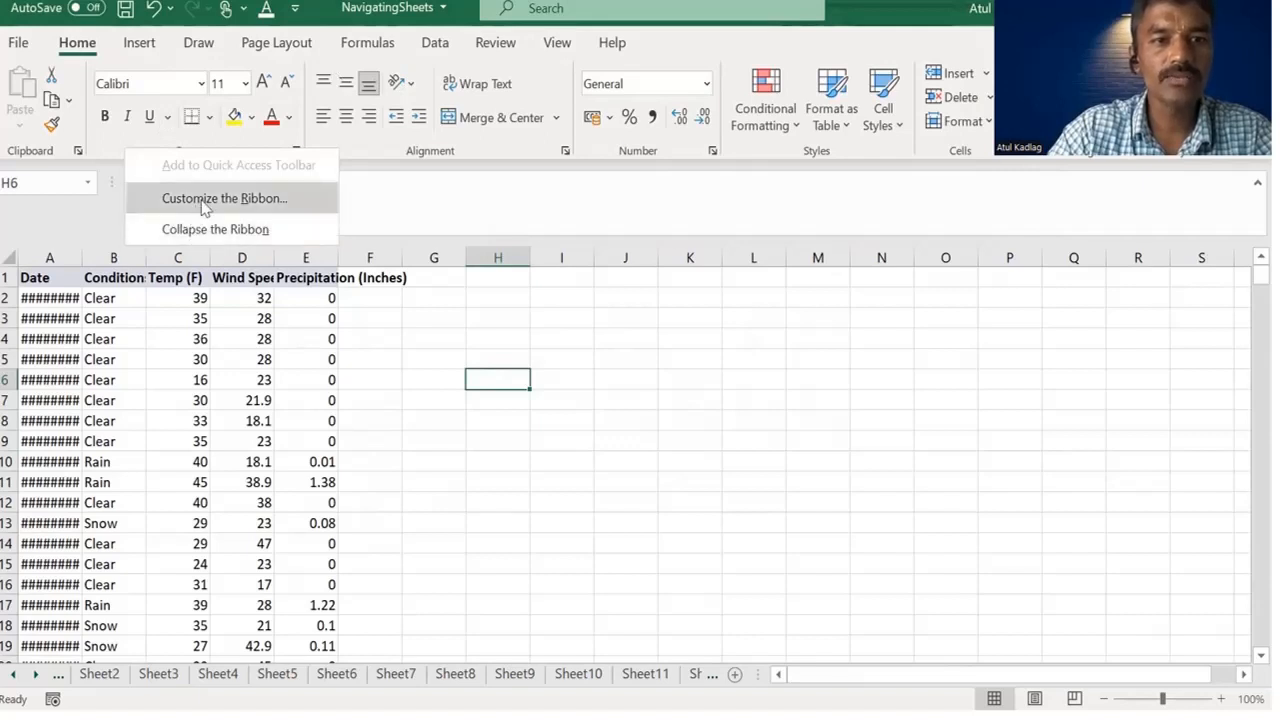
click(202, 203)
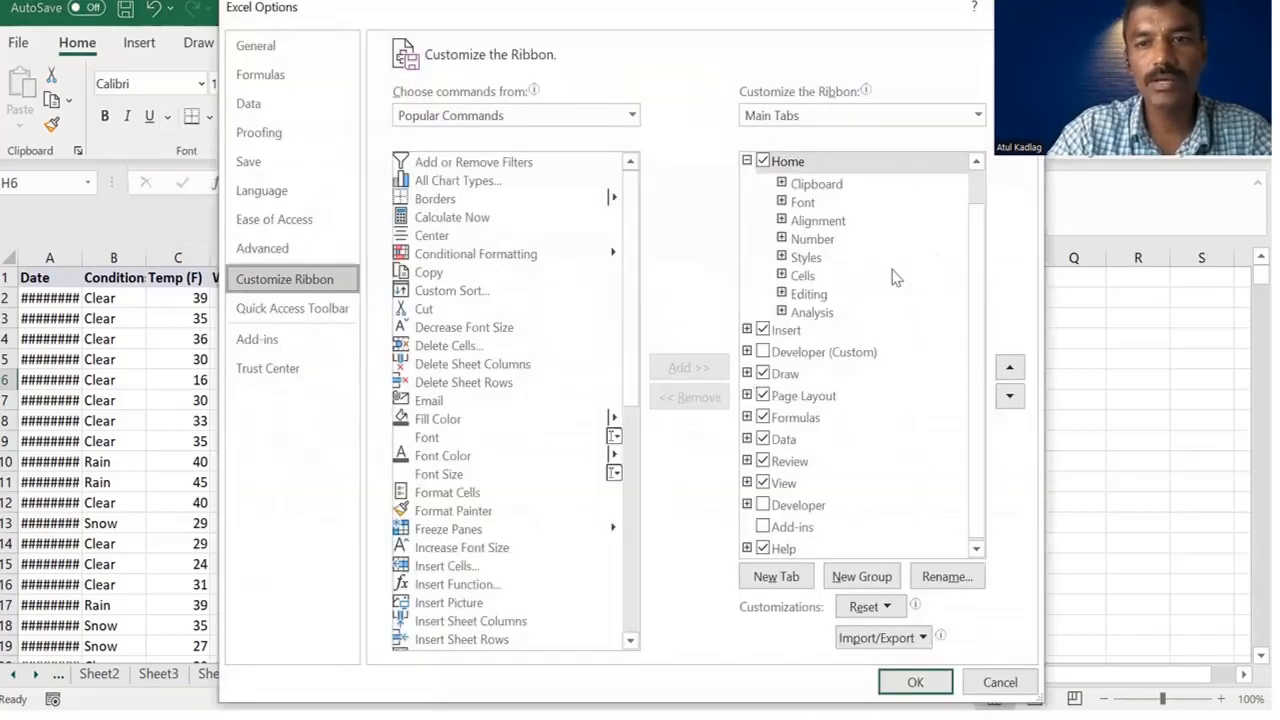
drag(977, 241, 943, 361)
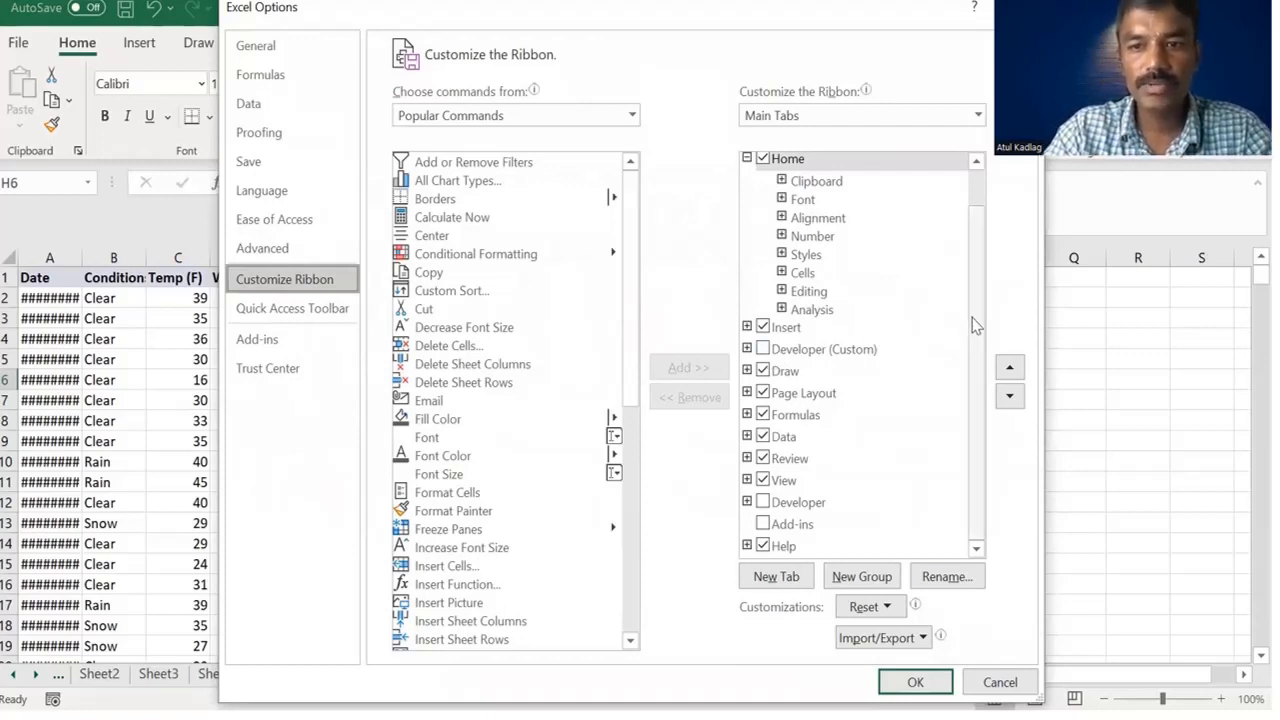
drag(974, 320, 930, 408)
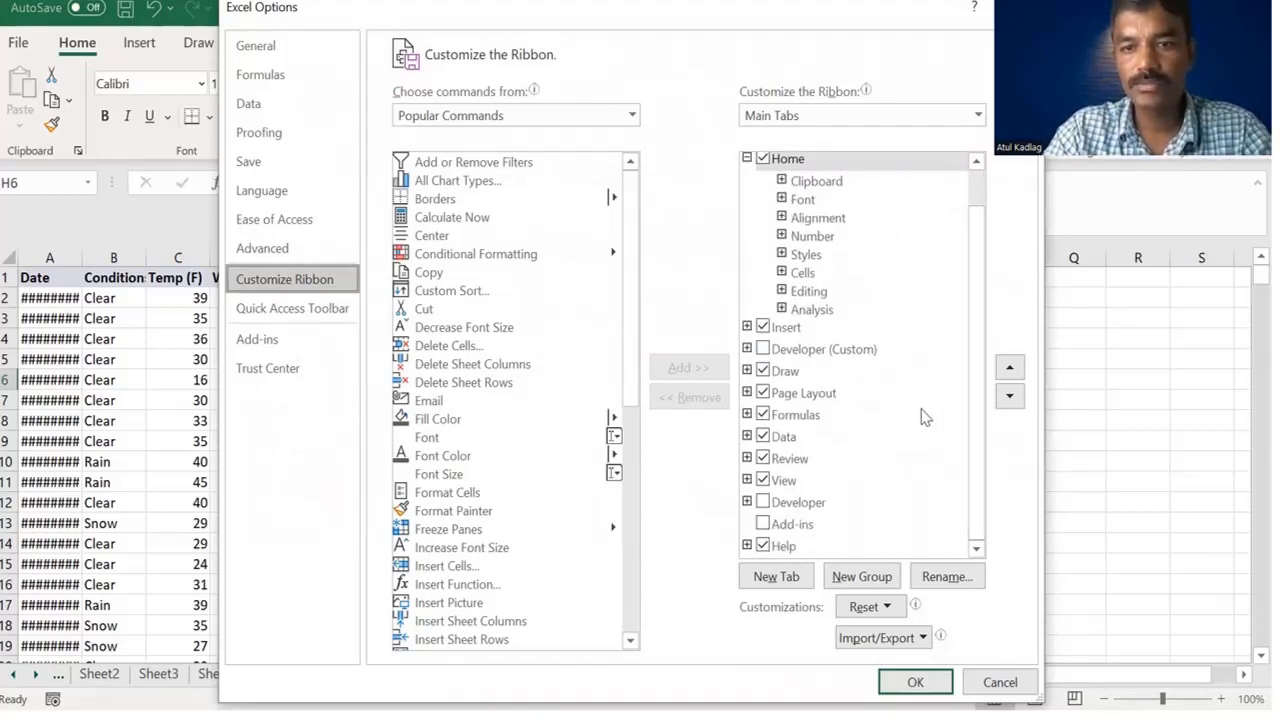
click(764, 502)
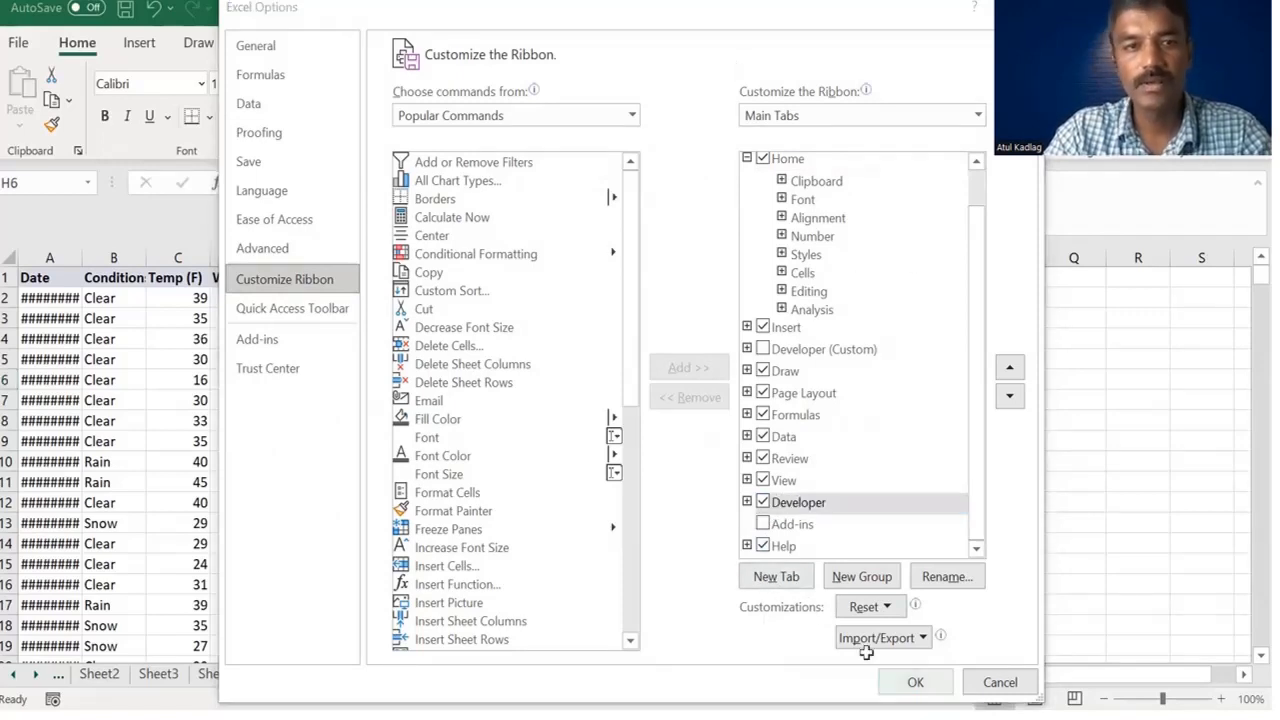
click(915, 682)
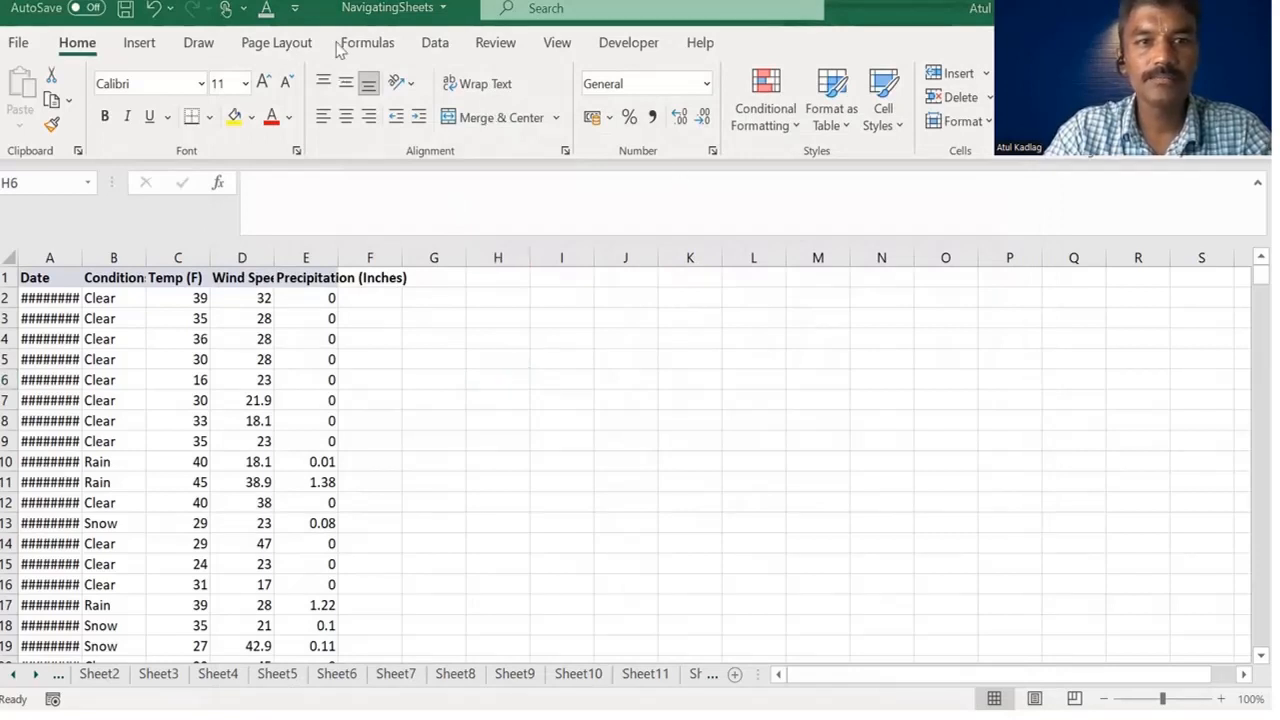
click(628, 42)
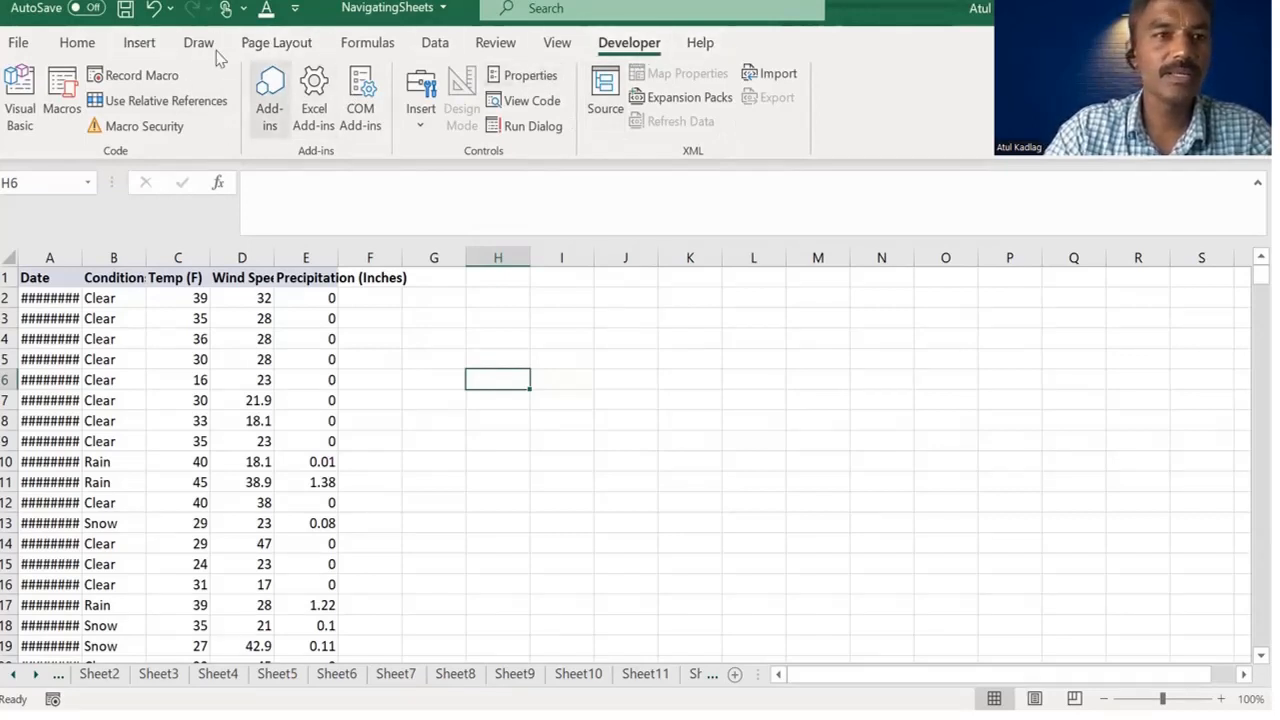
Step: Add a new custom tab after Developer in the ribbon customization options
right_click(209, 136)
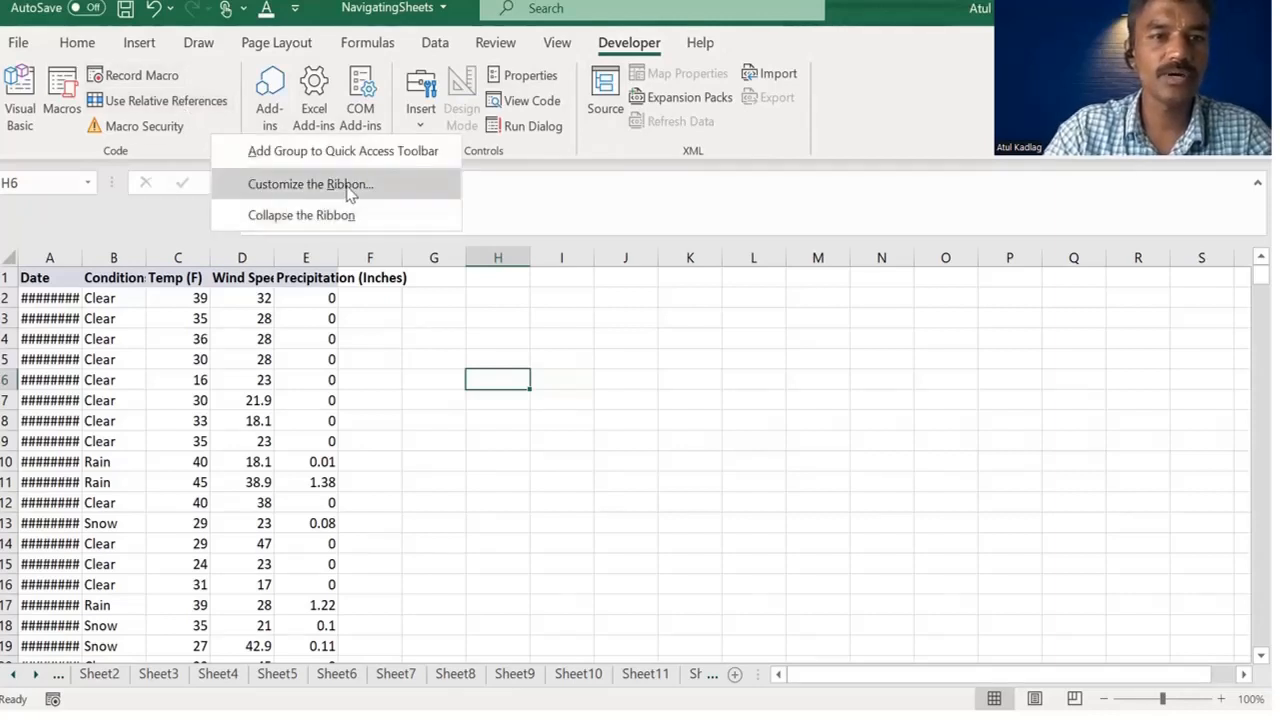
click(349, 186)
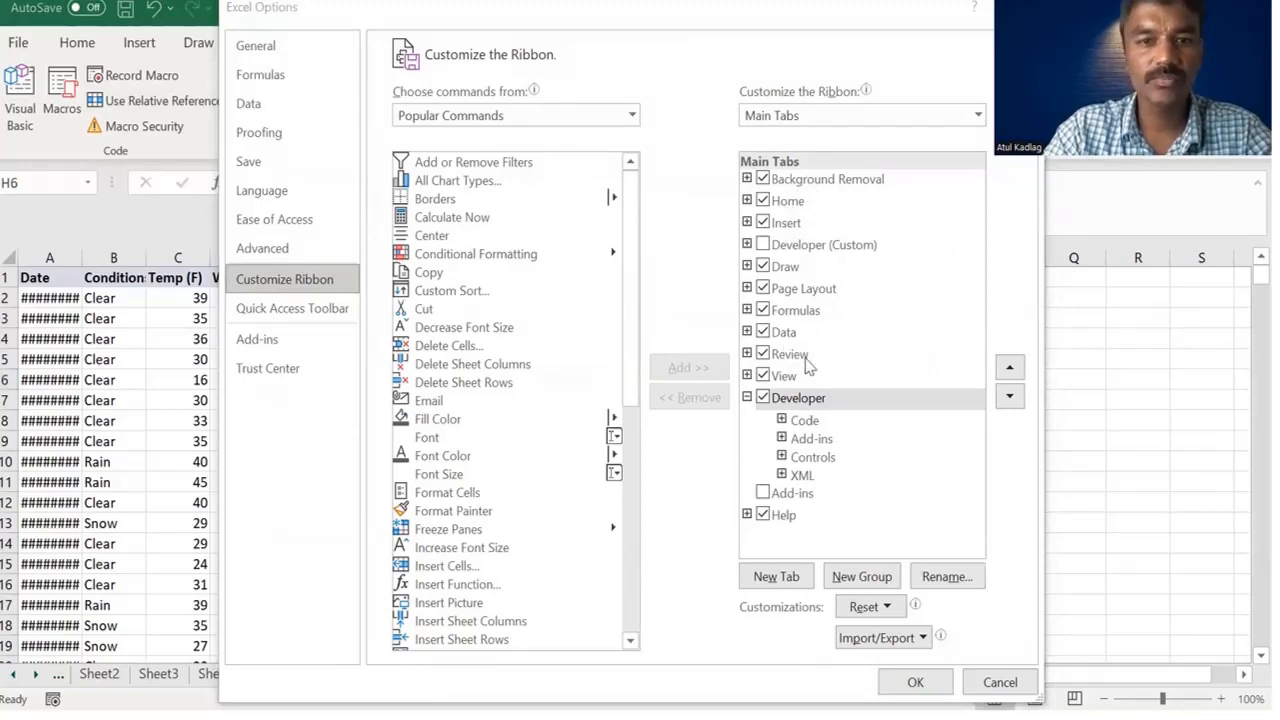
click(777, 577)
click(814, 495)
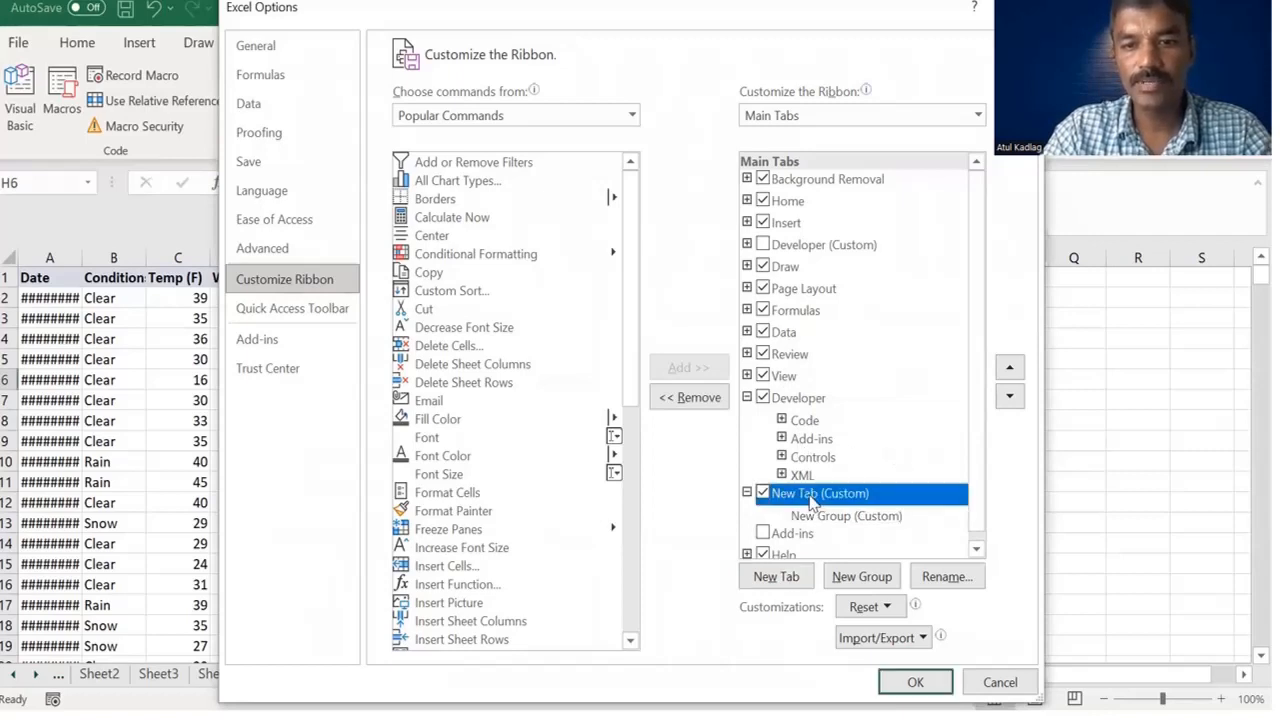
Step: Rename the new custom ribbon tab as My Favourites
right_click(814, 500)
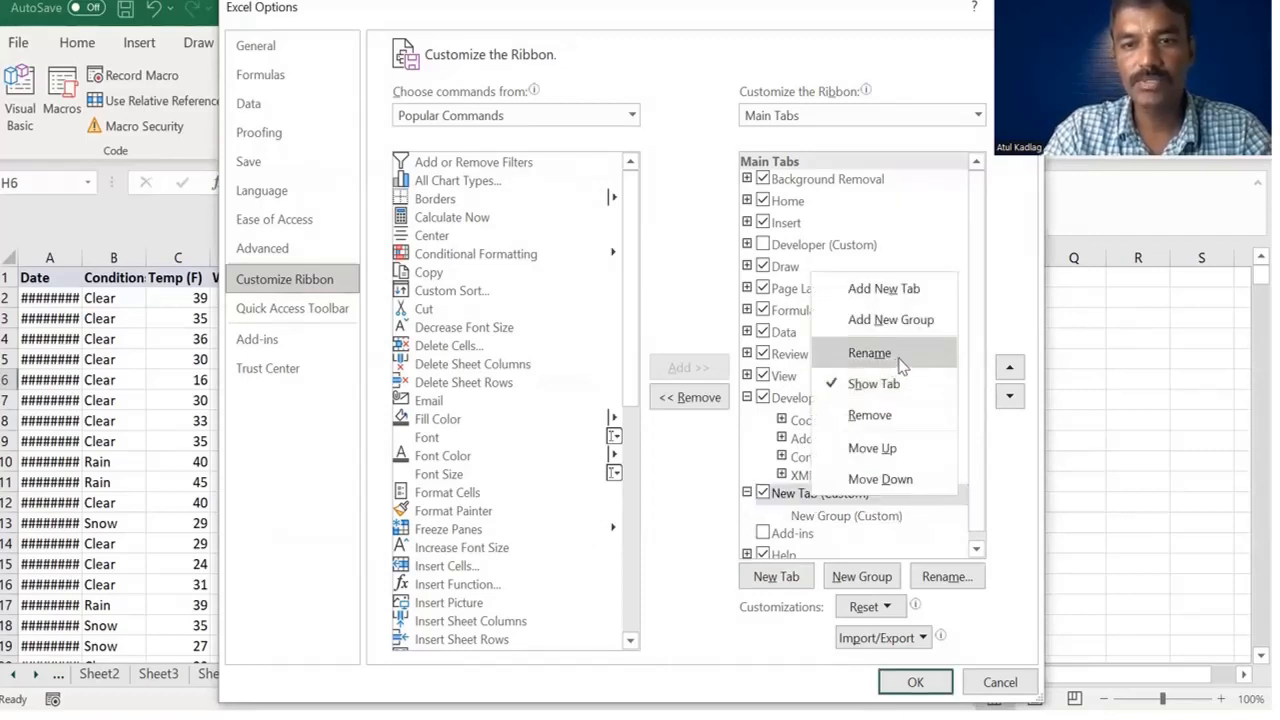
key(Return)
text(My)
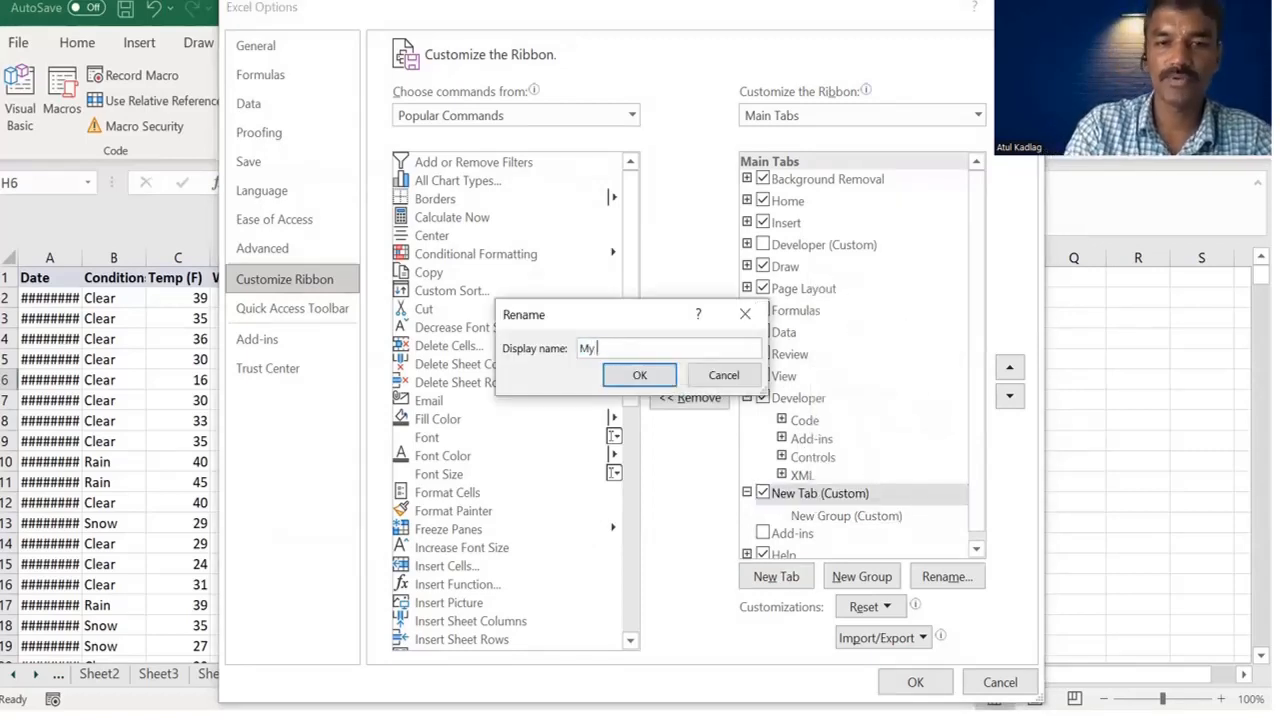
text( Favourites)
click(651, 374)
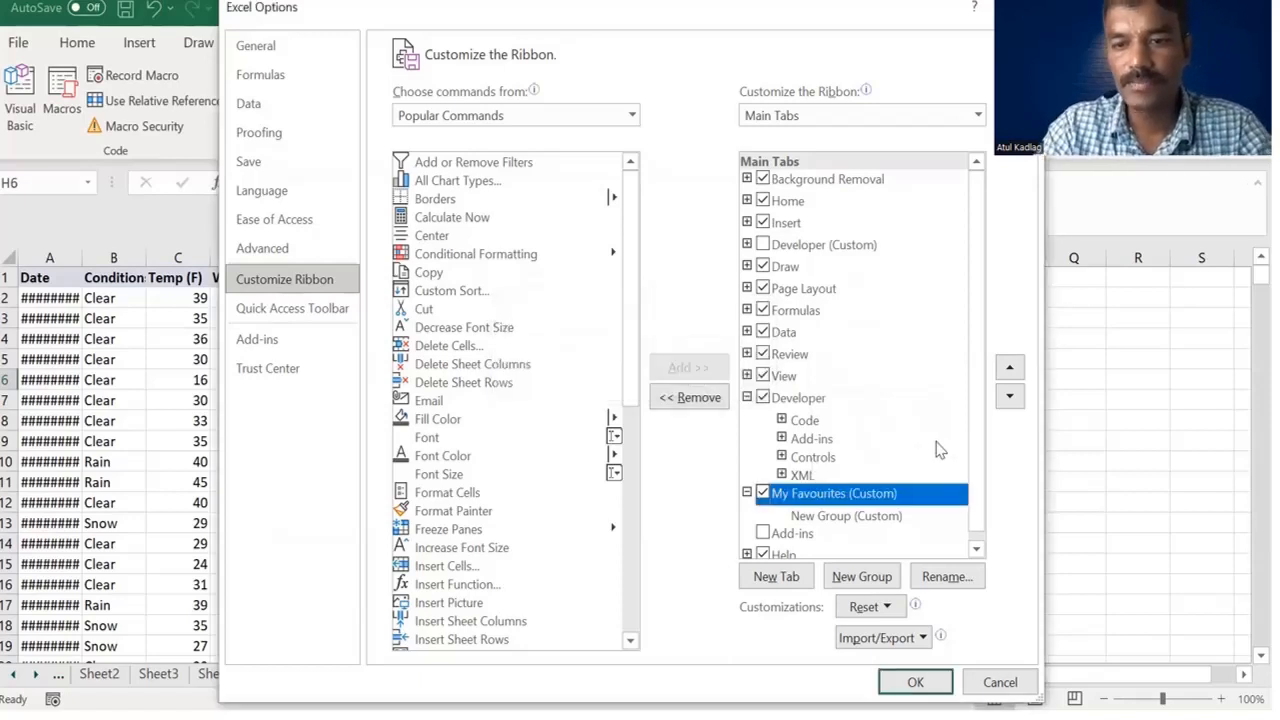
Step: Add the All Chart Types command to the new group under My Favourites (Custom)
scroll(971, 466, down, 1)
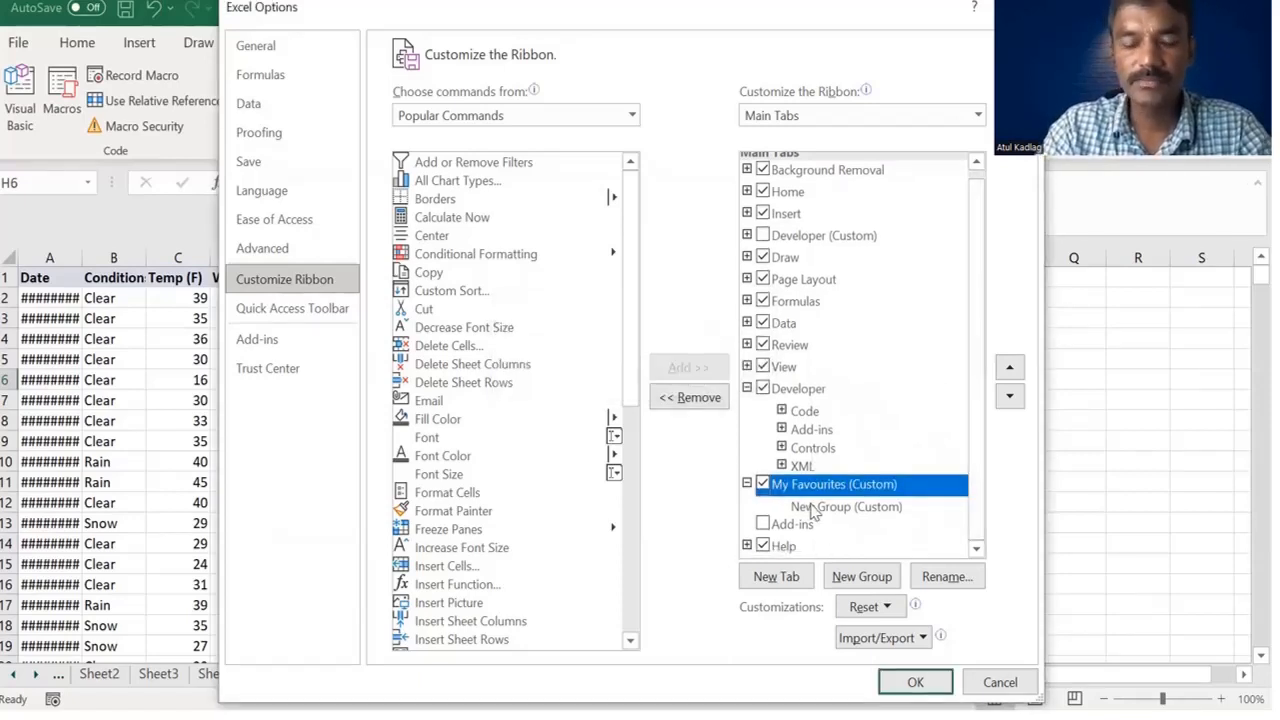
click(815, 508)
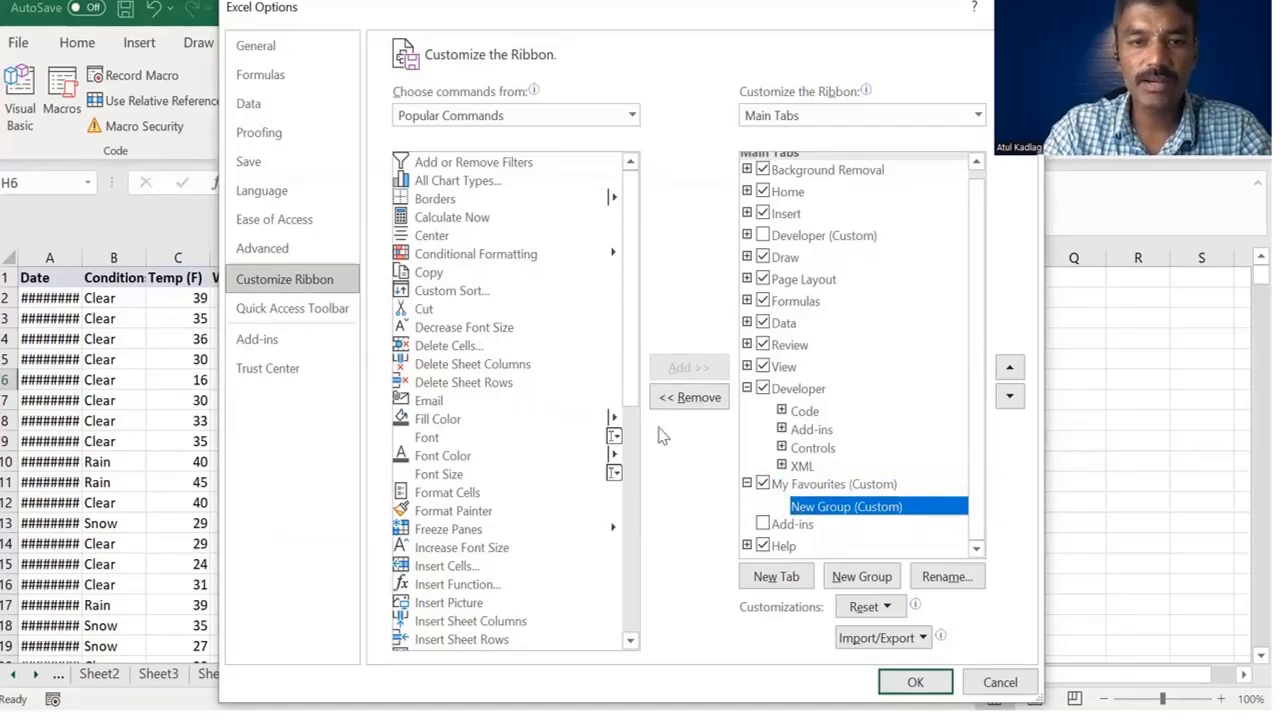
drag(631, 397, 628, 280)
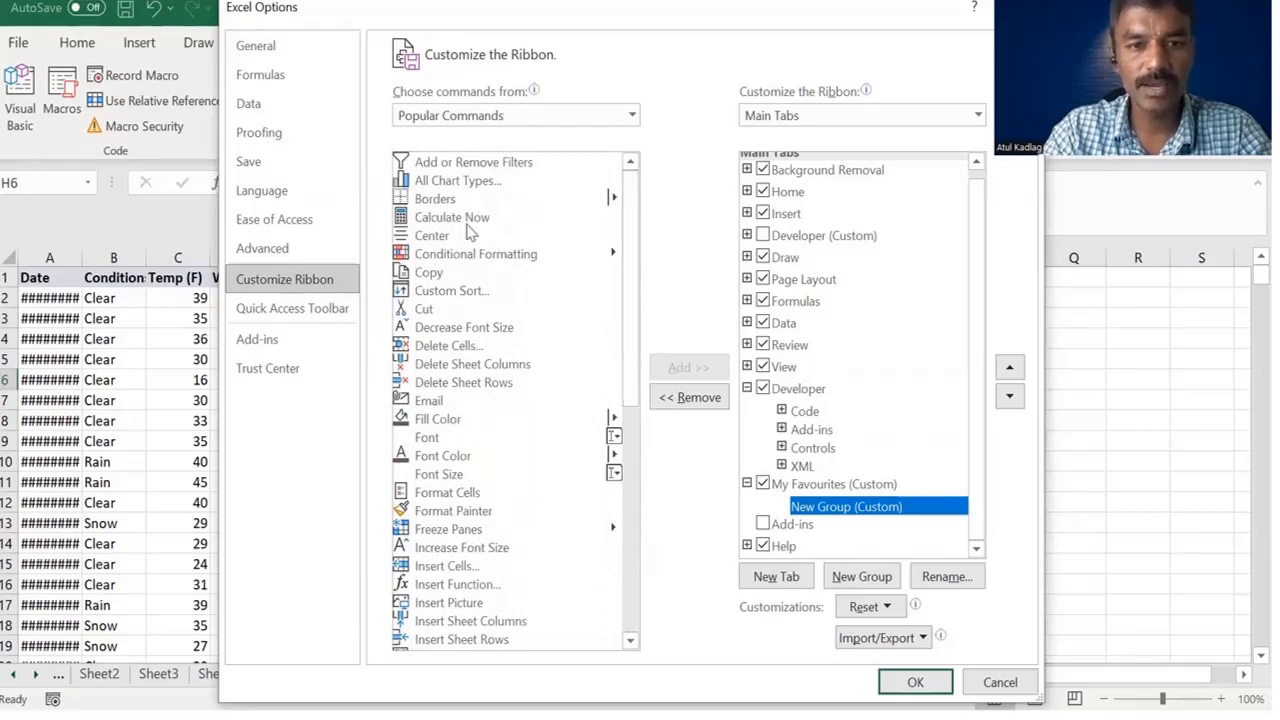
click(447, 180)
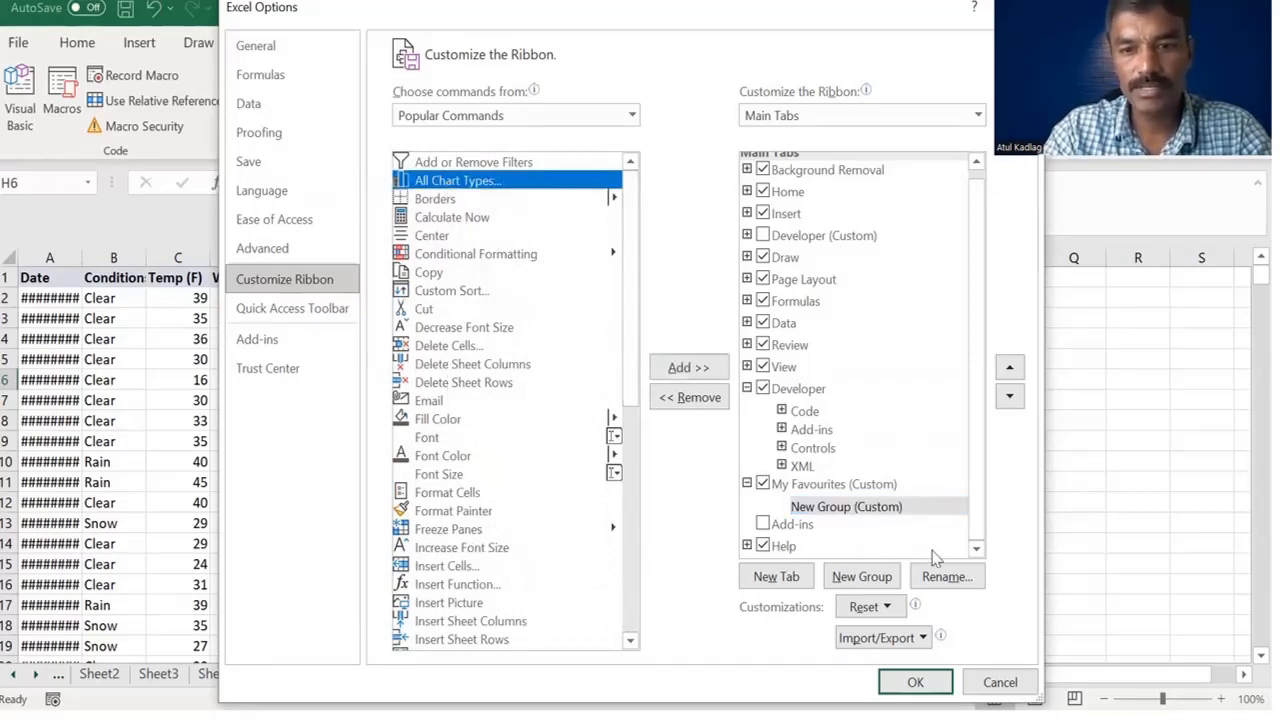
click(688, 367)
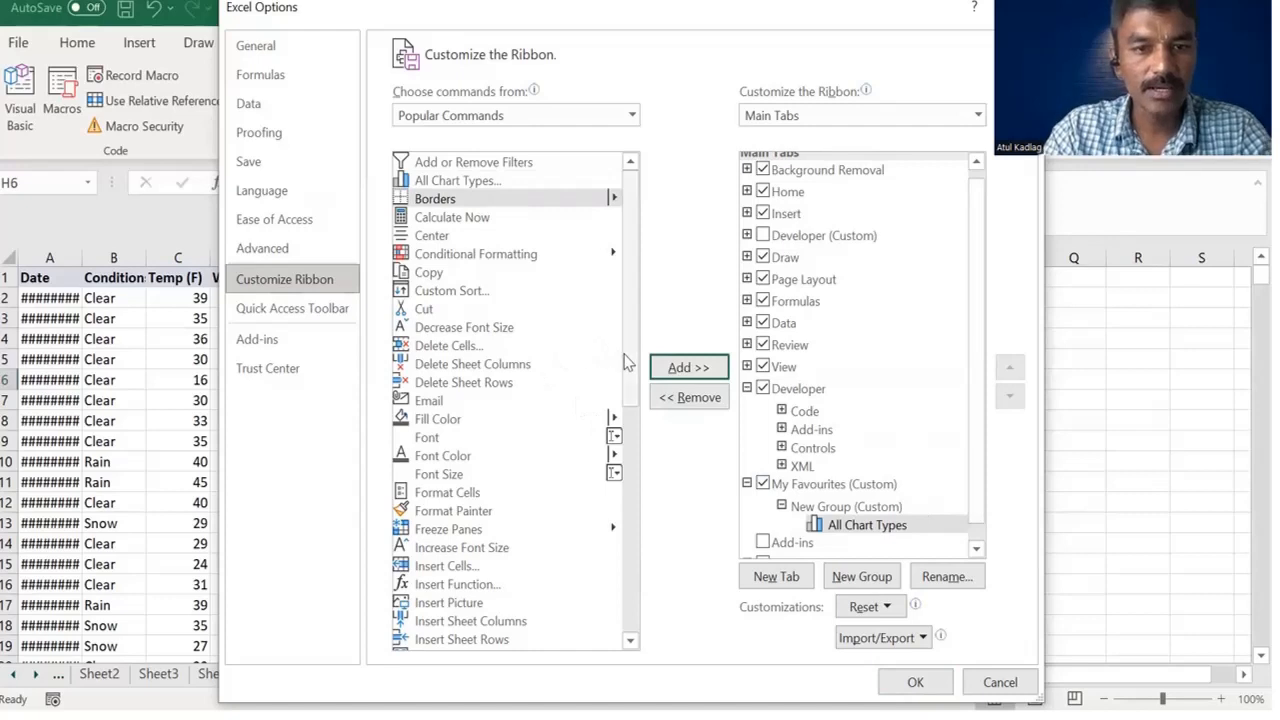
Step: Add the Macros and Quick Print commands to the My Favourites tab's new group
drag(626, 360, 628, 518)
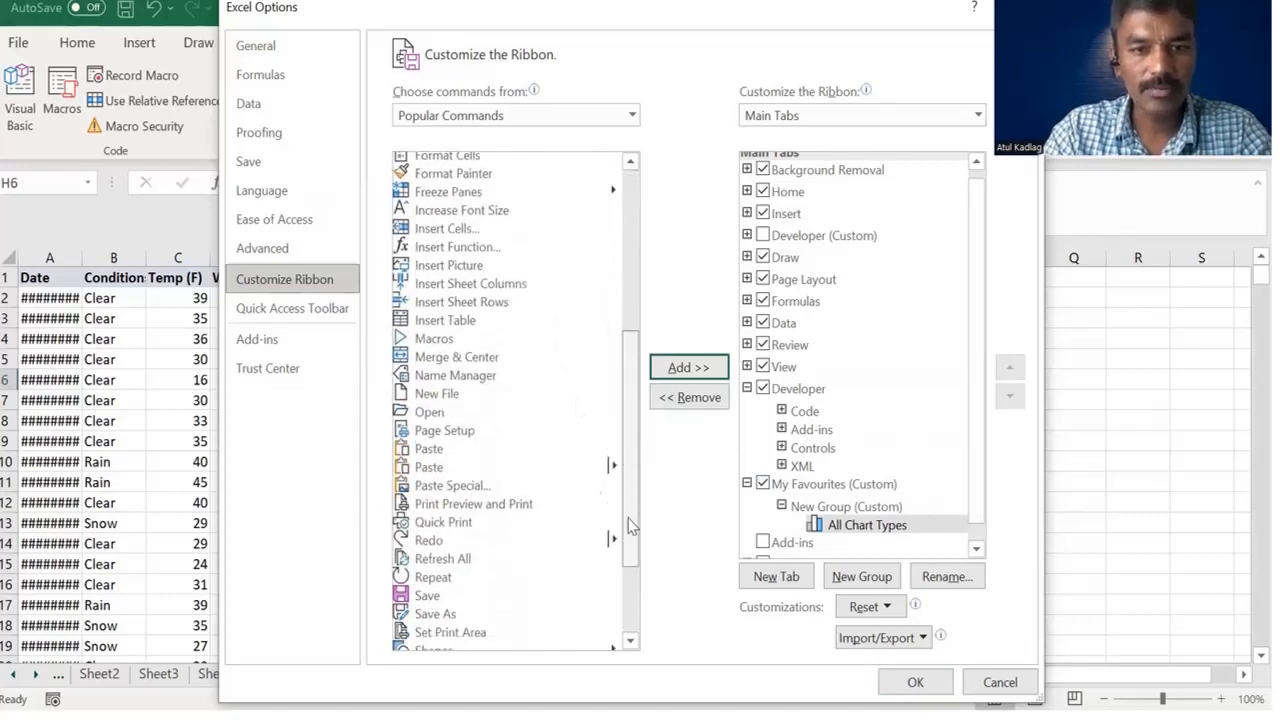
click(435, 340)
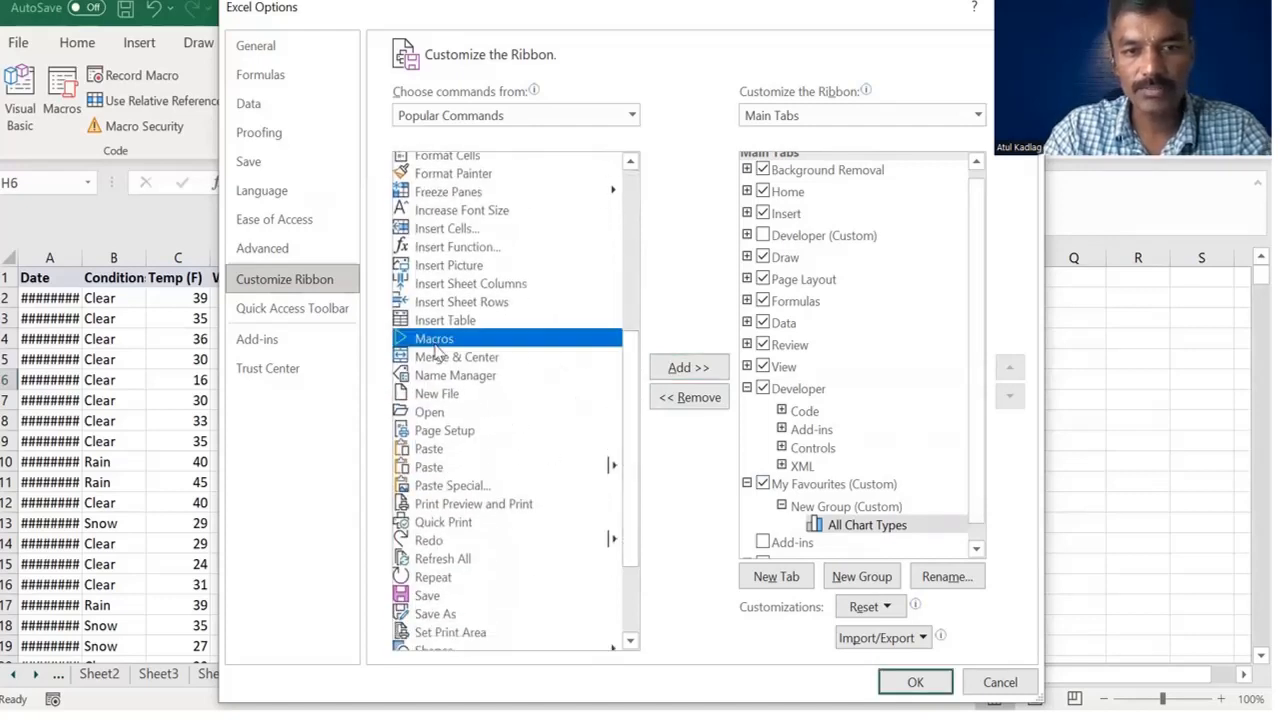
click(688, 370)
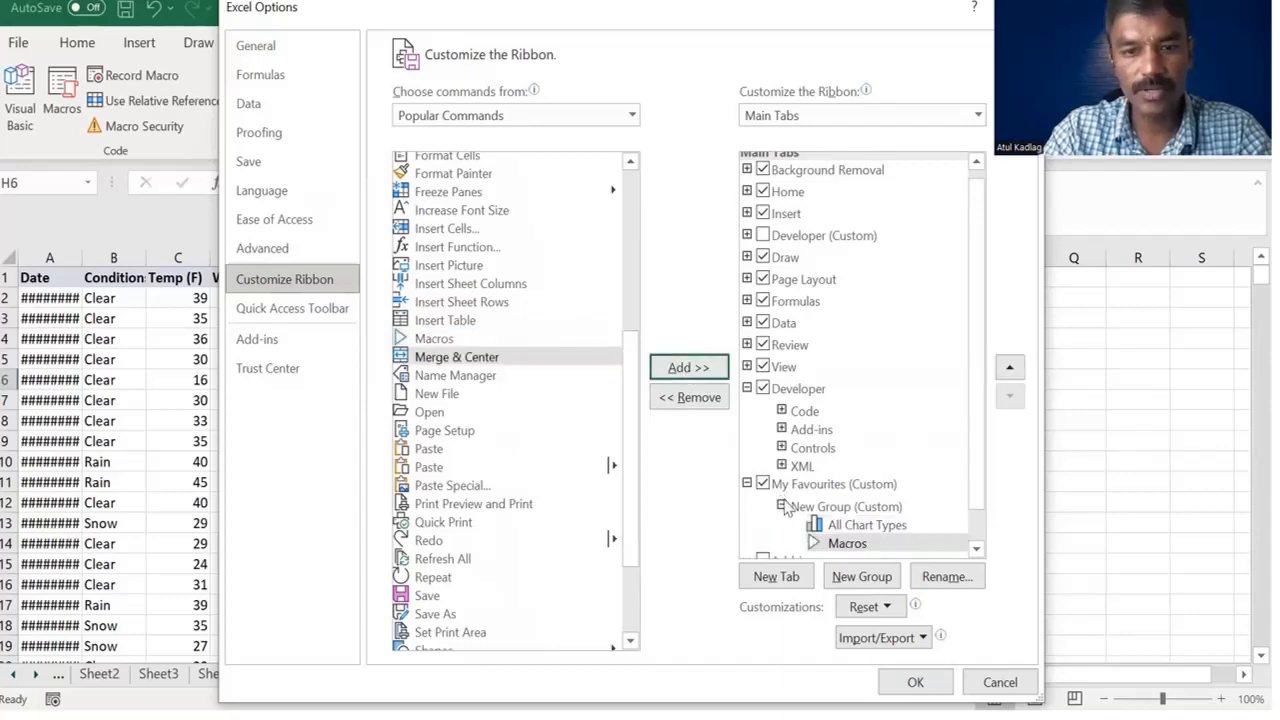
drag(982, 487, 987, 527)
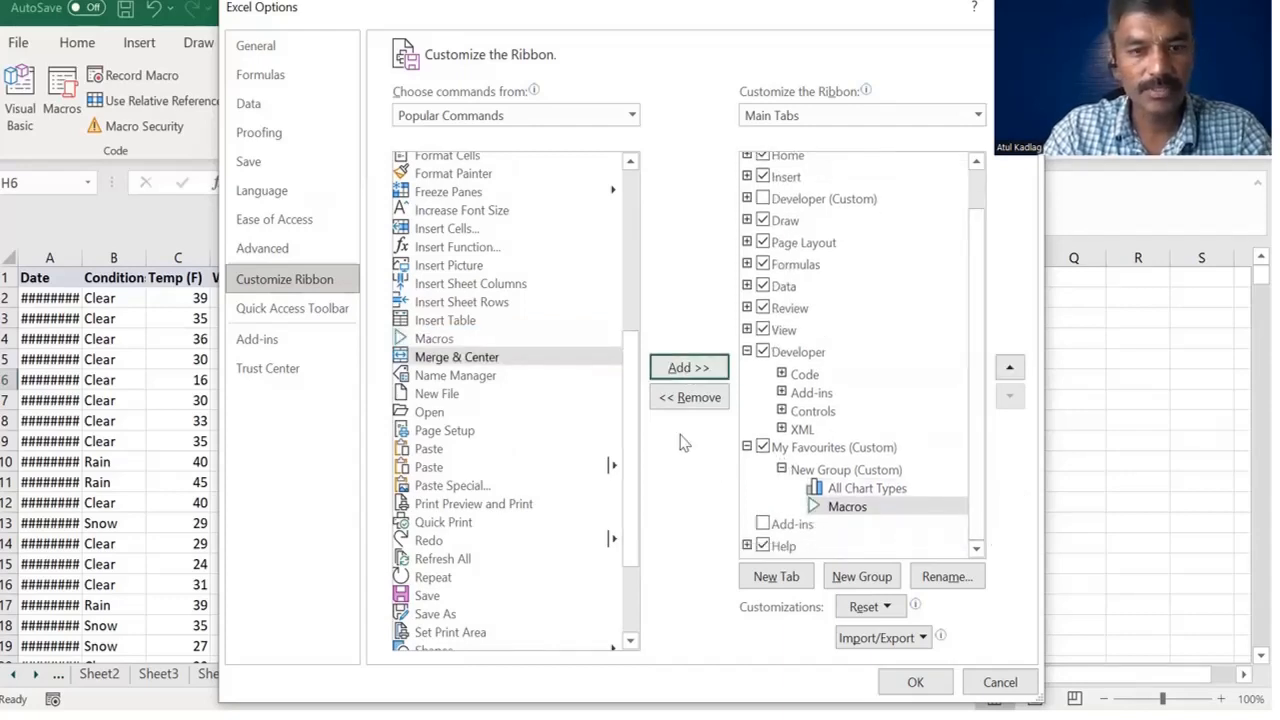
drag(633, 470, 634, 566)
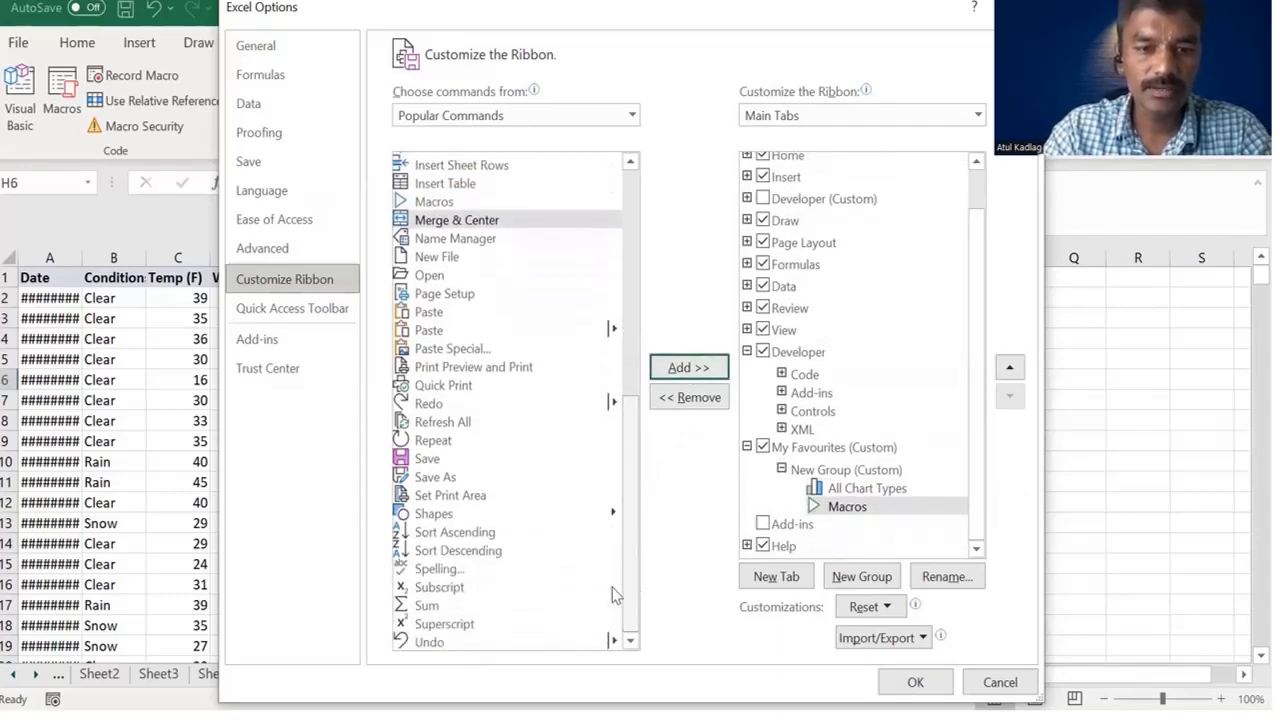
click(440, 388)
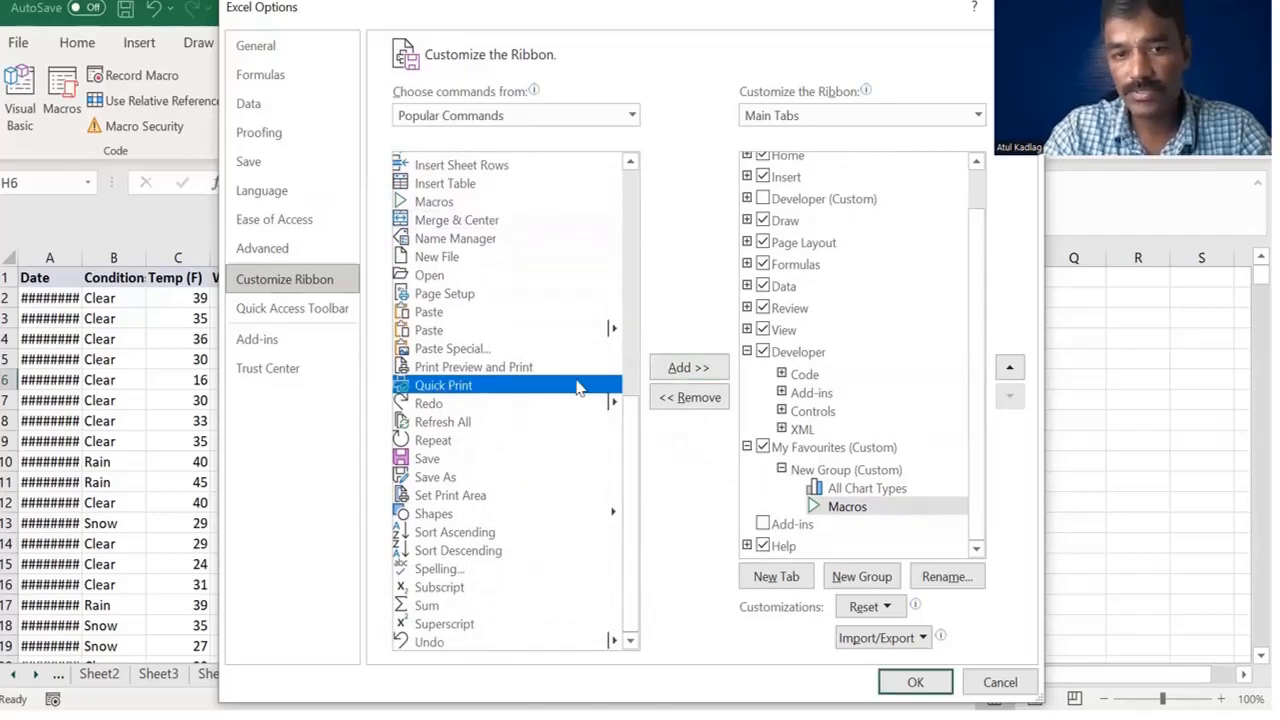
click(680, 371)
click(976, 548)
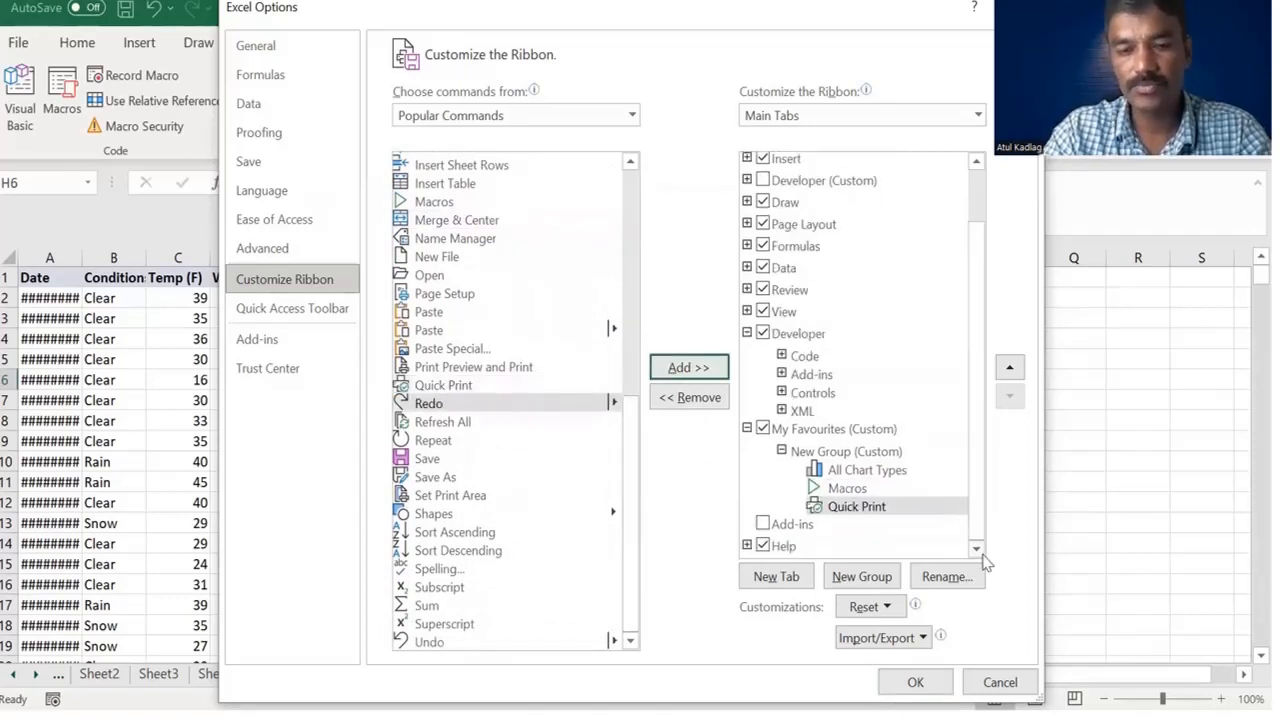
Step: Apply the ribbon customization and display the commands on the My Favourites tab
click(915, 682)
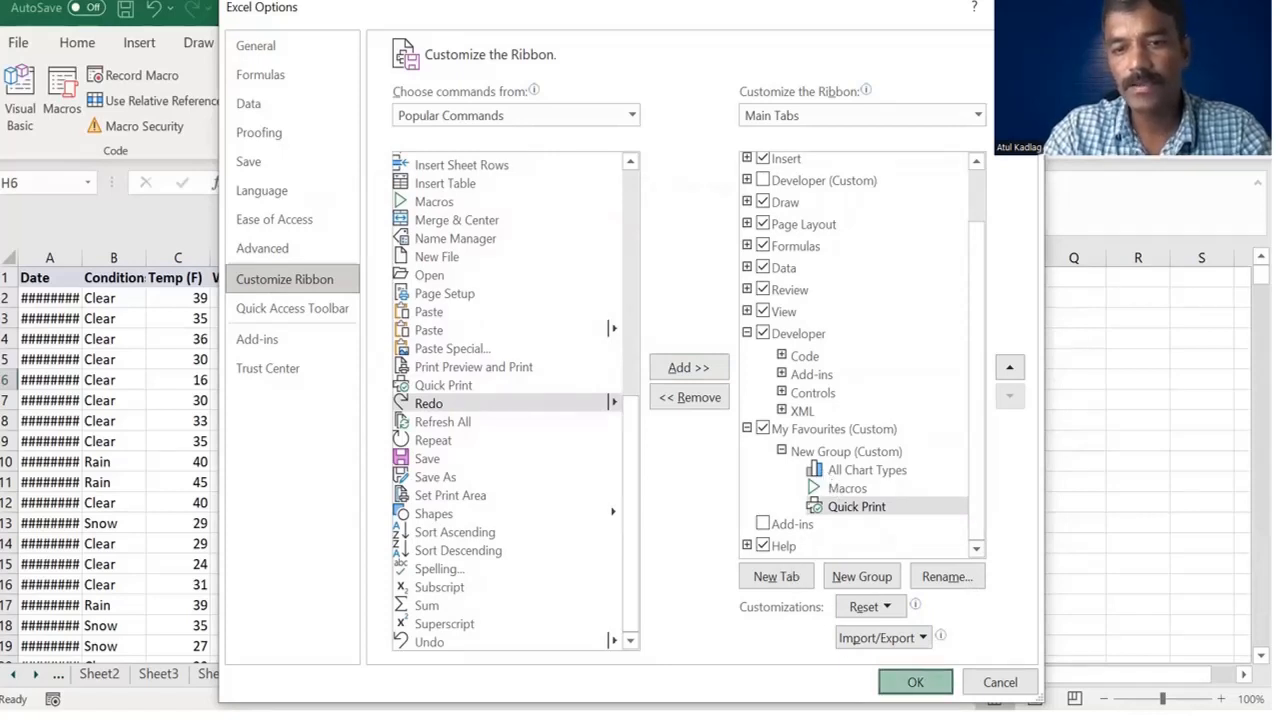
click(915, 682)
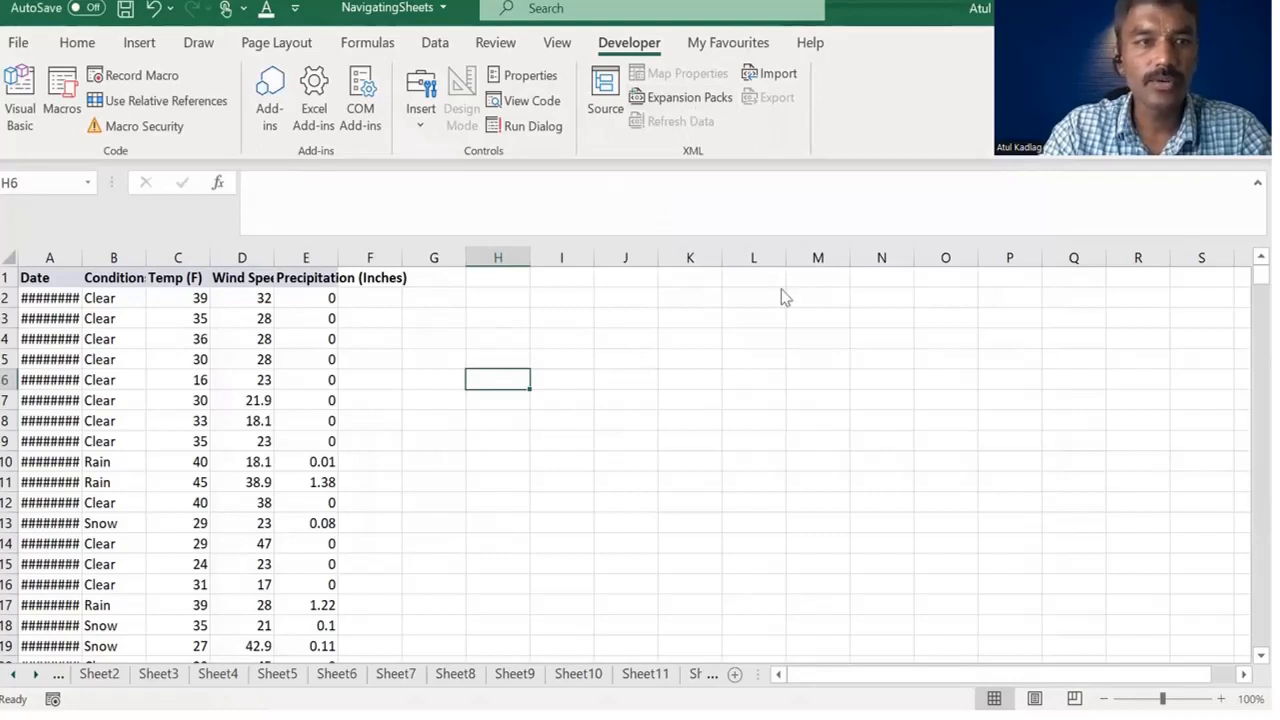
click(727, 43)
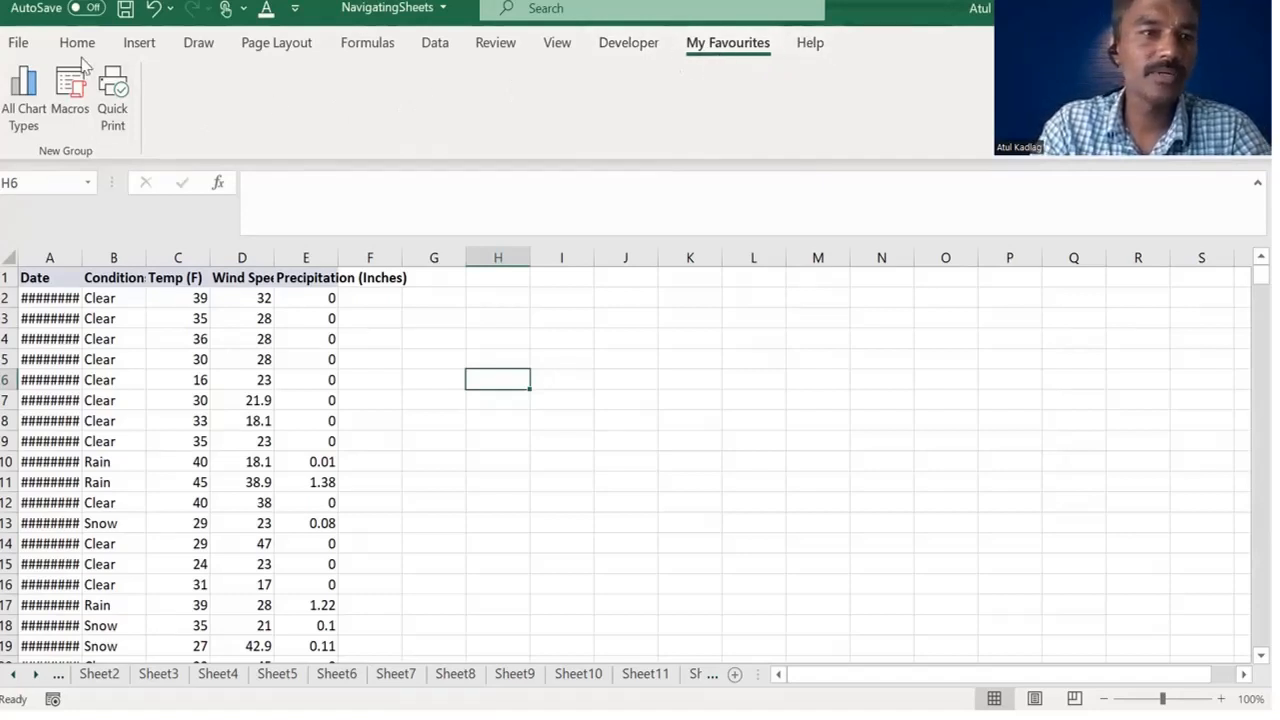
Step: Move the My Favourites tab between Home and Insert in the ribbon customization options and apply the new order
right_click(314, 129)
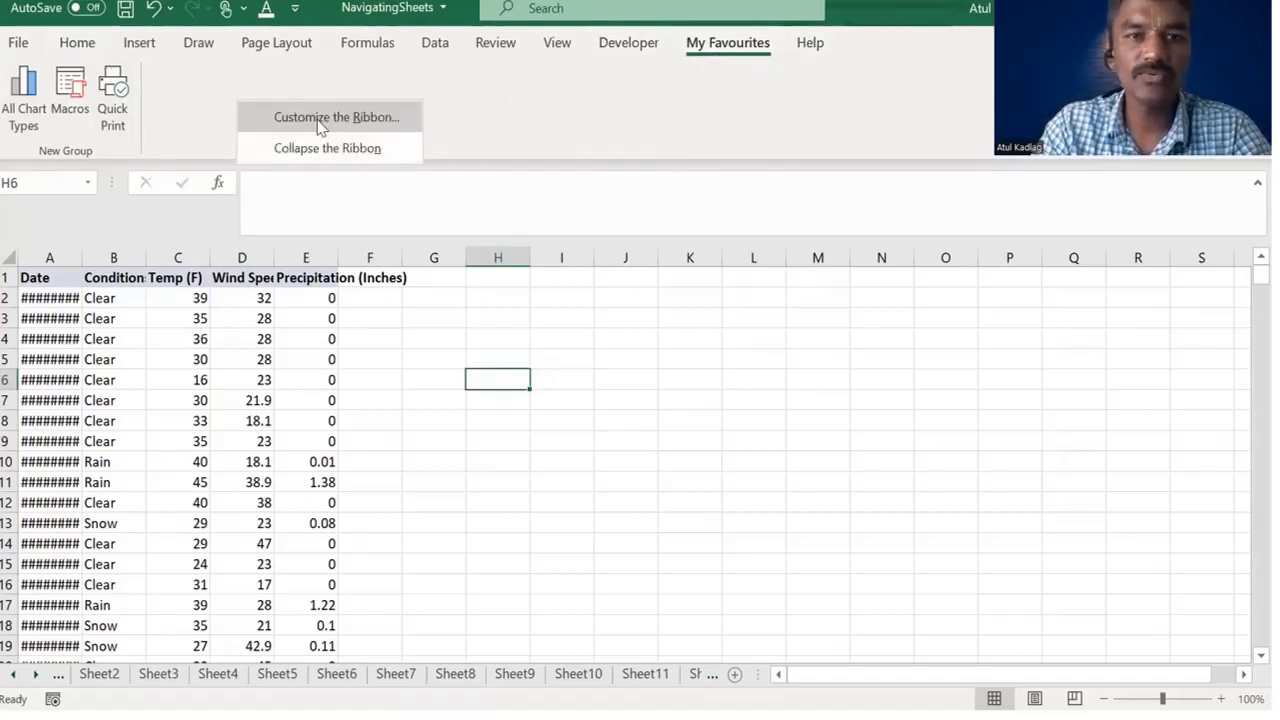
click(322, 124)
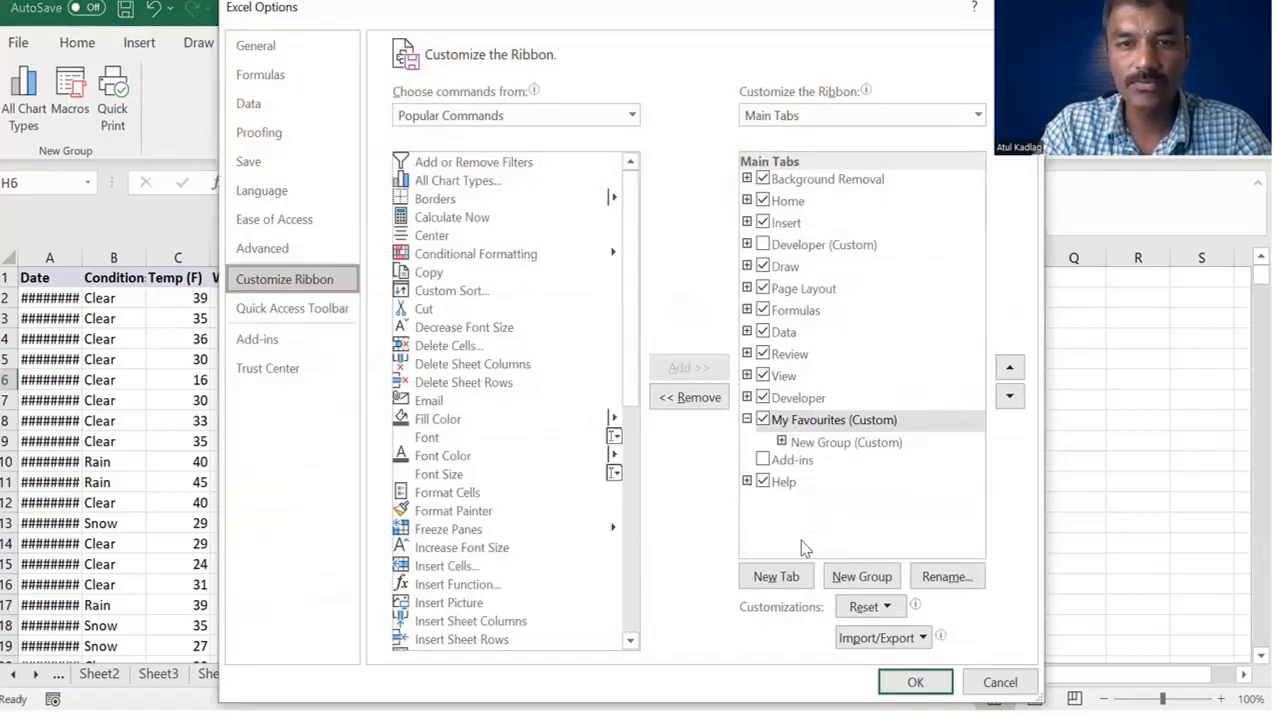
click(815, 420)
click(1007, 369)
click(1007, 369)
click(1007, 369)
click(1007, 369)
click(1007, 369)
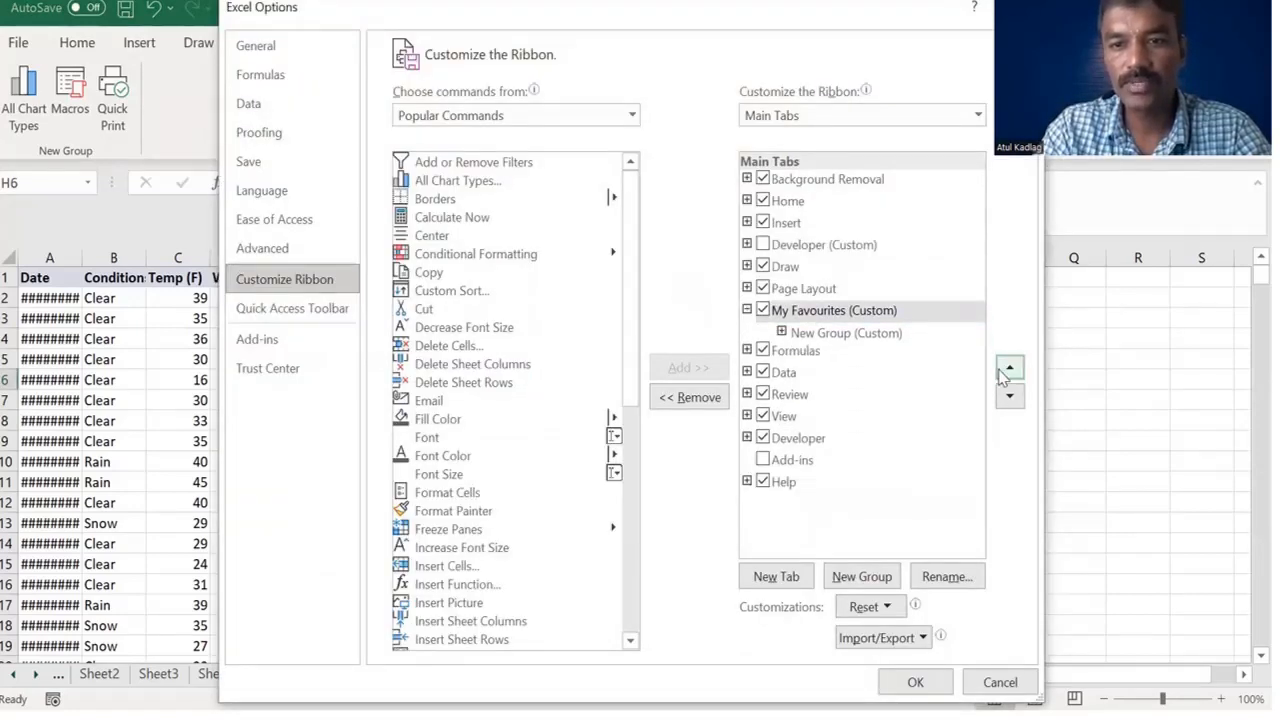
click(1007, 369)
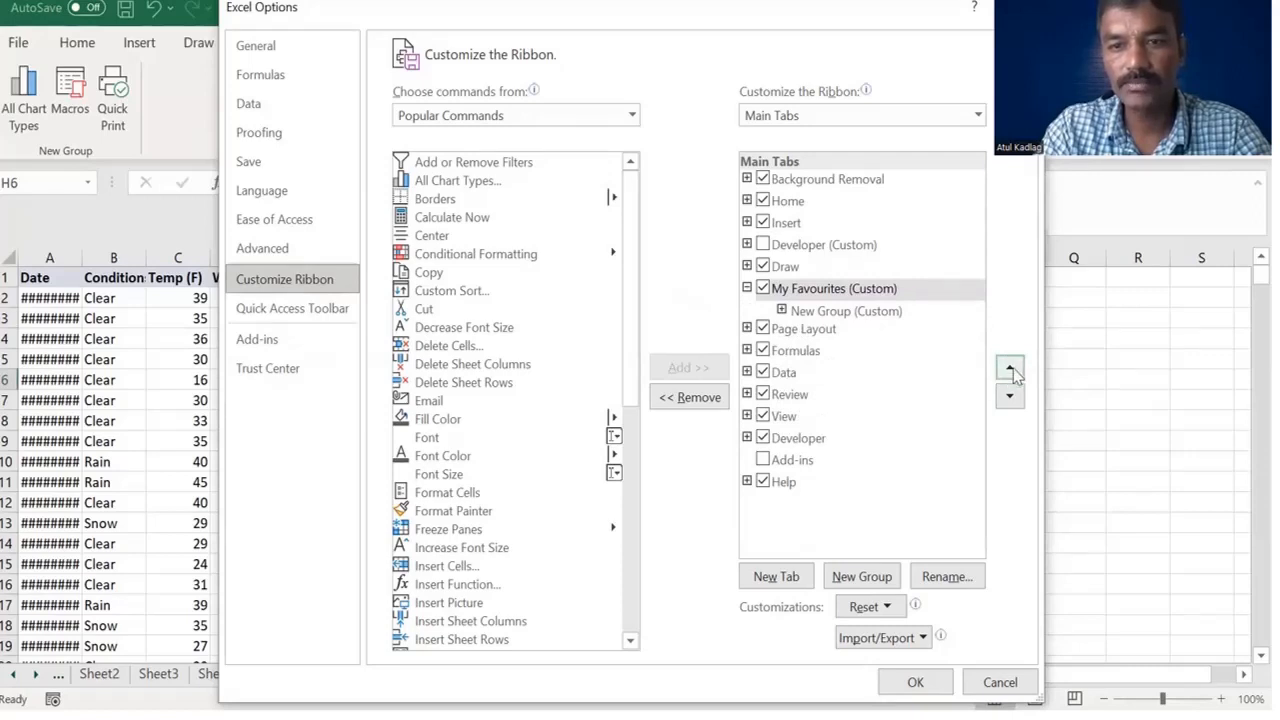
click(1010, 369)
click(1010, 369)
click(1010, 369)
click(1010, 369)
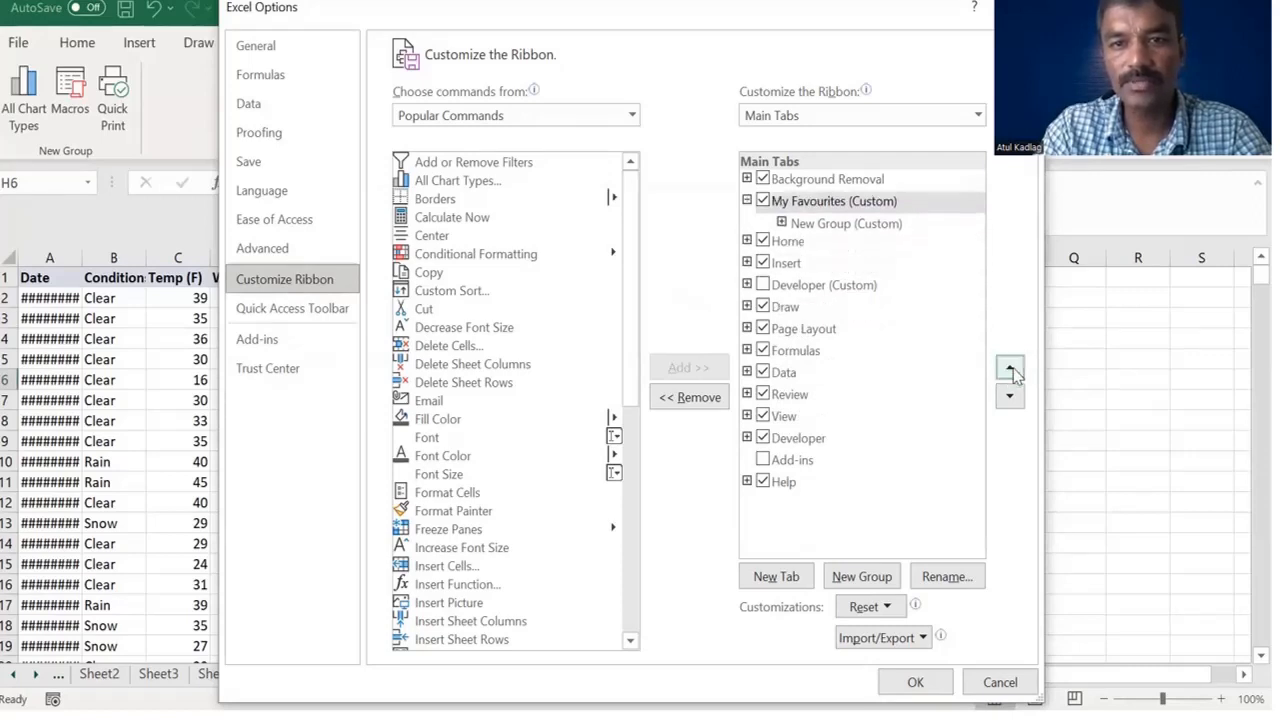
click(1010, 396)
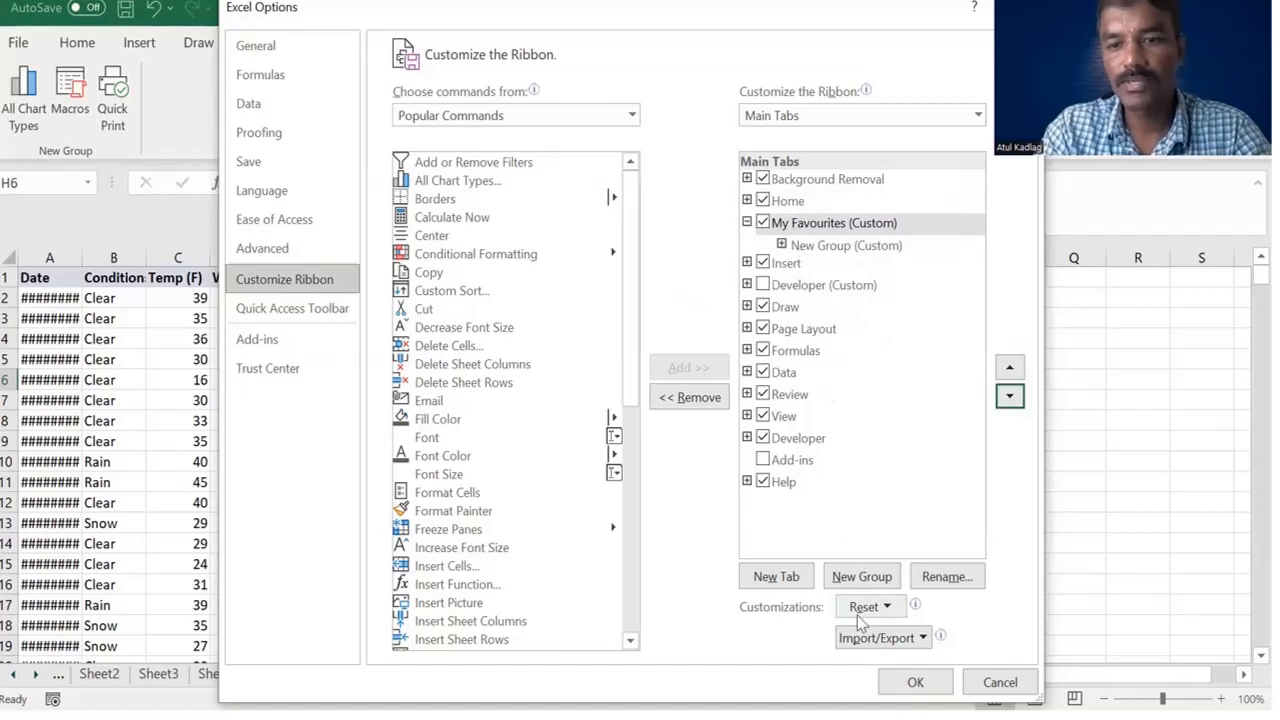
click(915, 682)
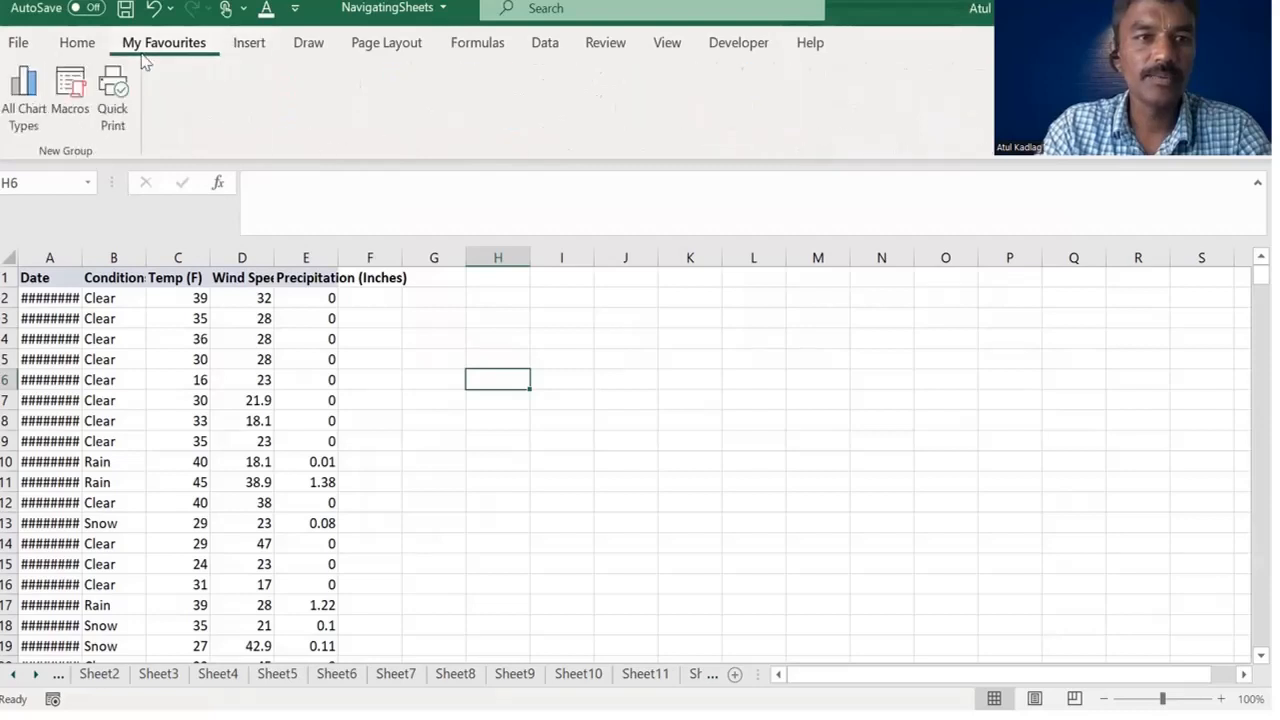
Step: Review the reordered ribbon by viewing Home, My Favourites, Insert, Draw and Page Layout commands, ending on Formulas
click(77, 42)
click(250, 44)
click(164, 44)
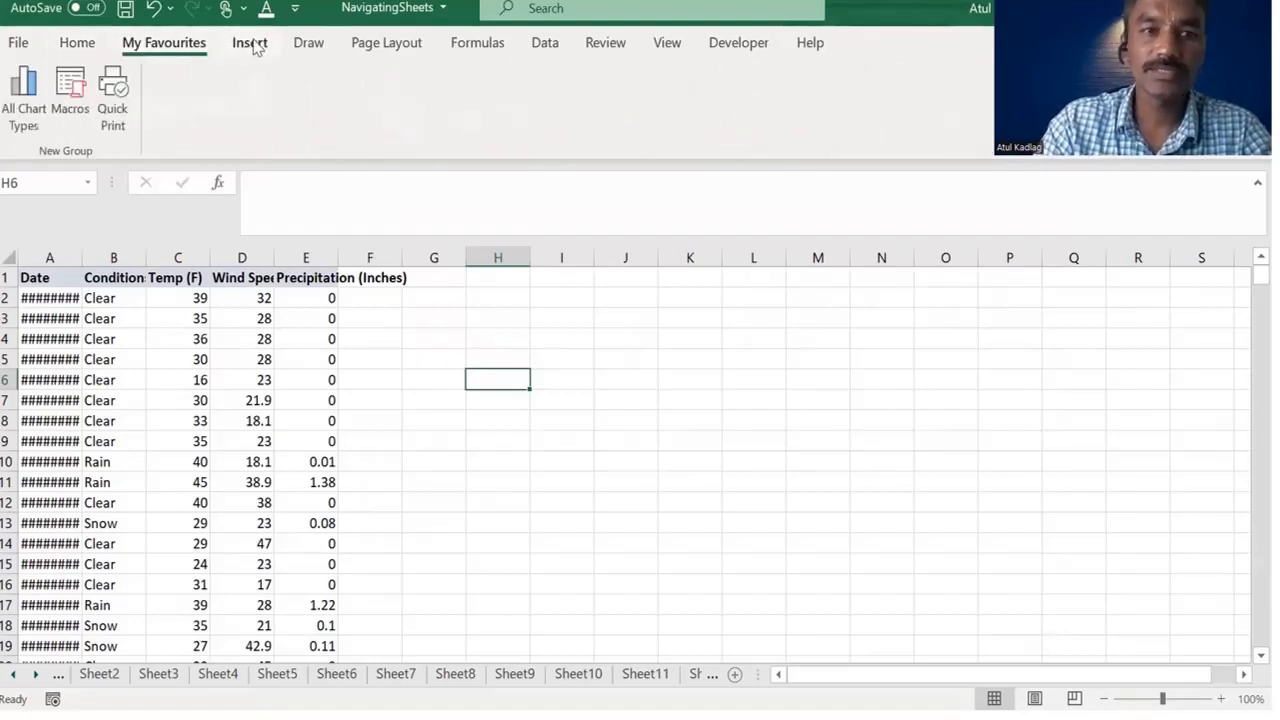
click(250, 44)
click(309, 44)
click(250, 44)
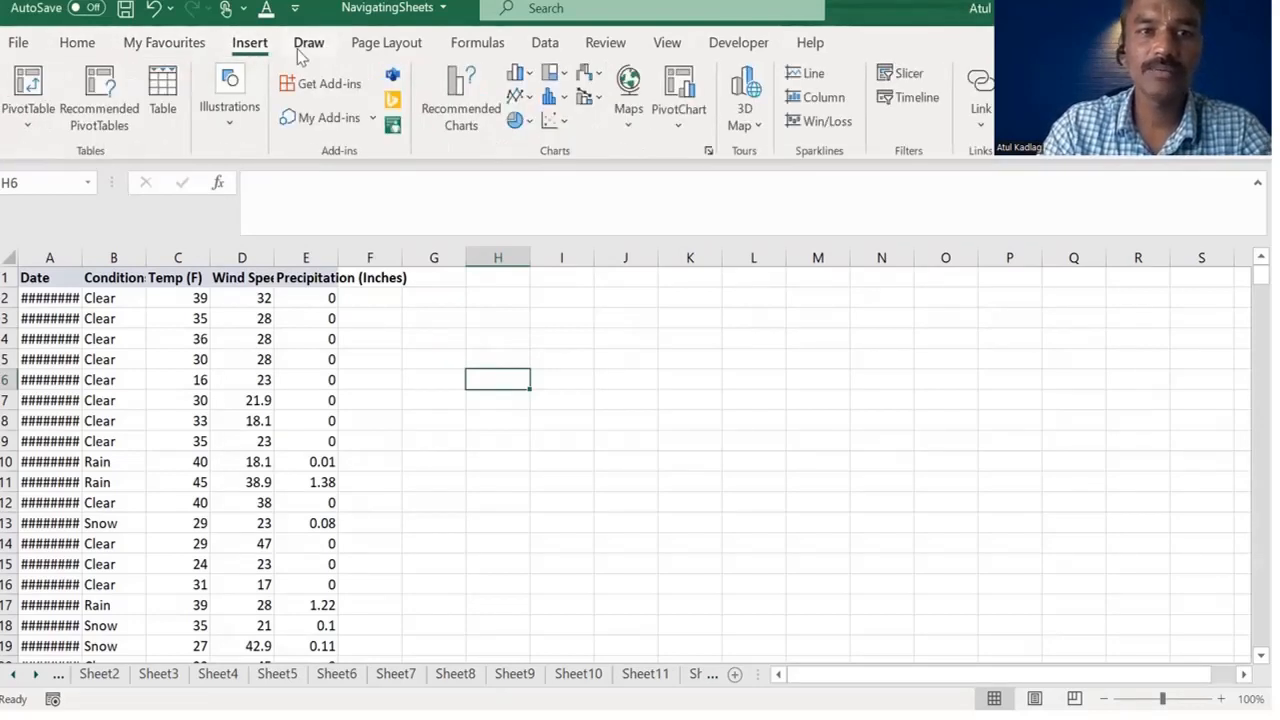
click(356, 48)
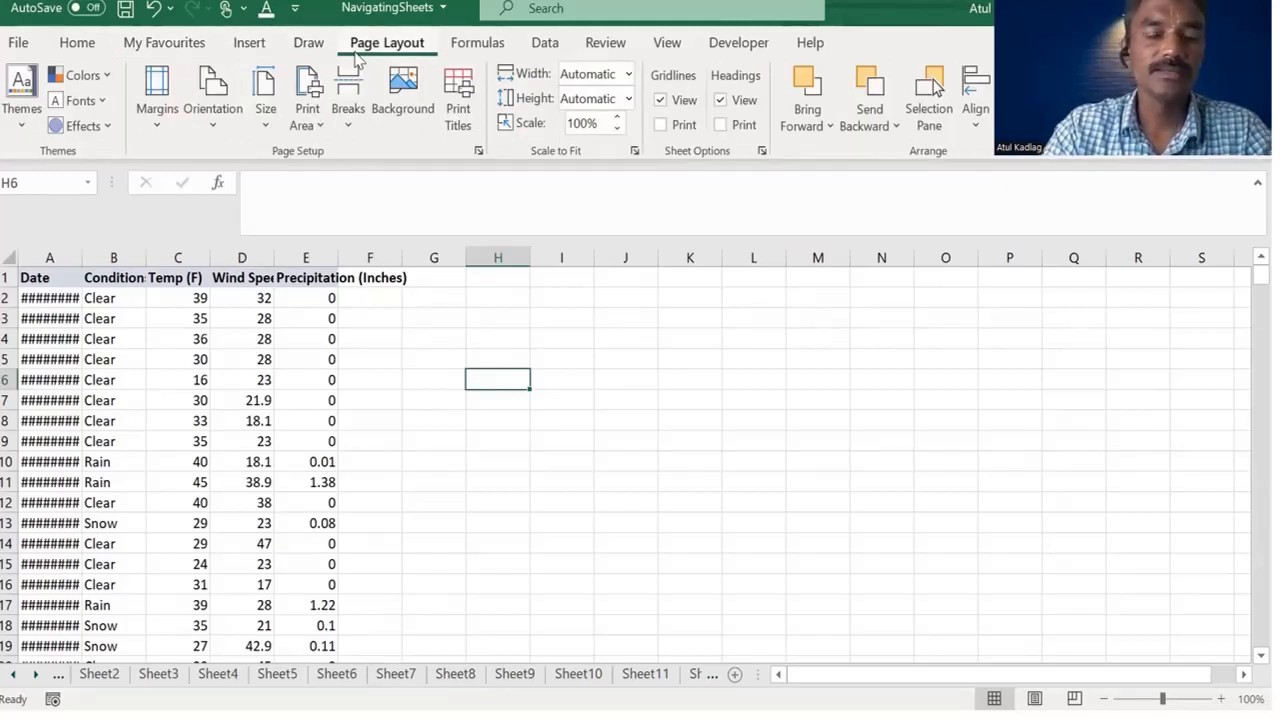
click(478, 50)
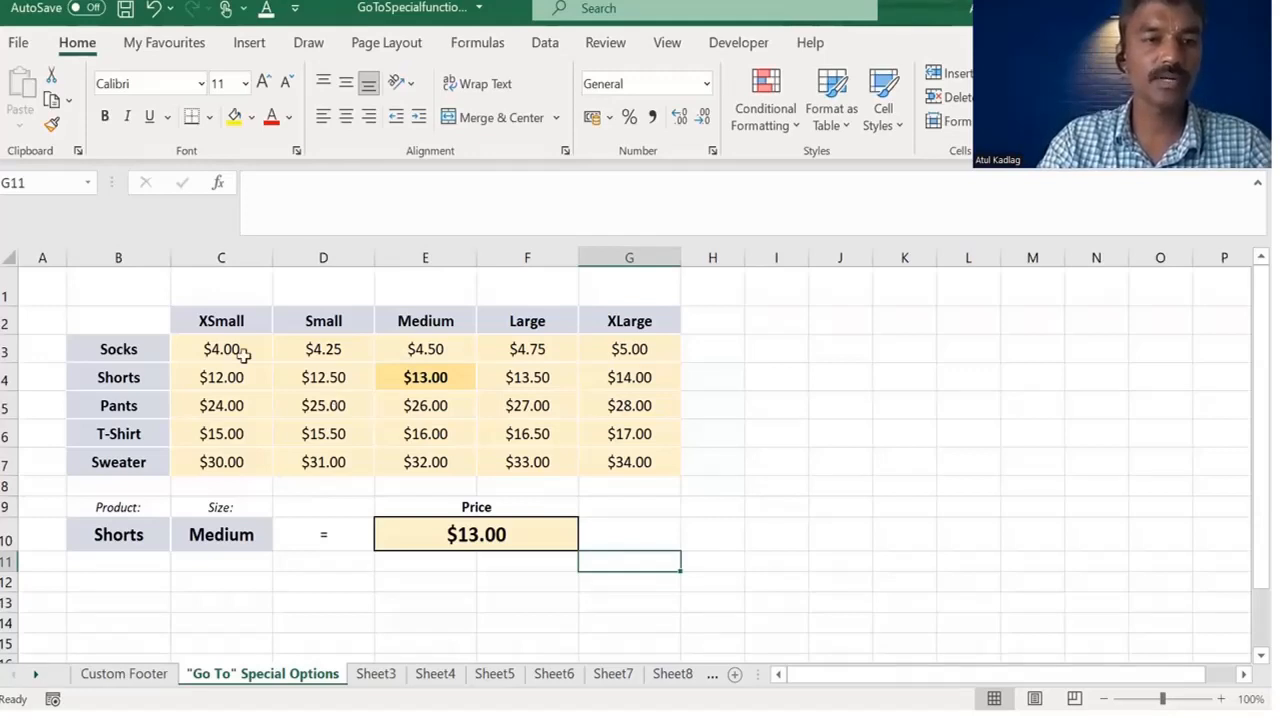
Step: Highlight the clothing price table B2:G7 on the "Go To" Special Options sheet, and clear the highlight by selecting cell I4
drag(114, 314, 221, 377)
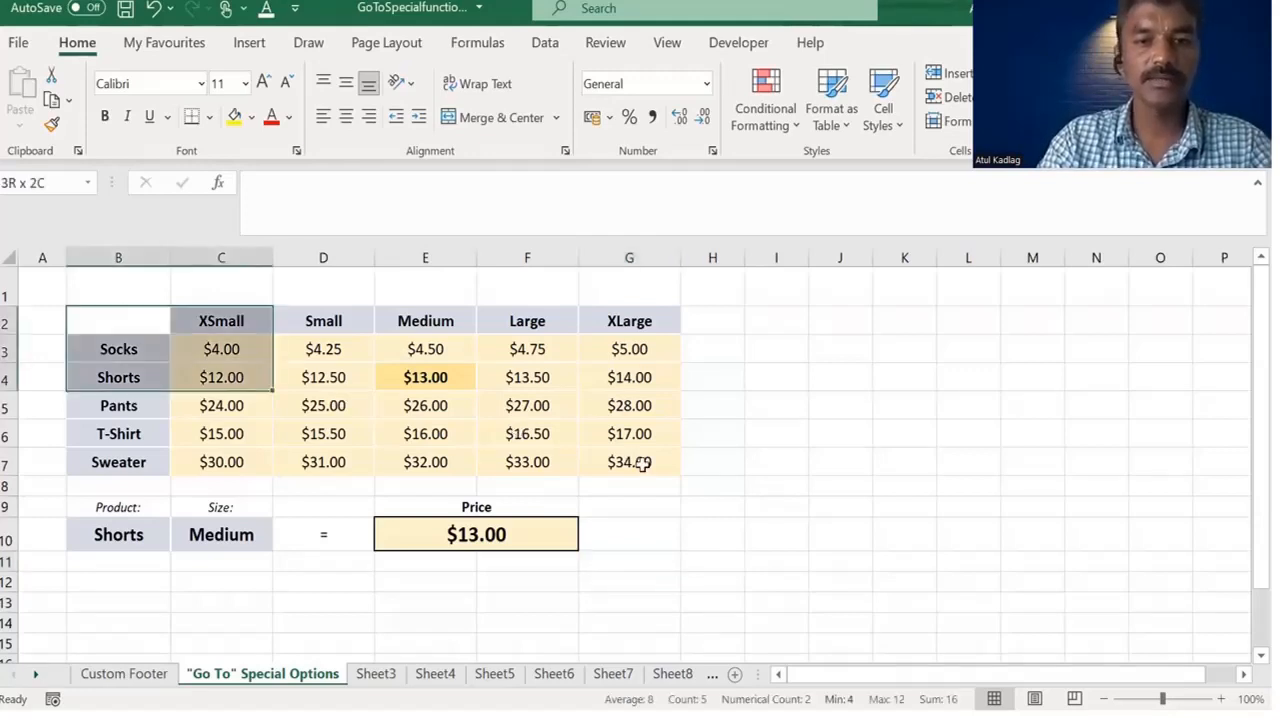
drag(642, 463, 643, 465)
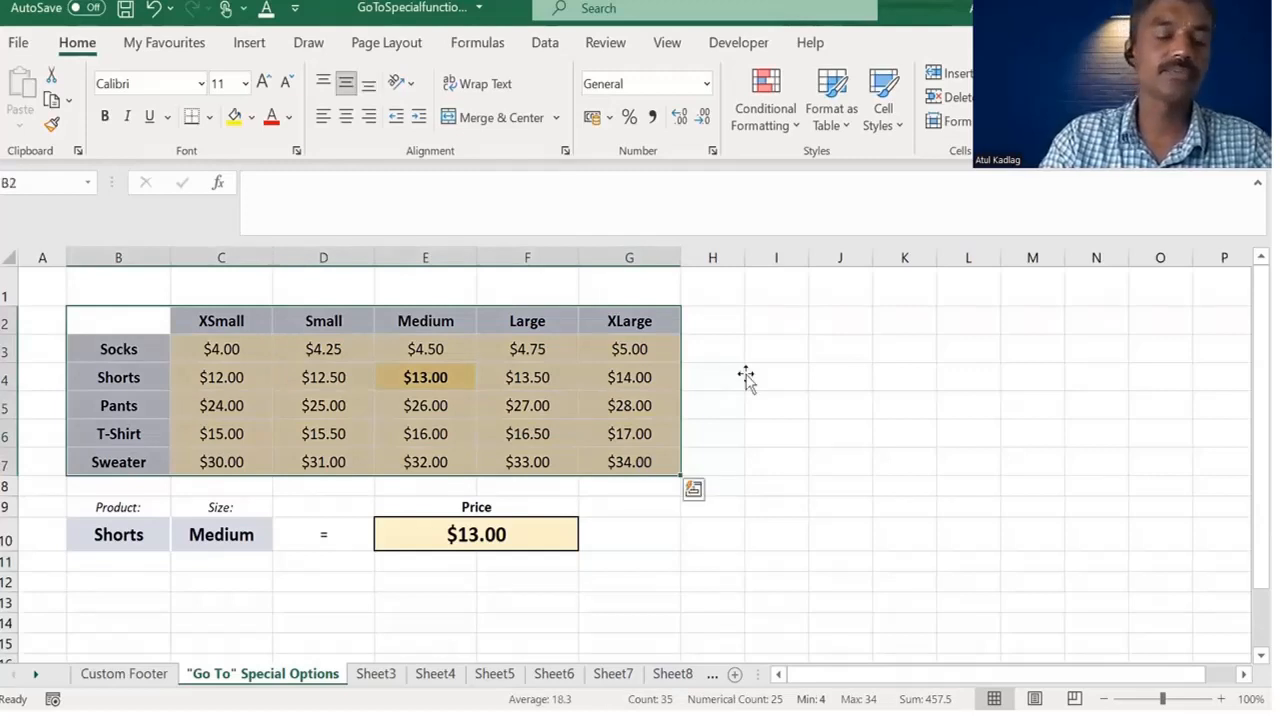
click(746, 377)
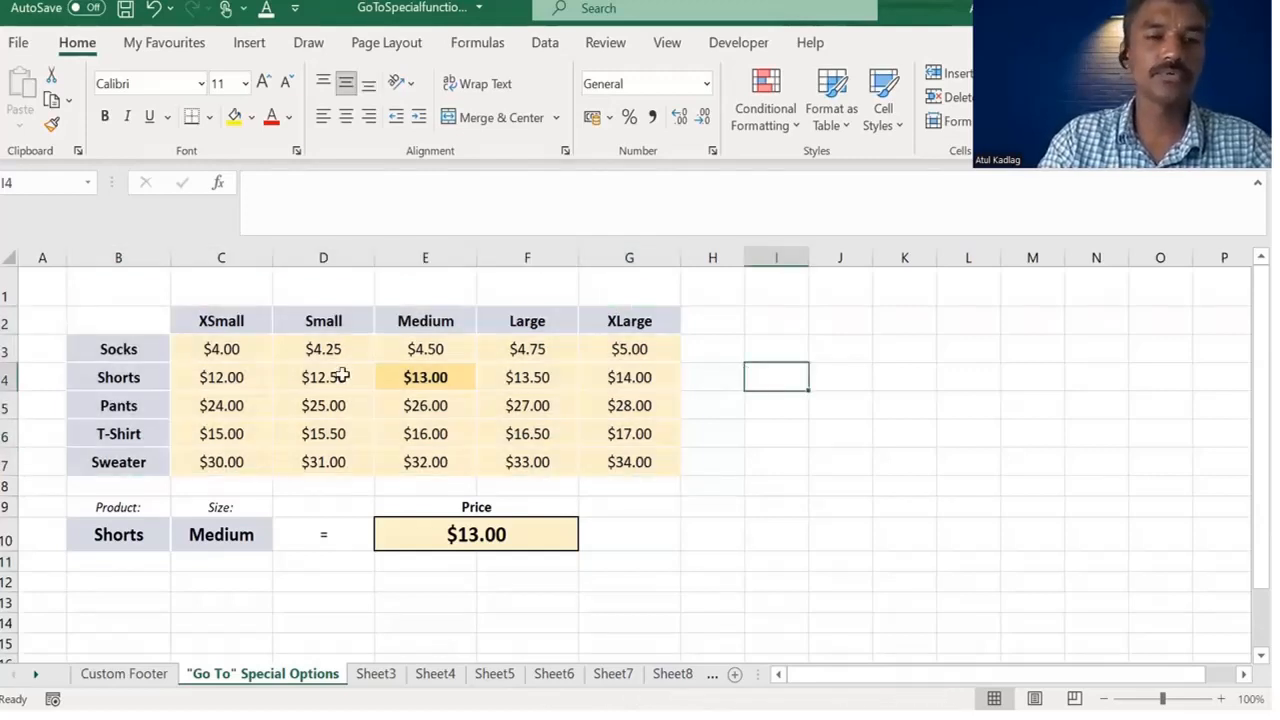
Step: Highlight the product names B3:B7, the size headings C2:G2 and the prices C3:G7 in turn
click(116, 342)
drag(110, 460, 110, 460)
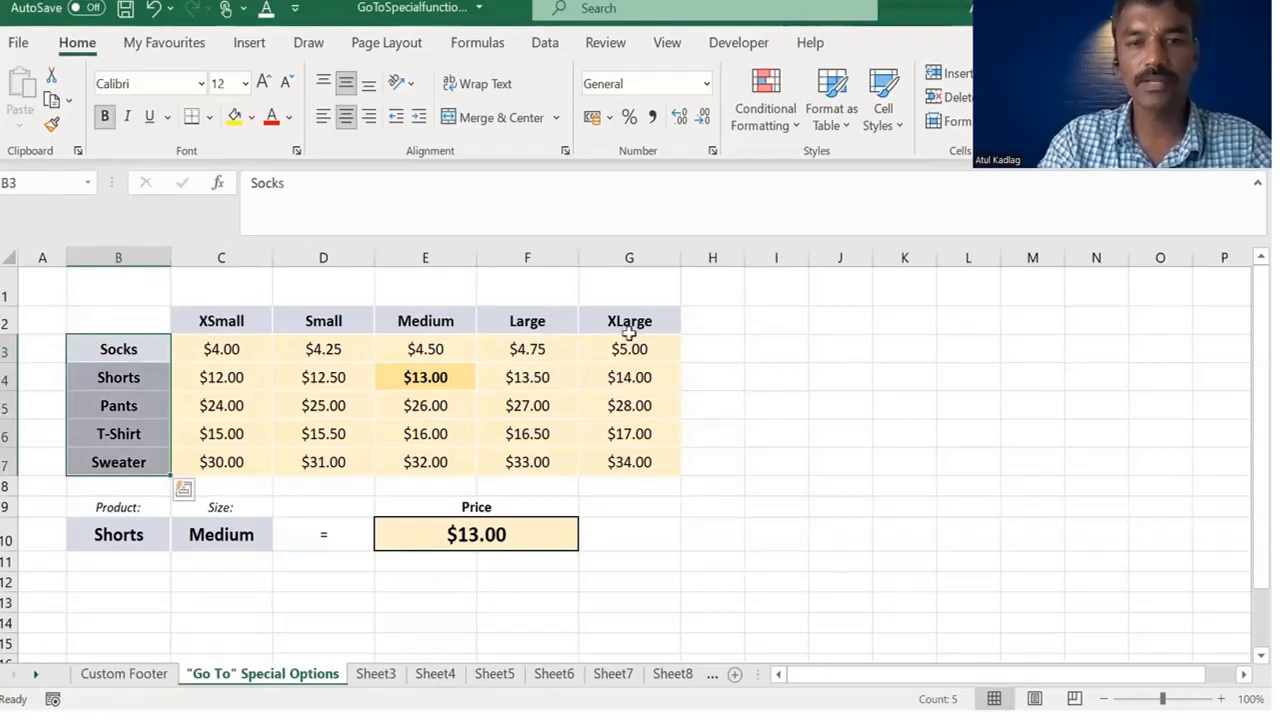
drag(221, 321, 629, 333)
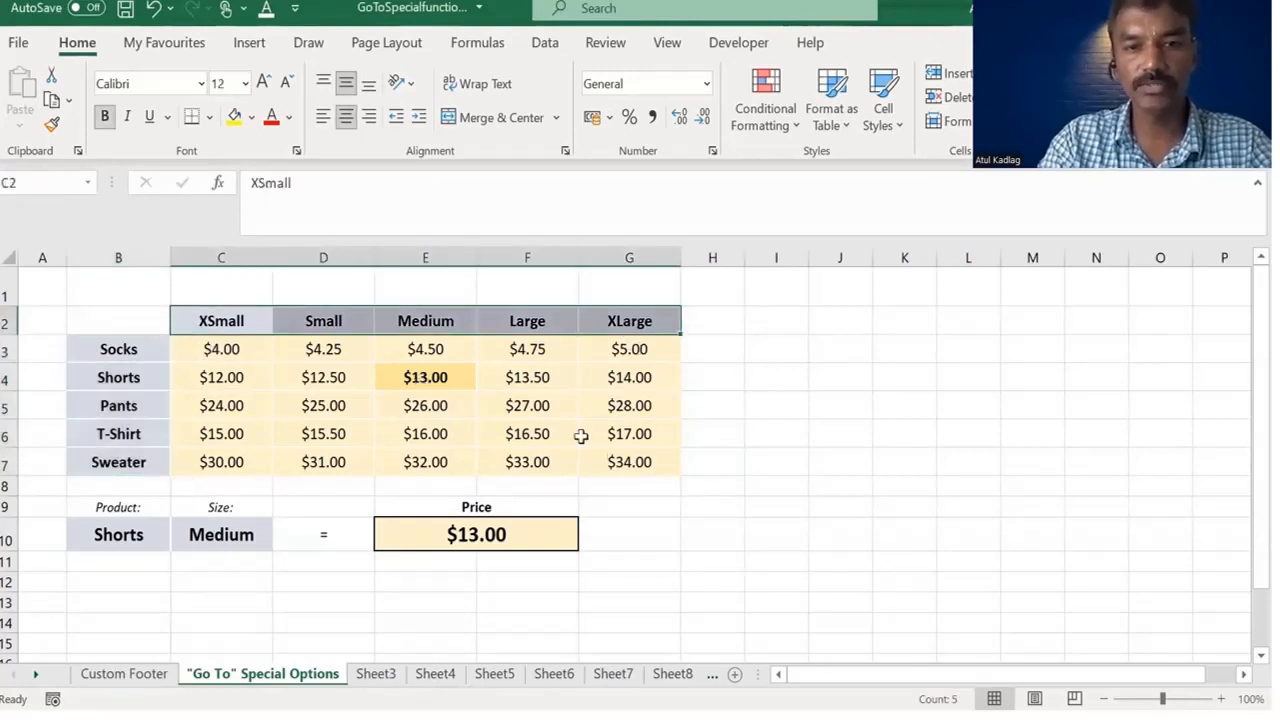
drag(221, 349, 616, 460)
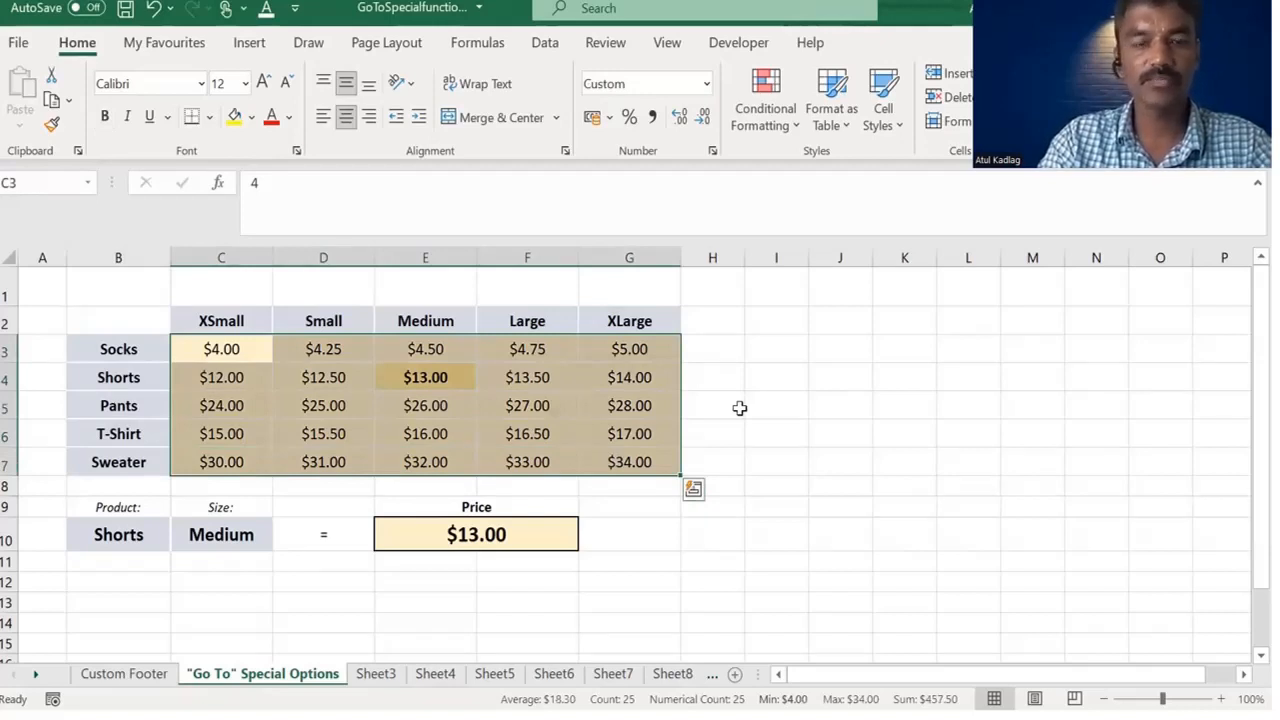
Step: Set the price lookup's product to Pants and size to Small, and select the resulting price cell E10
click(159, 536)
click(150, 599)
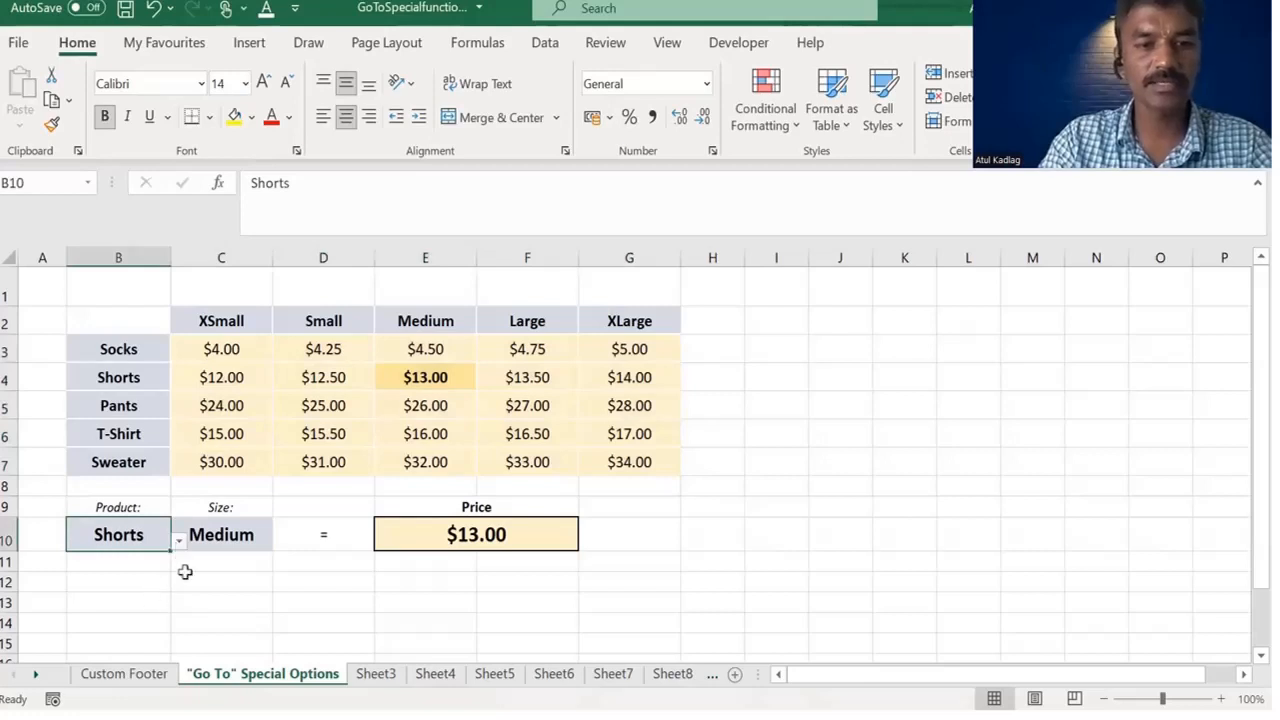
click(257, 533)
click(283, 545)
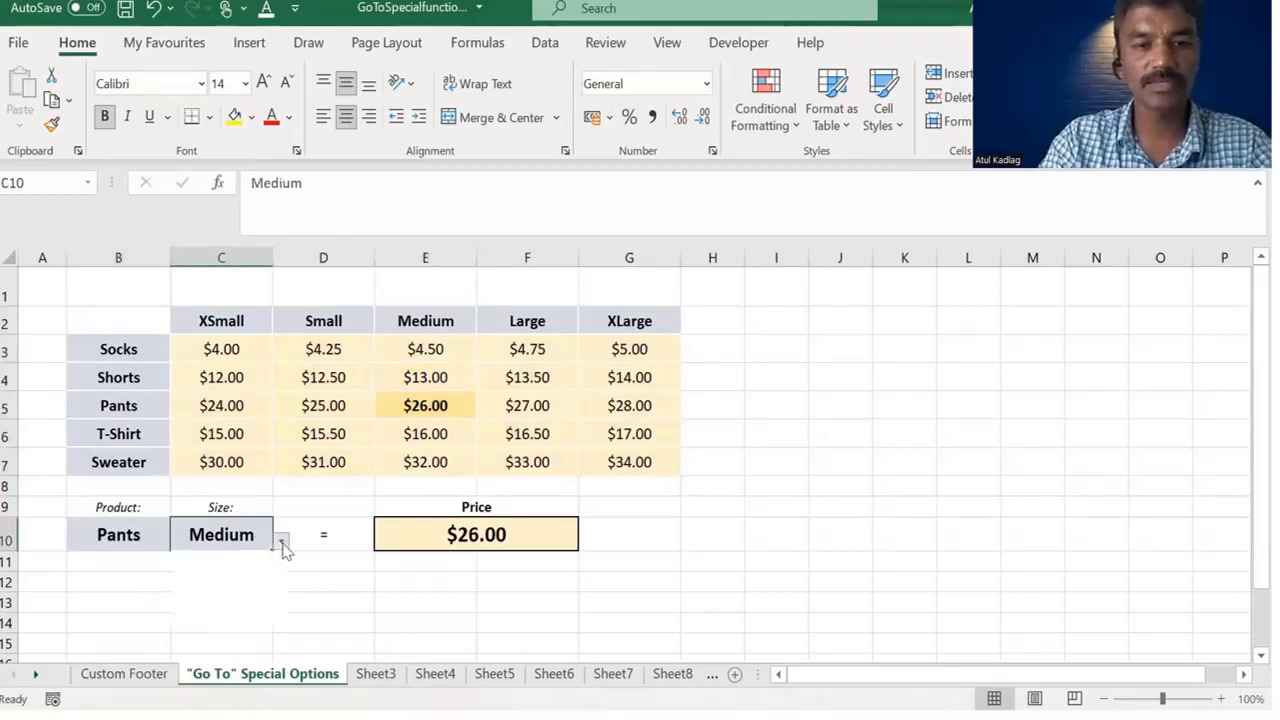
click(246, 575)
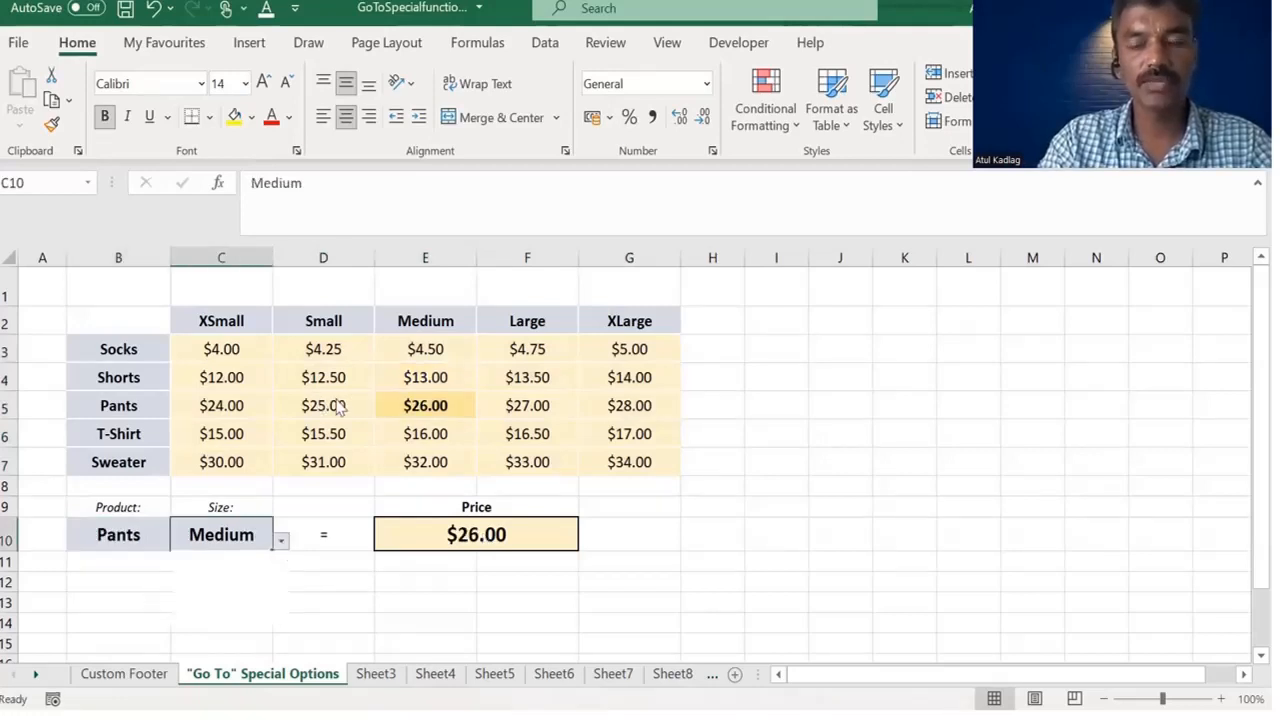
click(452, 533)
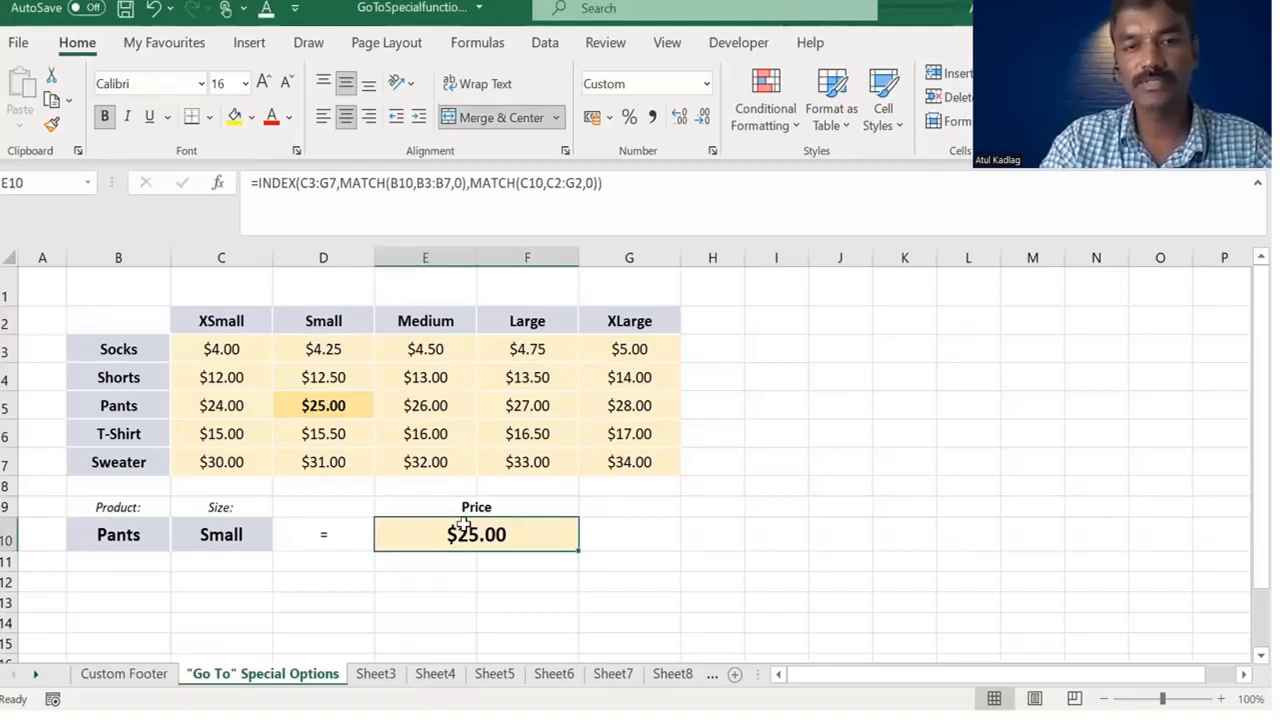
click(726, 404)
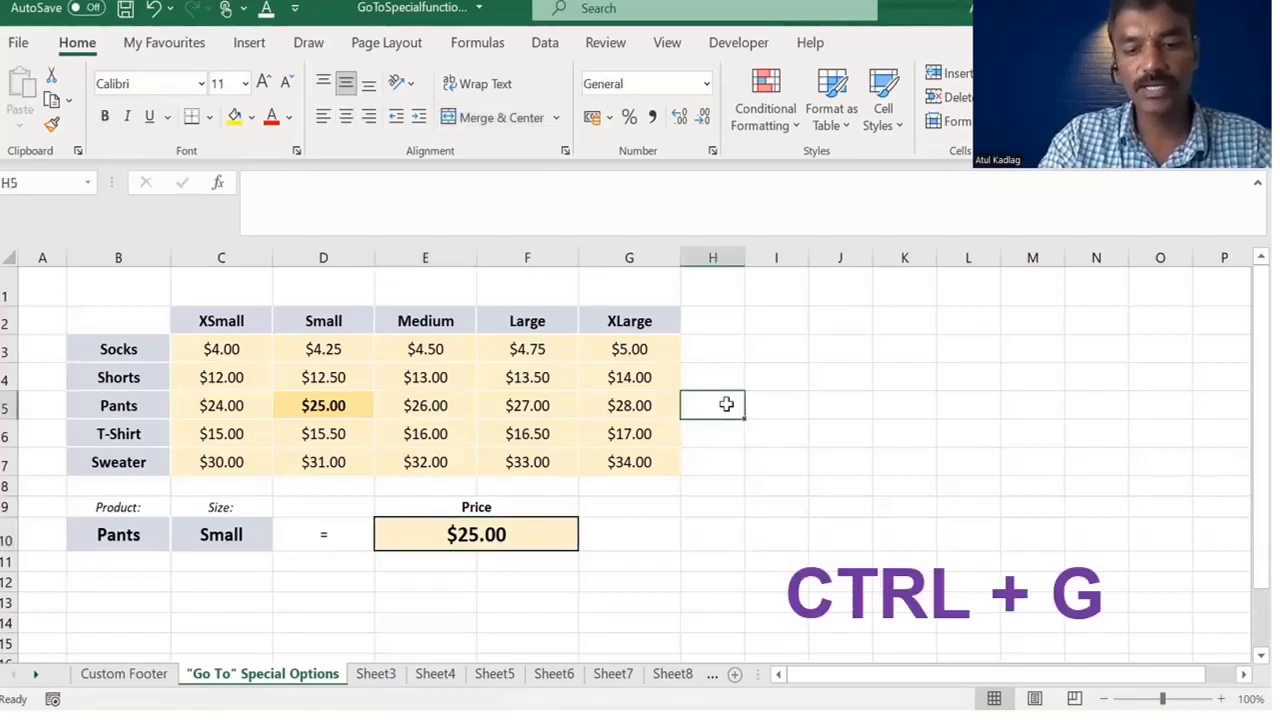
key(ctrl+g)
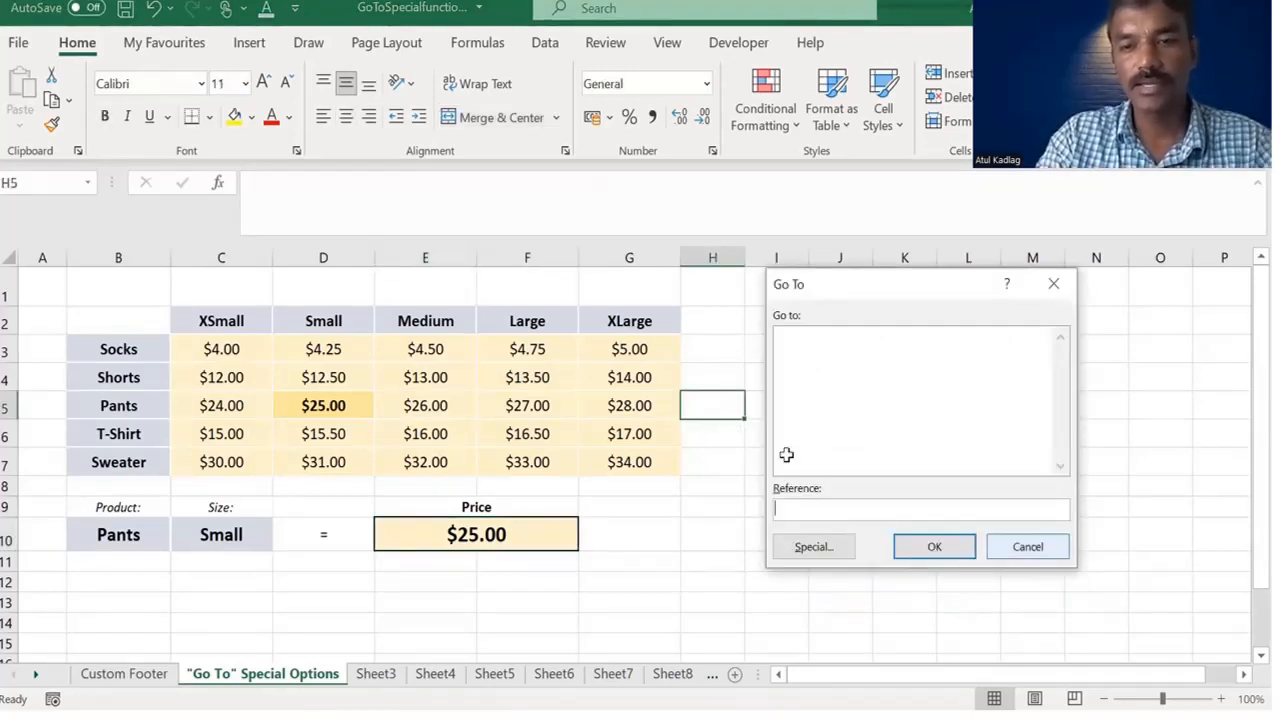
key(Escape)
Step: Use Go To Special from cell I5 to select only constants that are numbers, excluding text, logicals and errors
click(786, 408)
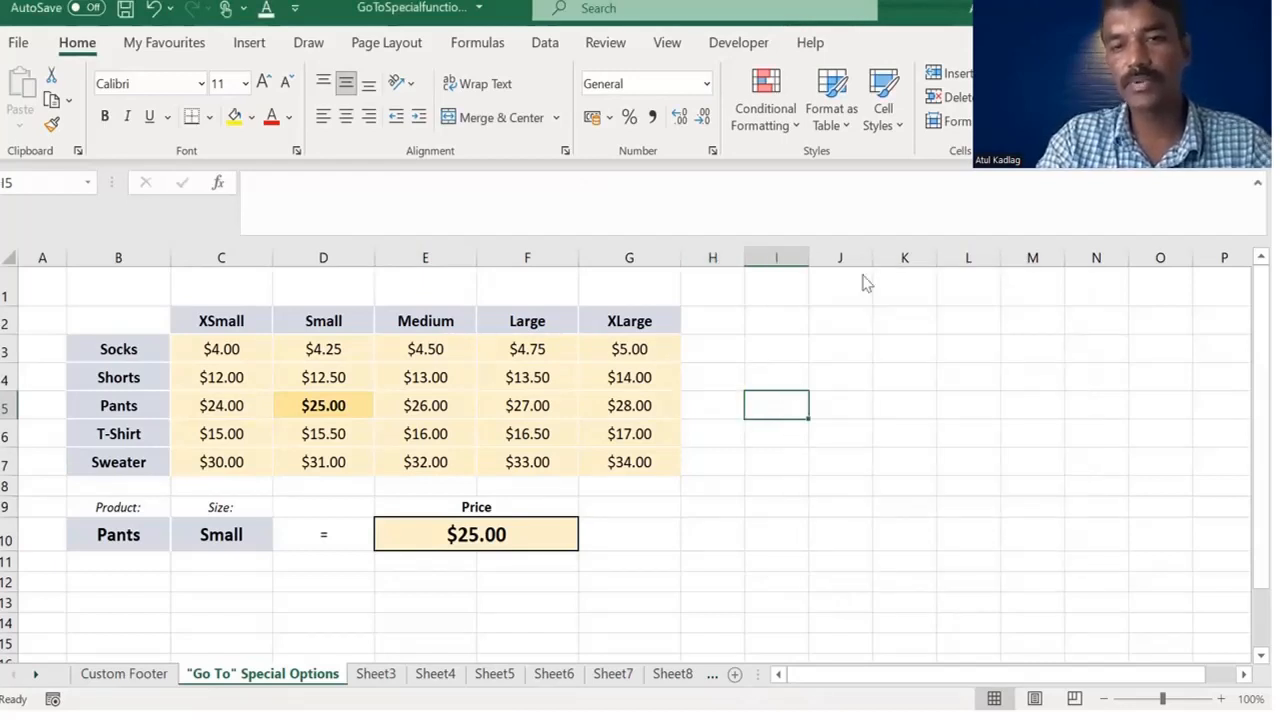
key(ctrl+g)
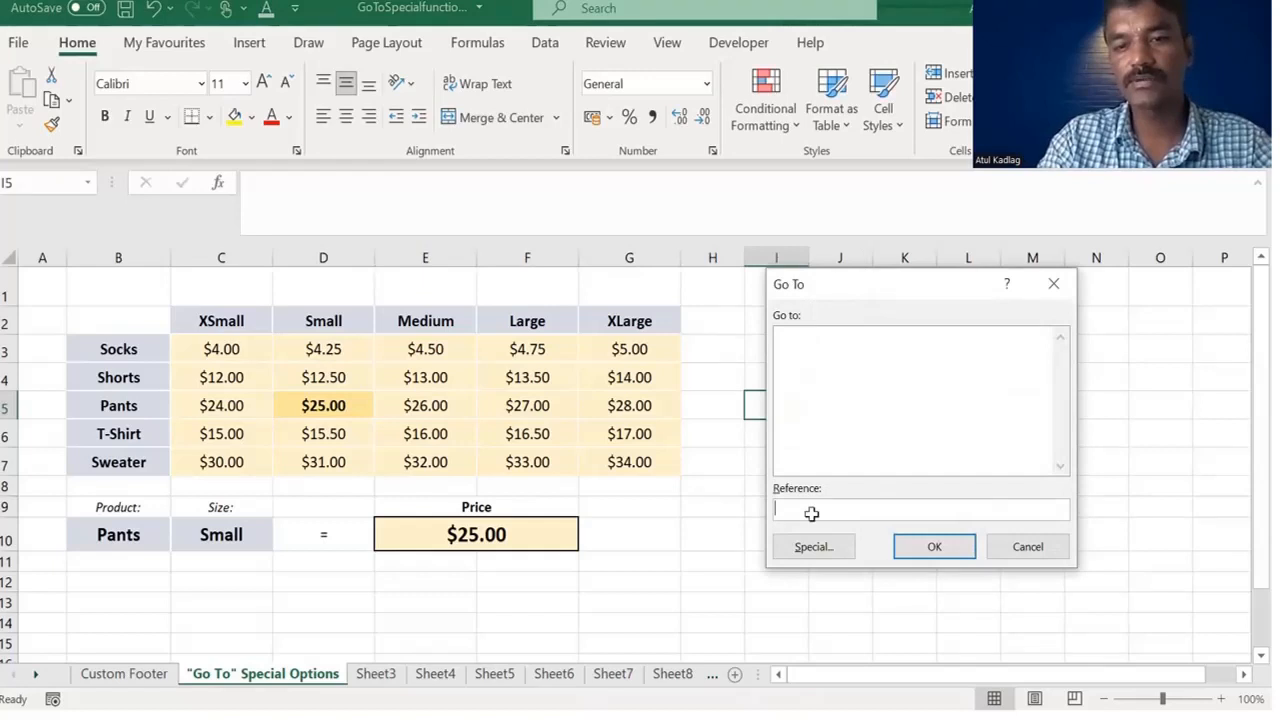
key(alt+s)
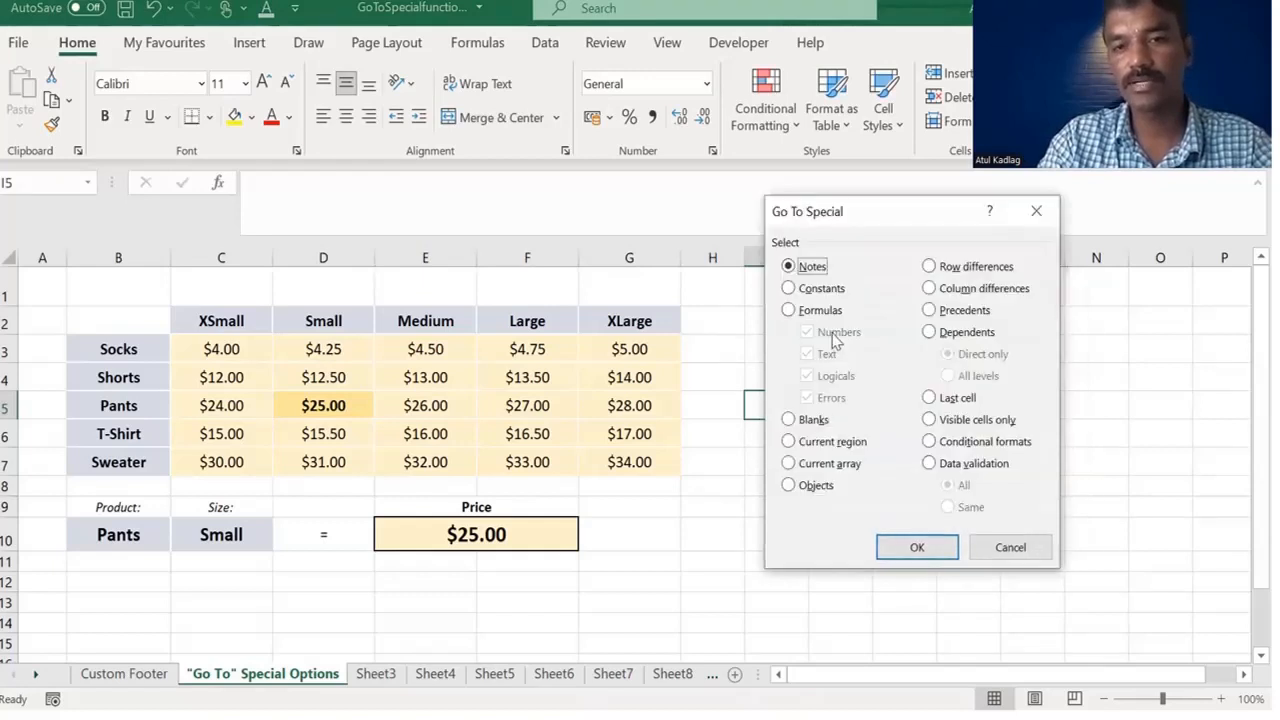
click(789, 289)
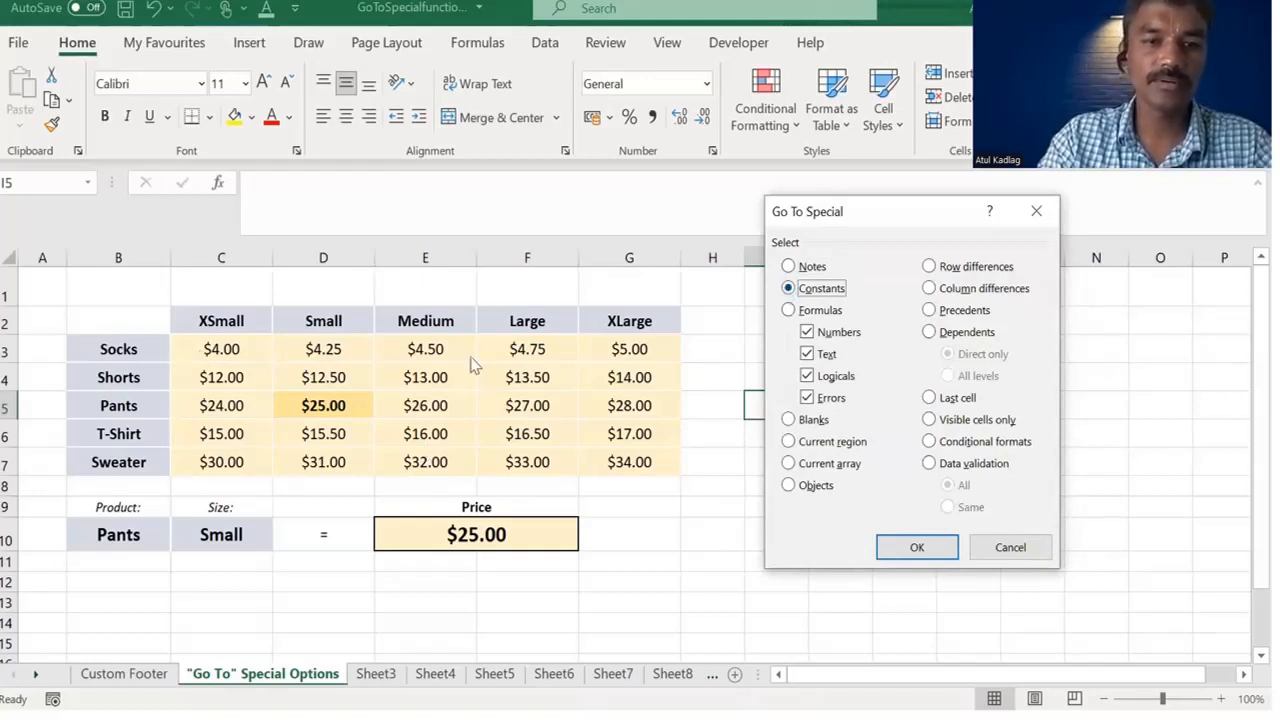
click(806, 354)
click(807, 376)
click(807, 398)
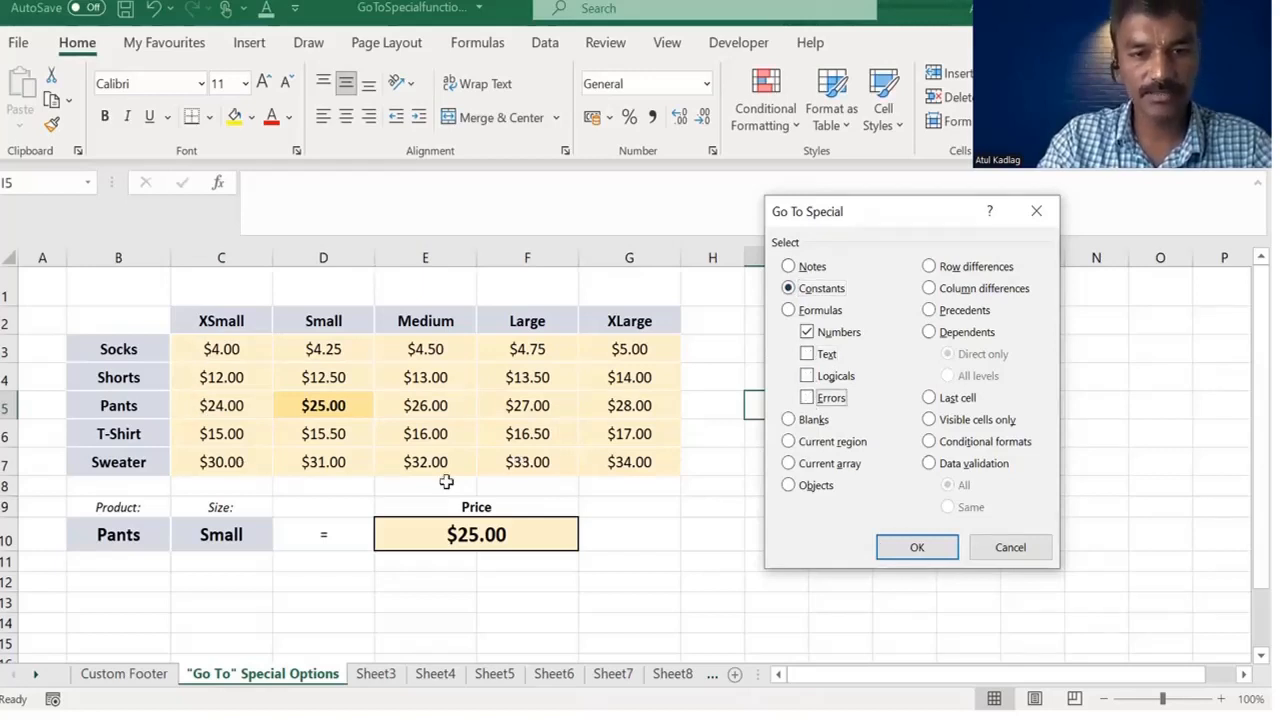
key(Return)
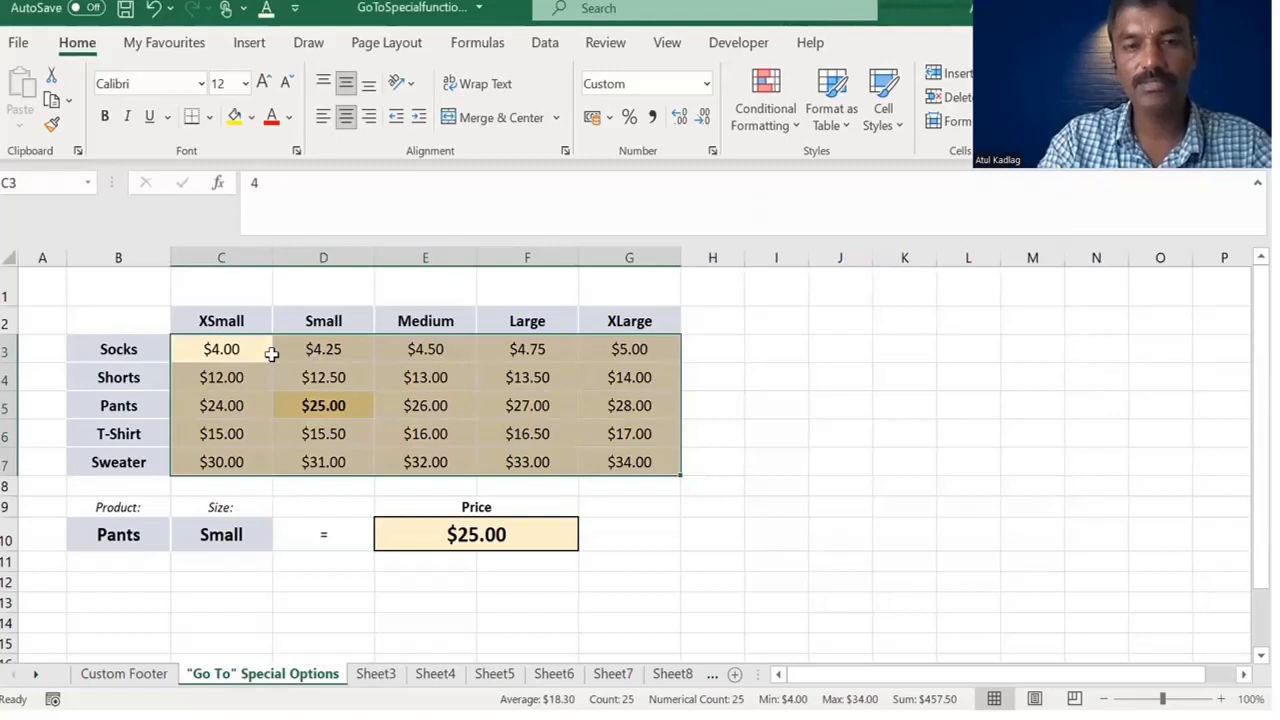
Step: Clear the selection and use Go To Special to select all formula cells, with every formula result type included
click(742, 376)
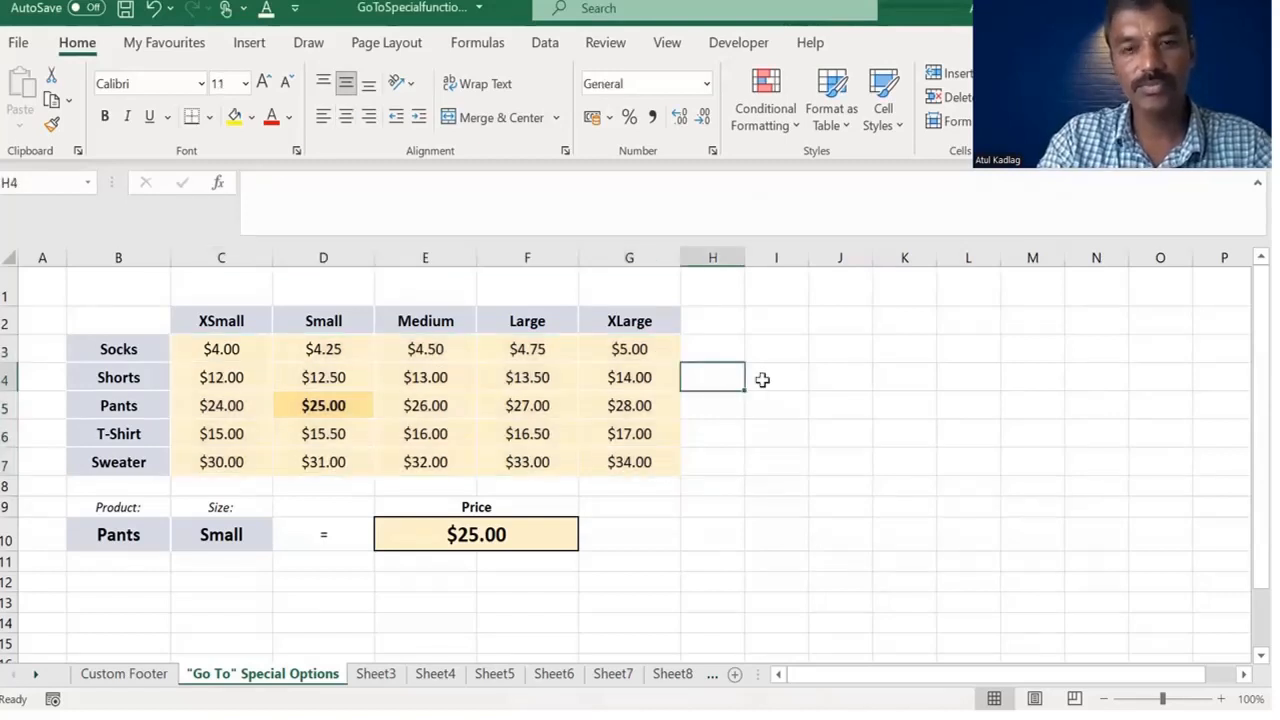
click(805, 515)
click(805, 316)
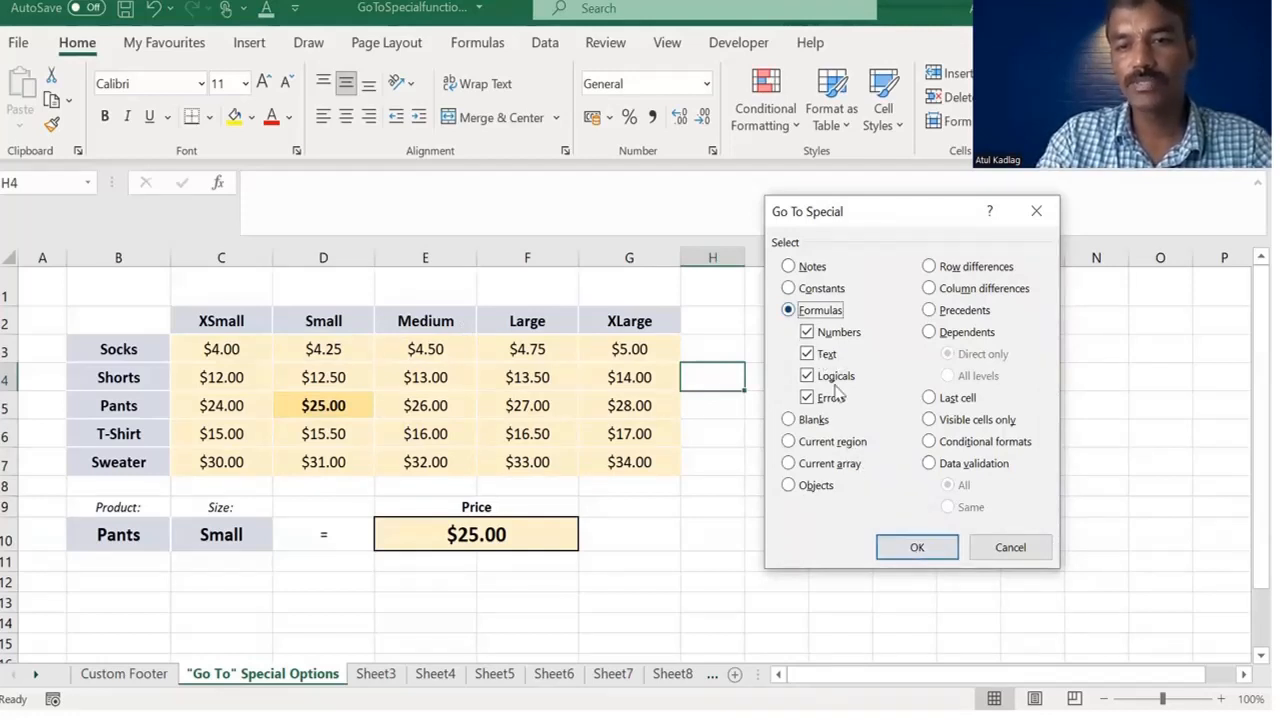
click(920, 549)
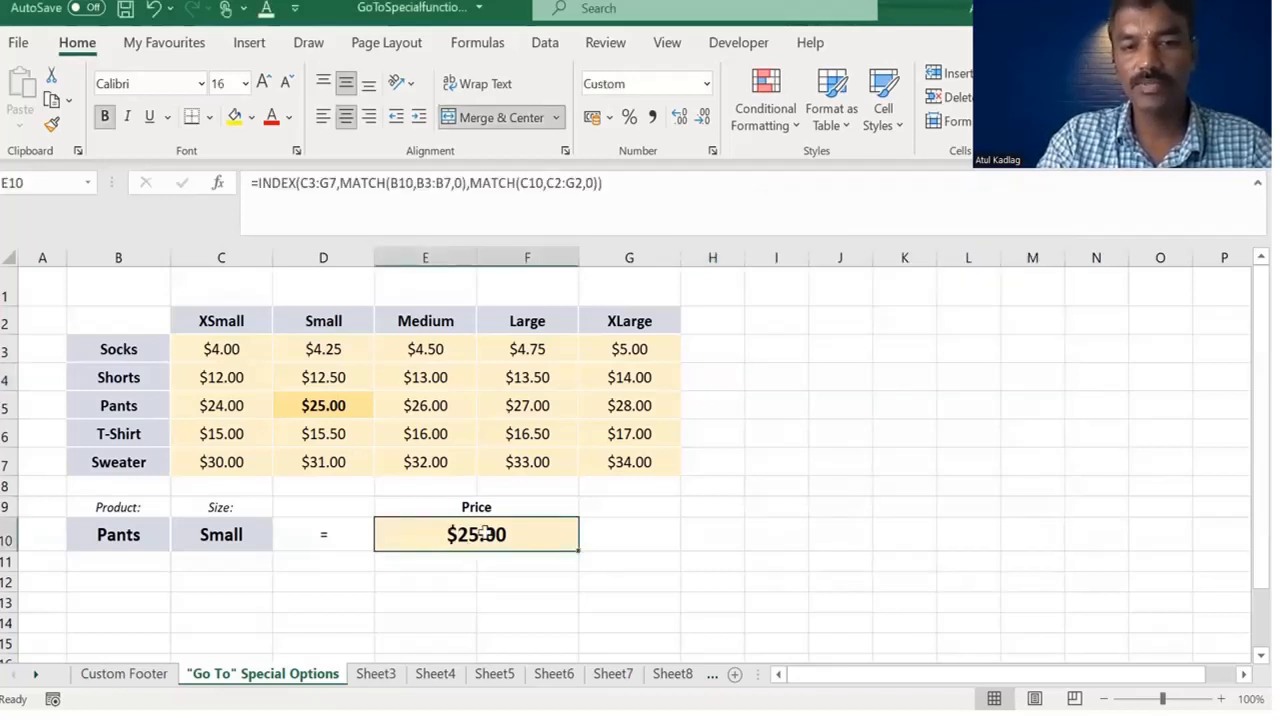
Step: Examine the INDEX and MATCH formula in the price cell E10, and leave it by selecting cell I4
click(318, 182)
key(shift+End)
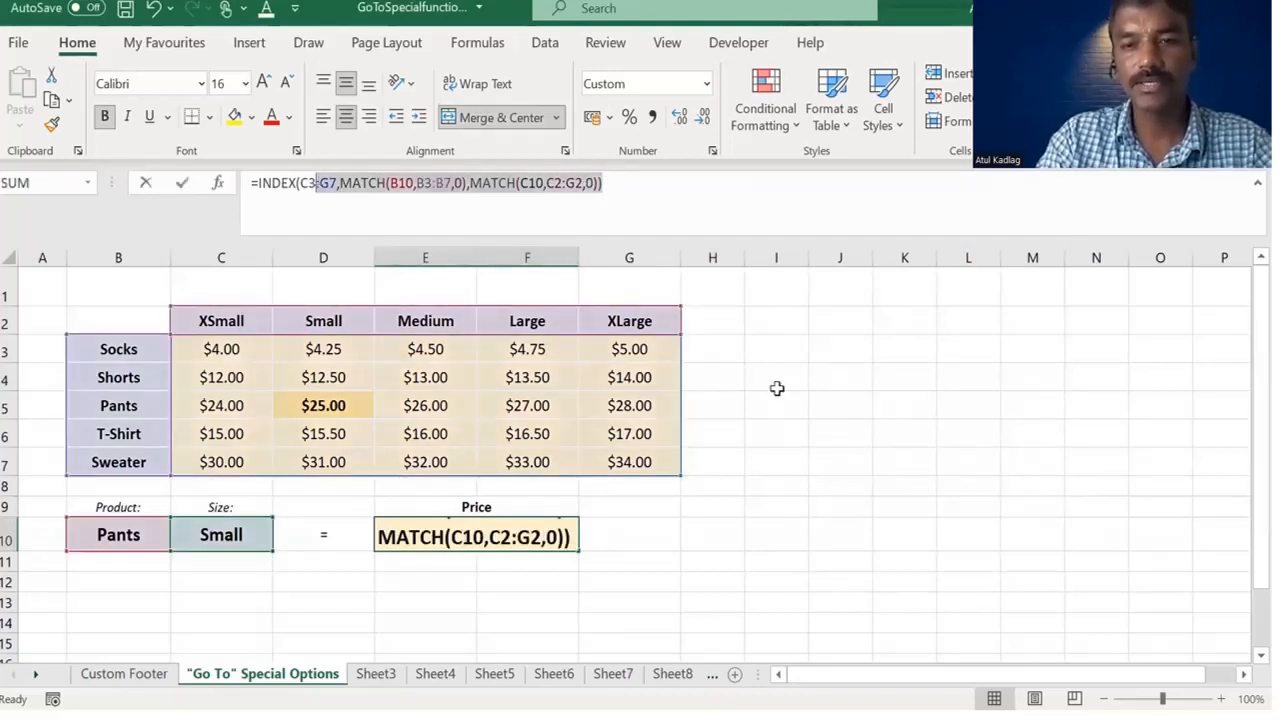
click(777, 388)
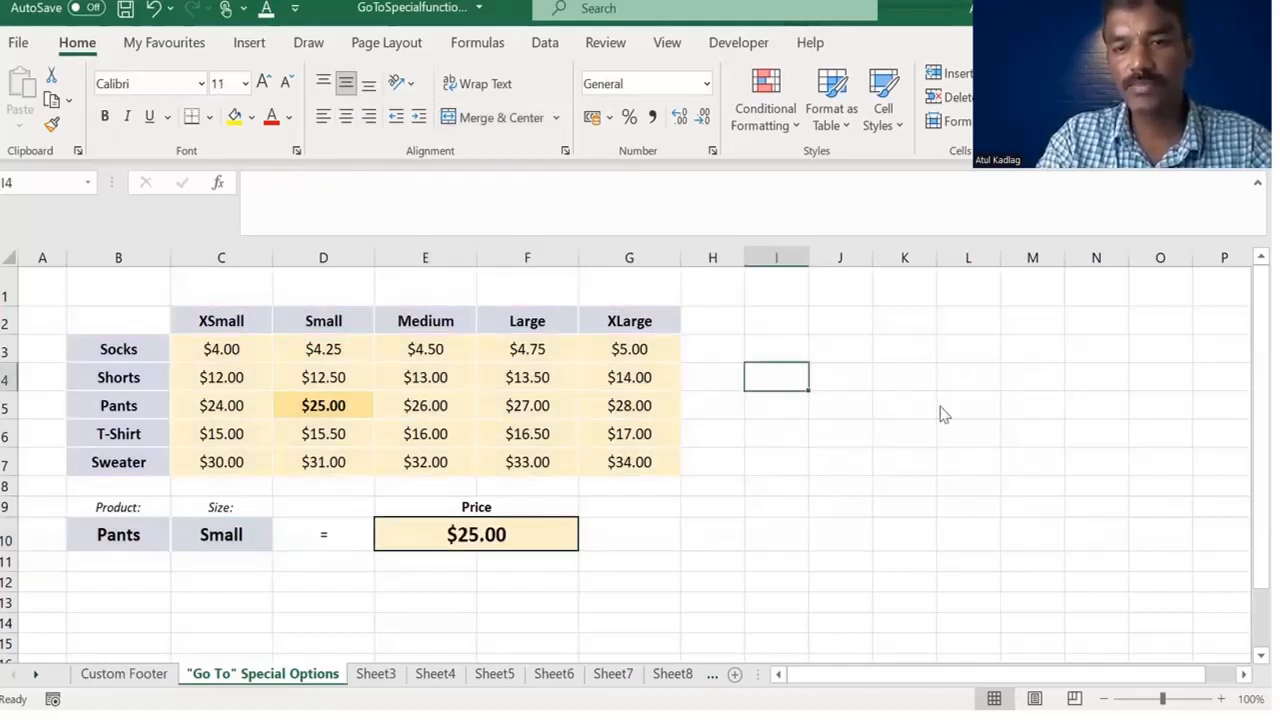
Step: Use Go To Special to select all cells that have conditional formats
key(ctrl+g)
key(alt+s)
click(932, 442)
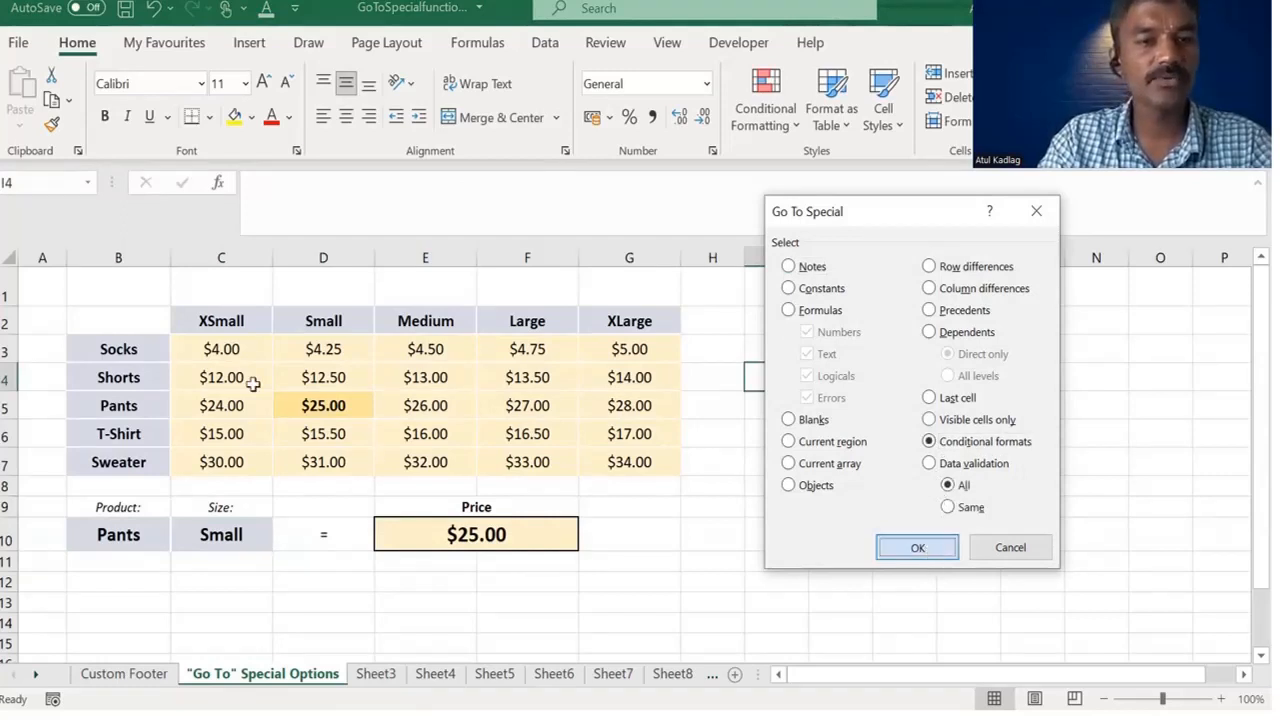
key(Return)
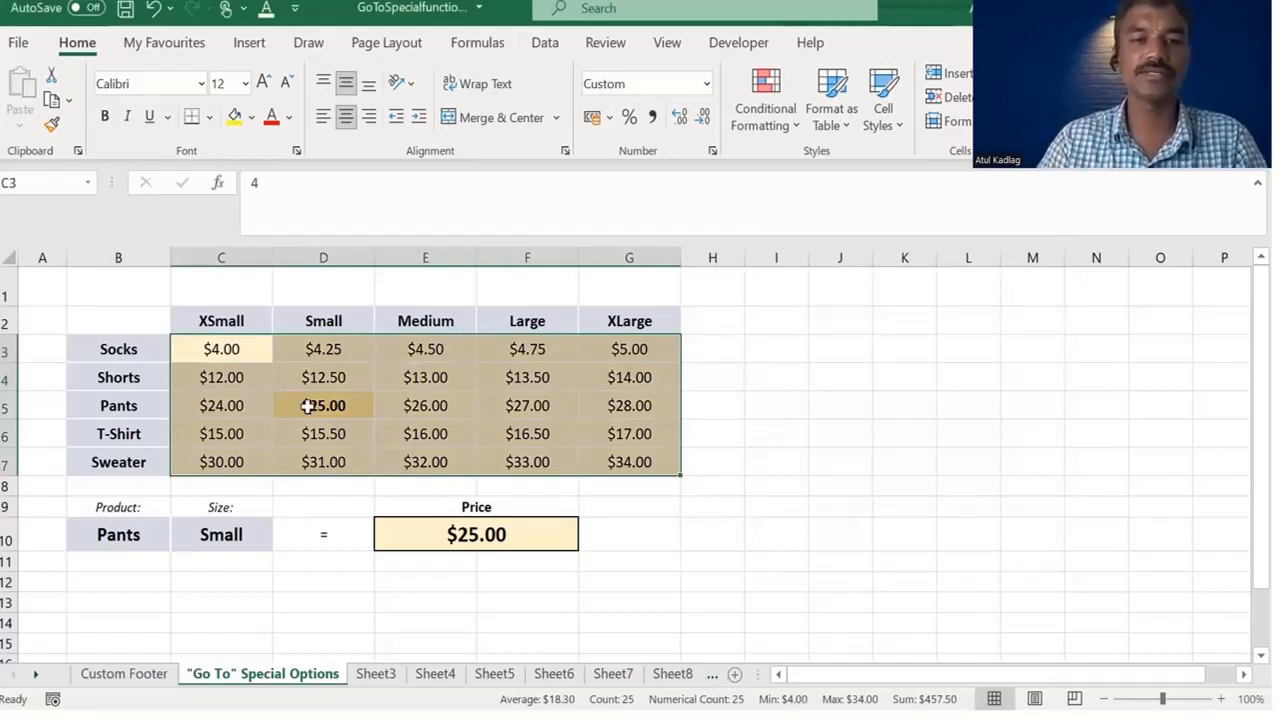
Step: Change the product in cell B10 to T-Shirt
click(157, 540)
click(179, 545)
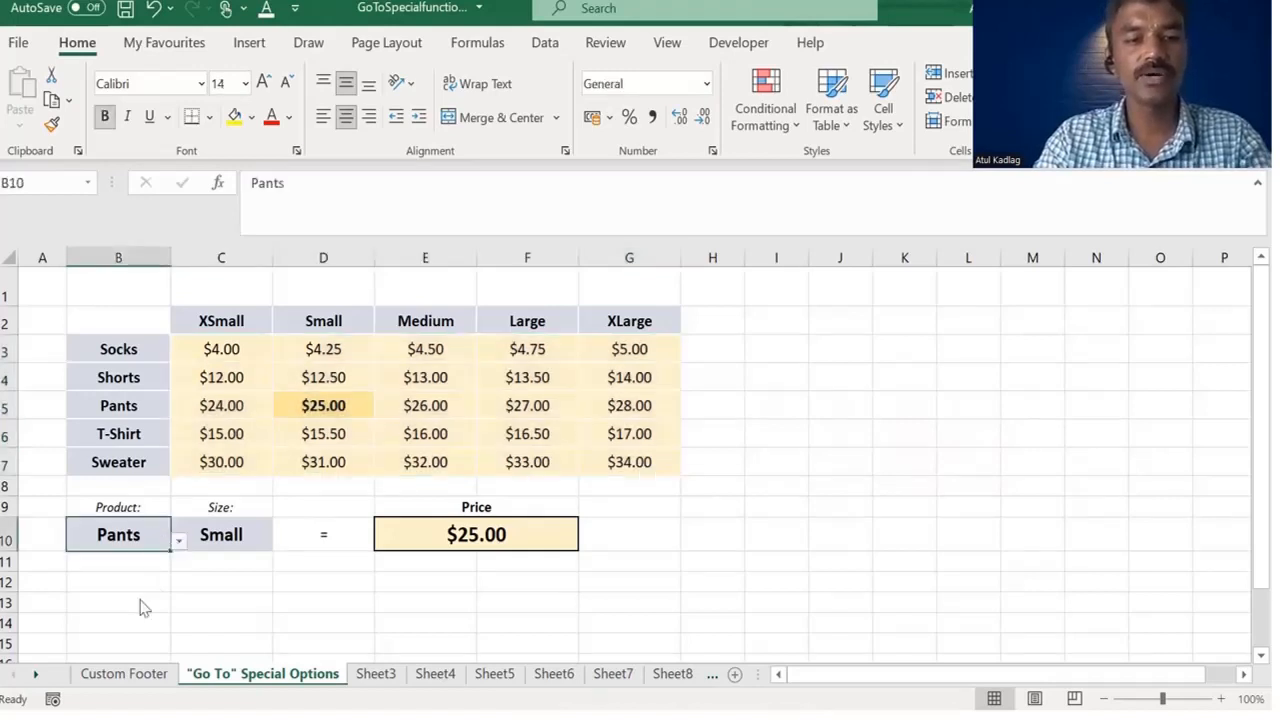
key(Return)
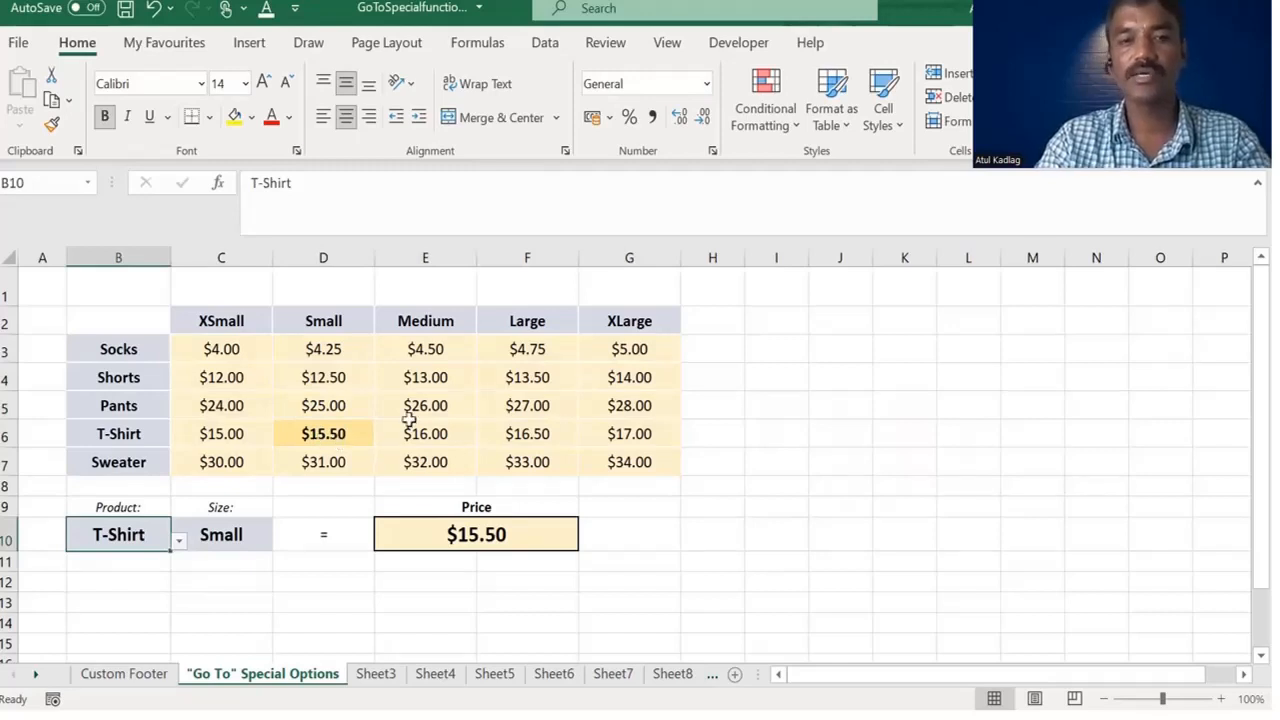
Step: Use Go To Special from cell H2 to select all cells with data validation
click(731, 331)
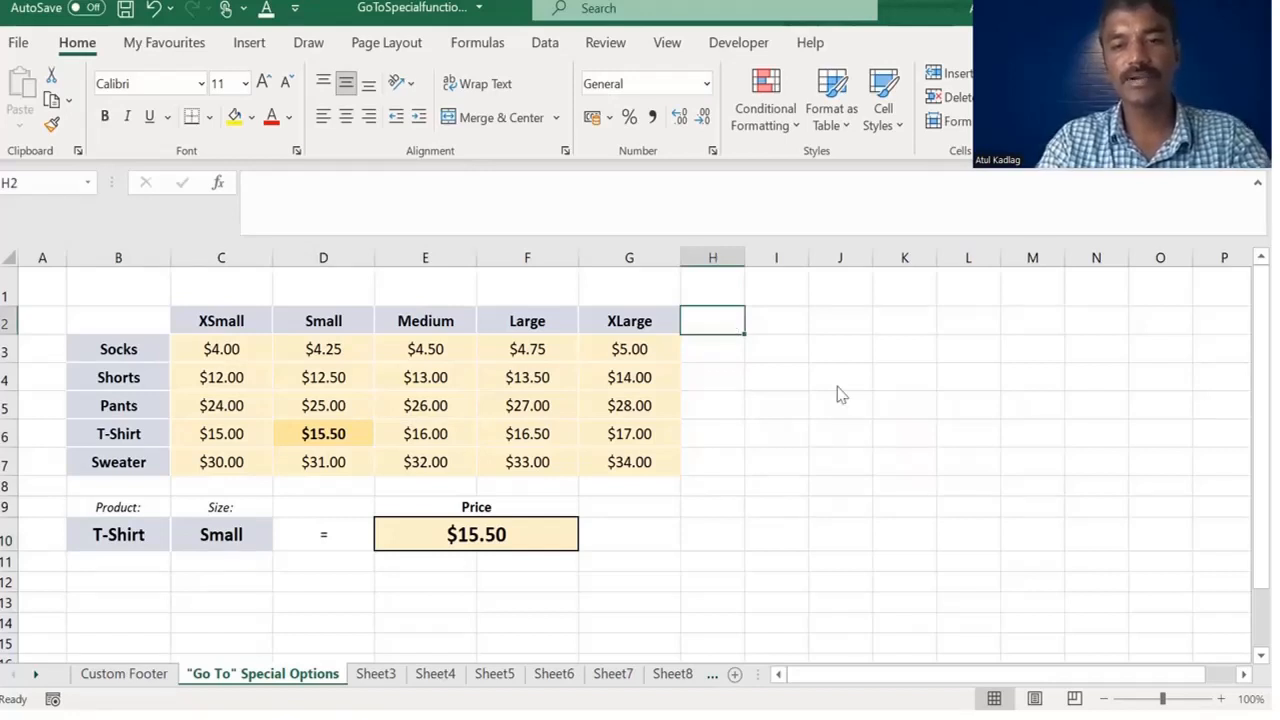
key(F5)
key(alt+s)
click(965, 465)
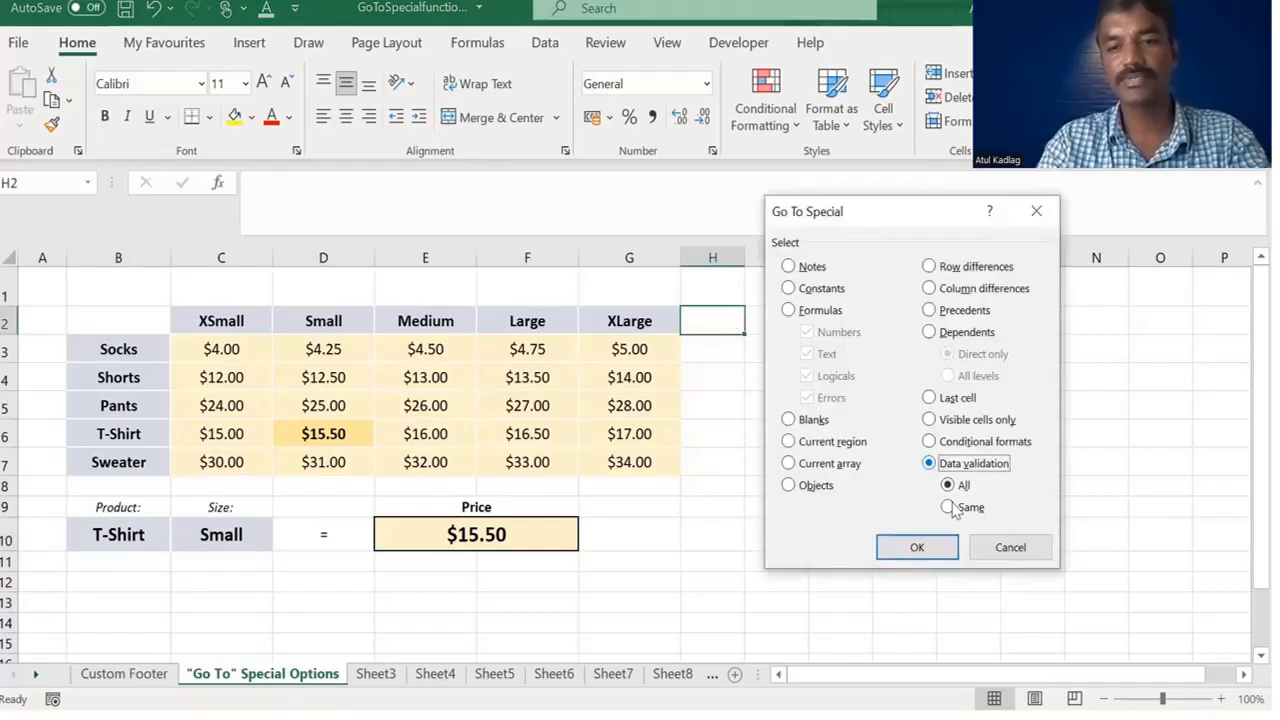
click(938, 549)
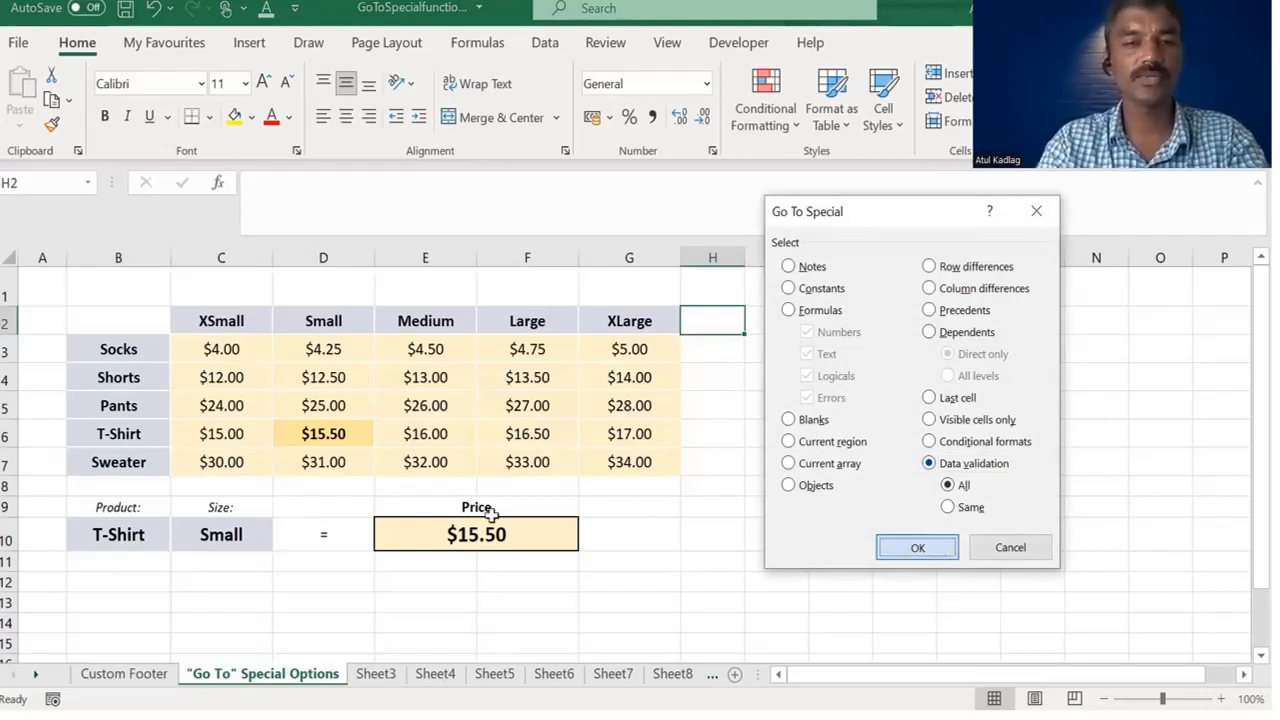
key(Return)
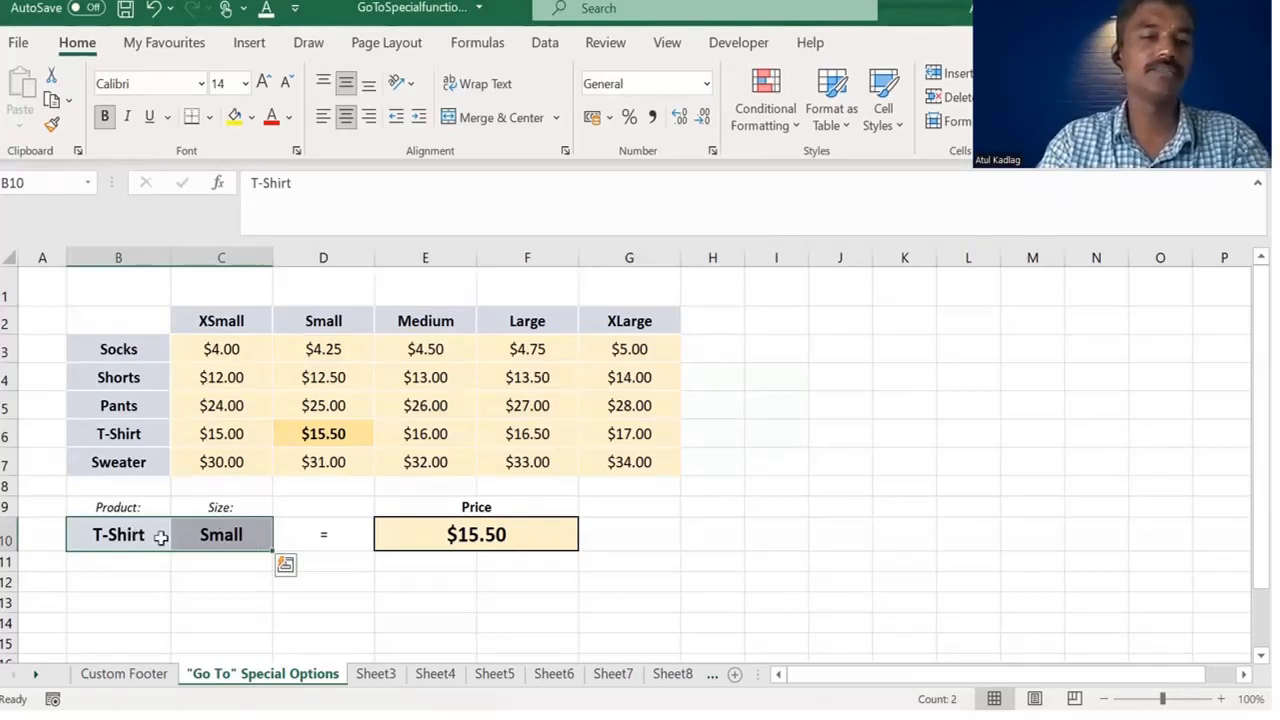
Step: Display the product choices offered in cell B10 and close the list
click(168, 540)
key(alt+Down)
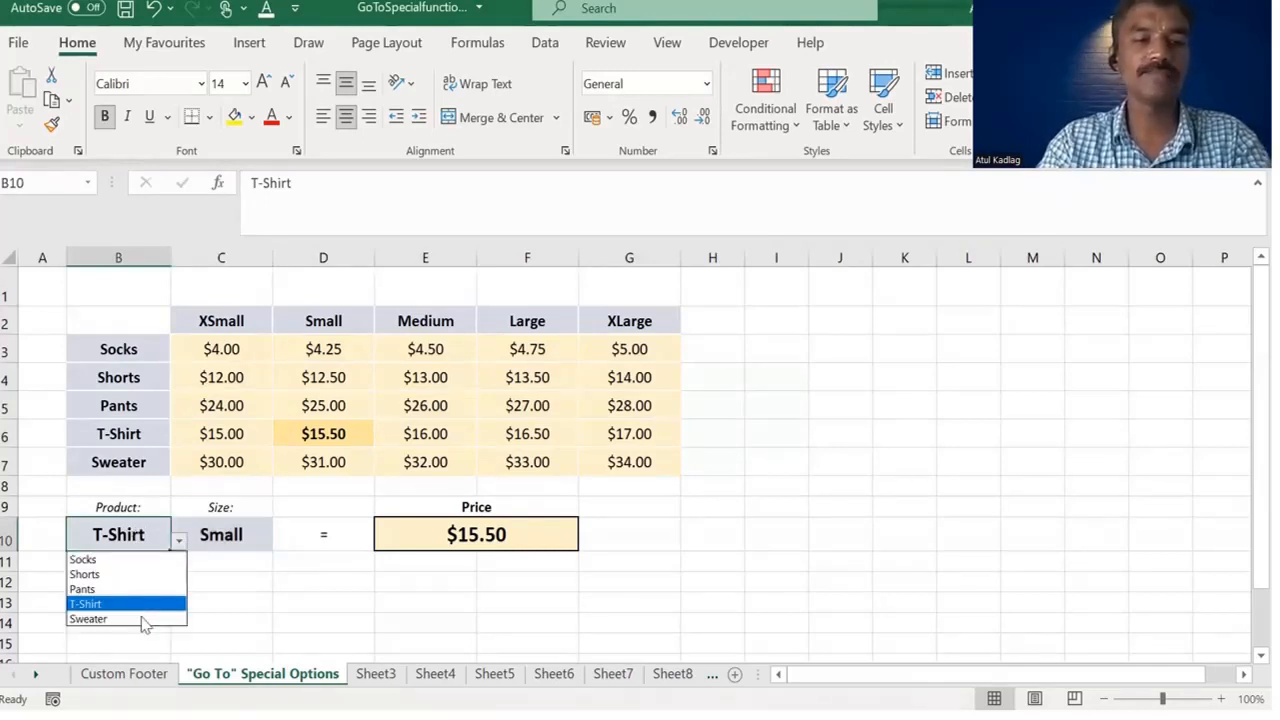
key(Return)
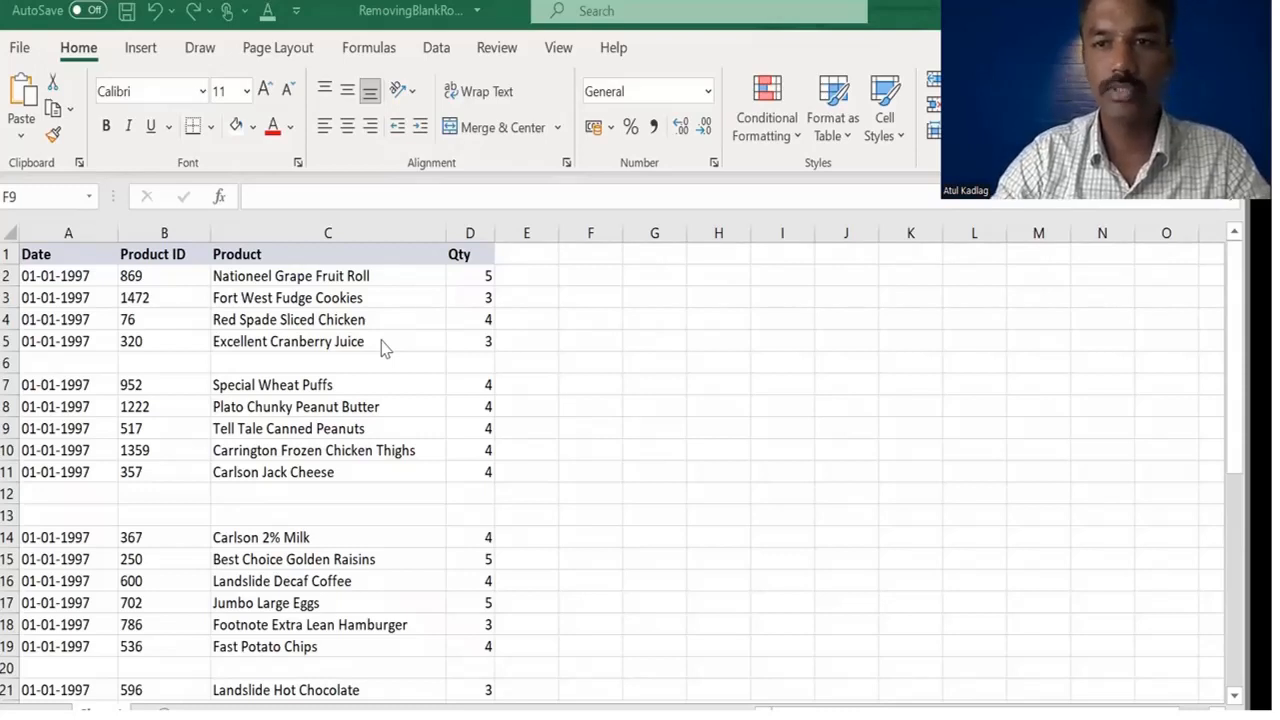
Step: Examine the blank rows in the product quantity list by selecting row 6 and rows 12 to 13, and reselect row 6
click(6, 363)
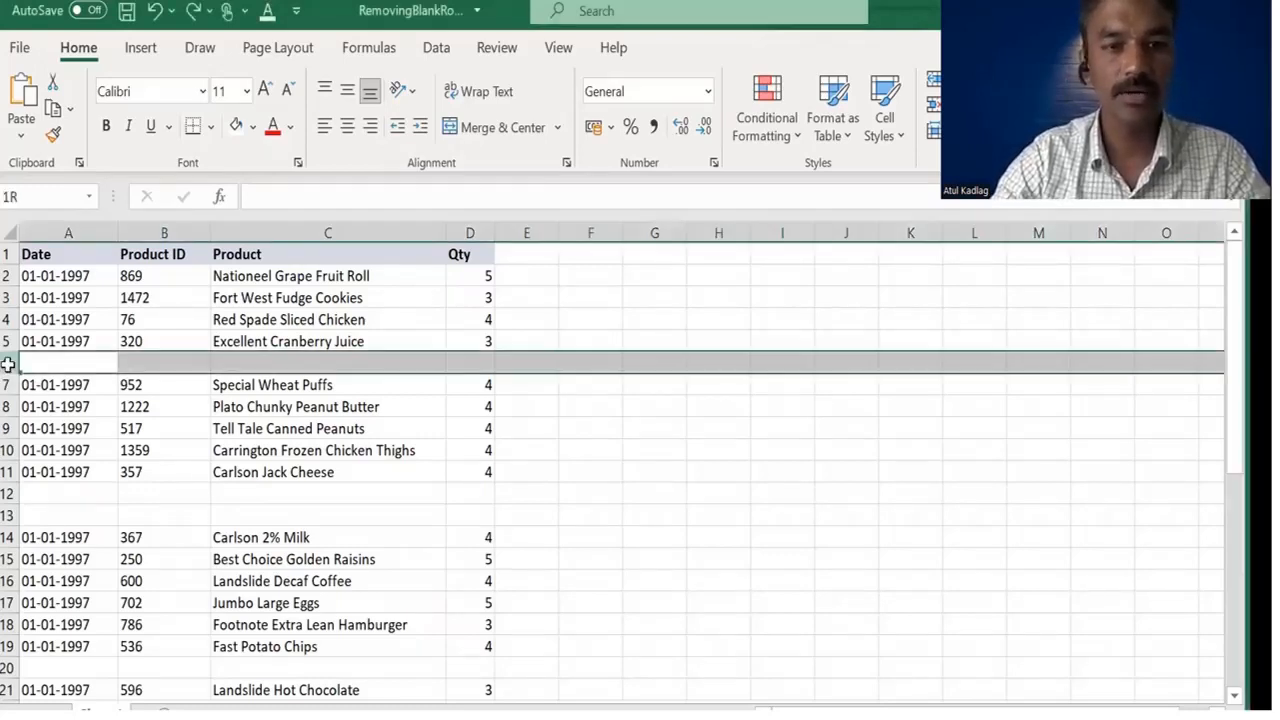
click(6, 494)
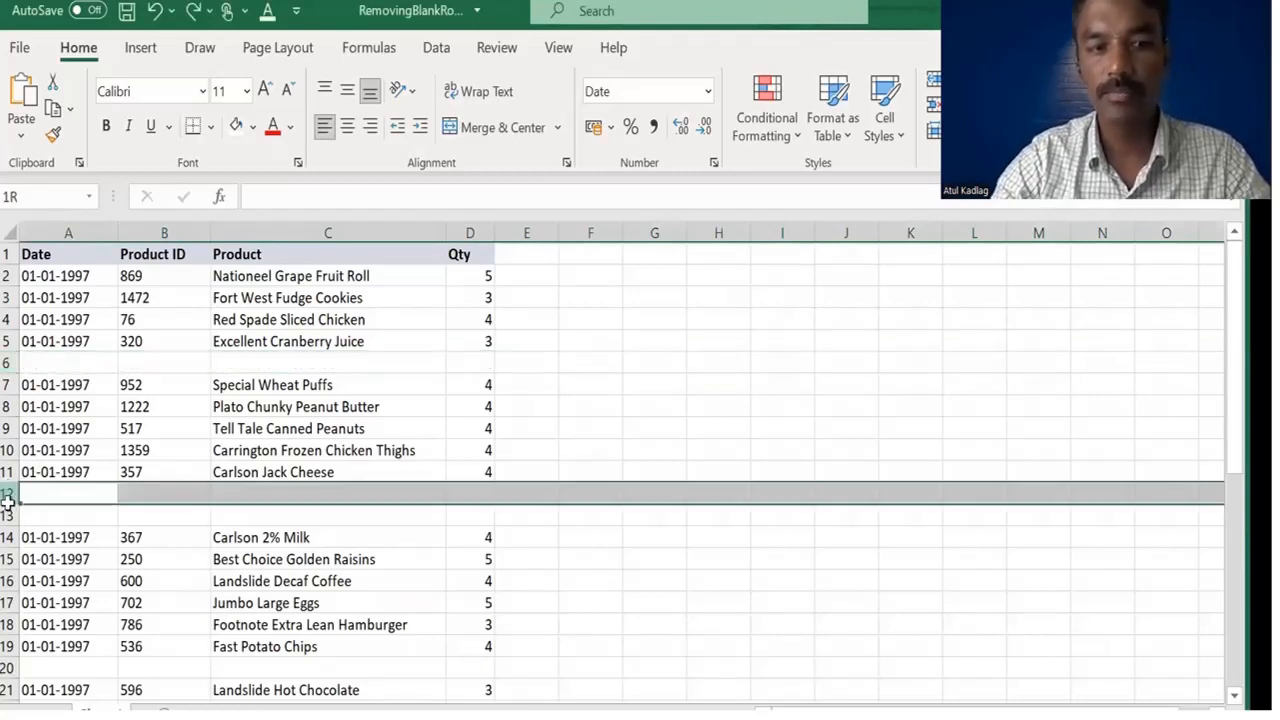
drag(6, 494, 6, 515)
click(34, 513)
key(Down)
key(Down)
key(Down)
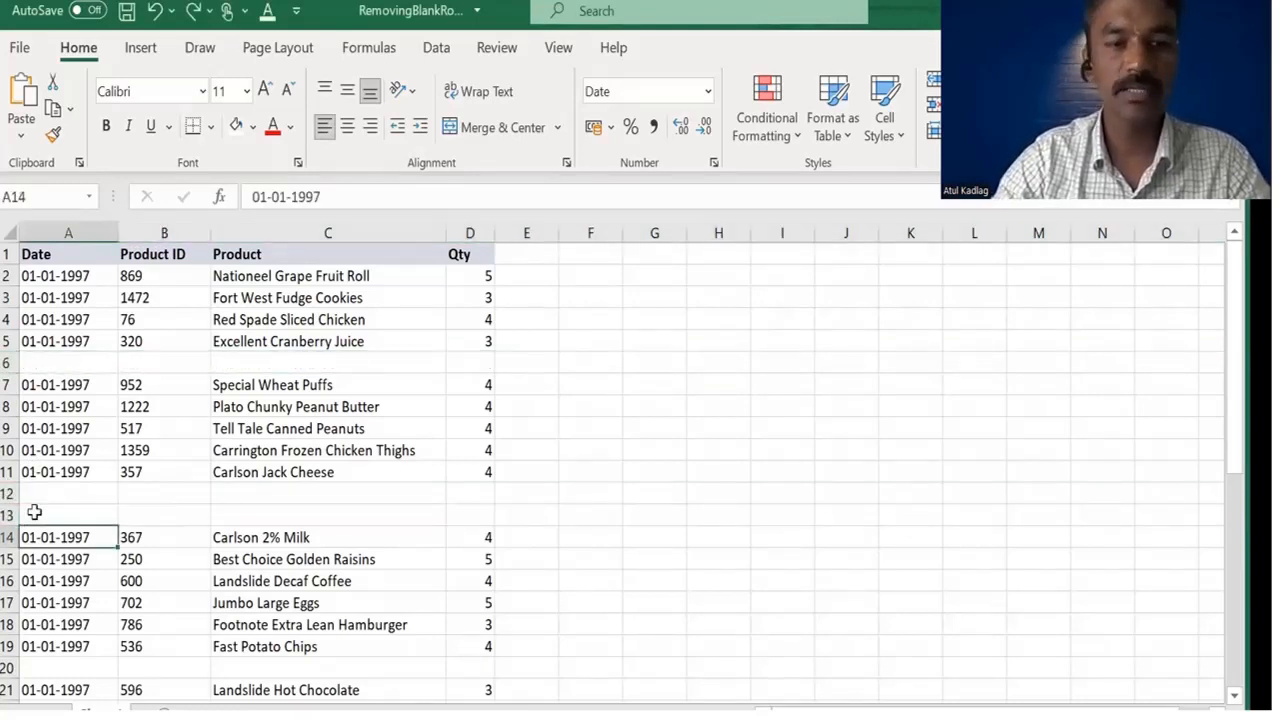
key(Page_Down)
key(Page_Up)
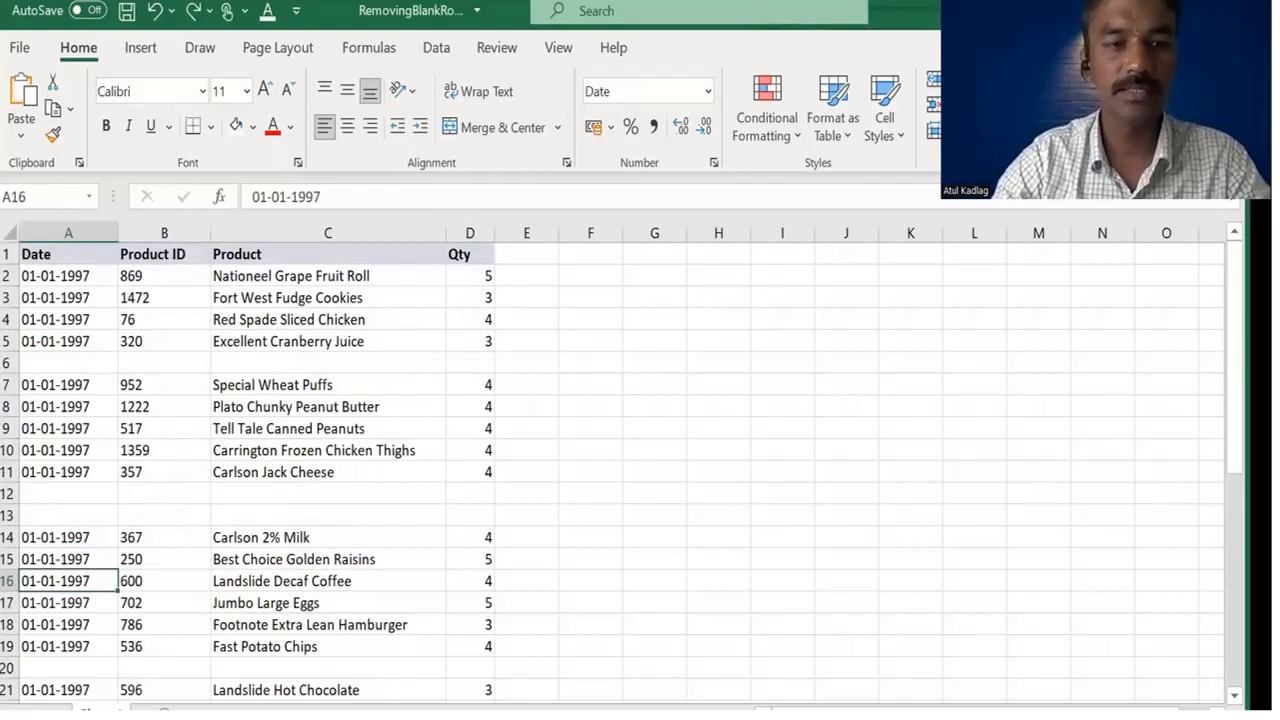
click(6, 363)
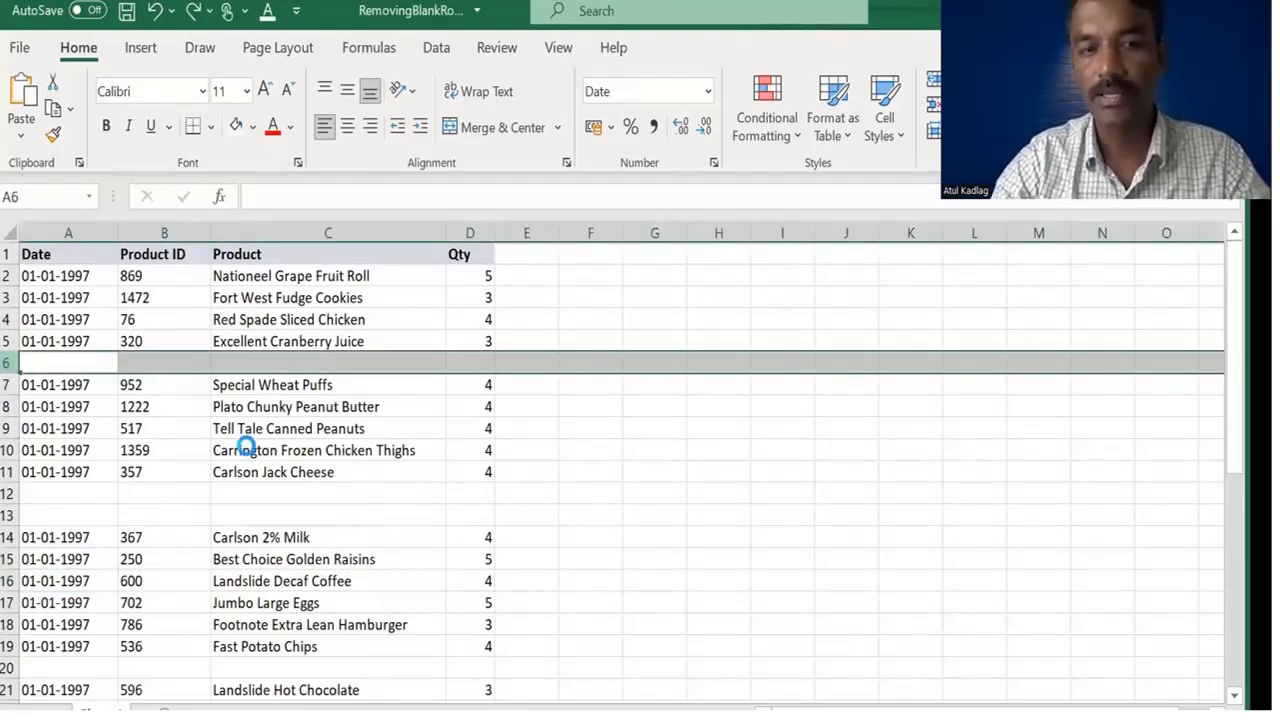
click(350, 408)
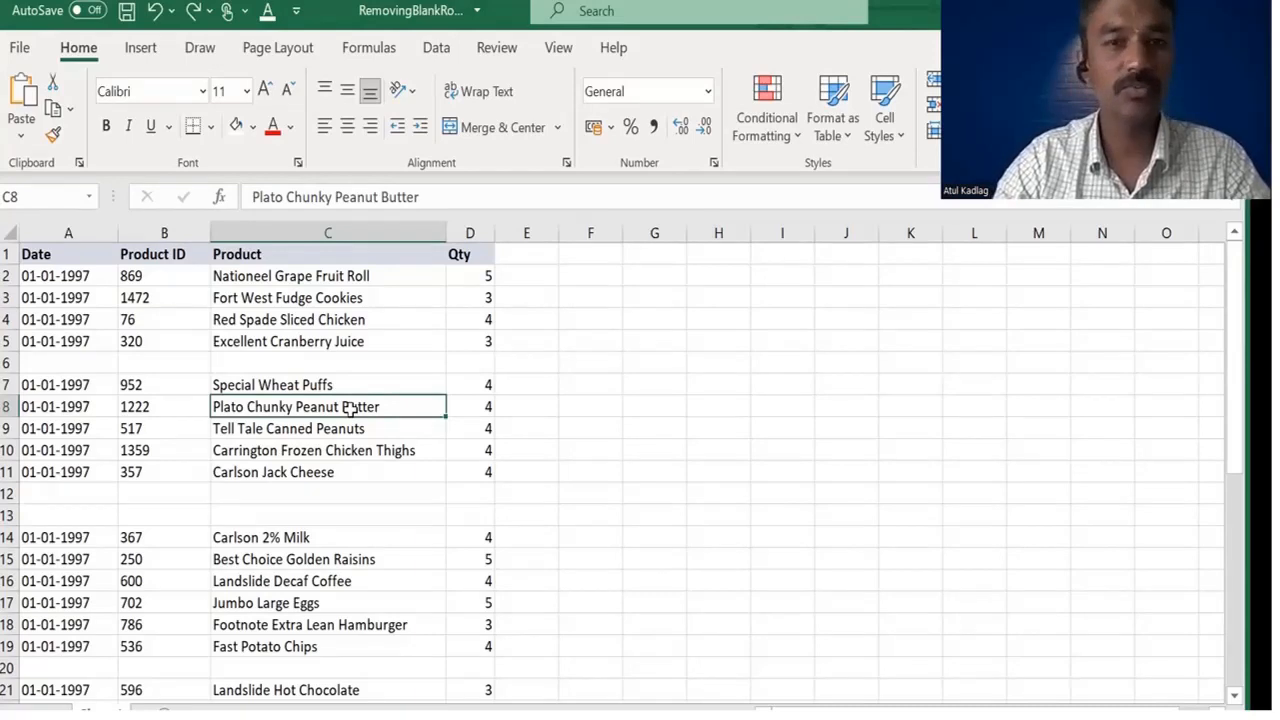
click(8, 363)
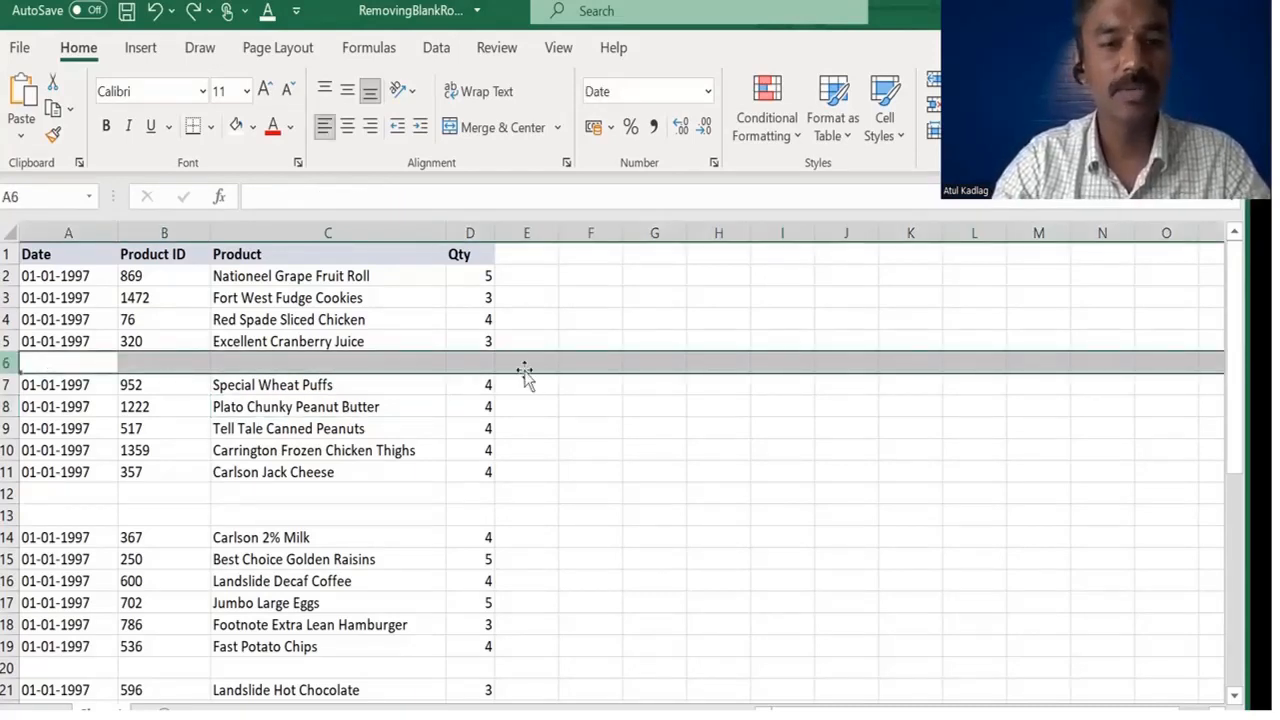
click(556, 413)
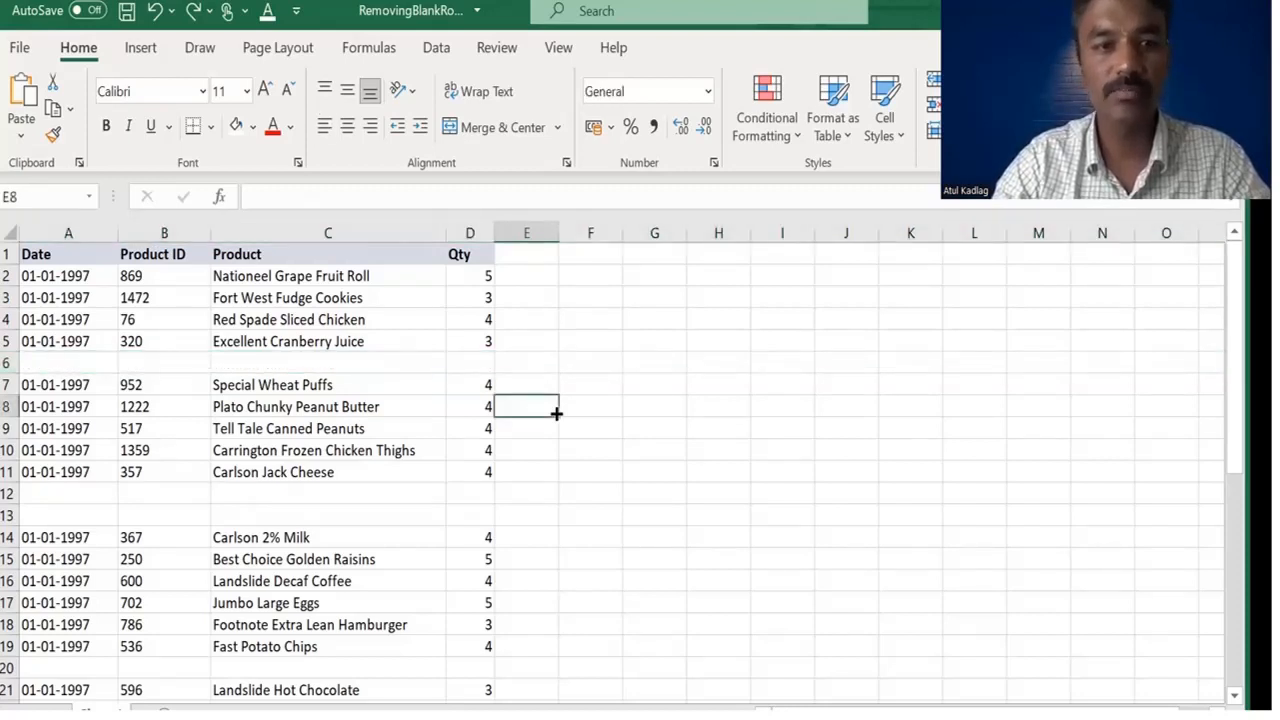
Step: Use Go To Special from cell F10 to select all blank cells in the product quantity list
click(564, 450)
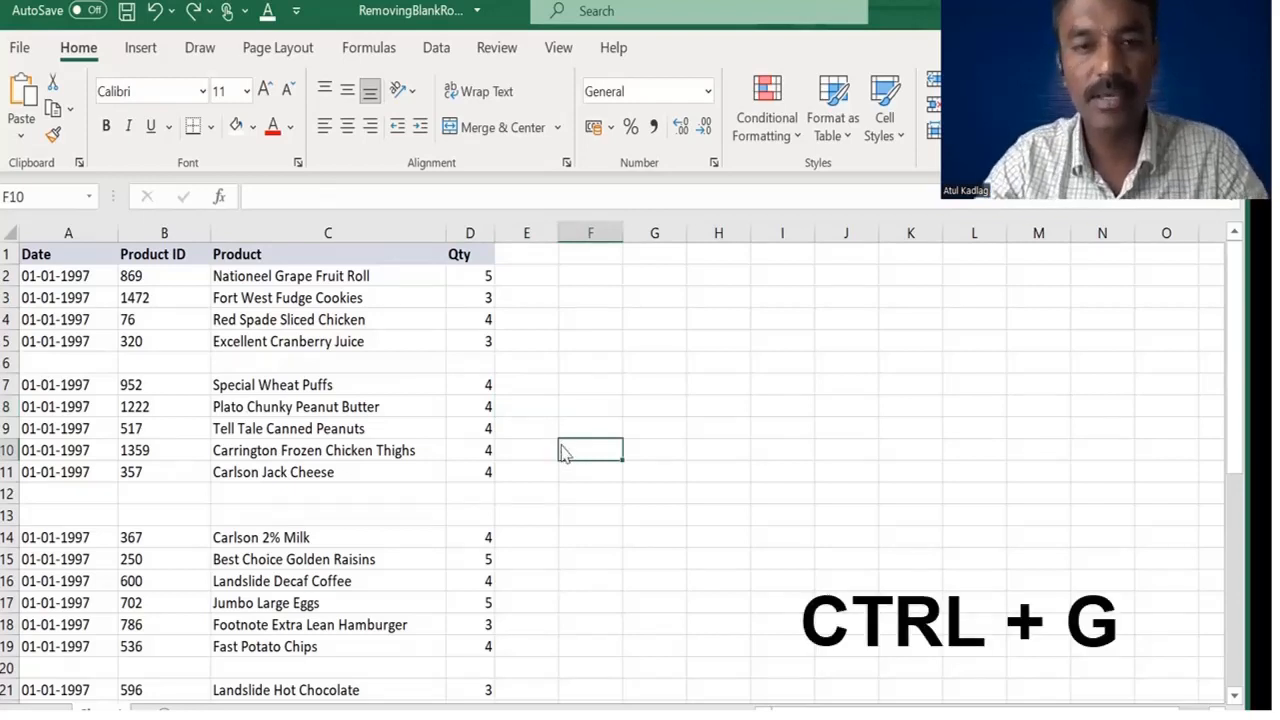
key(ctrl+g)
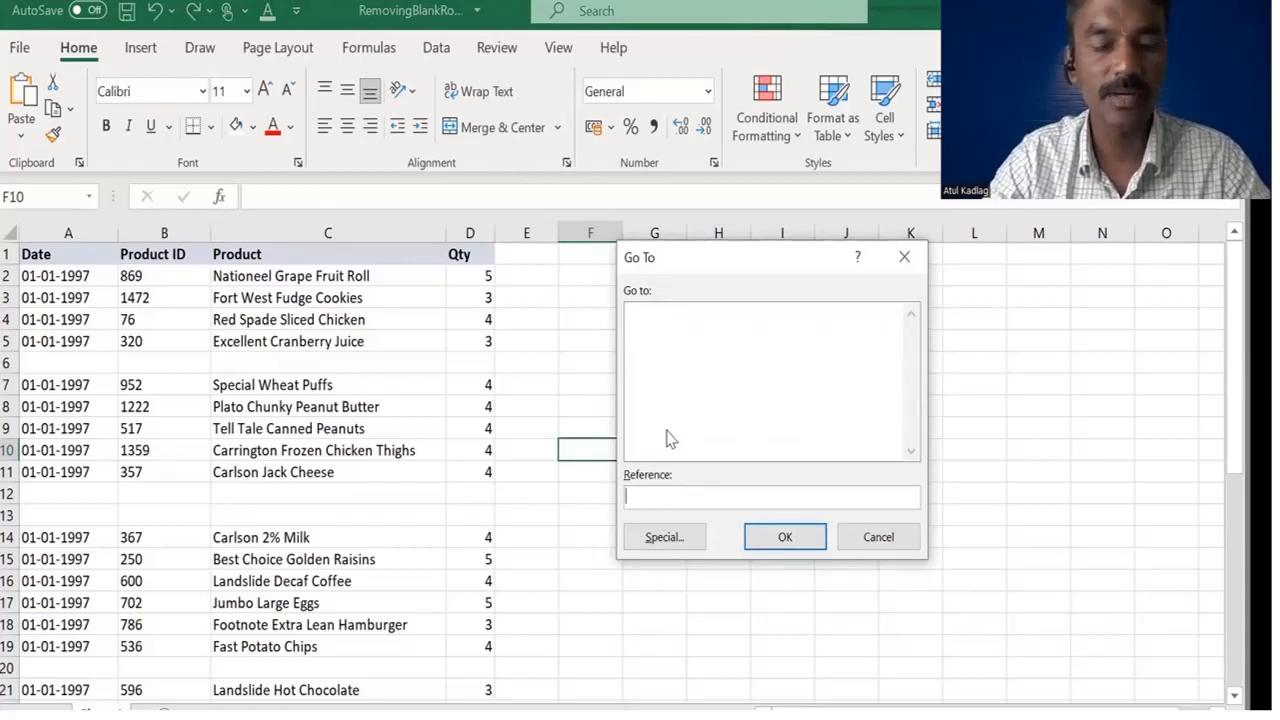
click(659, 539)
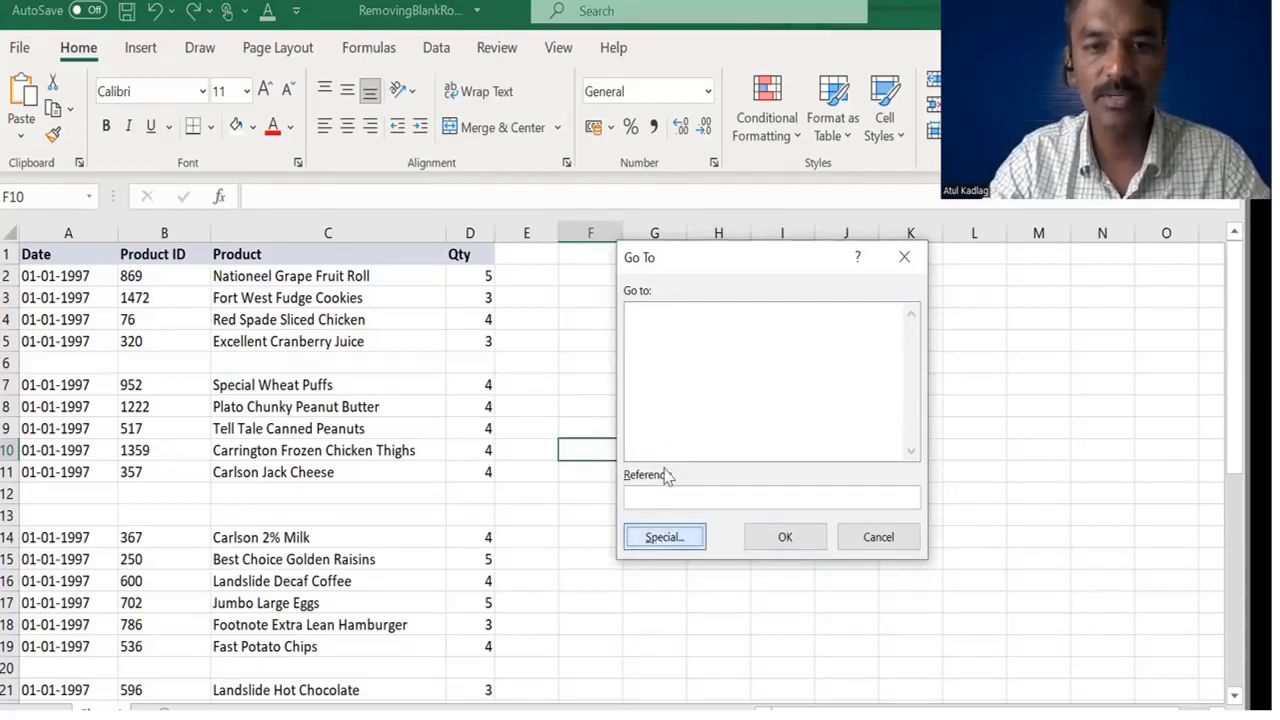
click(648, 441)
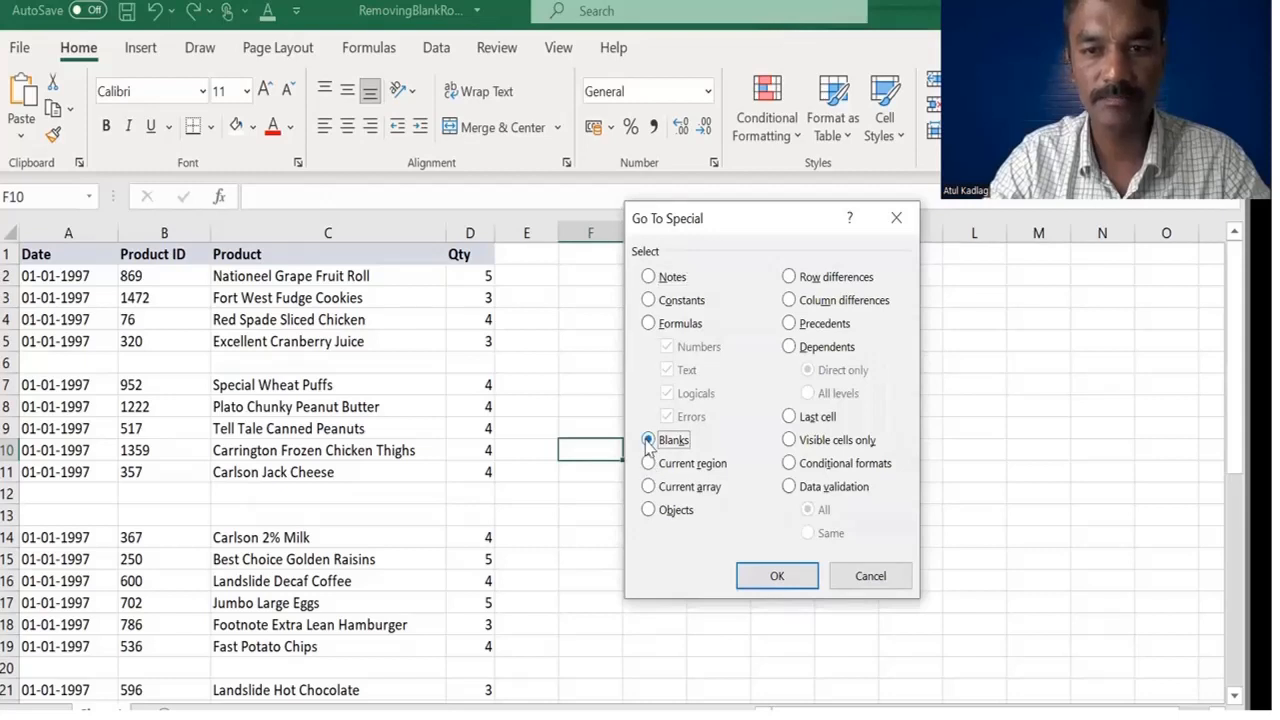
click(788, 578)
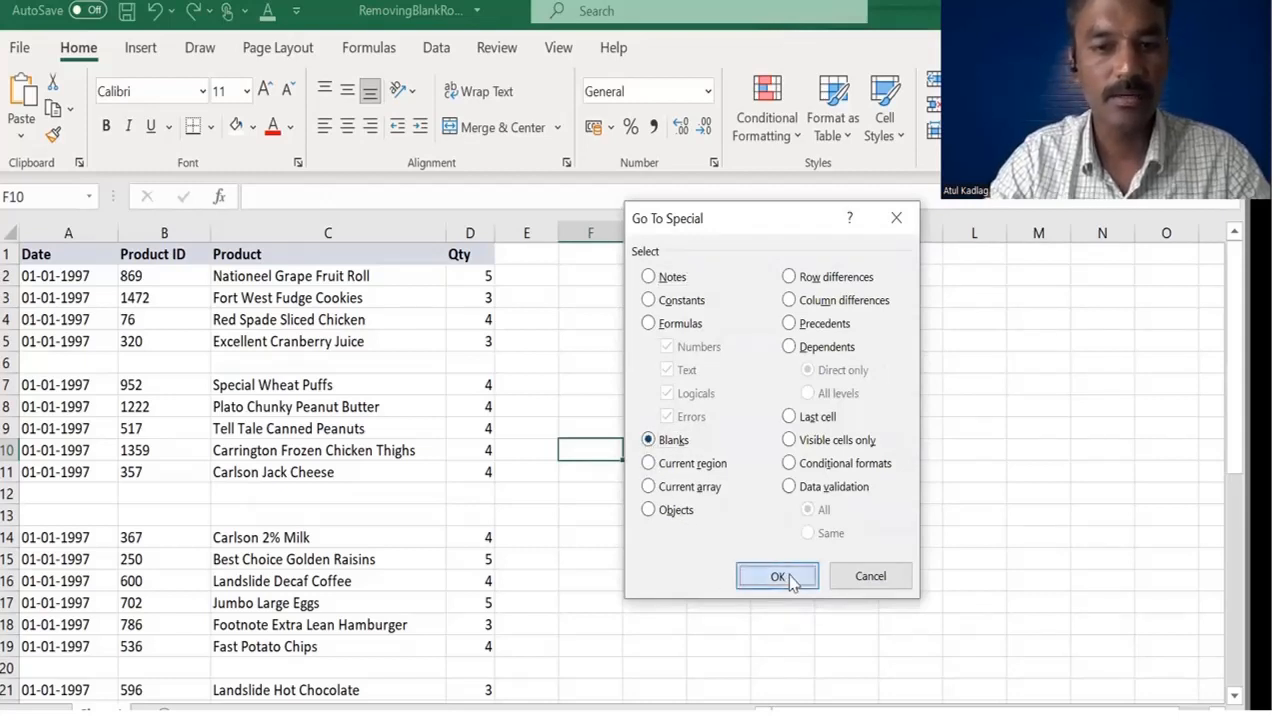
click(788, 578)
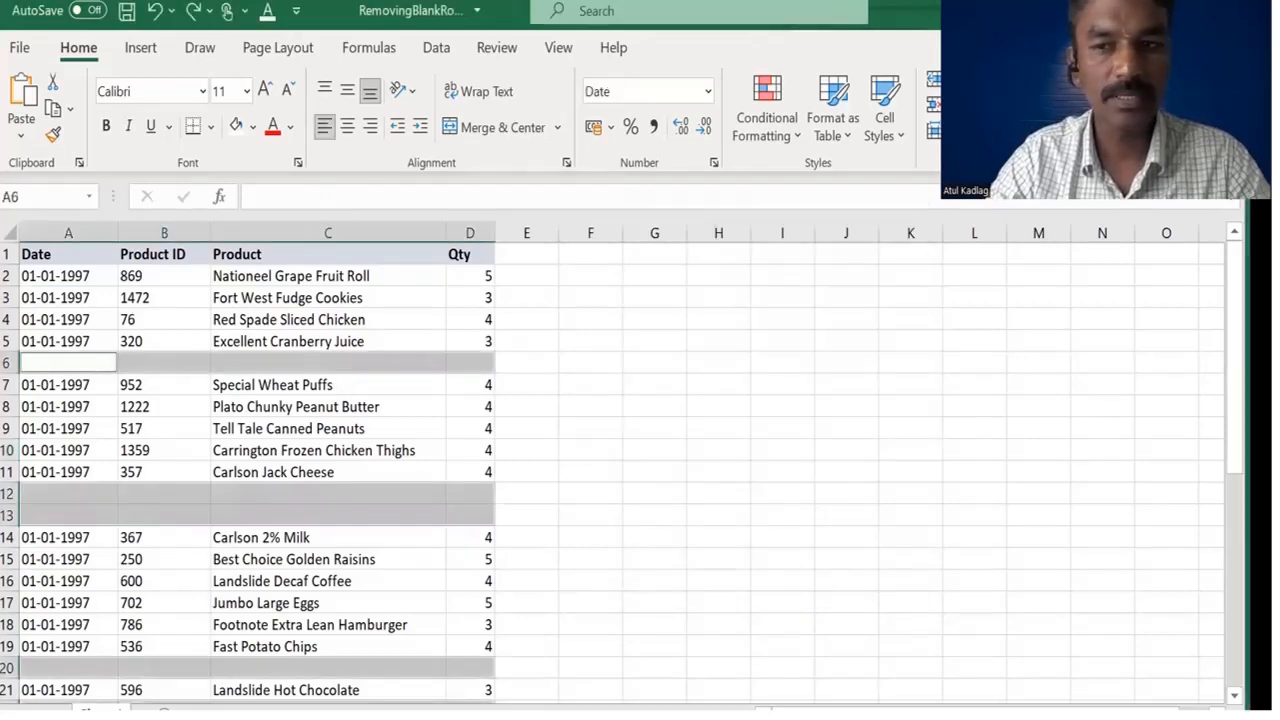
Step: Look over the selected blank cells and delete them all at once from the product quantity list
scroll(30, 374, down, 3)
scroll(610, 470, down, 3)
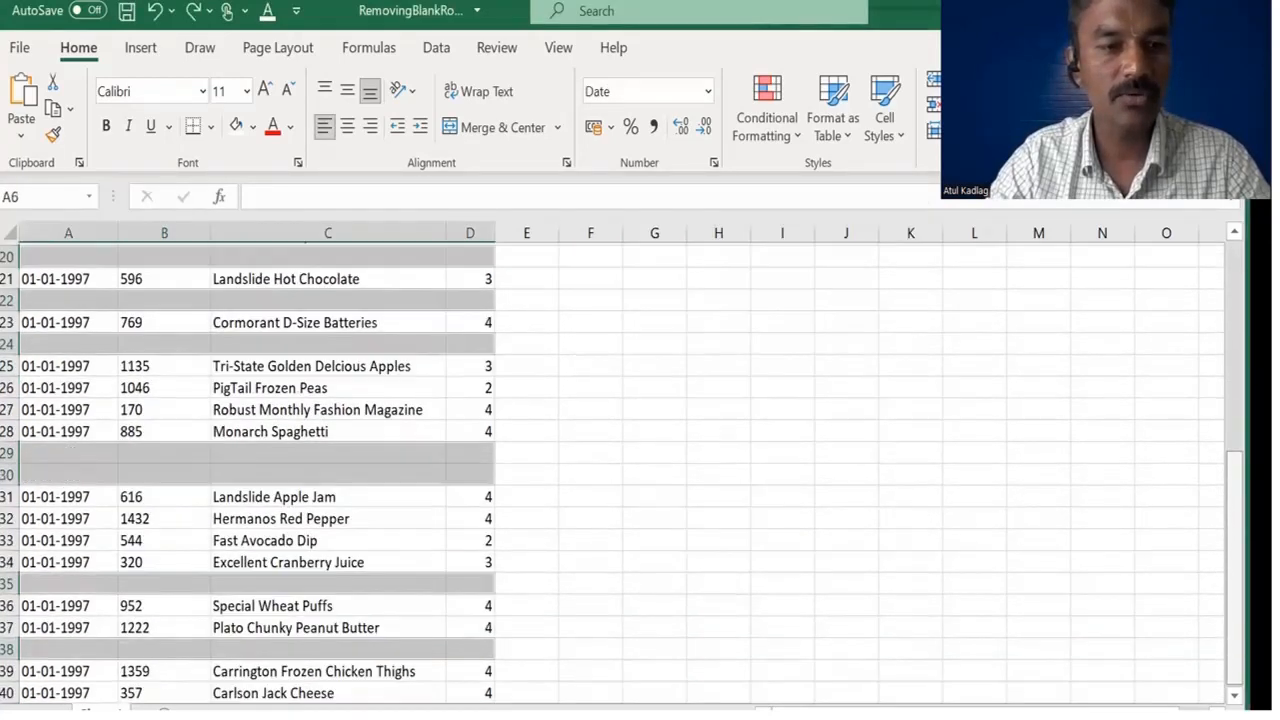
scroll(610, 470, up, 7)
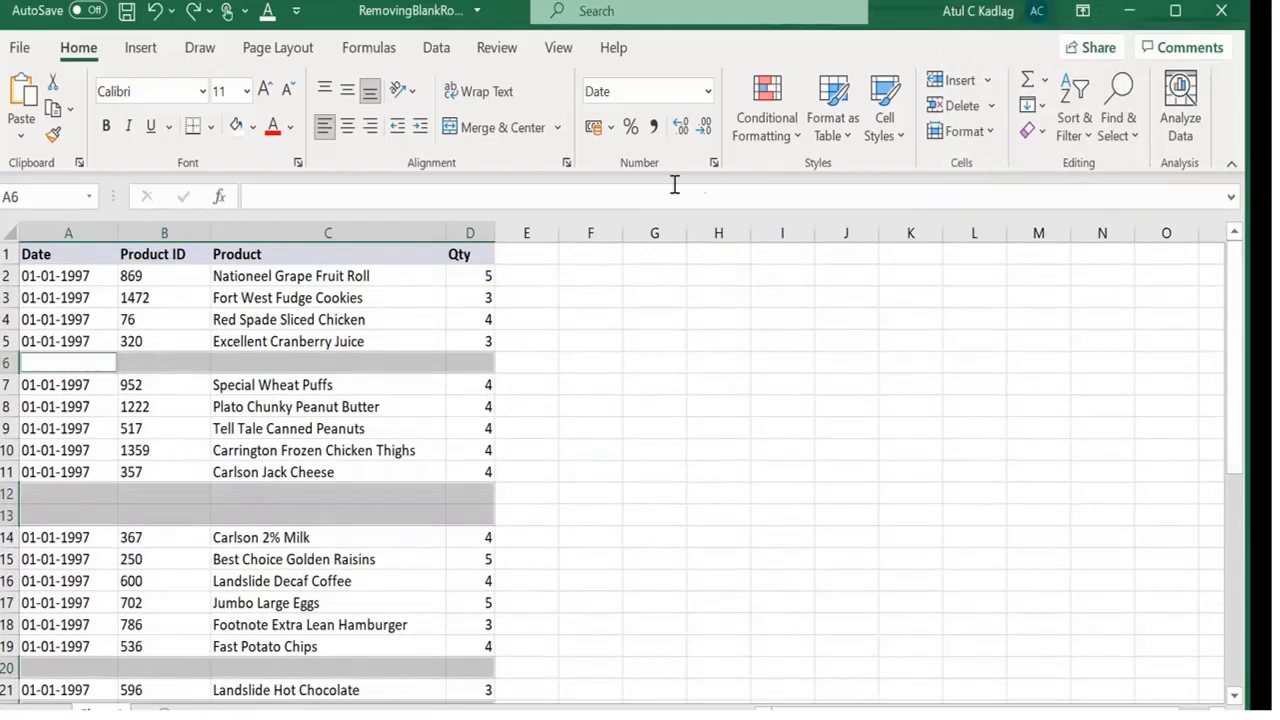
click(958, 108)
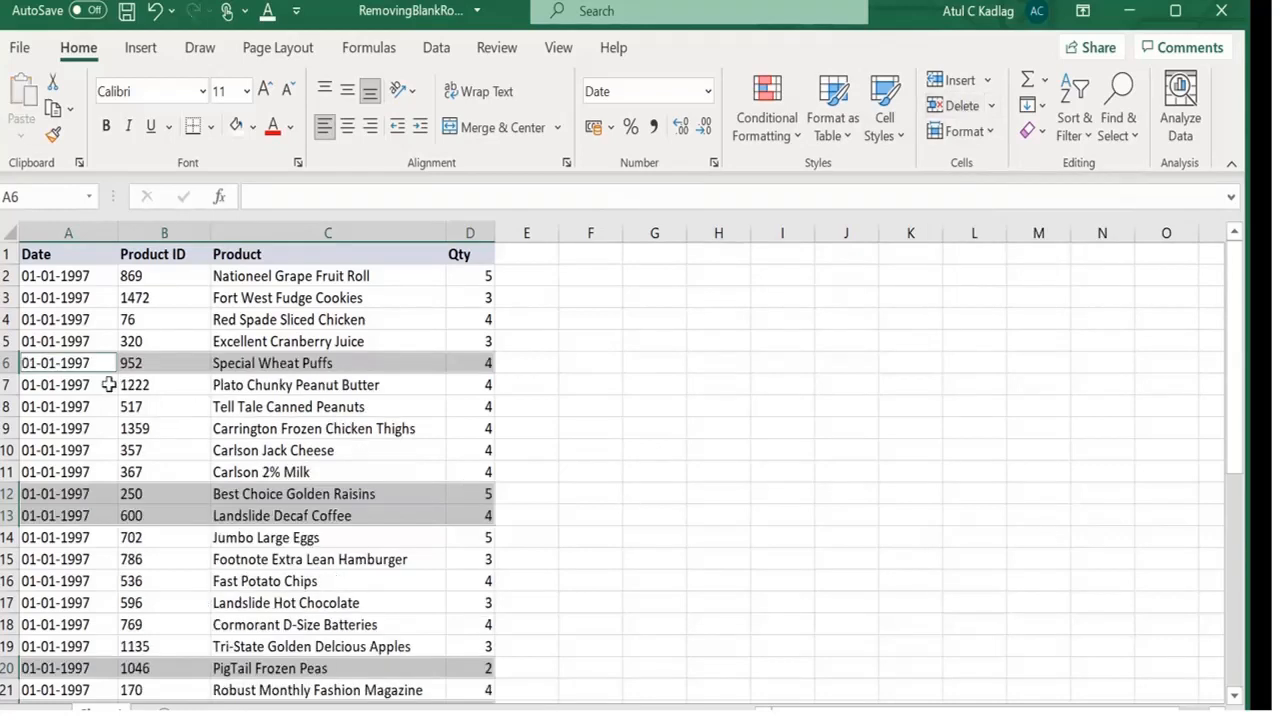
Step: Review the whole product quantity list for any remaining blank rows
click(316, 403)
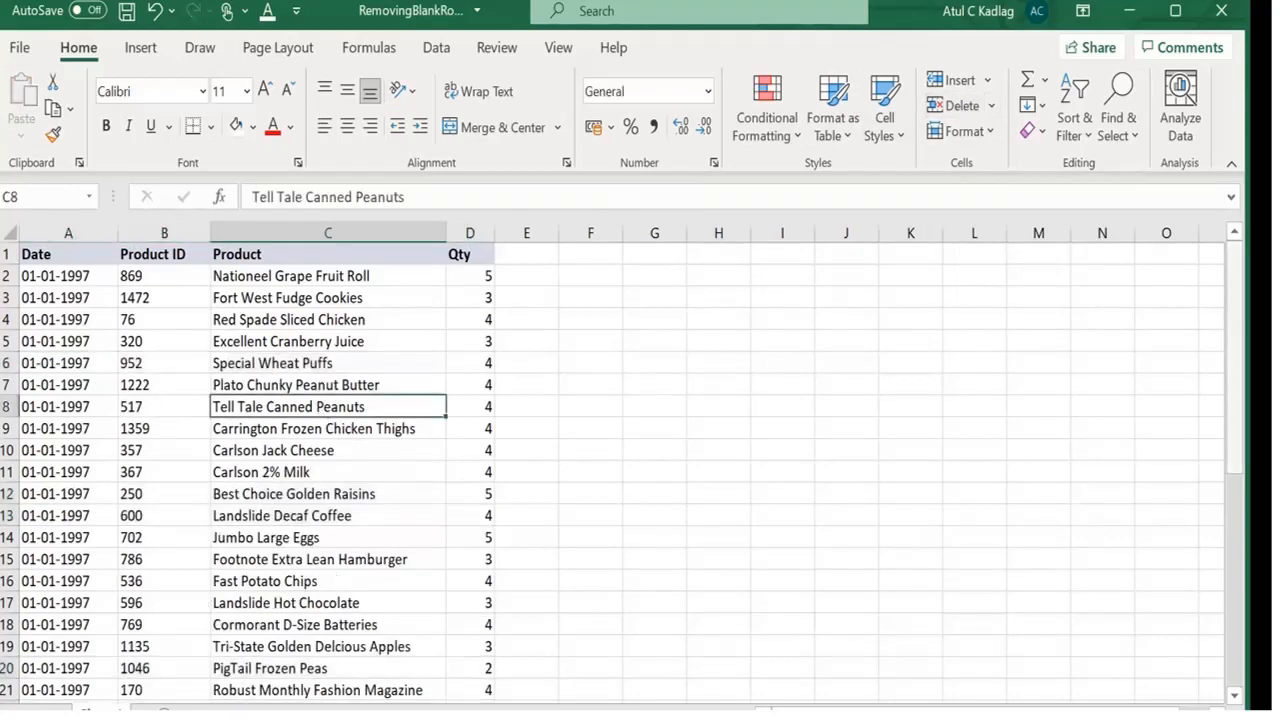
scroll(612, 470, down, 6)
scroll(612, 470, up, 6)
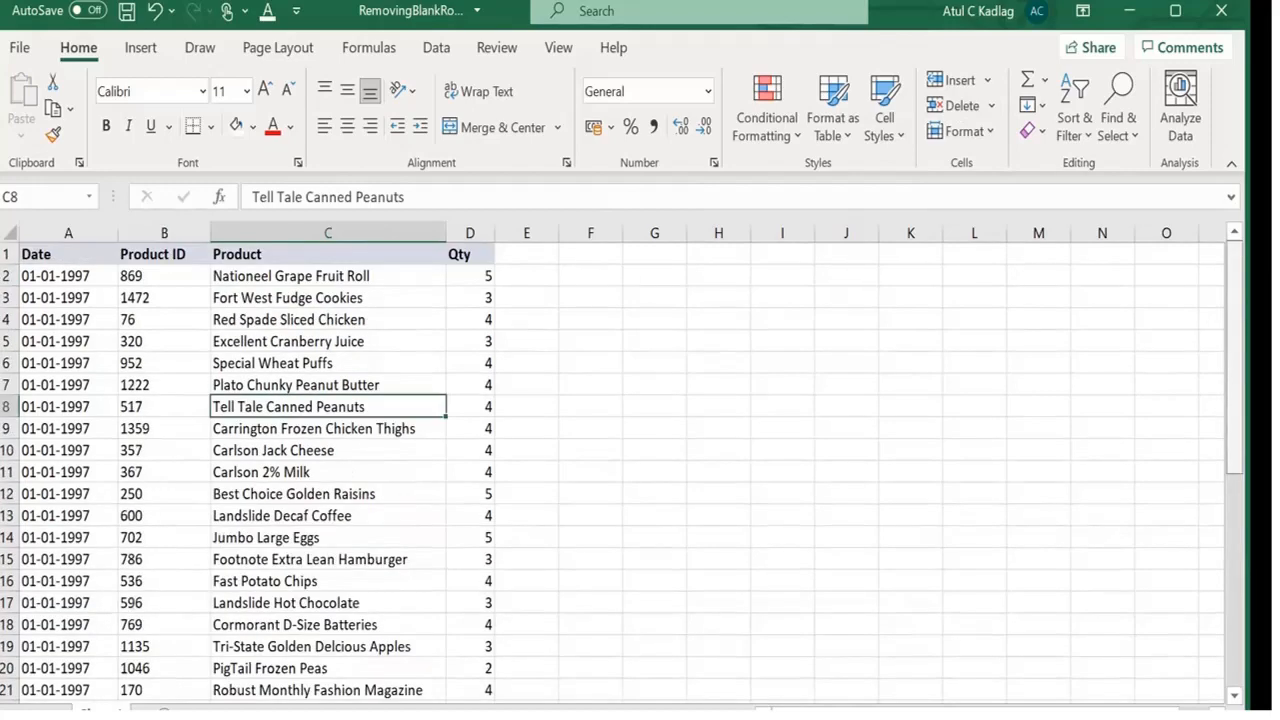
click(277, 451)
key(Up)
key(Up)
key(Up)
key(Up)
key(Up)
key(Up)
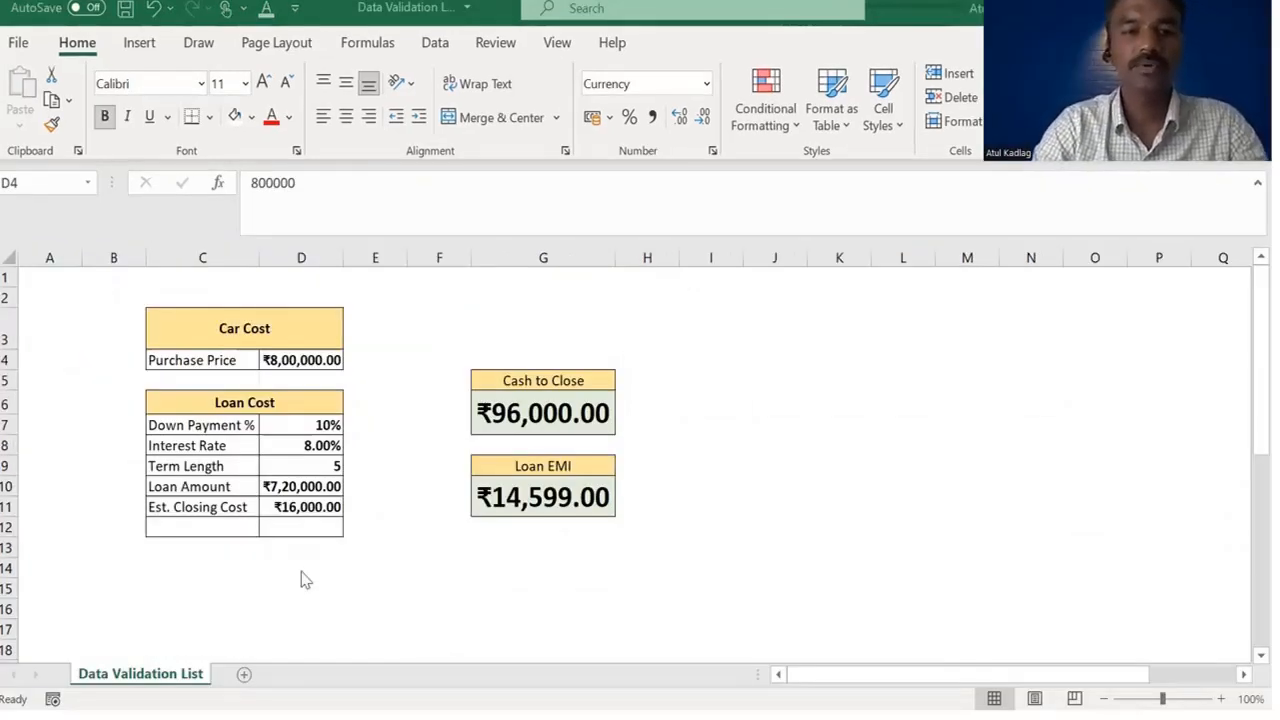
Step: Examine the purchase price, down payment, interest rate and term length cells in the car loan calculator
click(314, 428)
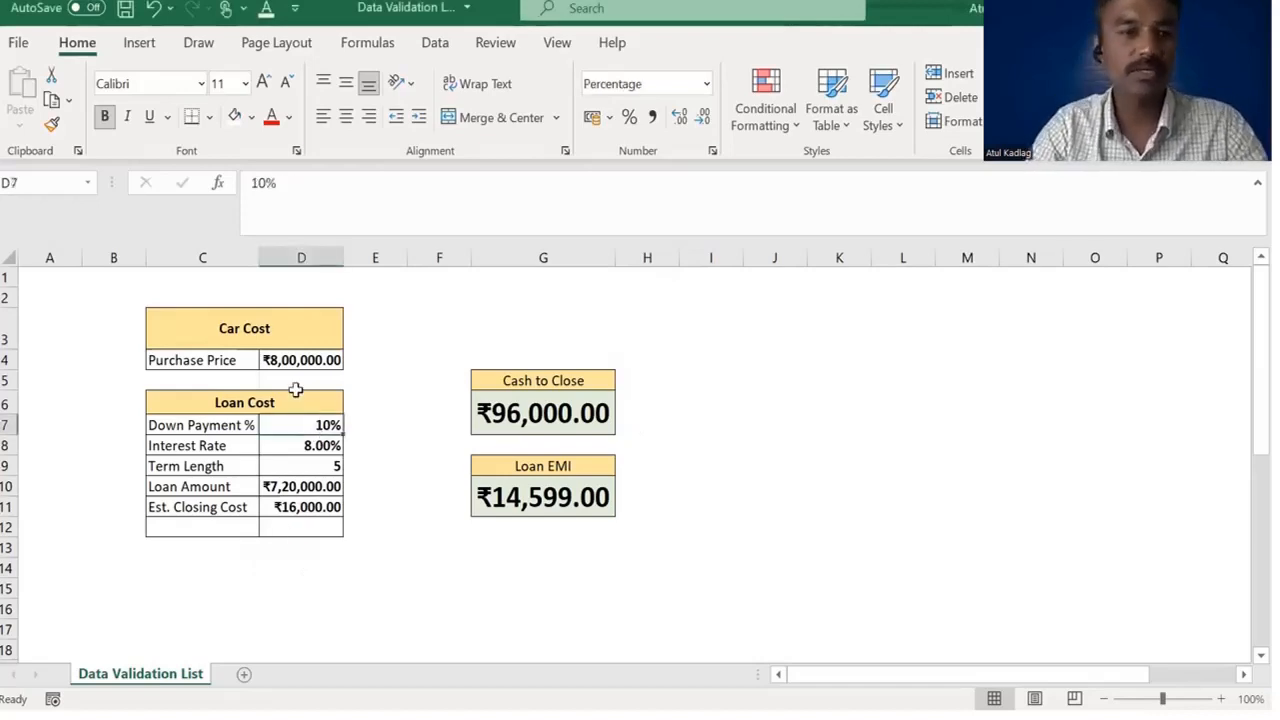
click(270, 362)
key(Down)
key(Down)
key(Down)
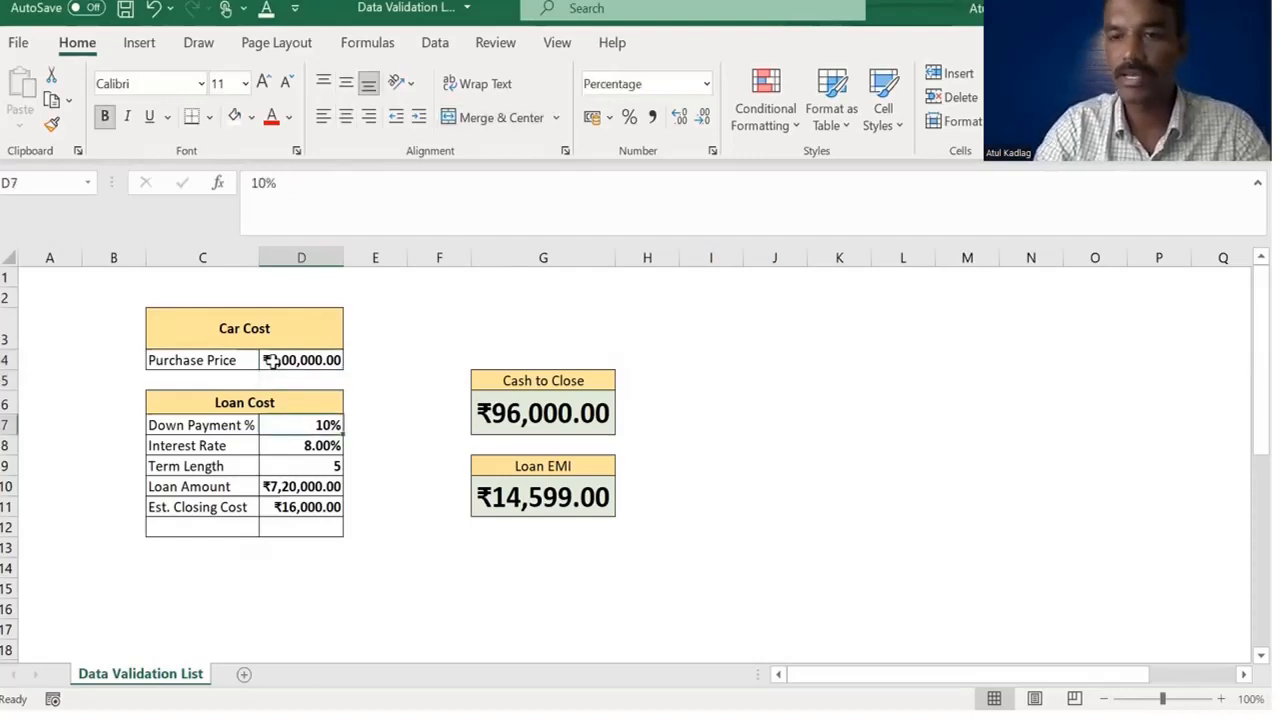
key(Down)
key(Down)
key(Down)
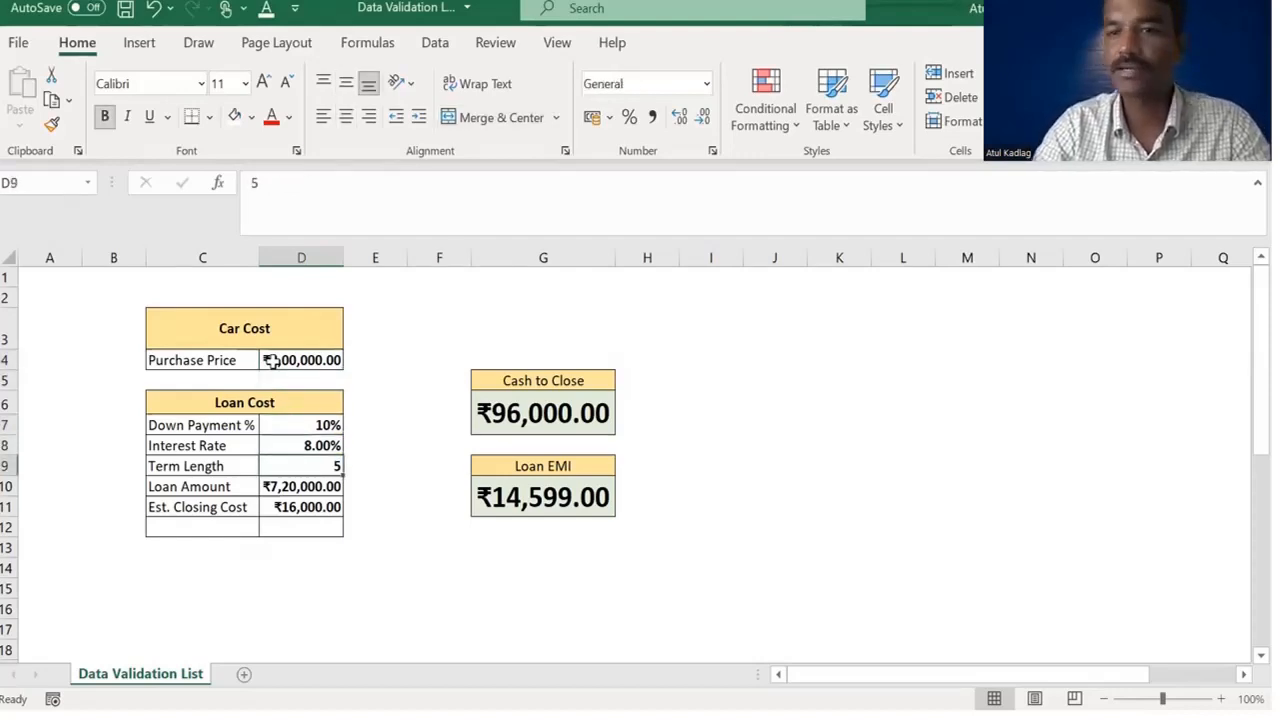
key(Up)
key(Up)
key(Up)
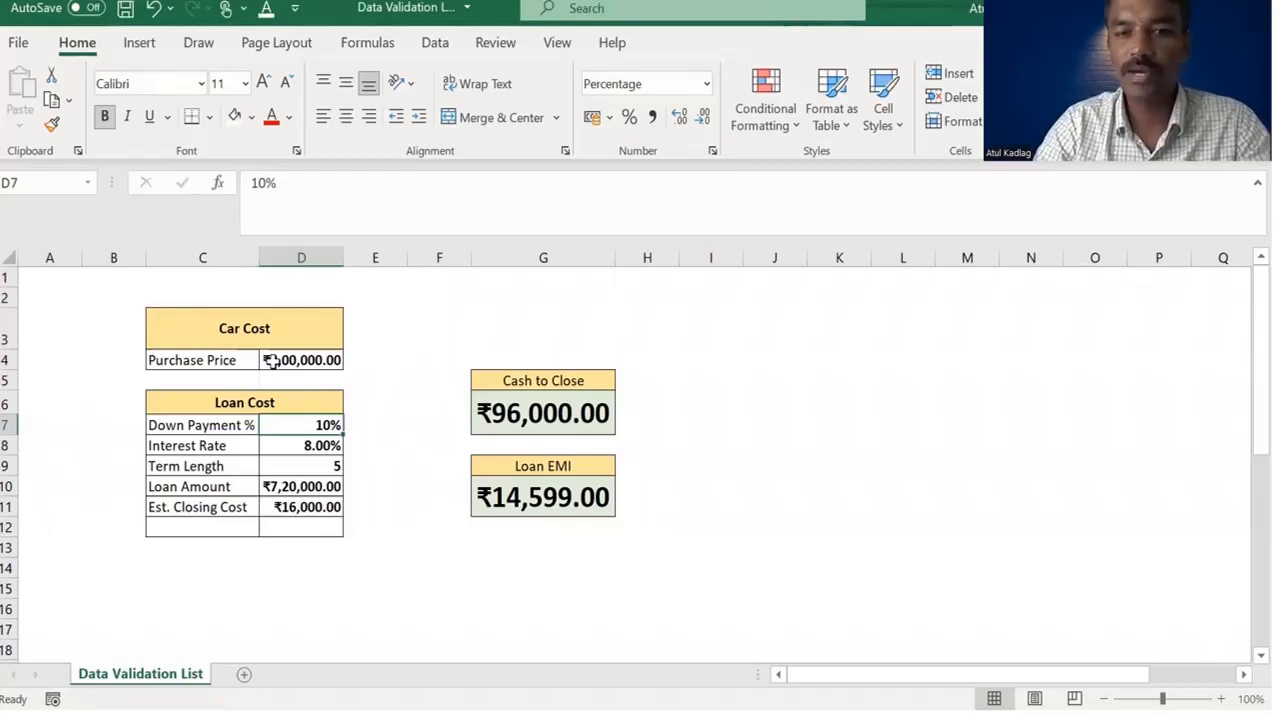
key(Down)
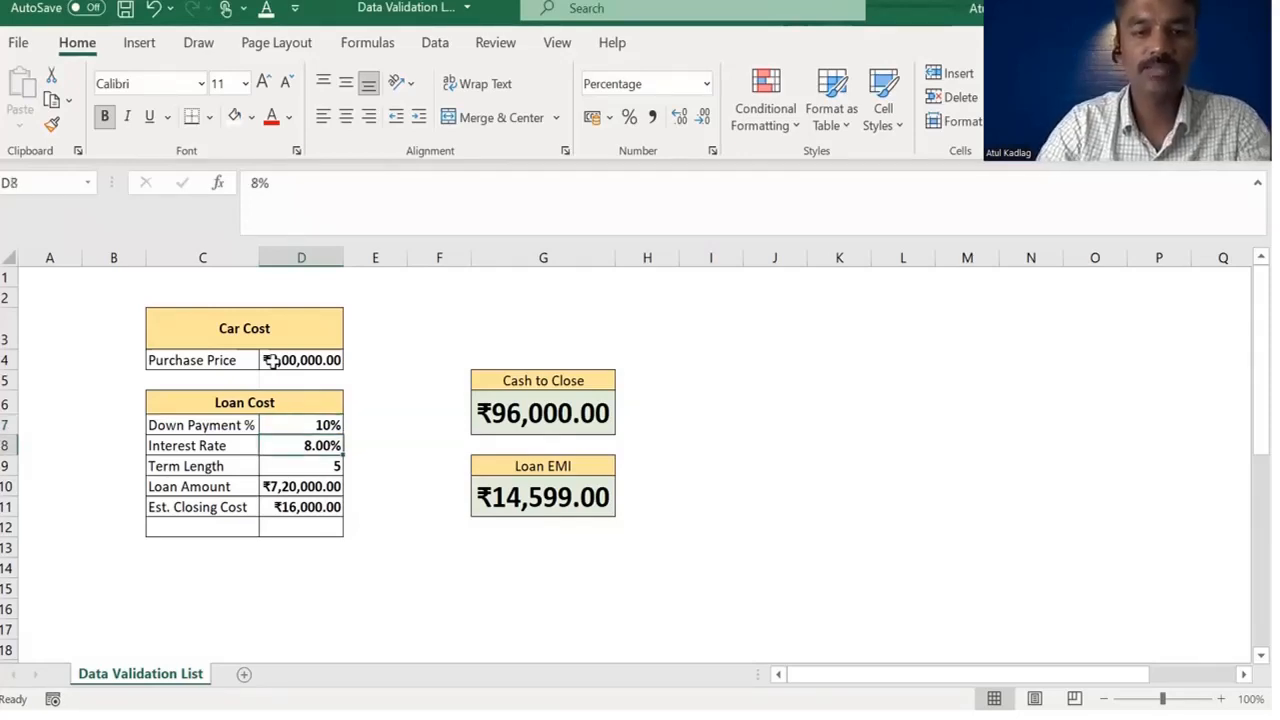
Step: Try a down payment of 15% in cell D7 and set it back to 10%
key(Up)
text(15)
key(Return)
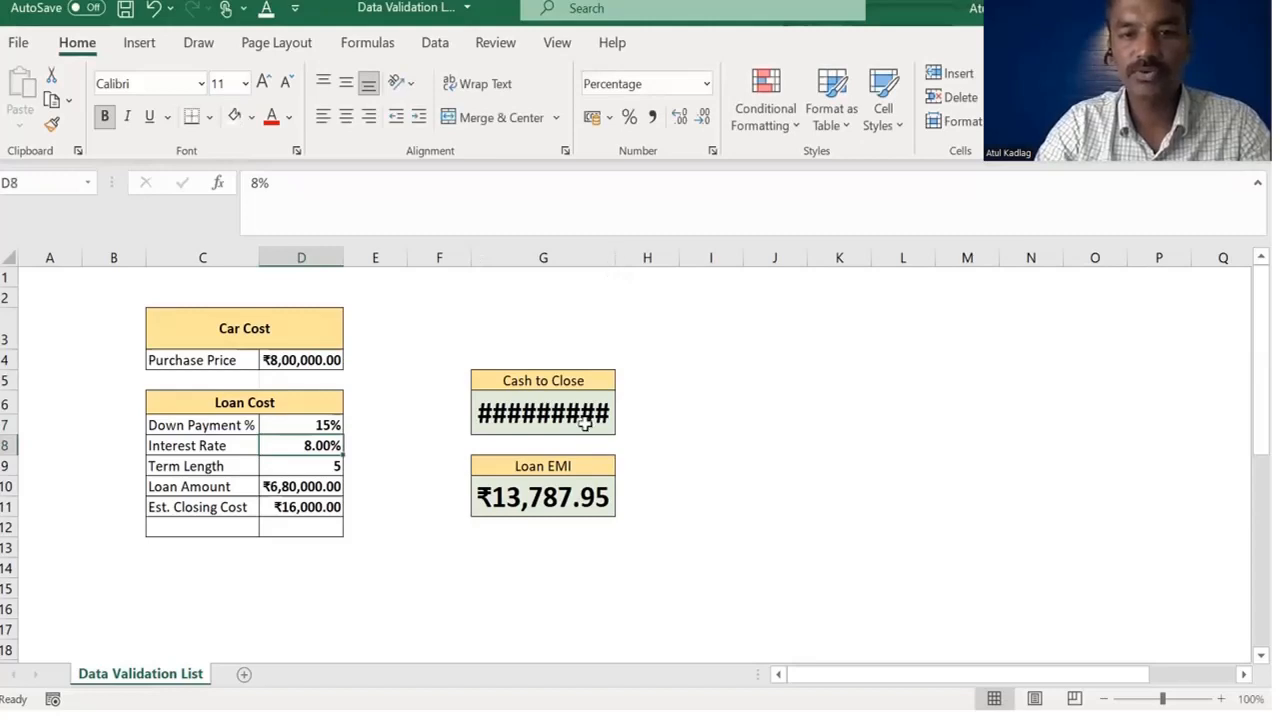
click(288, 421)
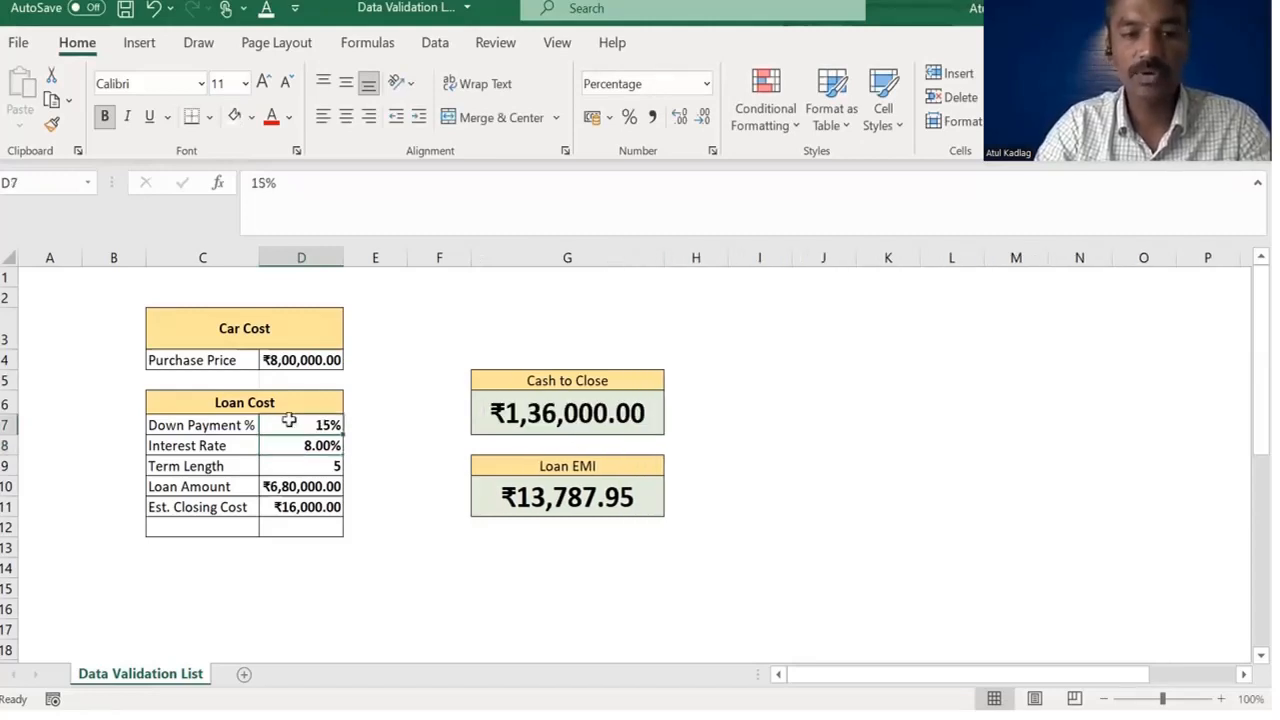
text(10)
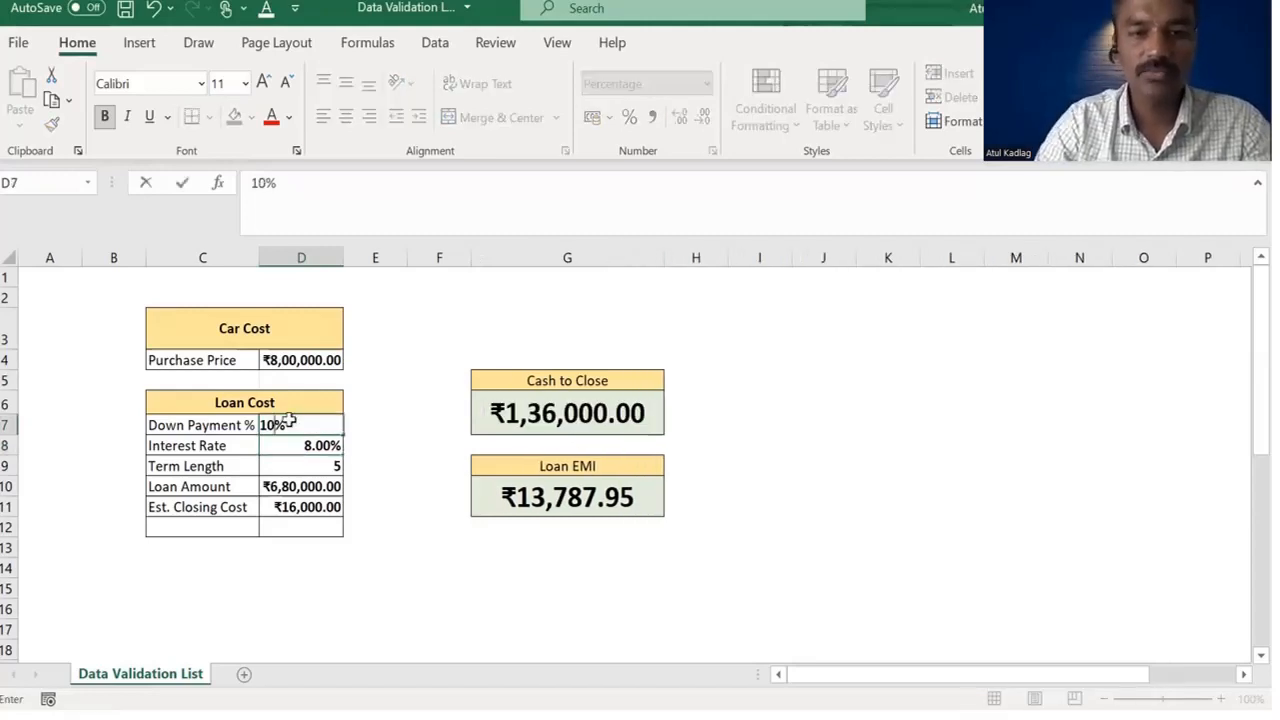
key(Return)
Step: Try term lengths of 8 and 7 in cell D9 and set the value back to 5
key(Return)
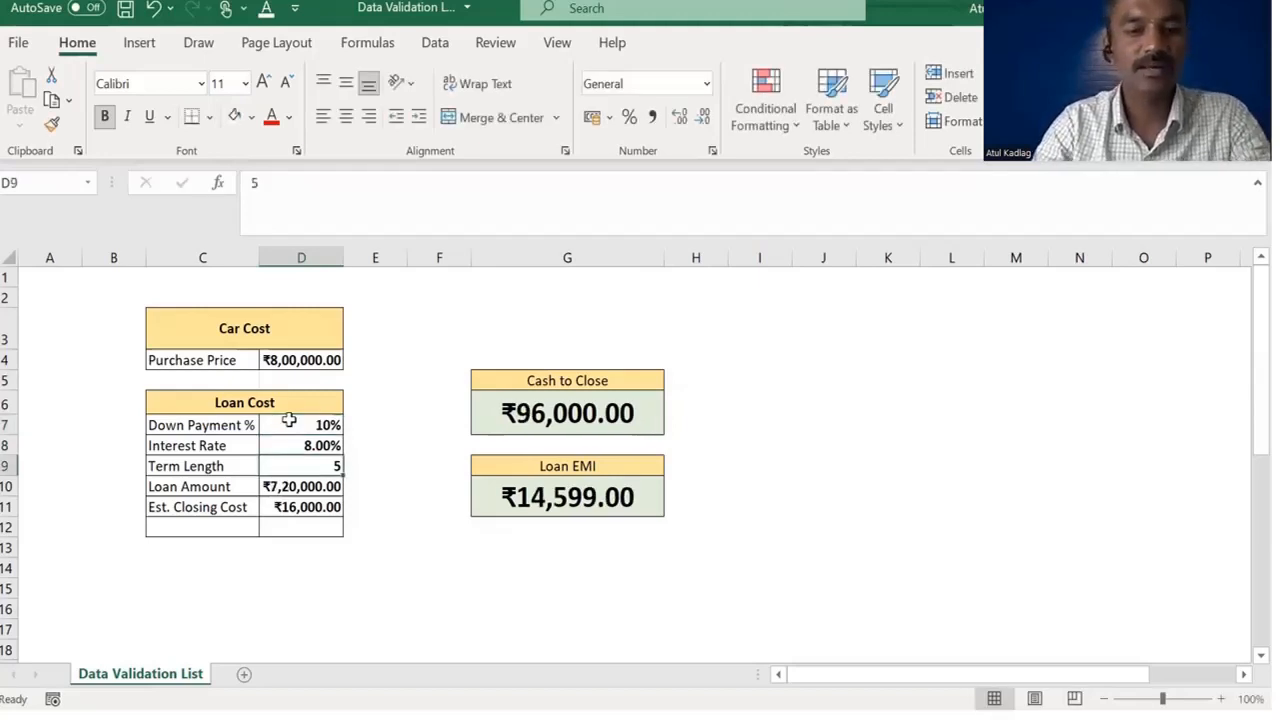
text(8)
key(Return)
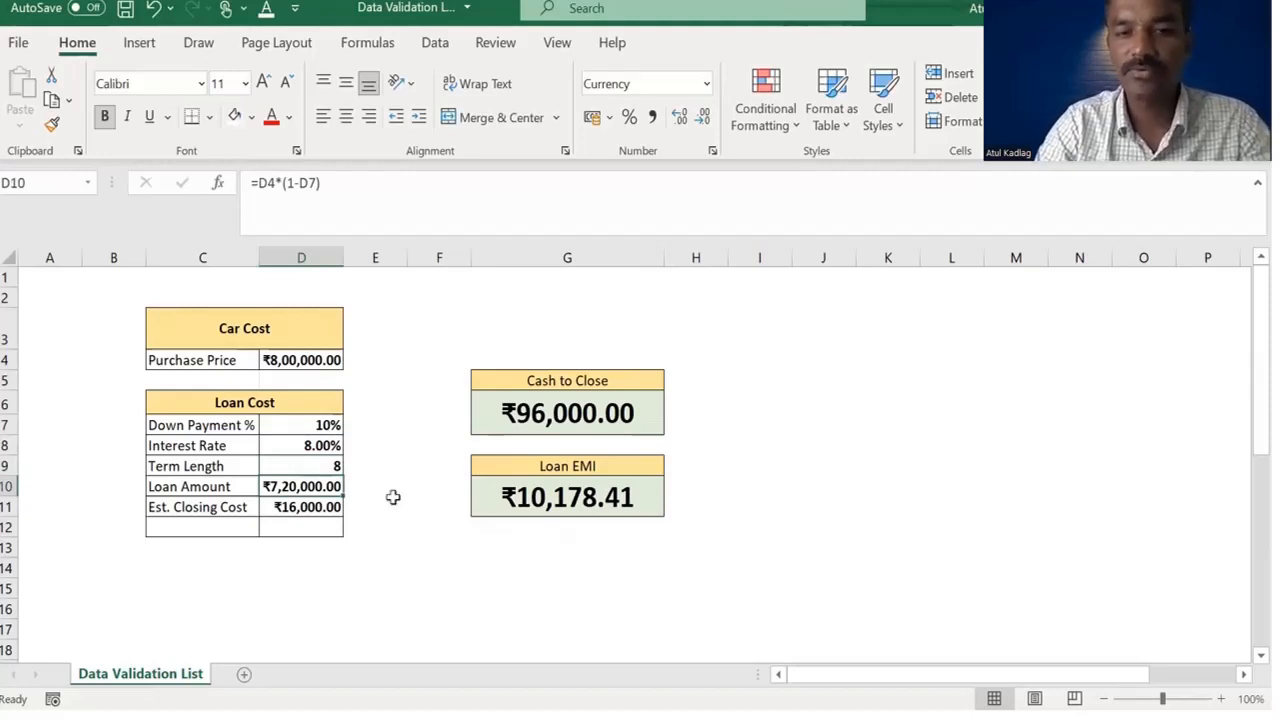
click(331, 467)
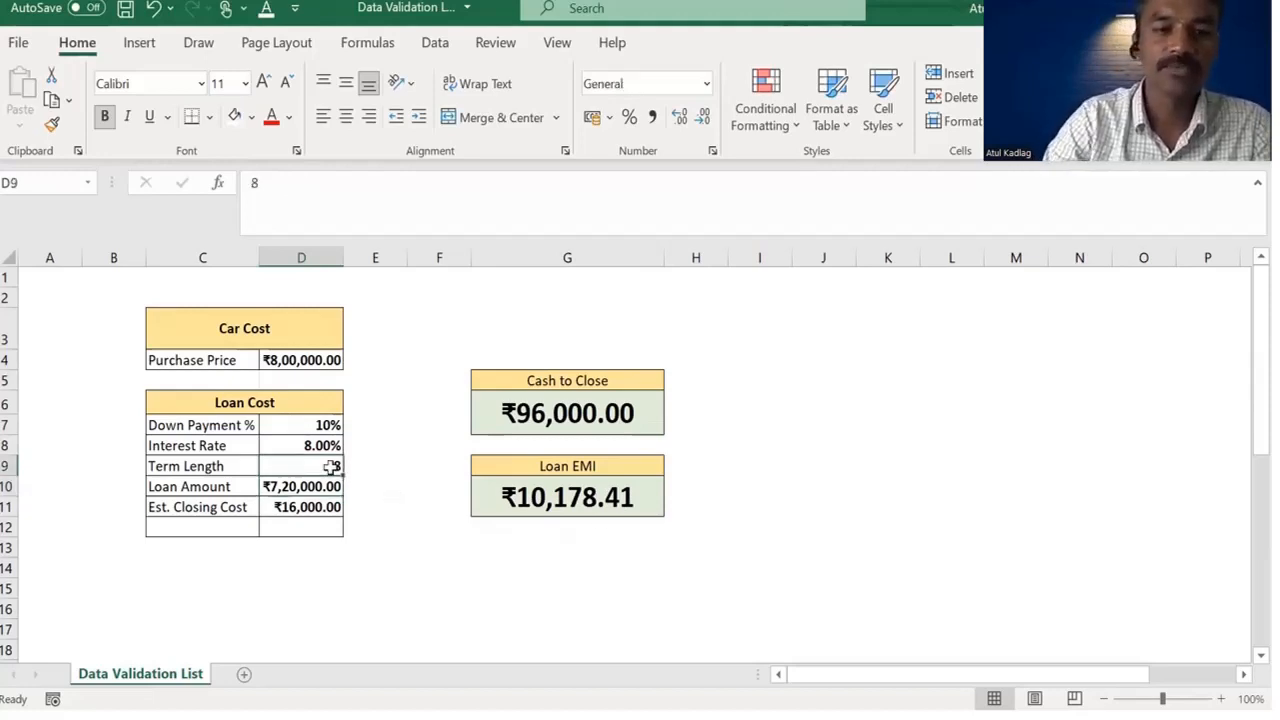
text(7)
key(Return)
click(331, 467)
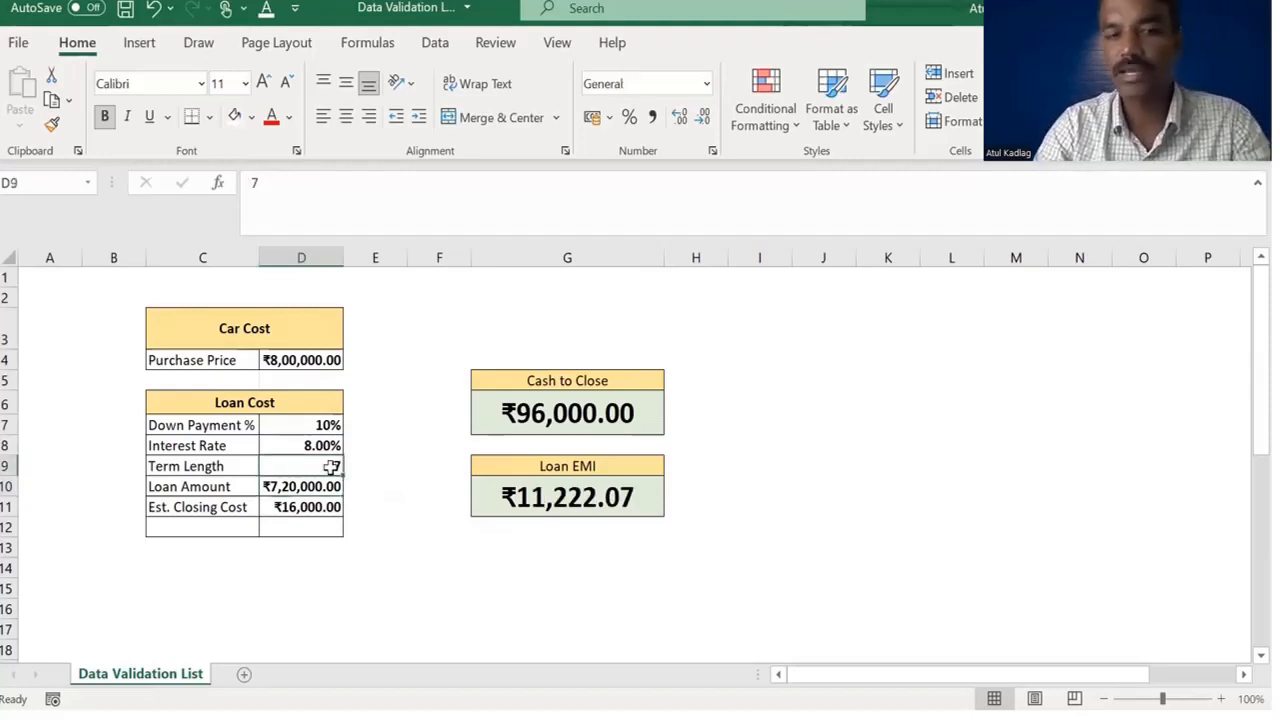
text(5)
key(Return)
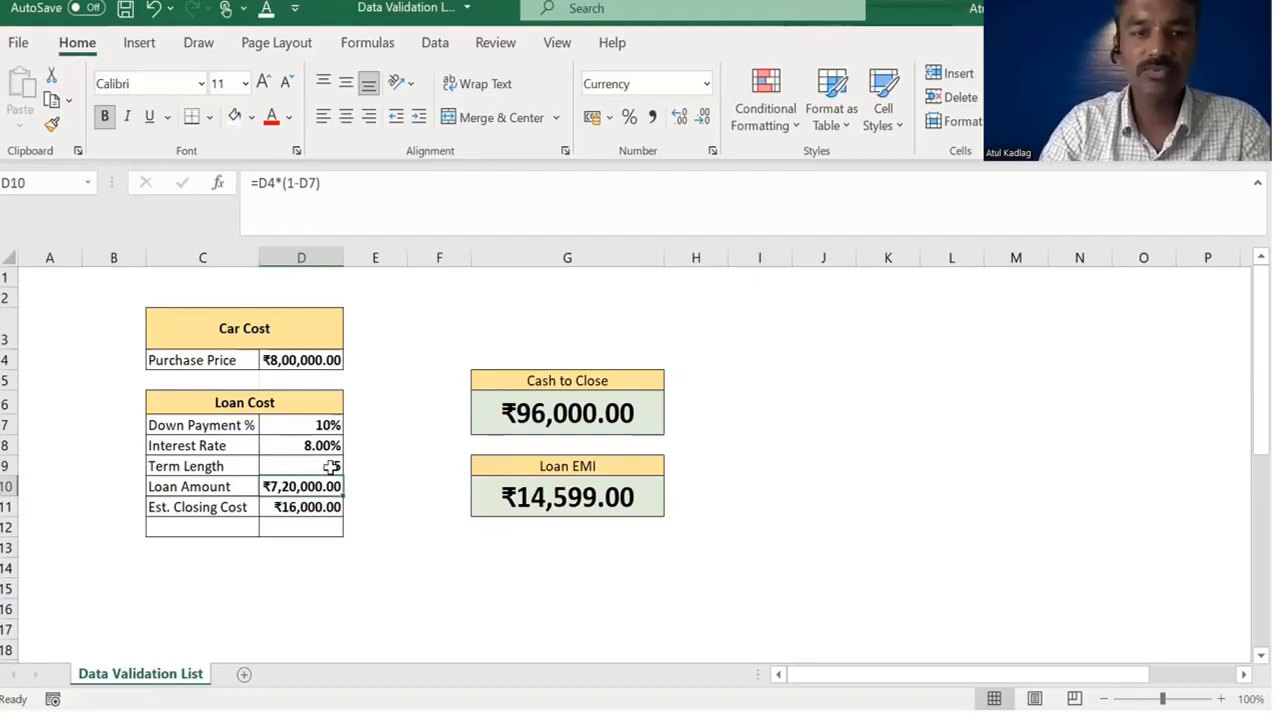
Step: Add a list data validation to down payment cell D7 with the source values 5%,10%,15%,20%
key(Up)
key(Up)
key(Up)
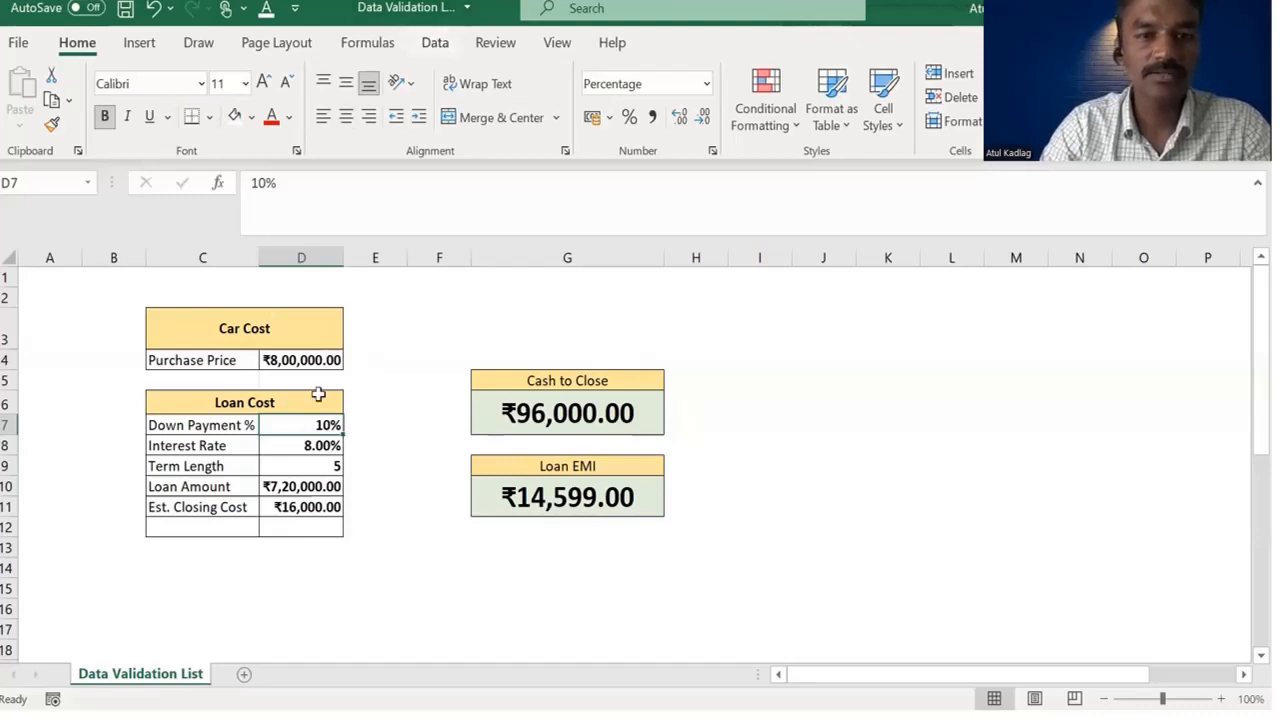
click(435, 43)
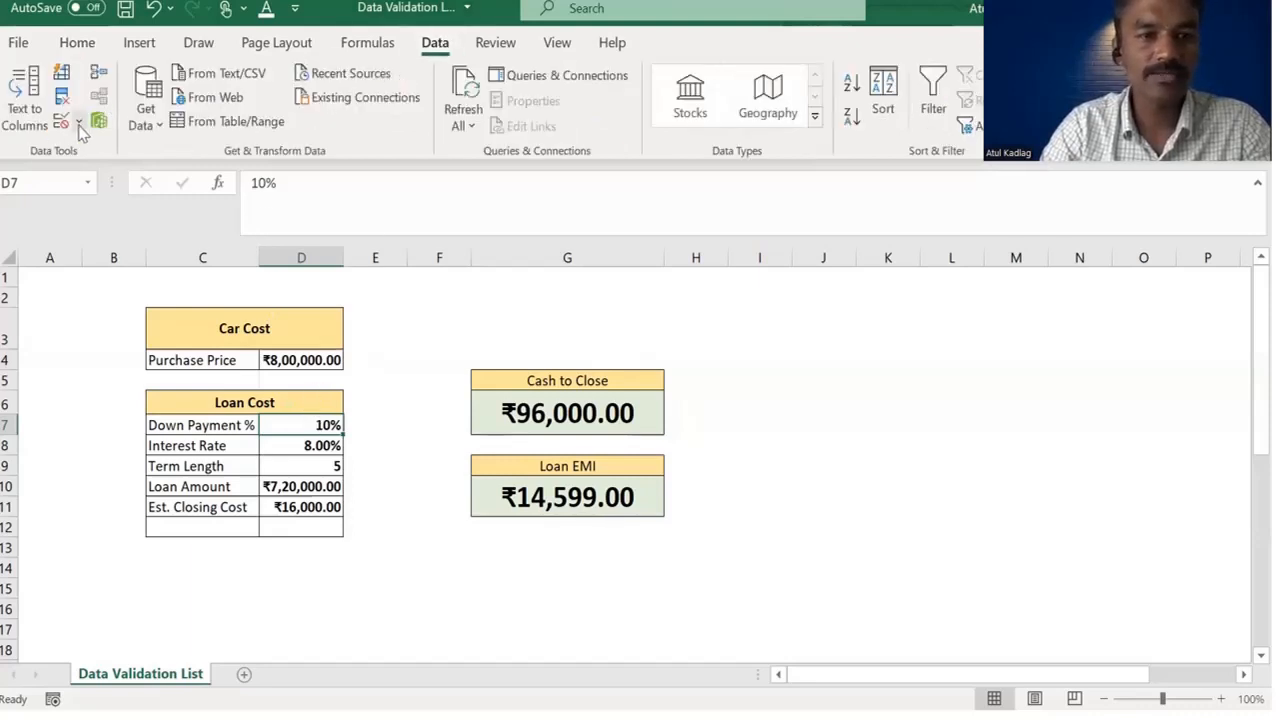
click(79, 124)
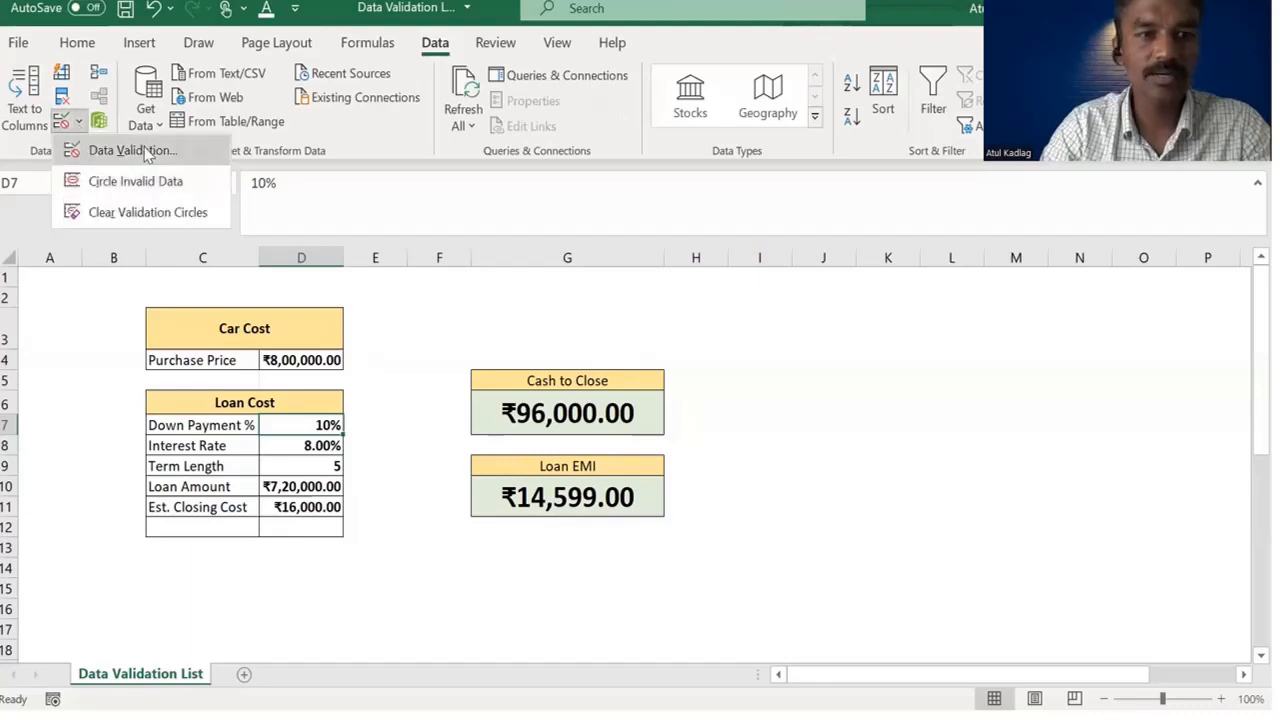
click(145, 152)
click(713, 322)
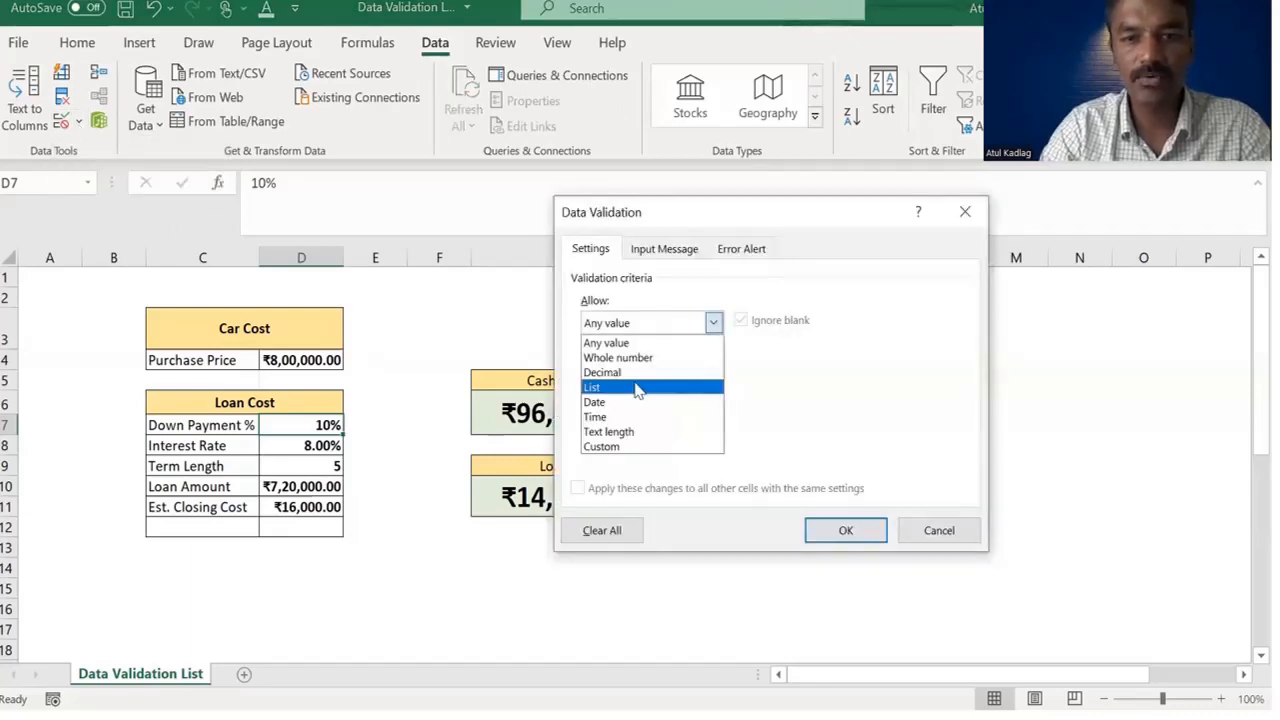
click(718, 389)
click(797, 415)
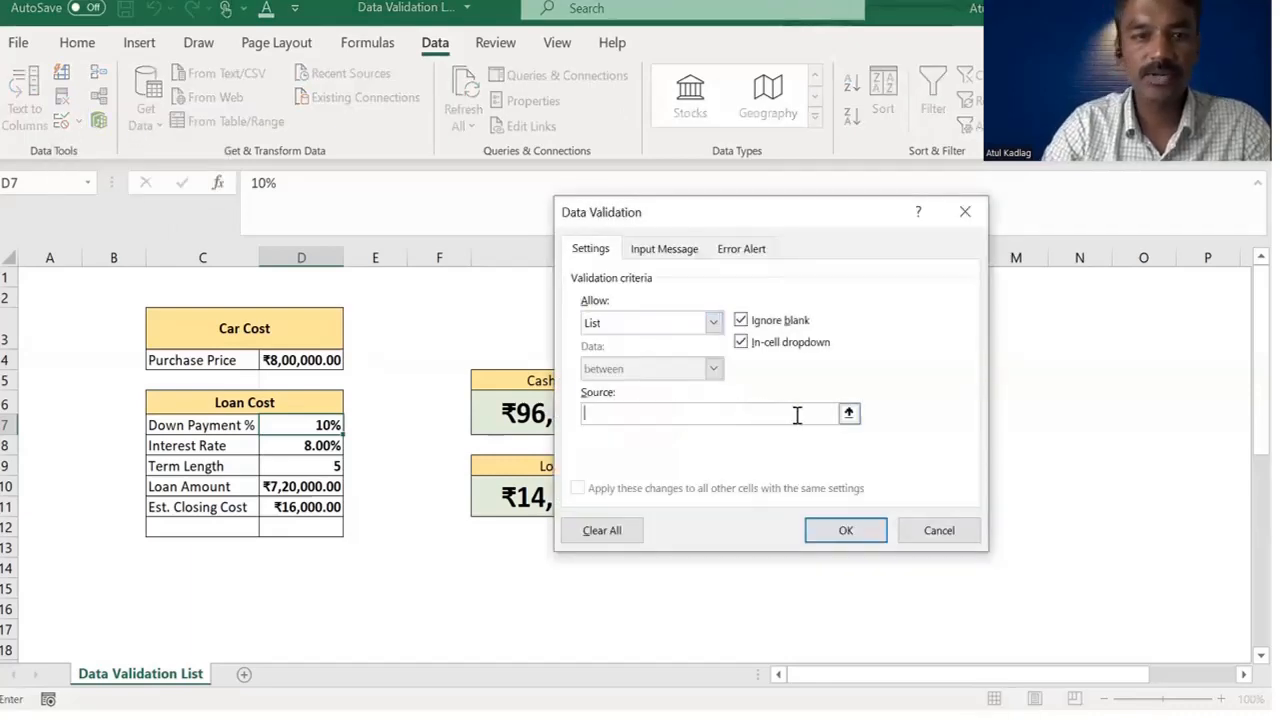
text(5%,1)
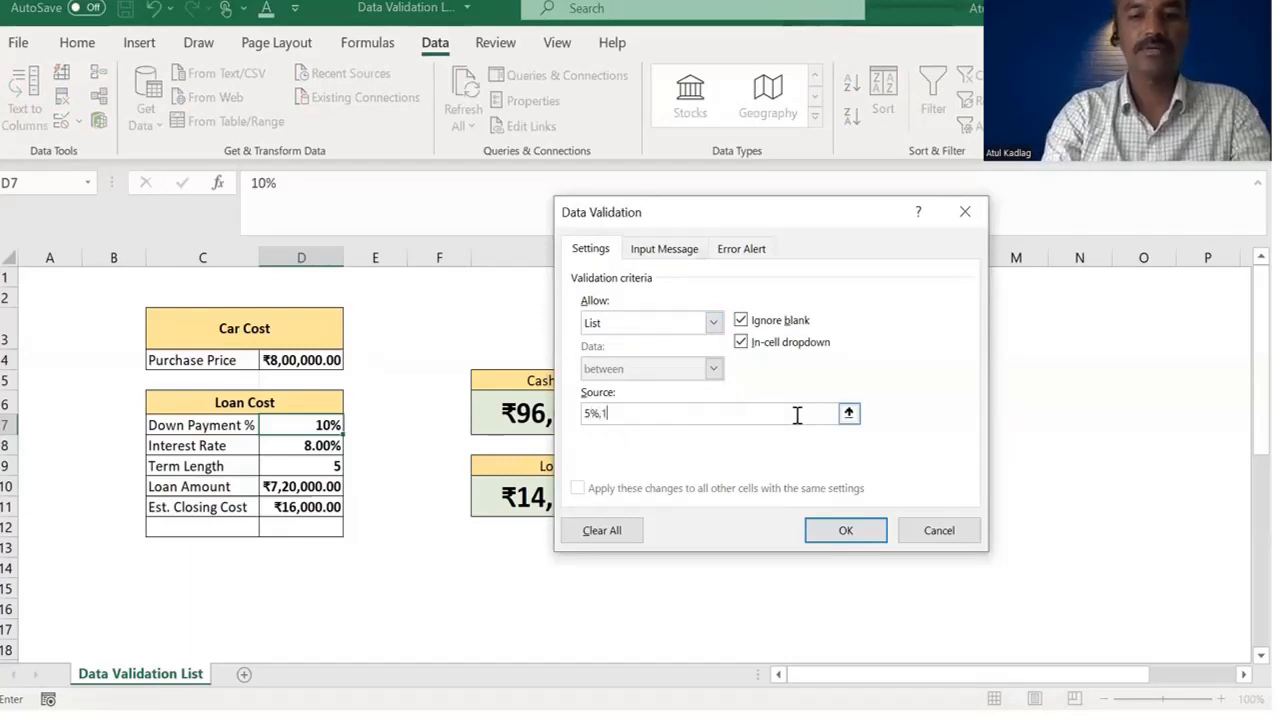
text(0%,15)
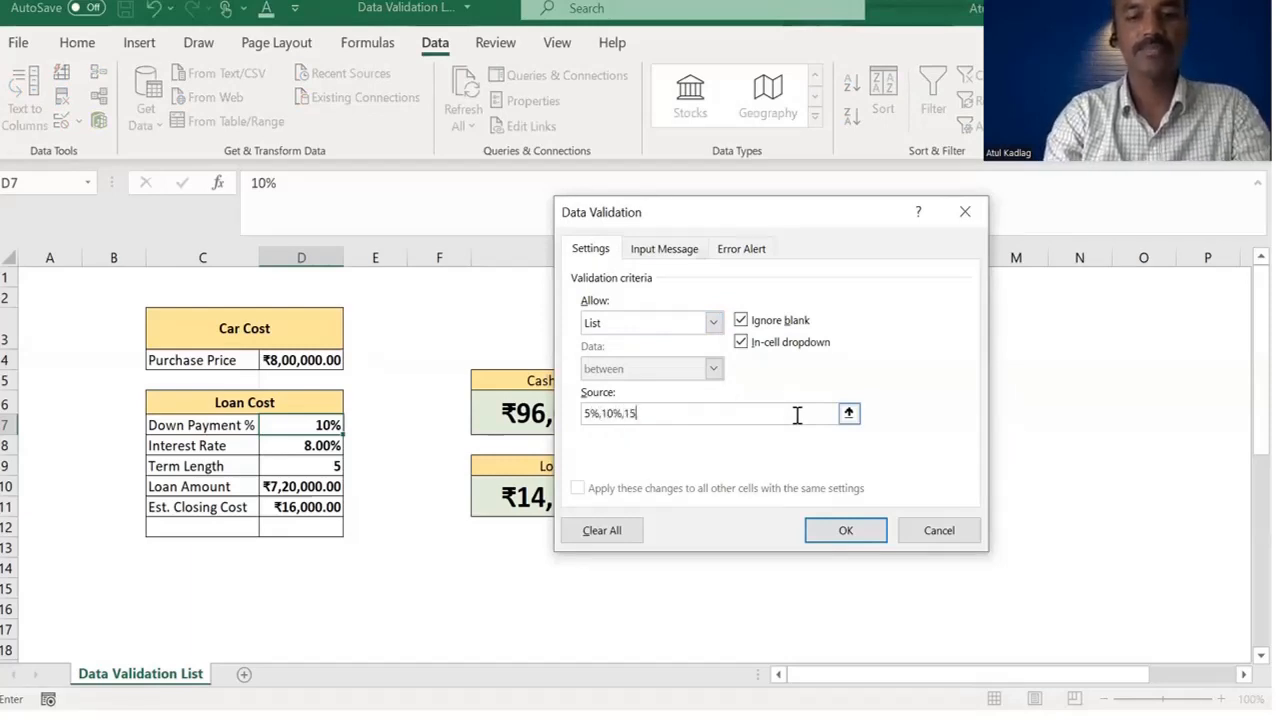
text(%,20%)
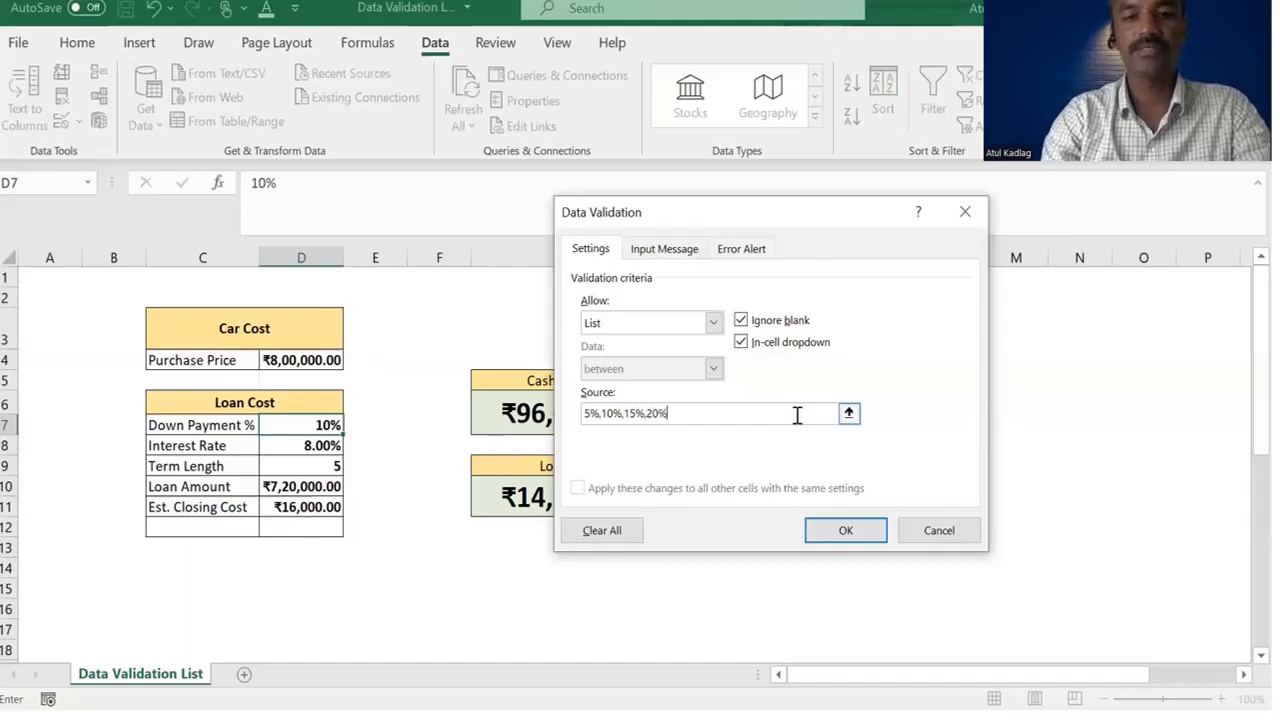
click(847, 531)
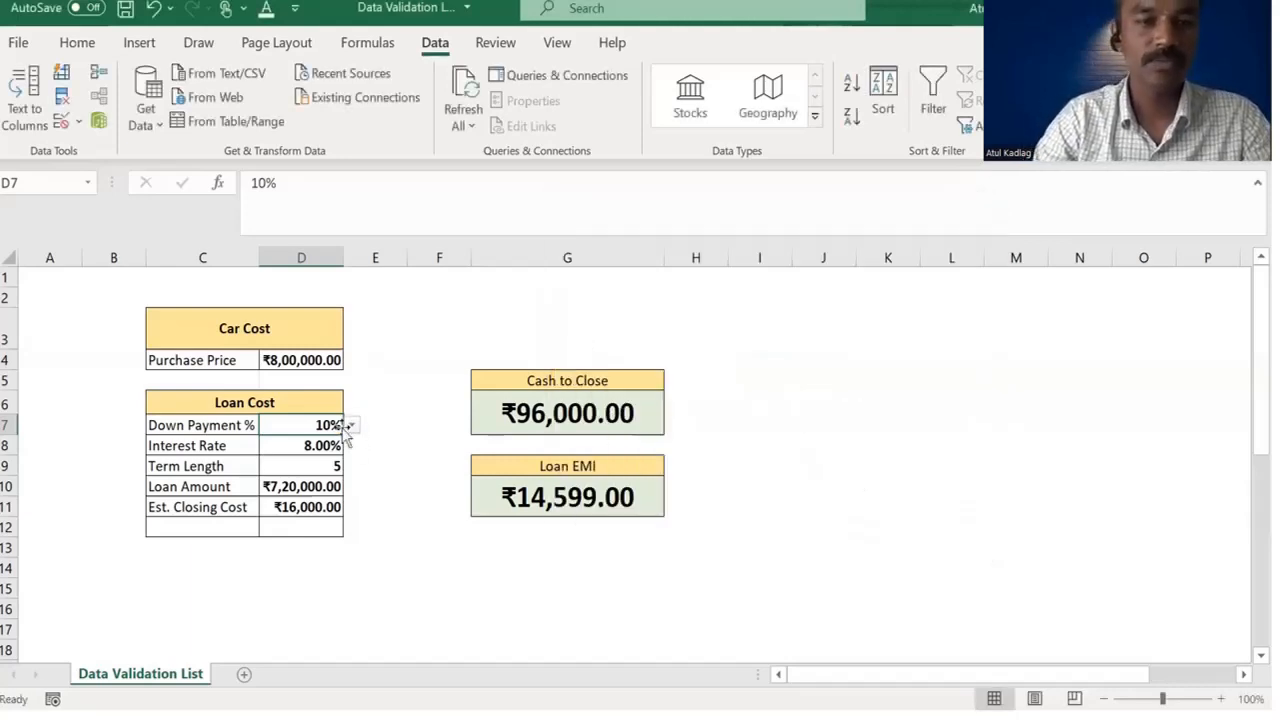
Step: Try the down payments 10%, 15% and 20% from the list in cell D7, ending with 15%
click(352, 425)
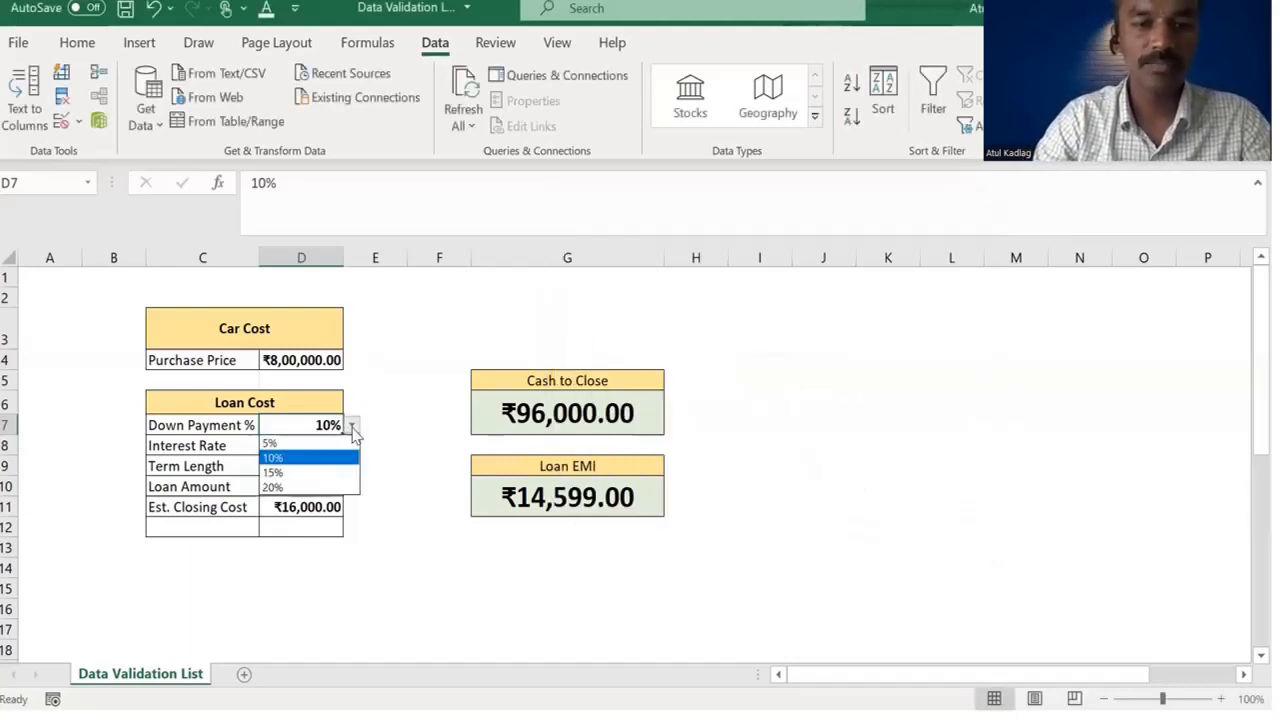
click(307, 458)
click(352, 425)
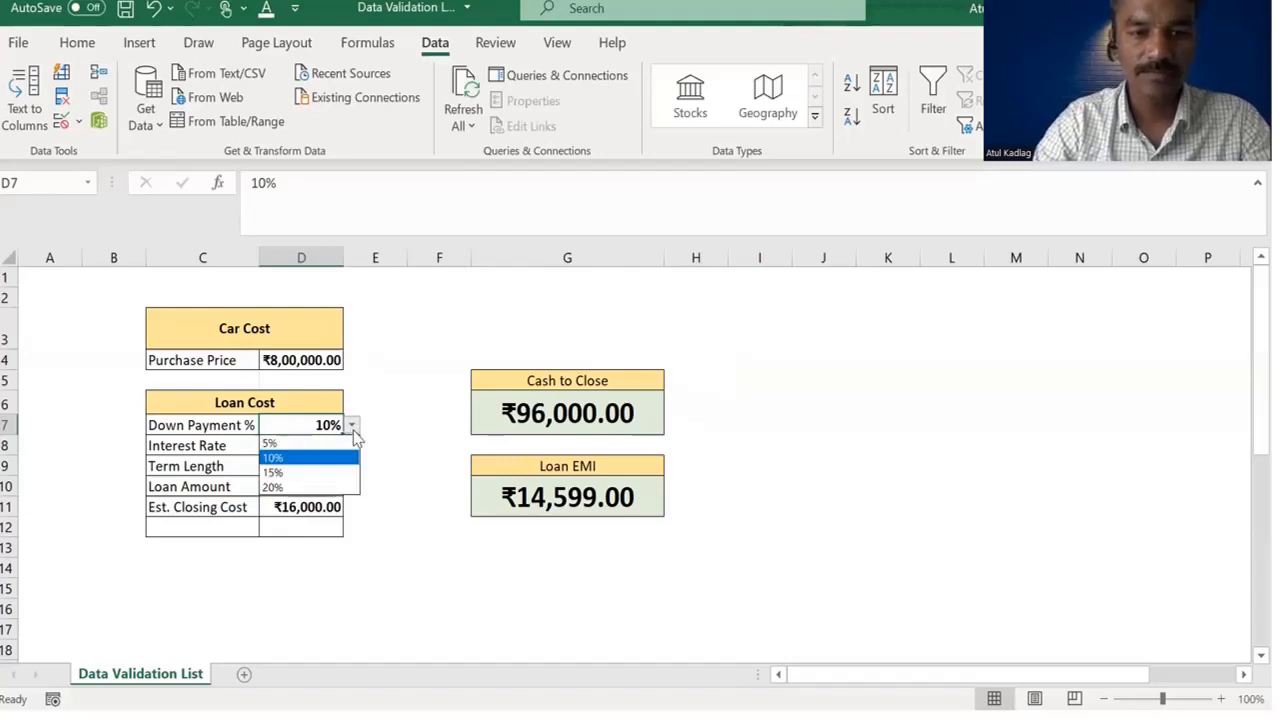
click(309, 475)
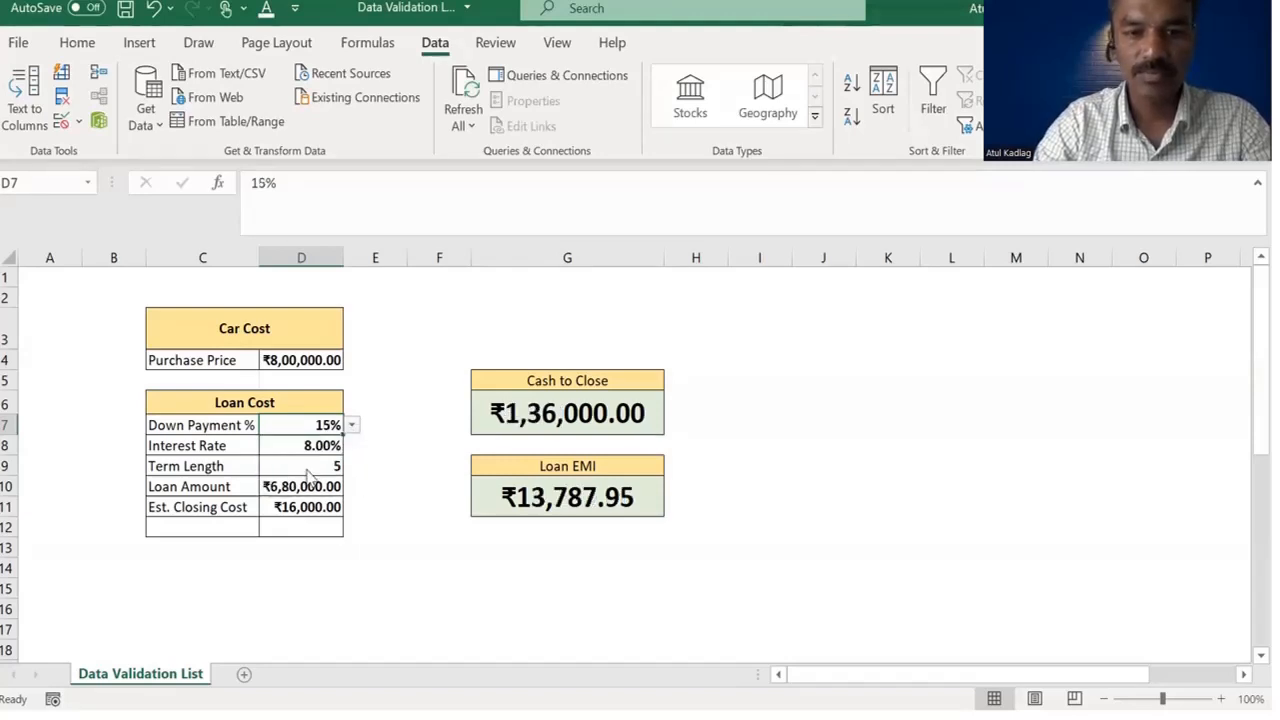
click(352, 425)
click(313, 487)
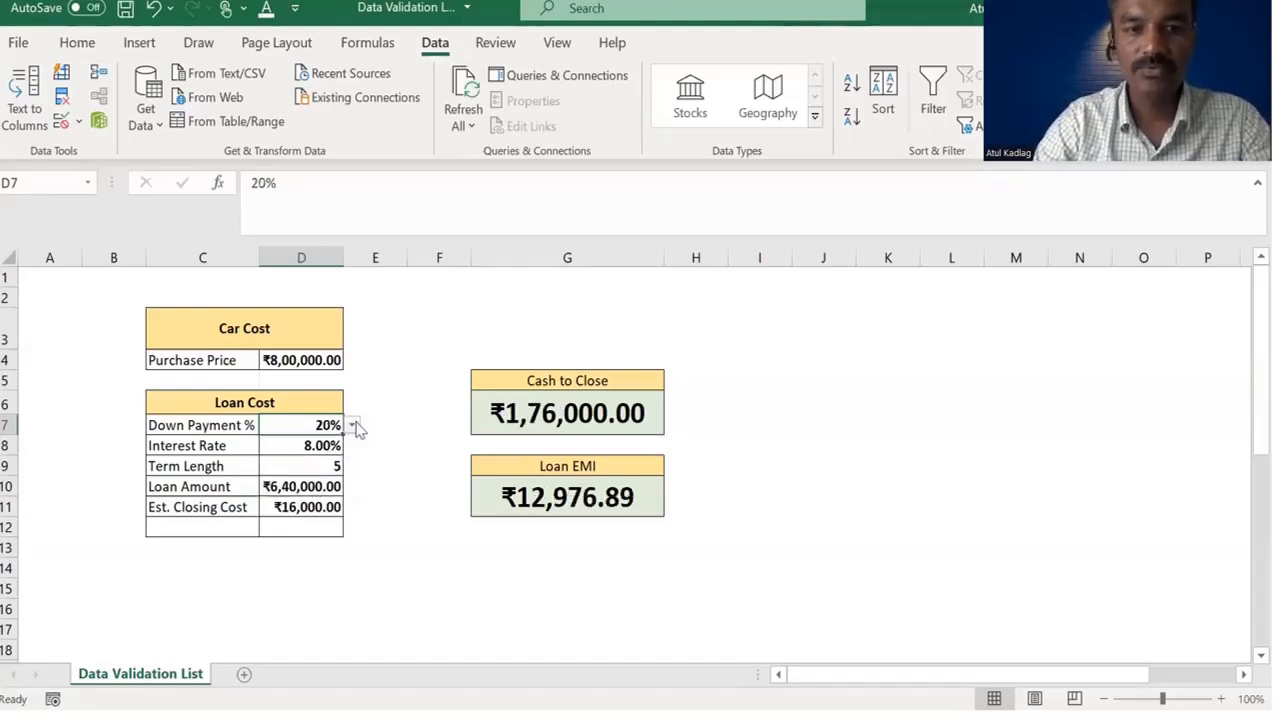
click(352, 425)
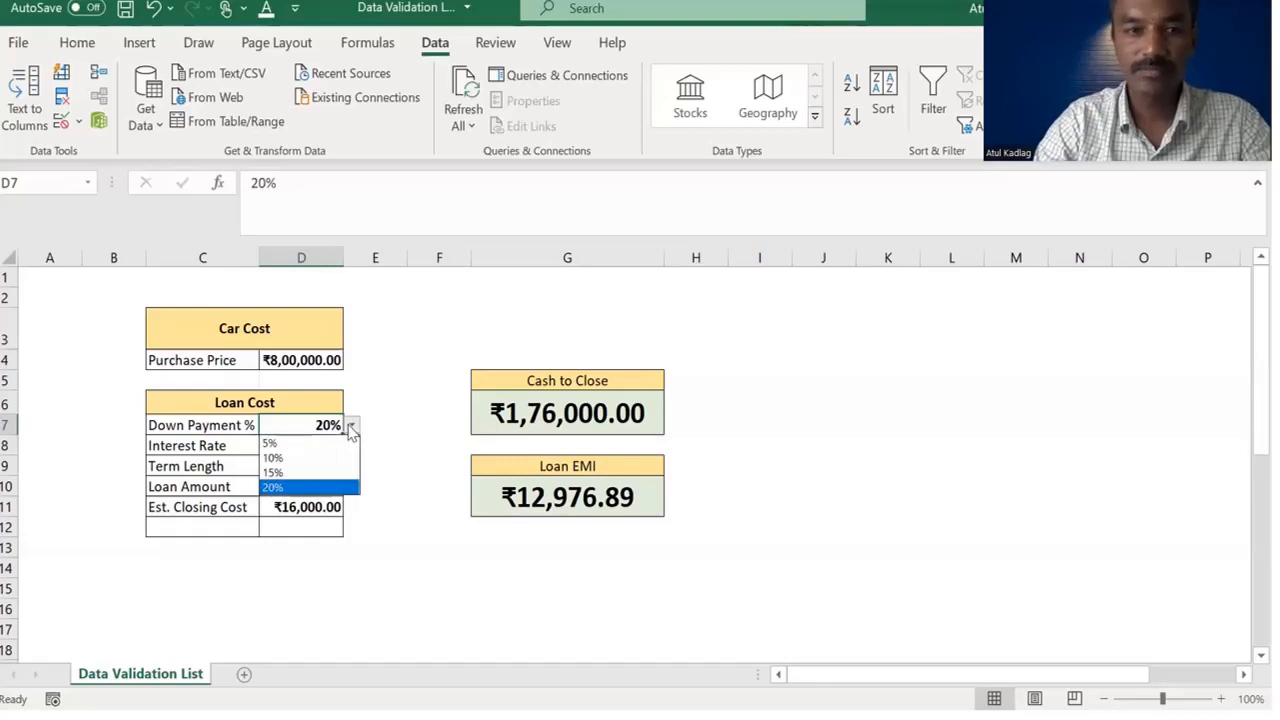
click(310, 458)
click(352, 425)
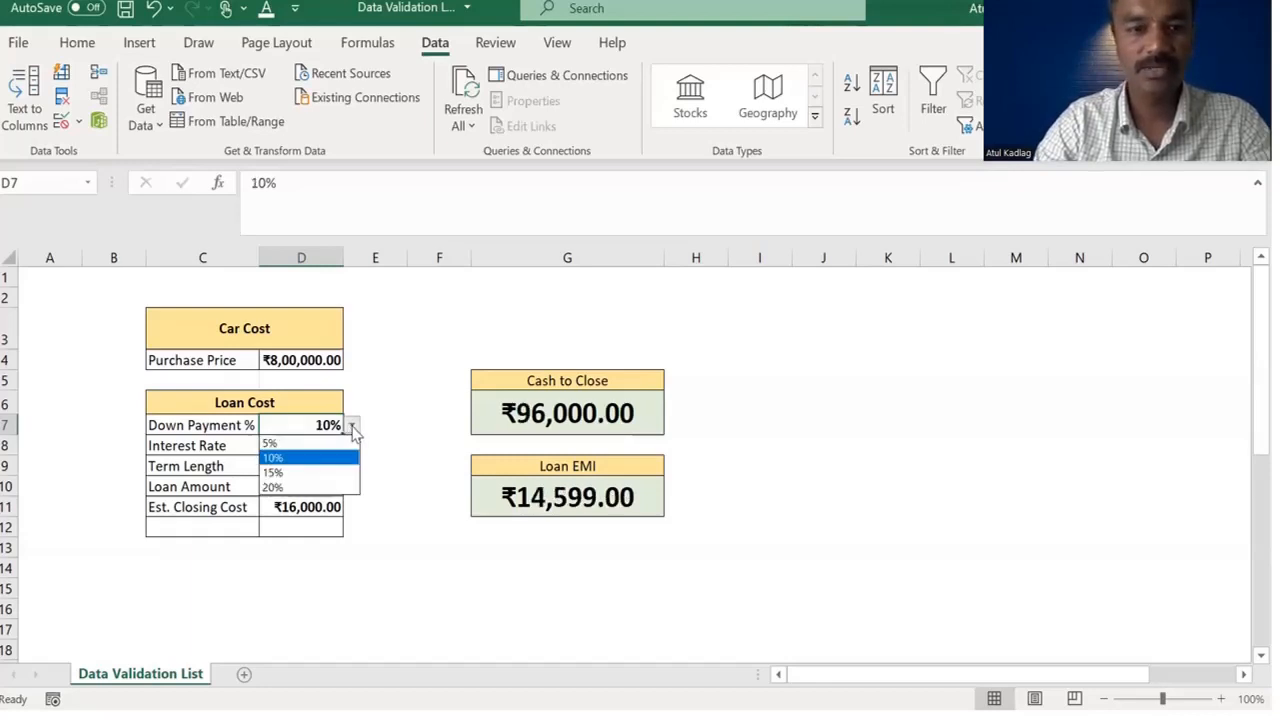
click(333, 473)
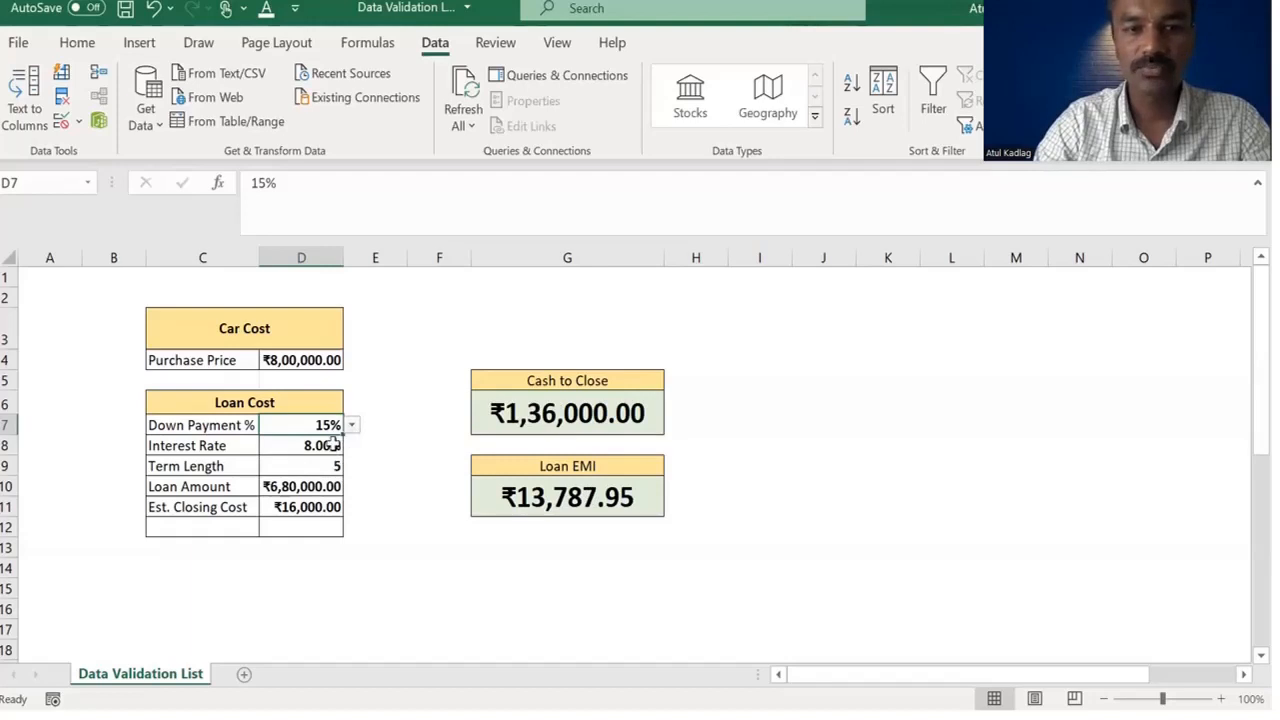
Step: Add a list data validation to term length cell D9 with the source values 3,5,8,10
click(332, 468)
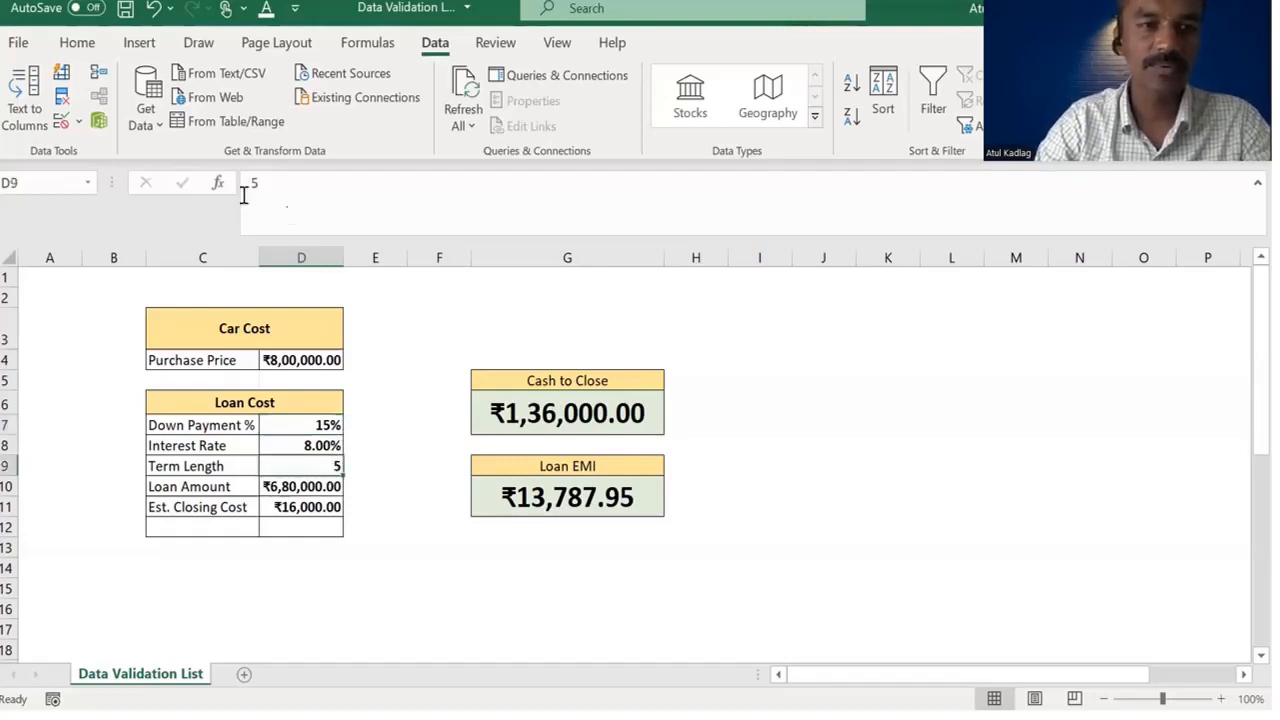
click(61, 120)
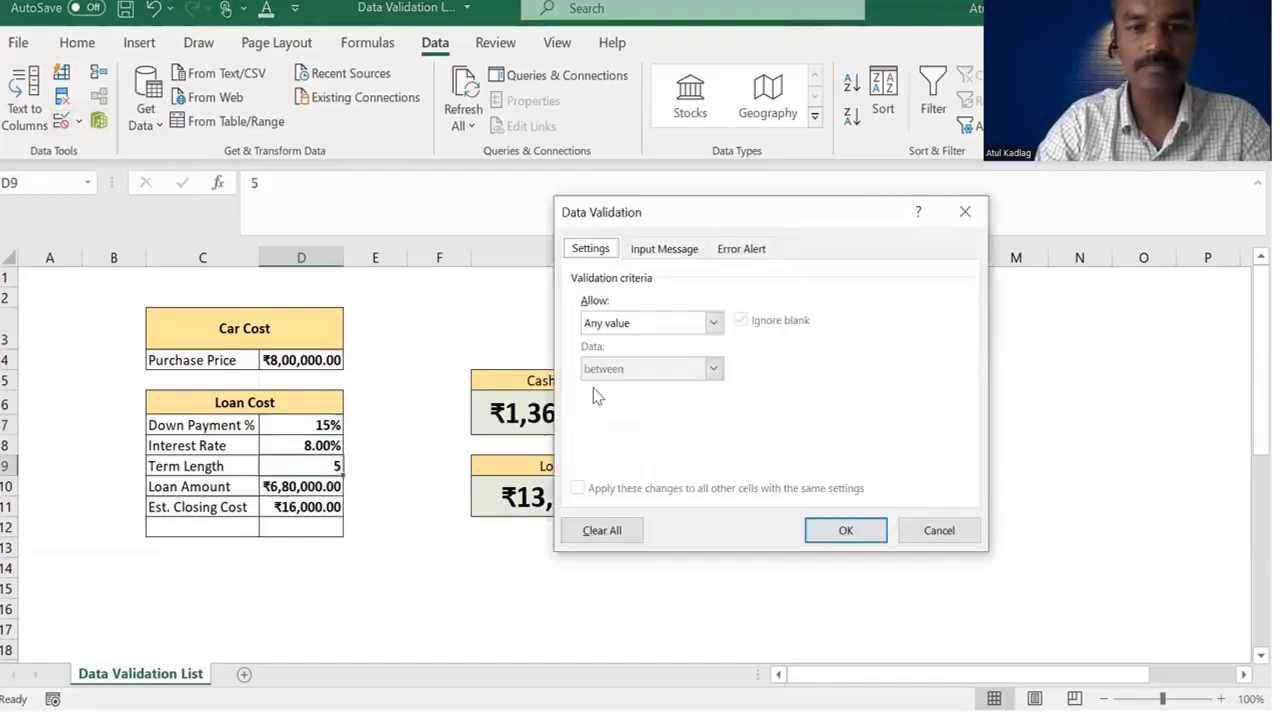
click(690, 325)
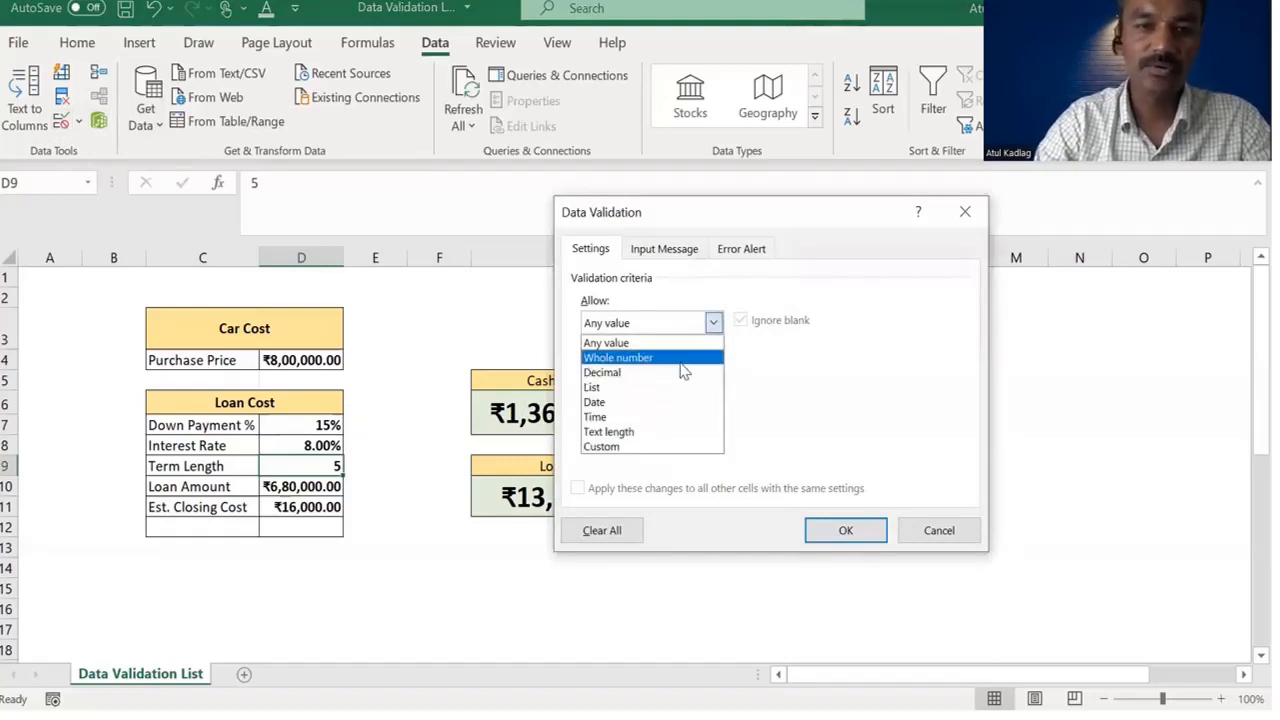
click(670, 387)
click(658, 413)
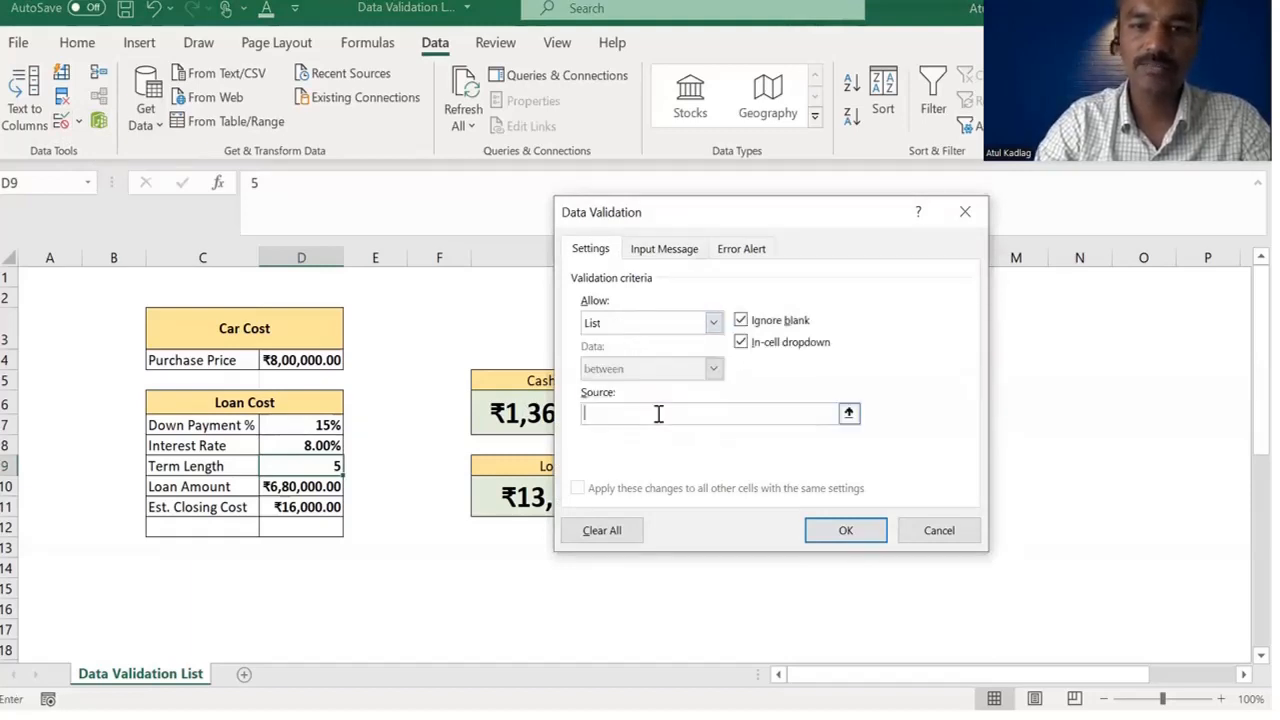
text(3,5,8,1)
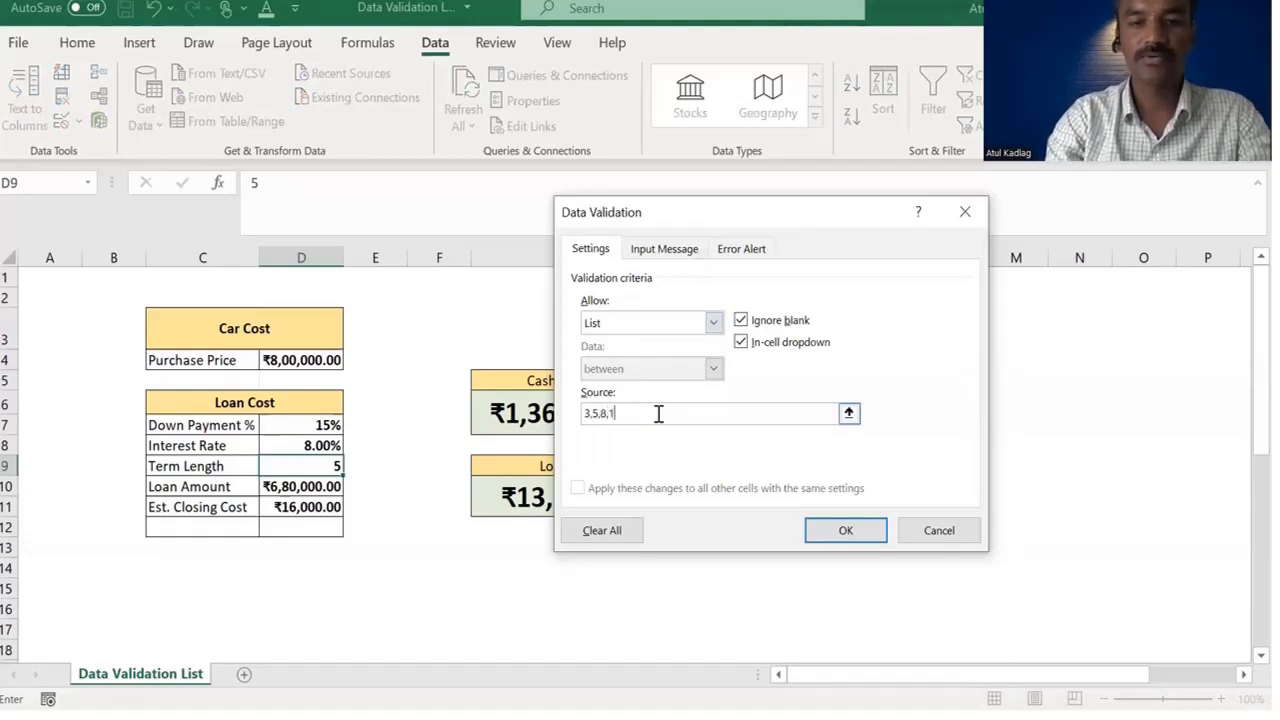
text(0)
click(845, 530)
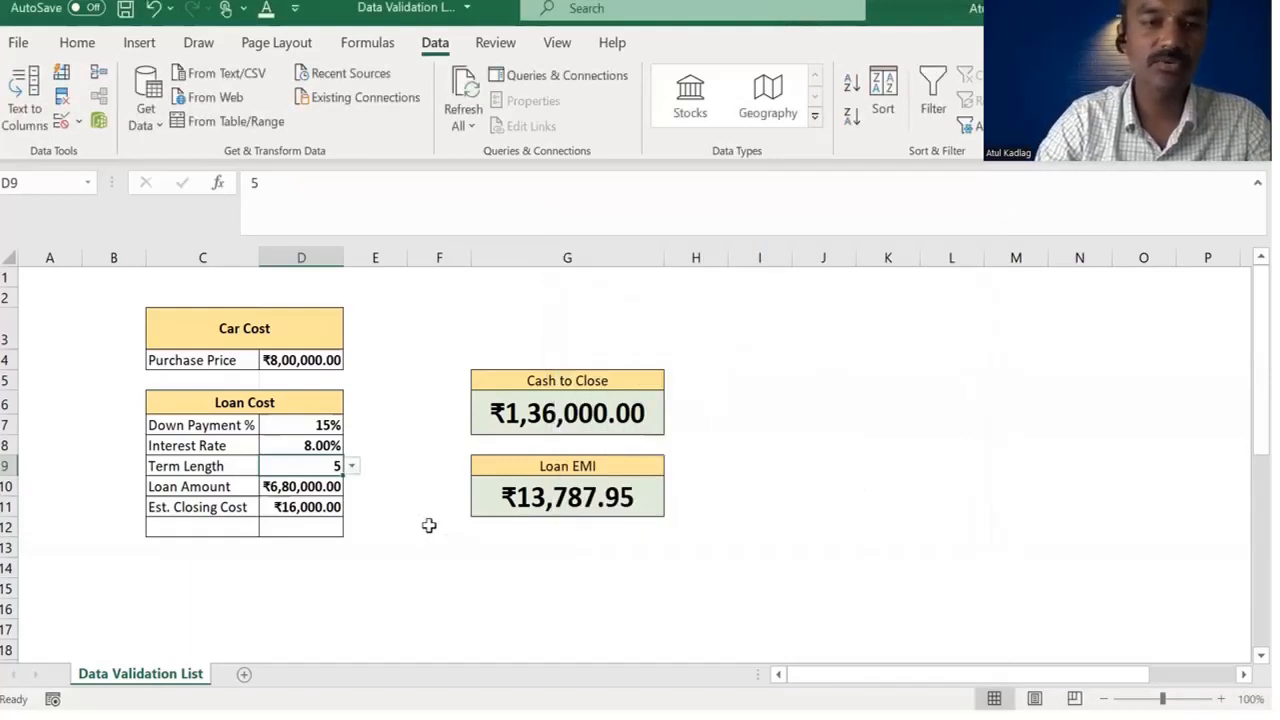
Step: Try a term length of 8 from the list in cell D9, and set it to 10
click(352, 466)
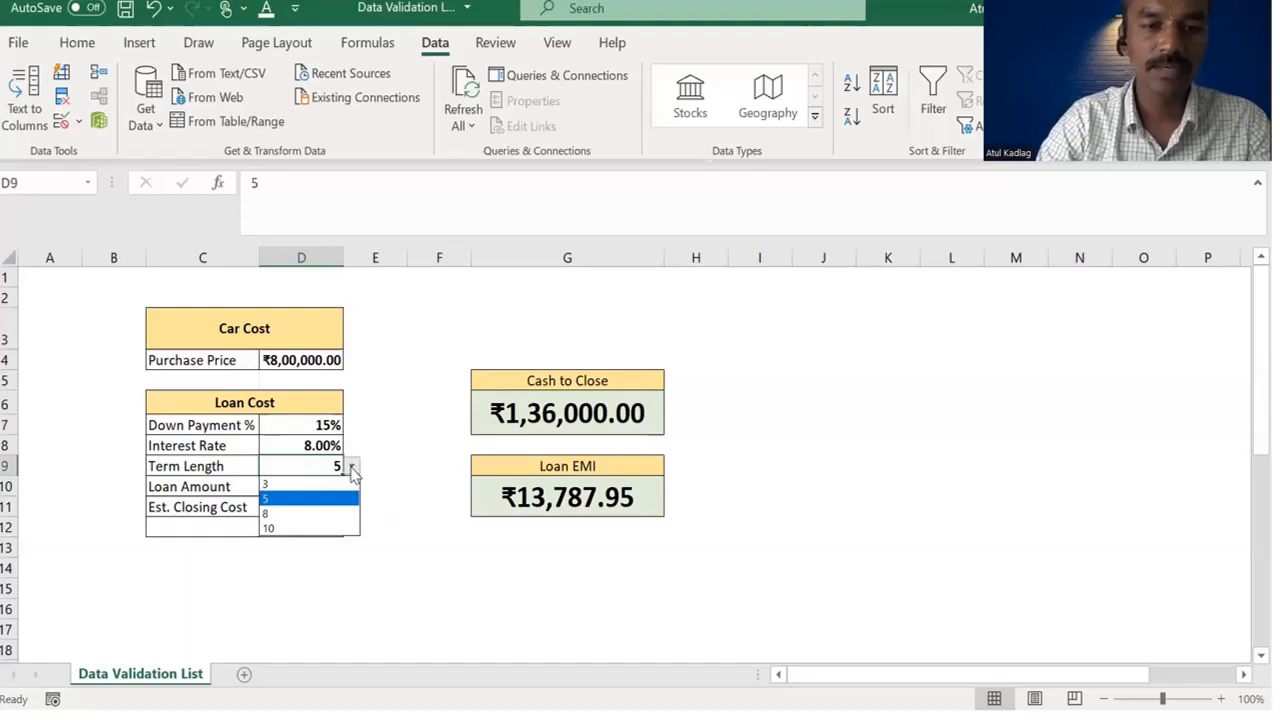
click(322, 514)
click(352, 466)
click(305, 528)
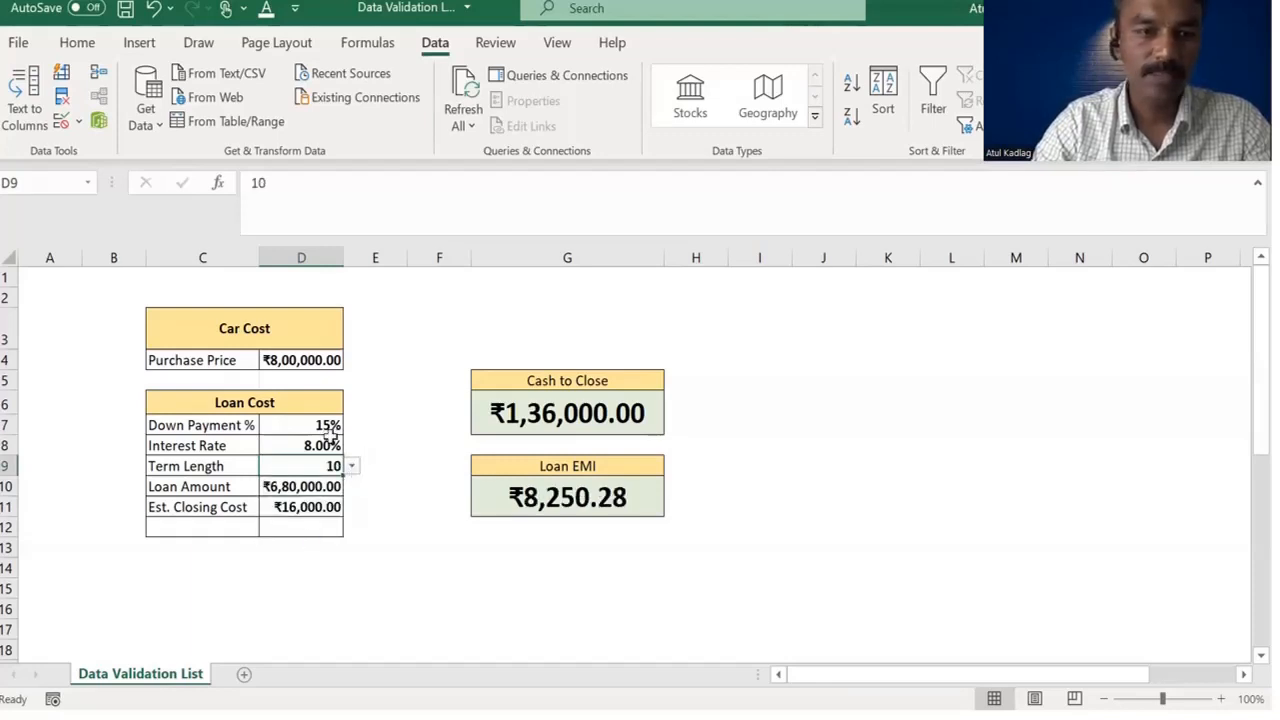
Step: Try a down payment of 10% from the list in cell D7, and set it to 20%
click(332, 424)
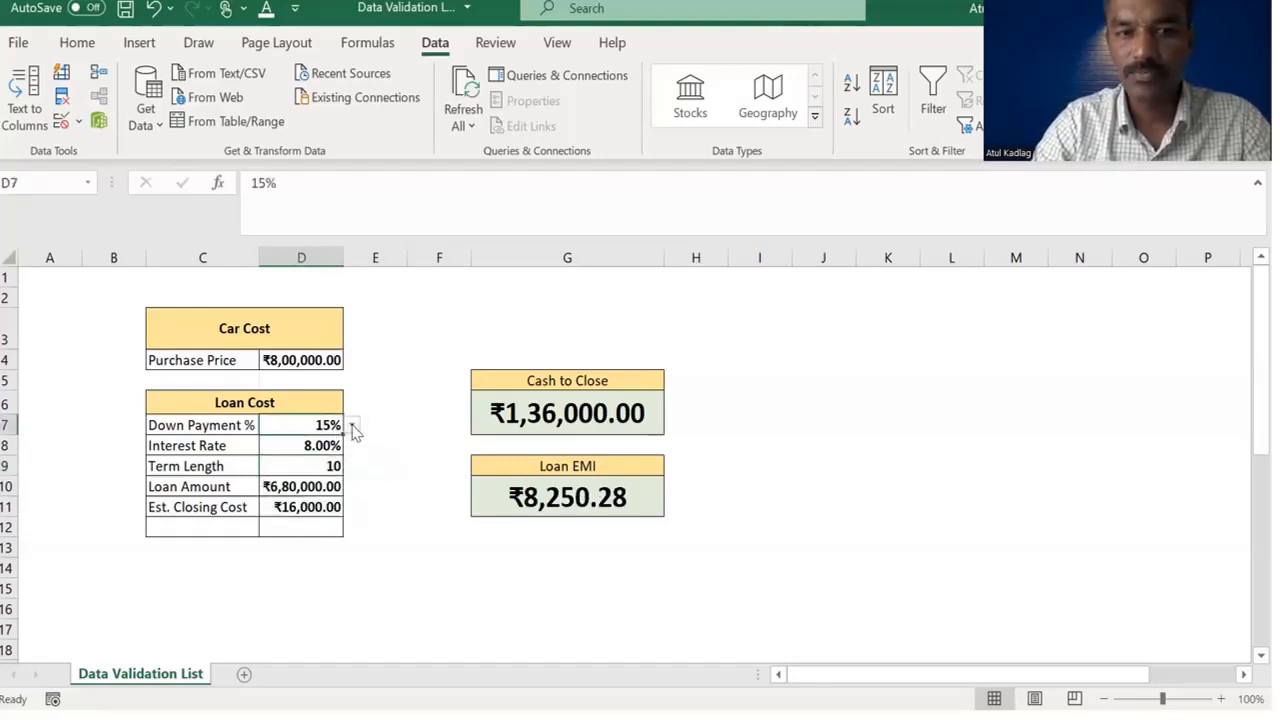
click(352, 425)
click(300, 458)
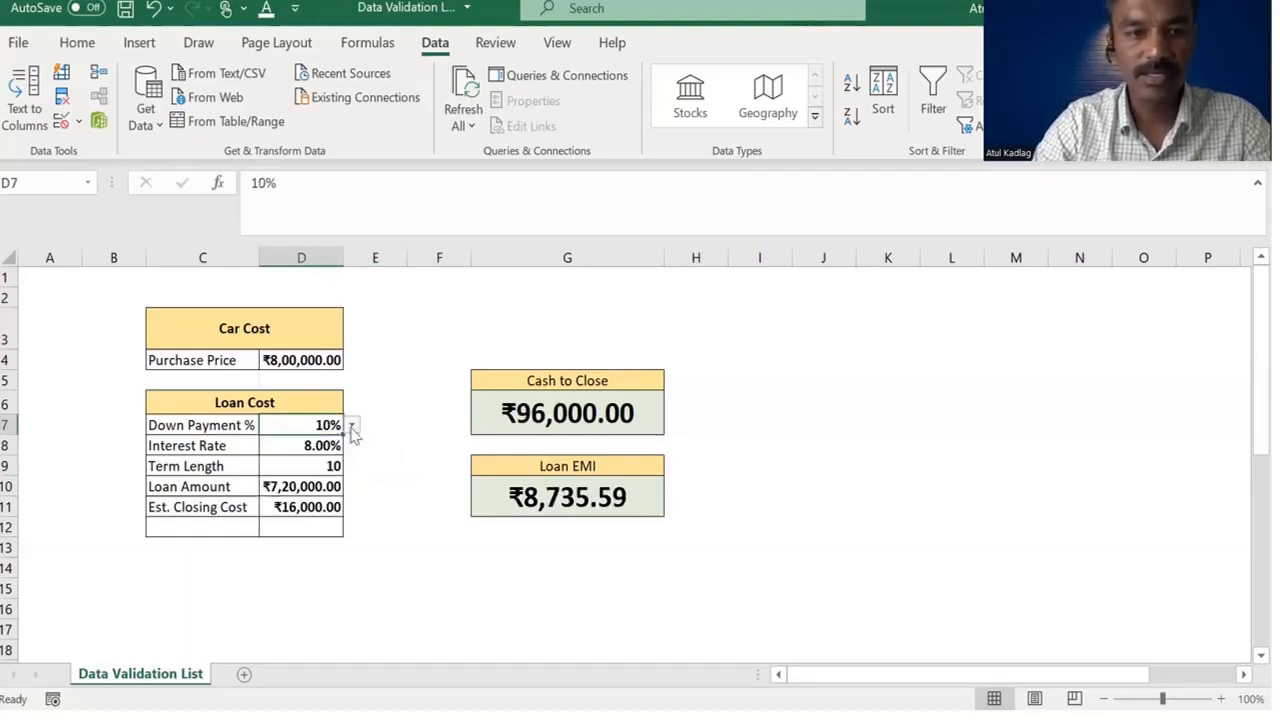
click(352, 425)
click(318, 487)
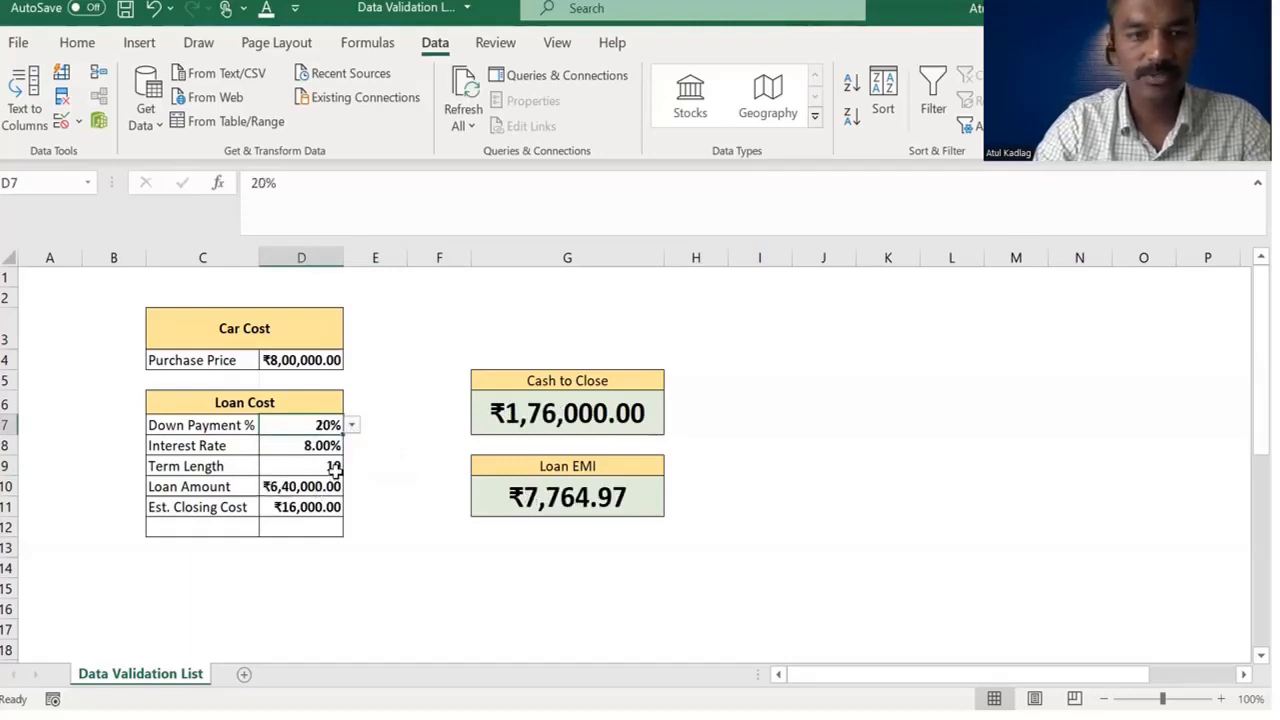
click(333, 466)
click(352, 466)
key(Escape)
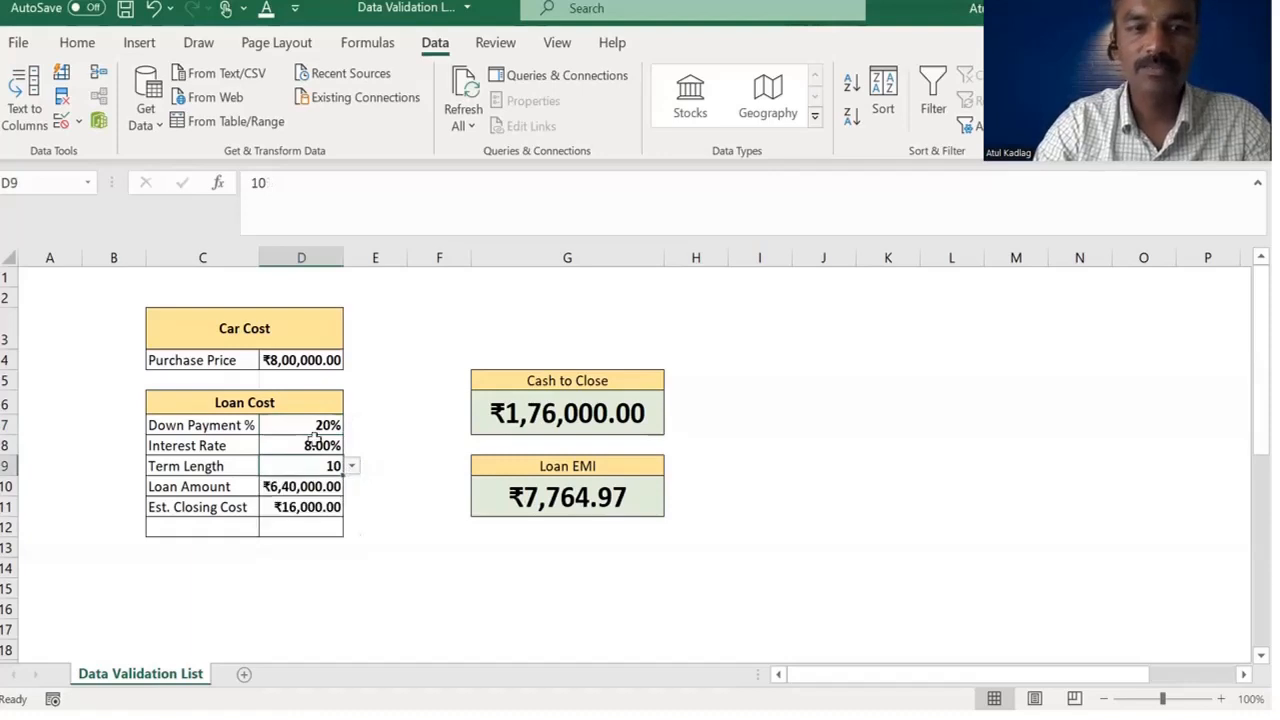
key(Up)
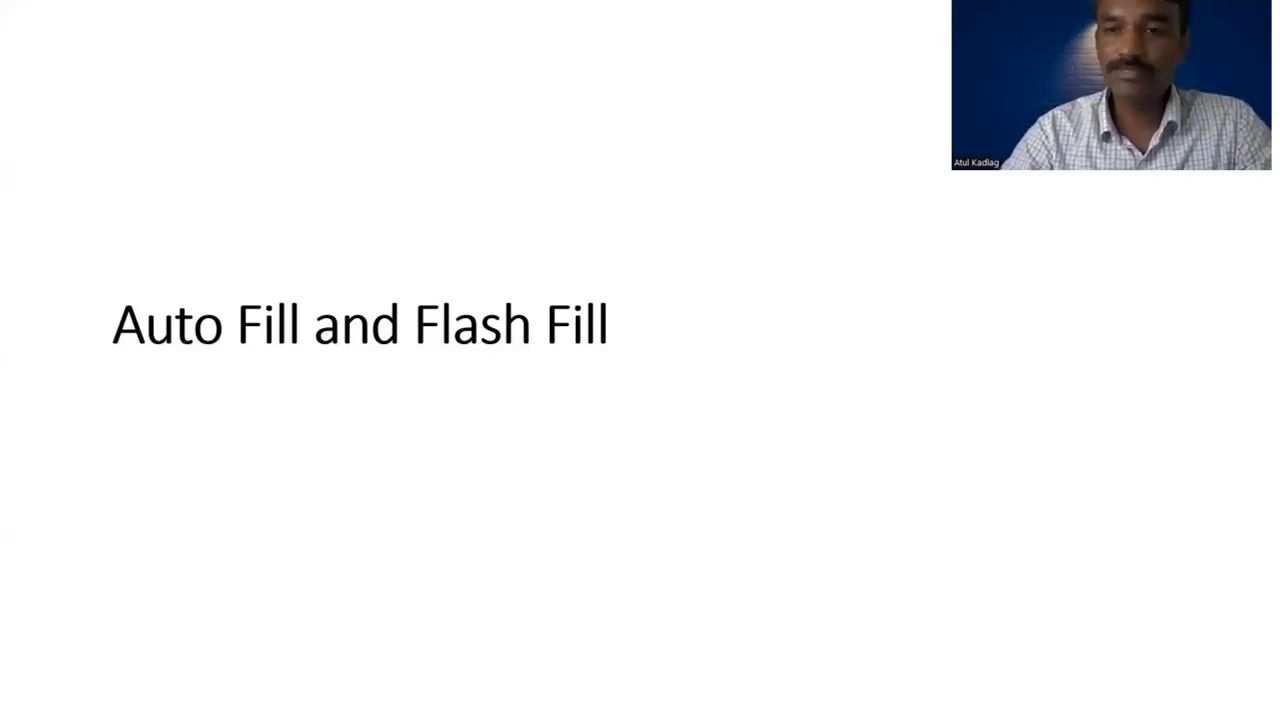
click(506, 497)
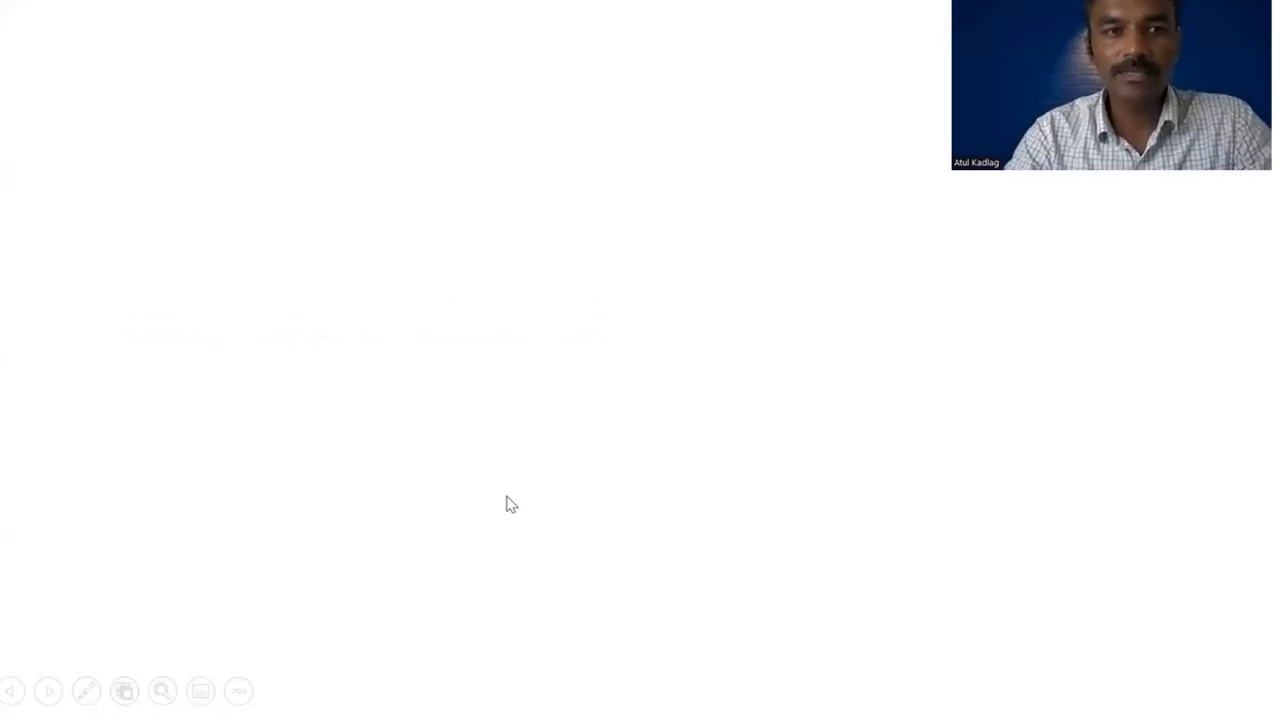
click(506, 497)
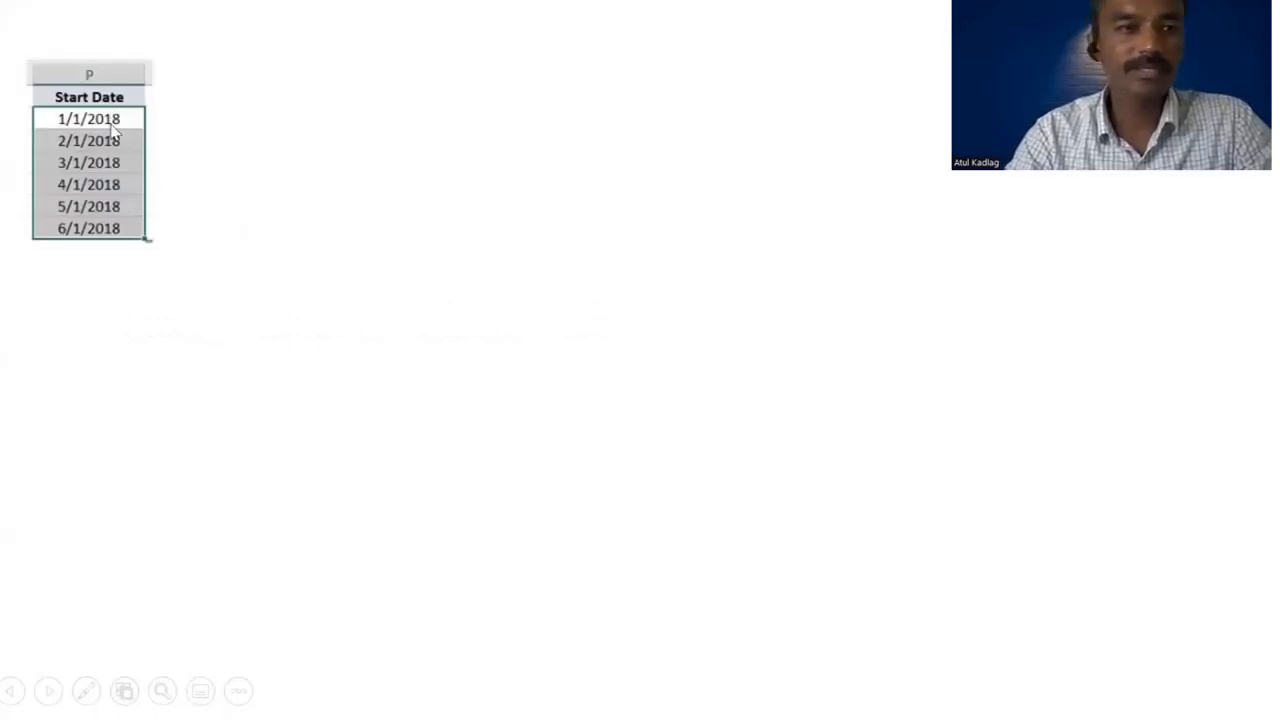
click(145, 243)
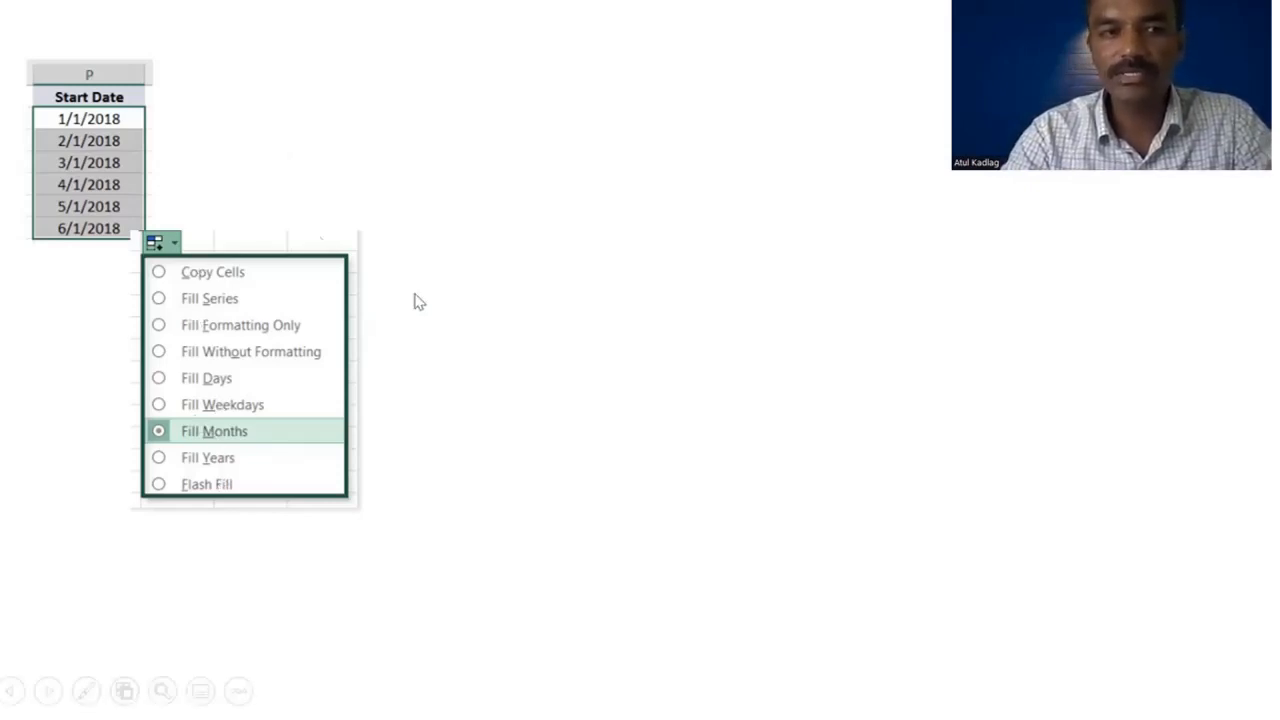
click(310, 232)
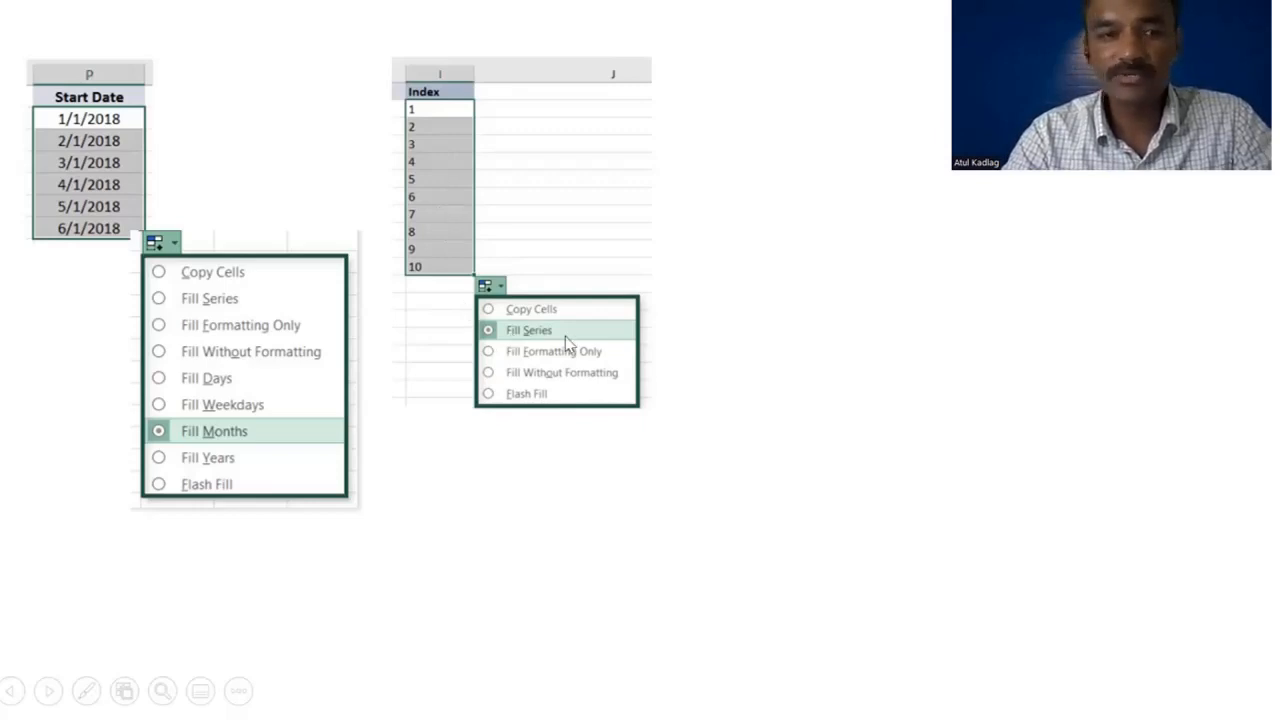
click(538, 451)
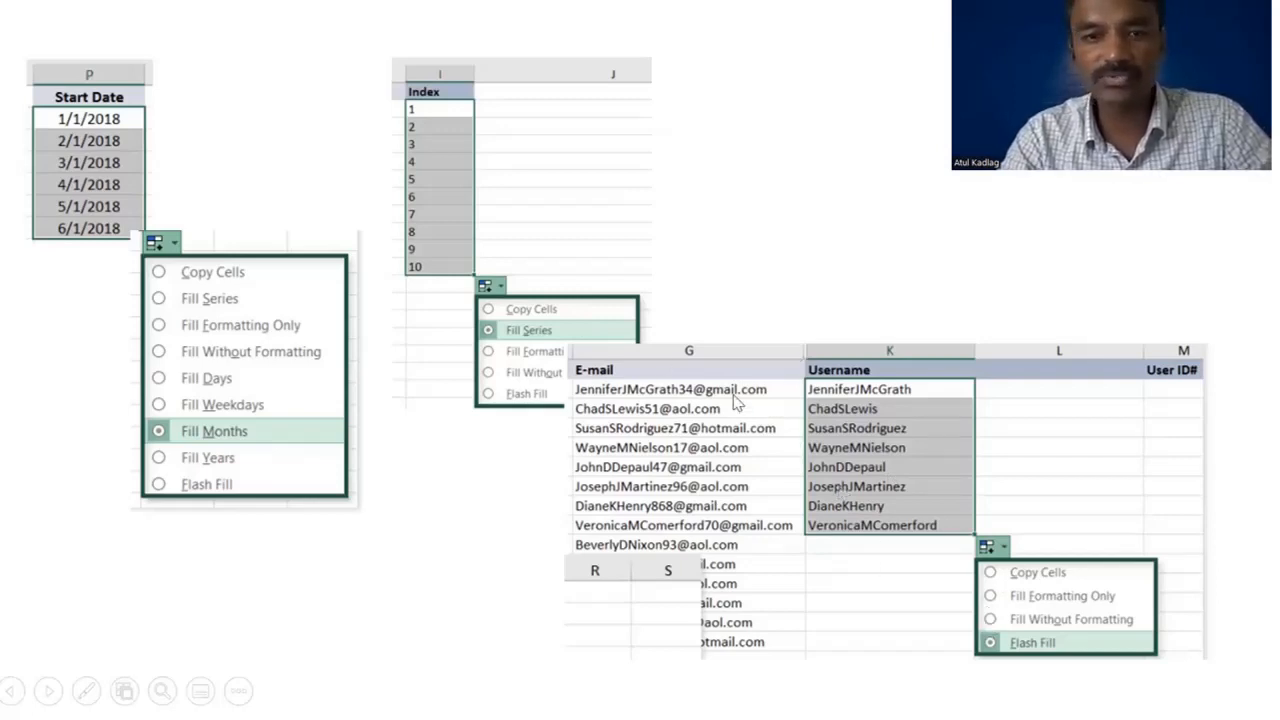
click(735, 290)
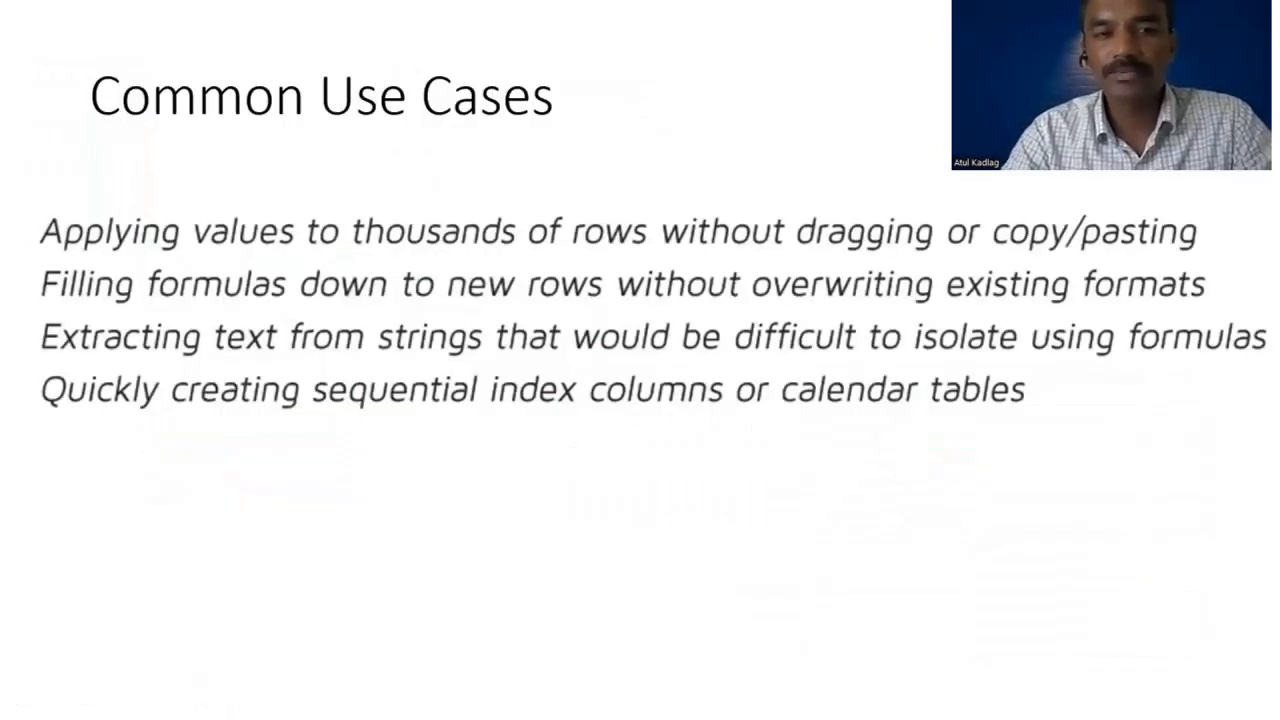
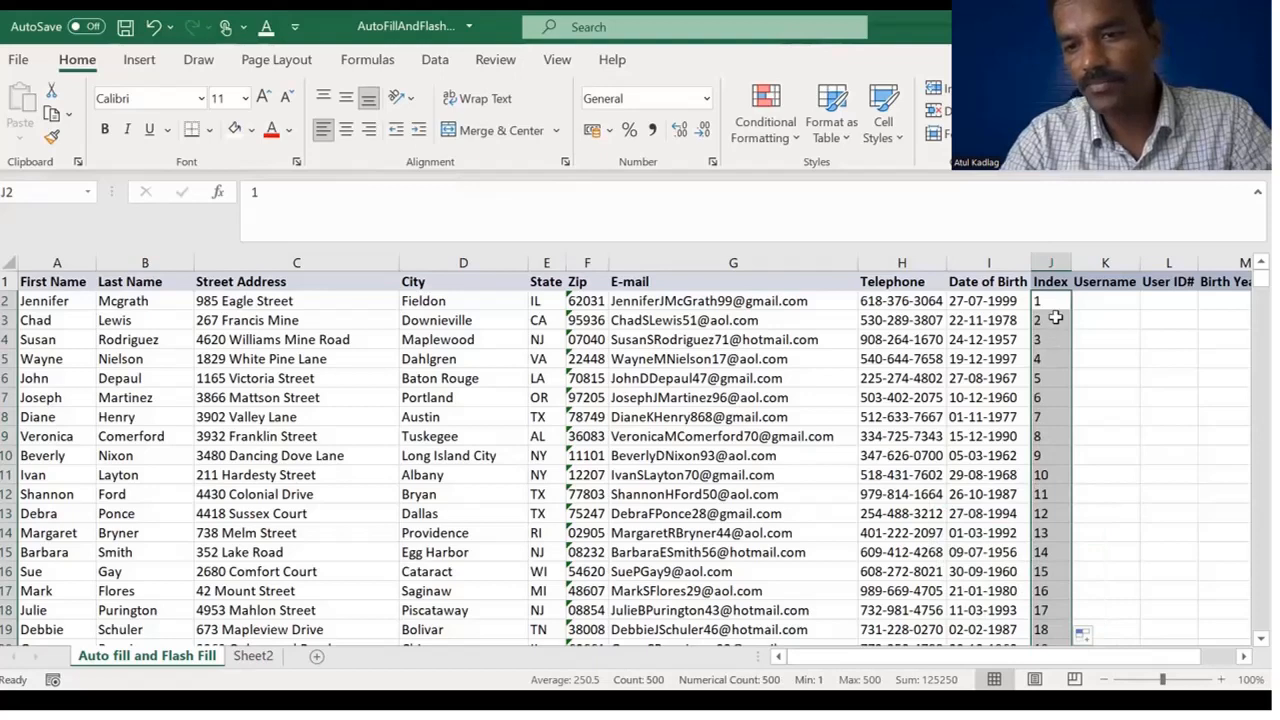
Step: Undo the last fill of the Index column, keeping only the 1 in J2
click(1055, 318)
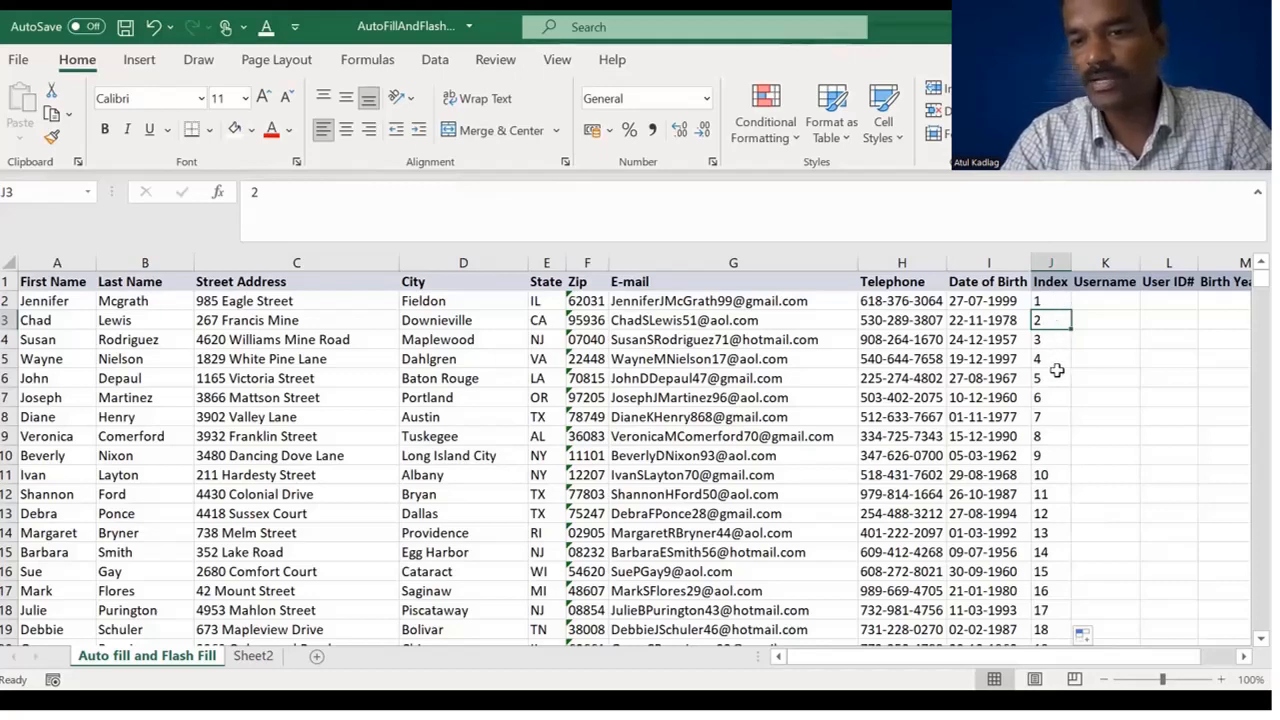
click(1054, 299)
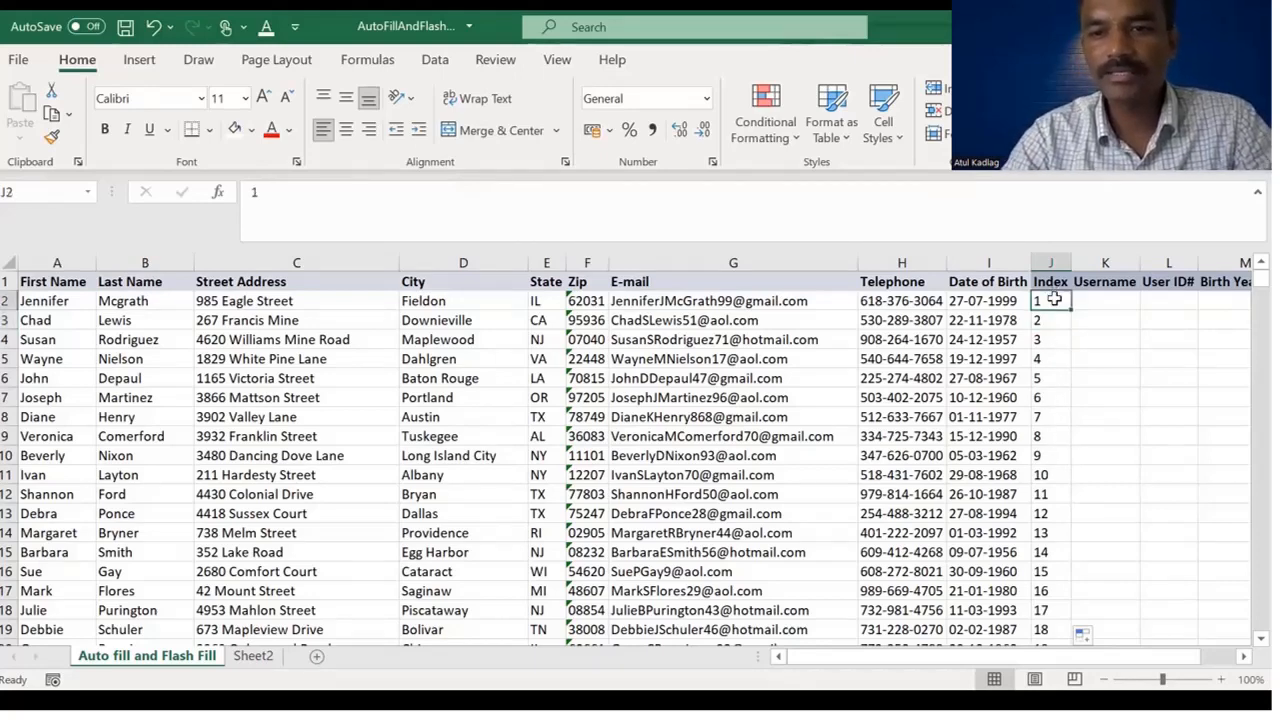
key(ctrl+z)
click(1054, 301)
key(Return)
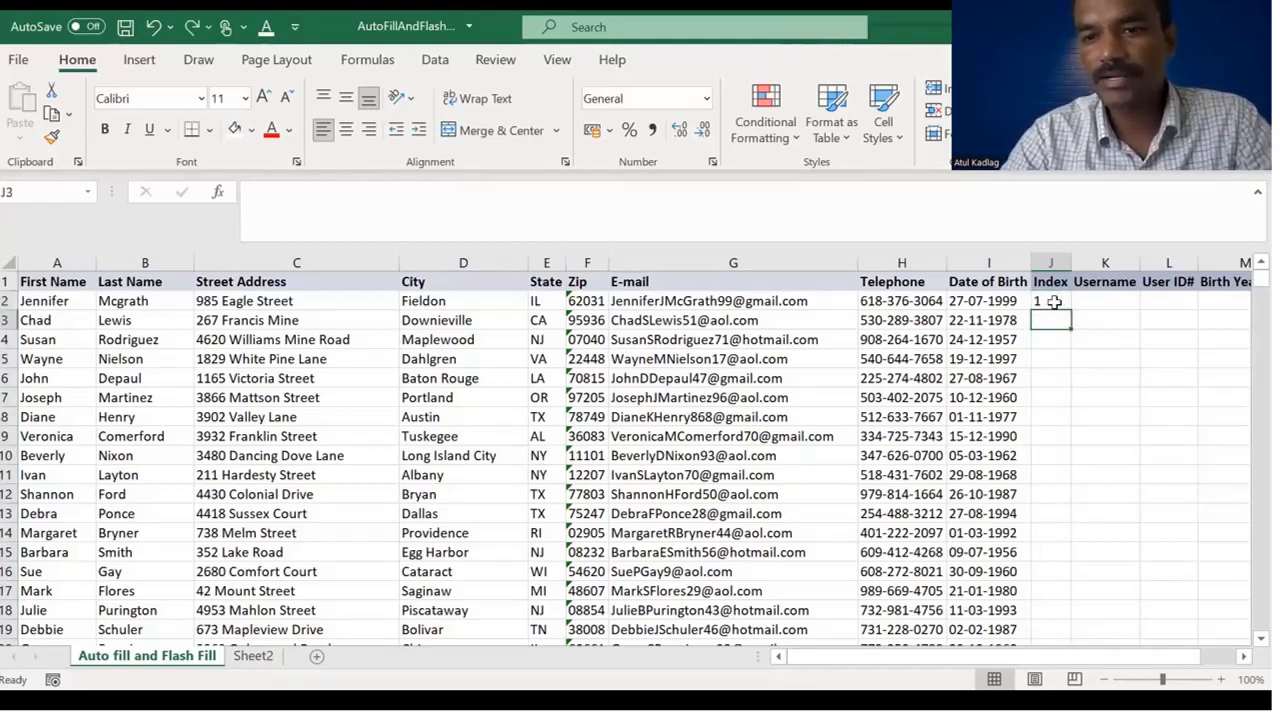
Step: Enter 2 in J3 and auto fill the Index column down from the starting values in J2:J3
text(2)
drag(1054, 301, 1058, 312)
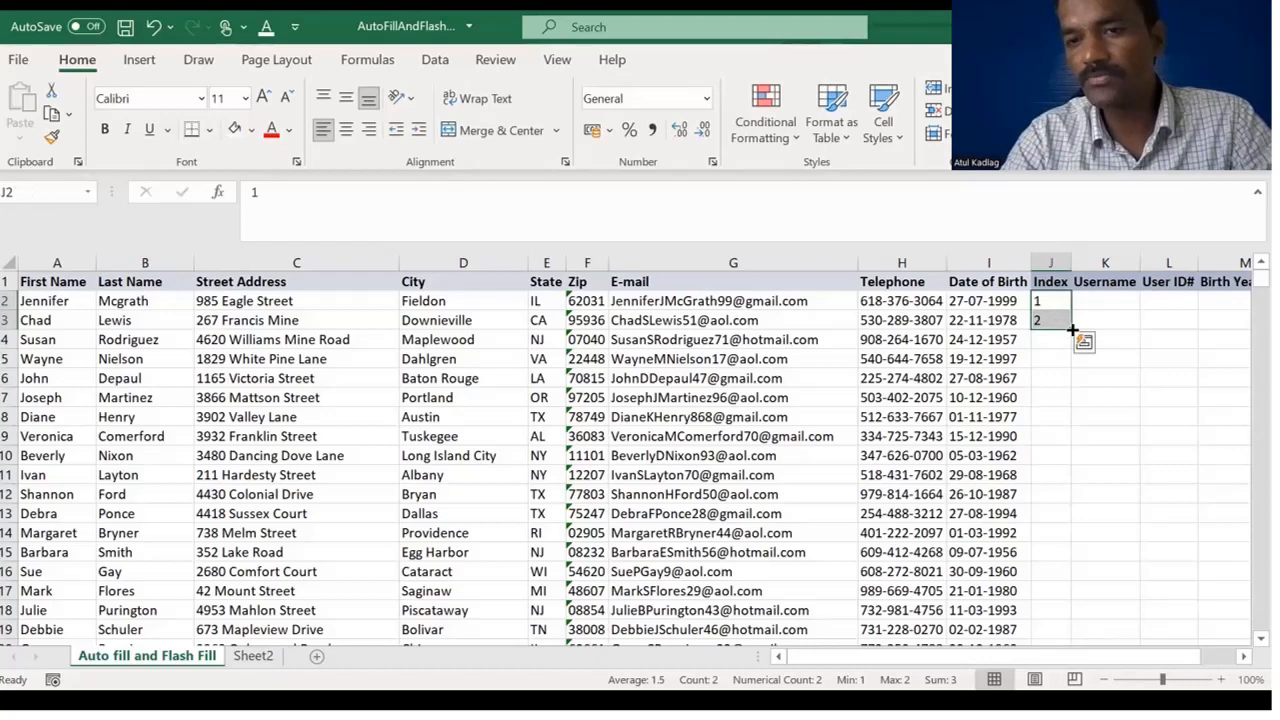
double_click(1072, 330)
Step: Look through the values filled in the first rows of the Index column
click(1065, 417)
key(Down)
key(Down)
key(Down)
key(Down)
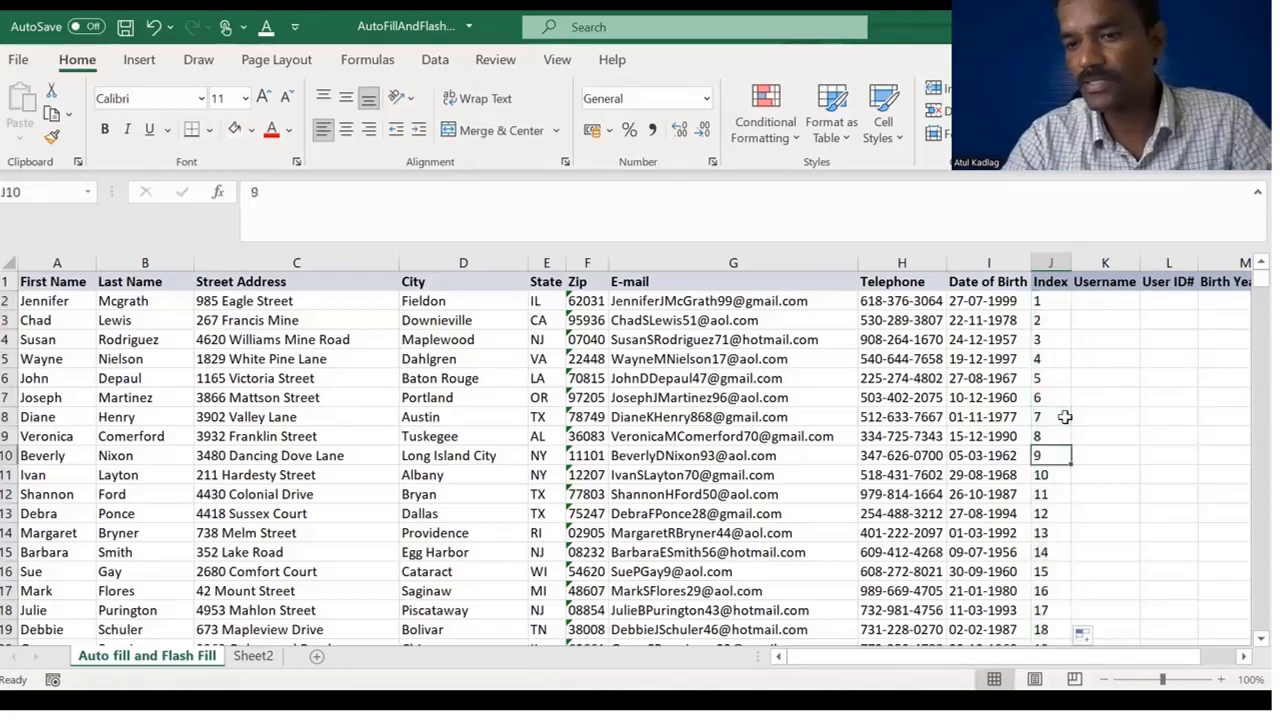
key(Up)
key(Up)
key(Up)
key(Up)
key(Up)
key(Up)
key(Up)
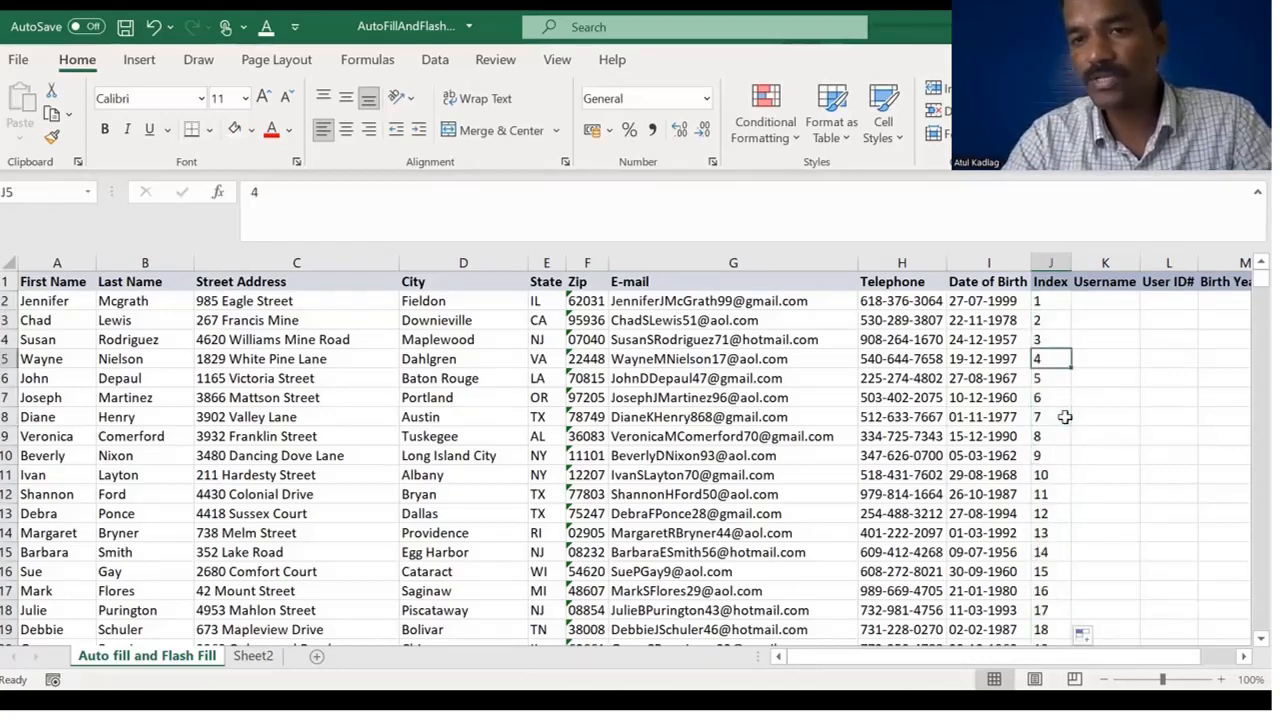
key(Down)
key(Down)
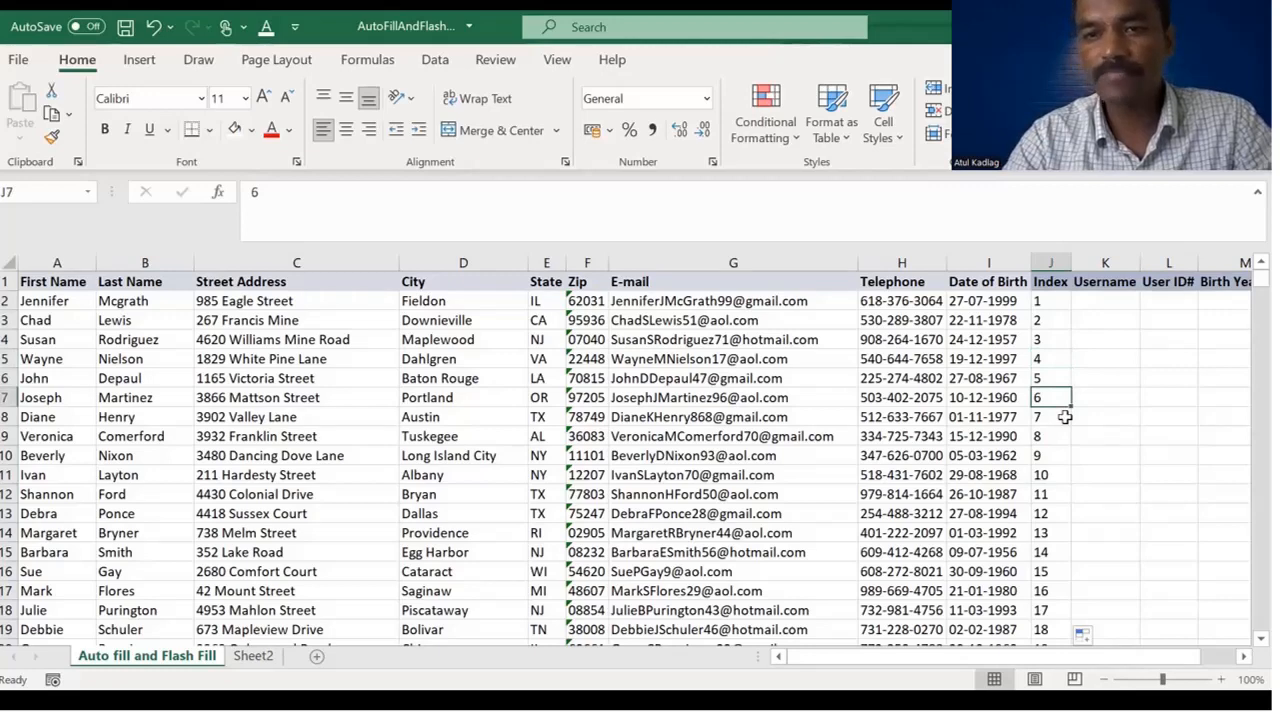
Step: Copy the first row's e-mail address from G2 into Username cell K2
click(1096, 305)
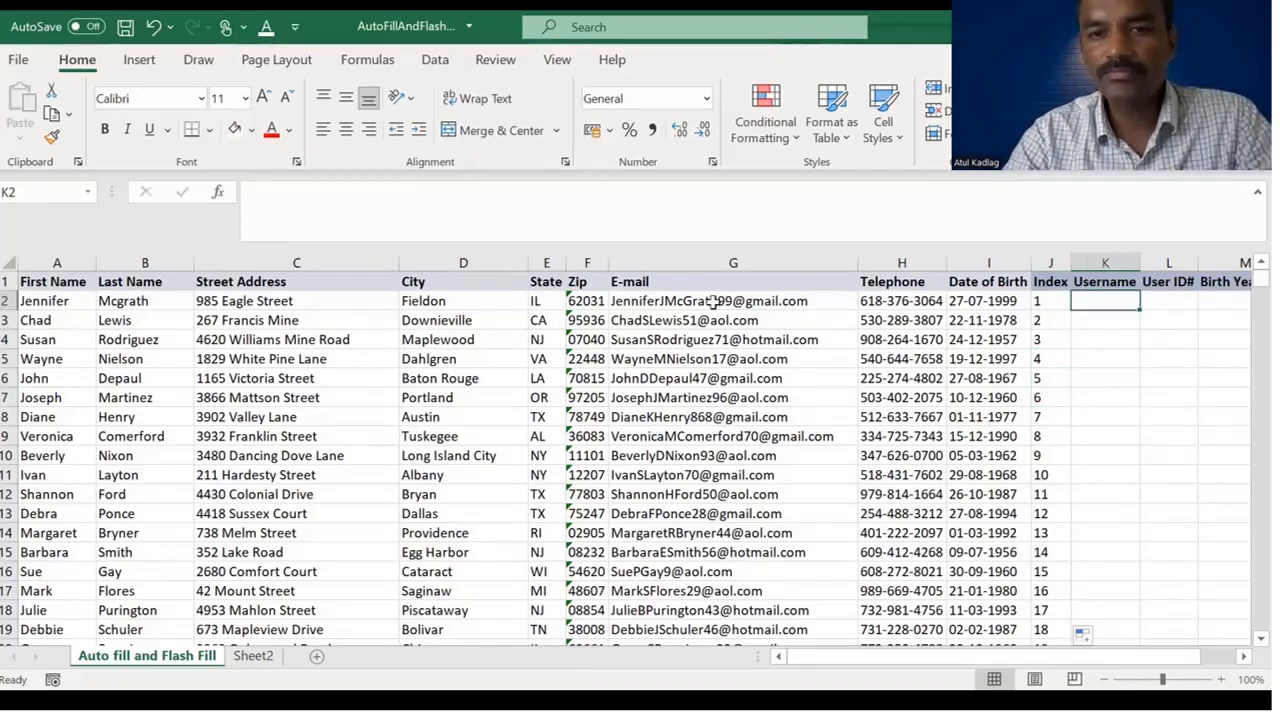
click(852, 300)
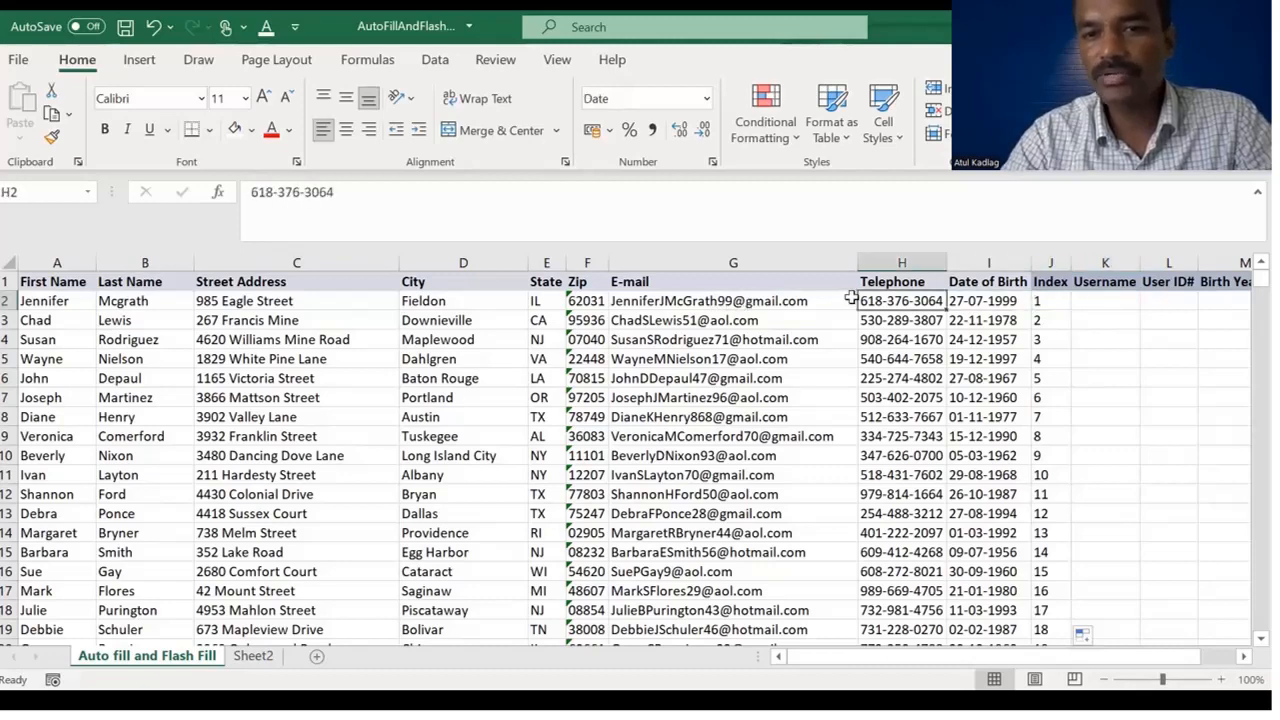
click(848, 300)
key(ctrl+c)
key(Right)
key(Right)
key(Right)
key(Right)
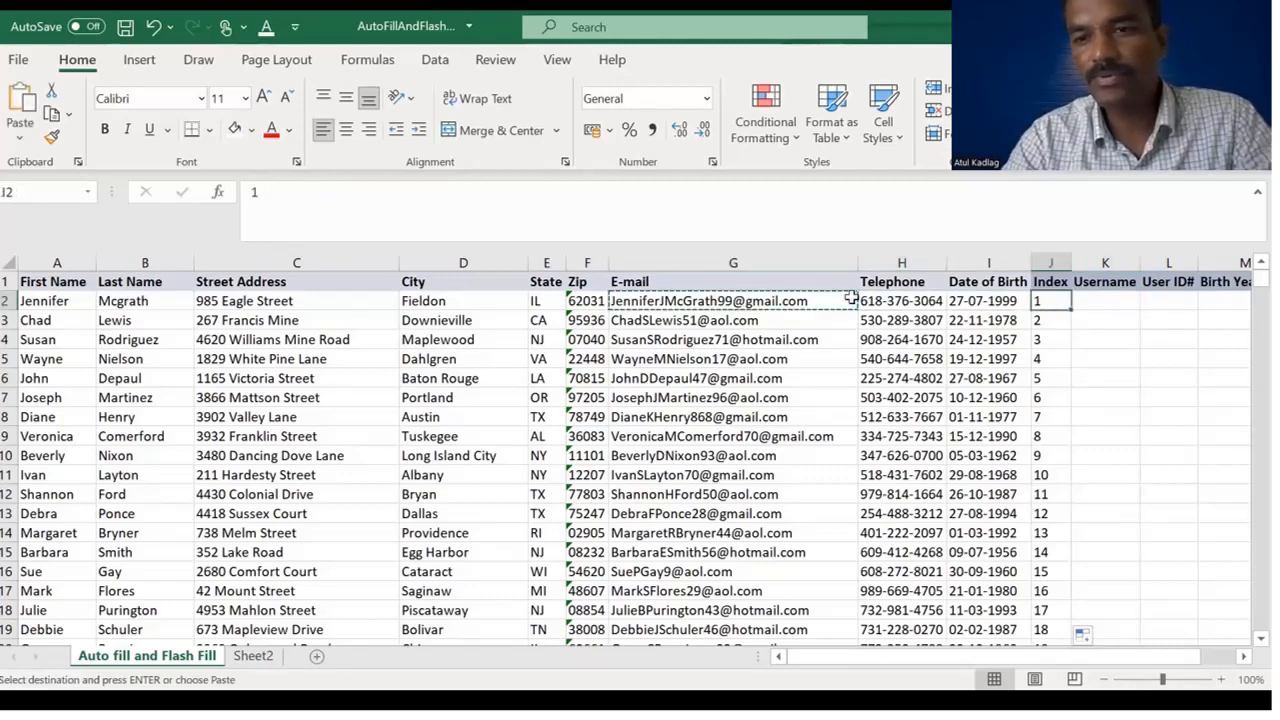
key(ctrl+v)
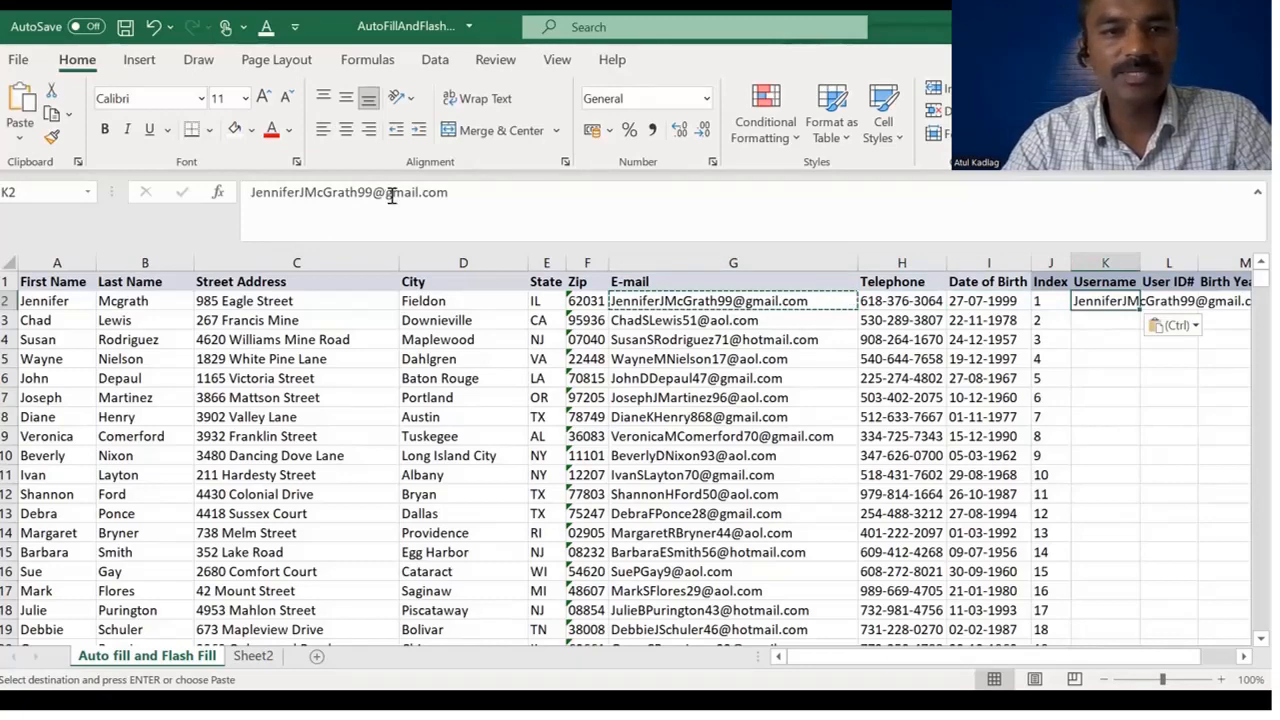
Step: Trim the pasted address in K2 to the part before the @ sign and autofit the width of column K
drag(373, 192, 462, 199)
key(BackSpace)
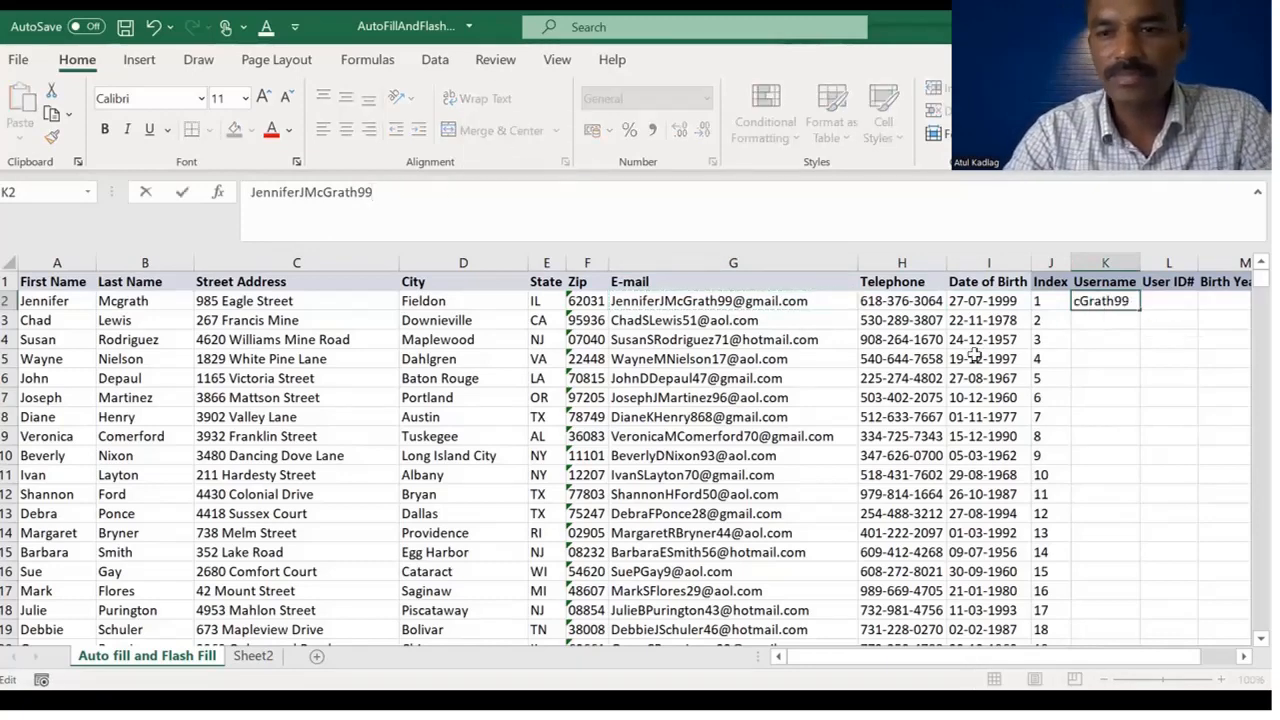
key(Return)
click(1122, 302)
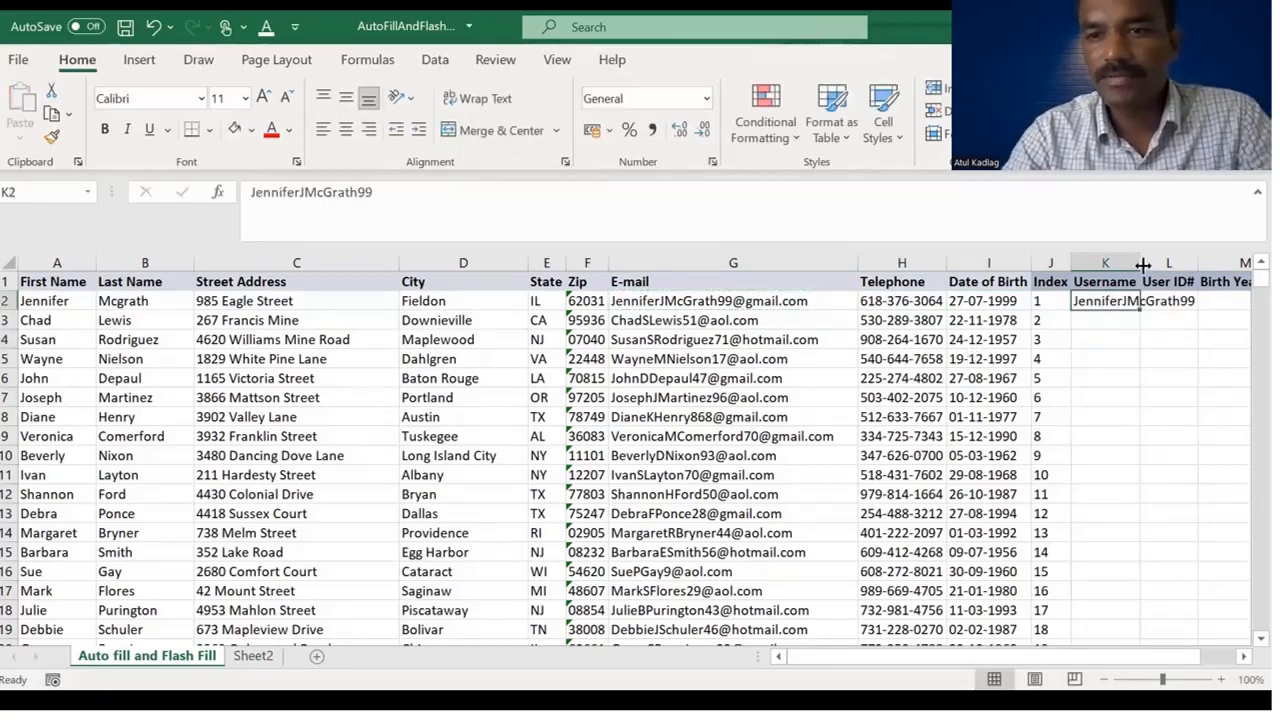
double_click(1142, 265)
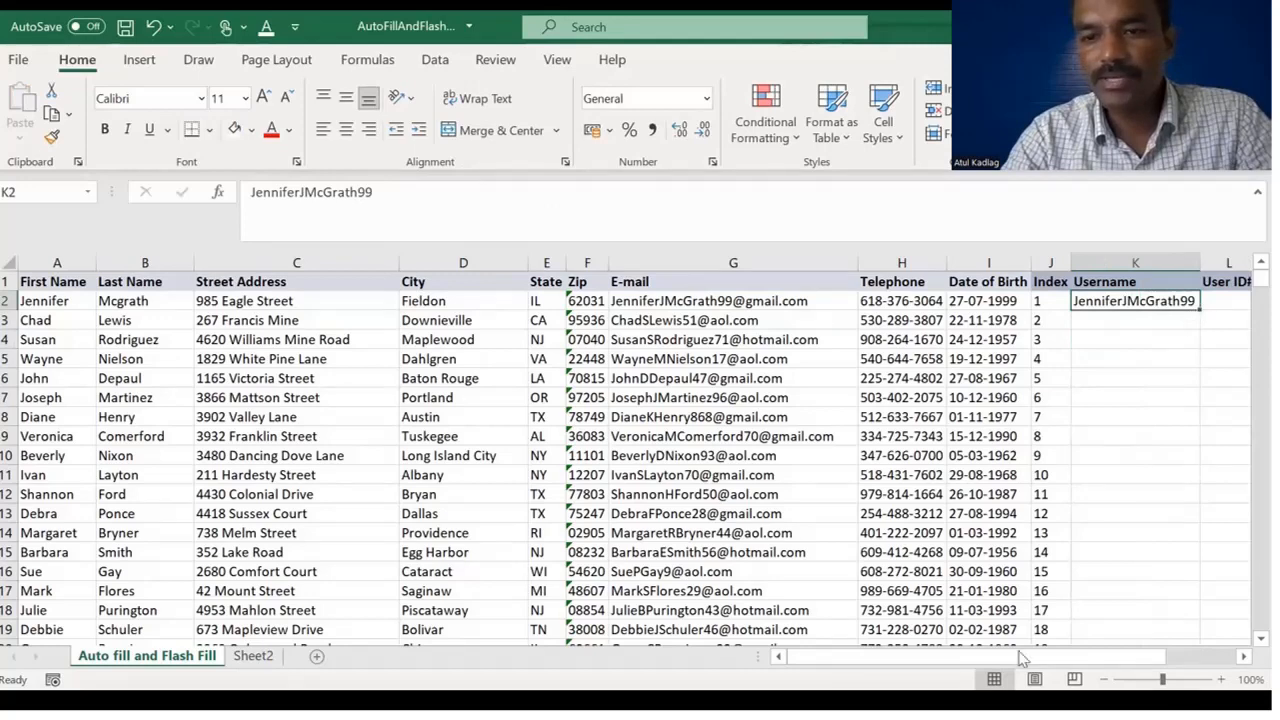
Step: Fill the Username column down from K2 with the Flash Fill option and autofit column K to the longest name
drag(1005, 657, 1138, 657)
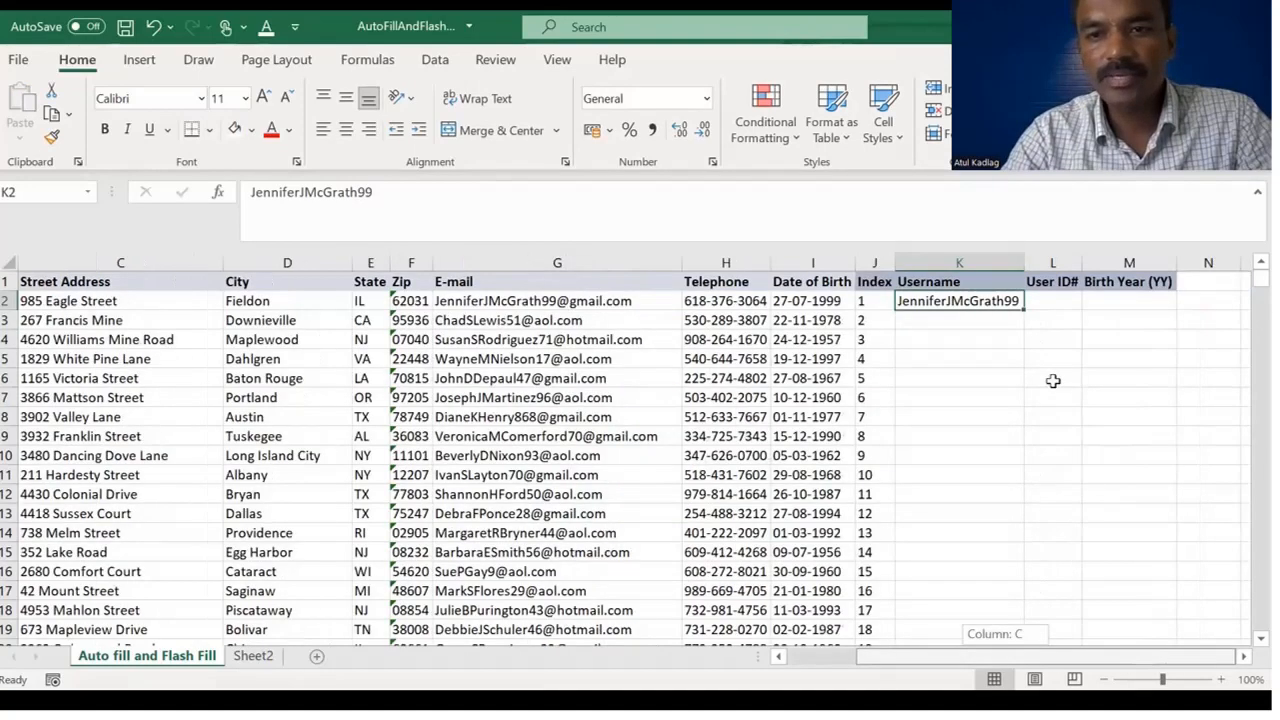
double_click(1023, 308)
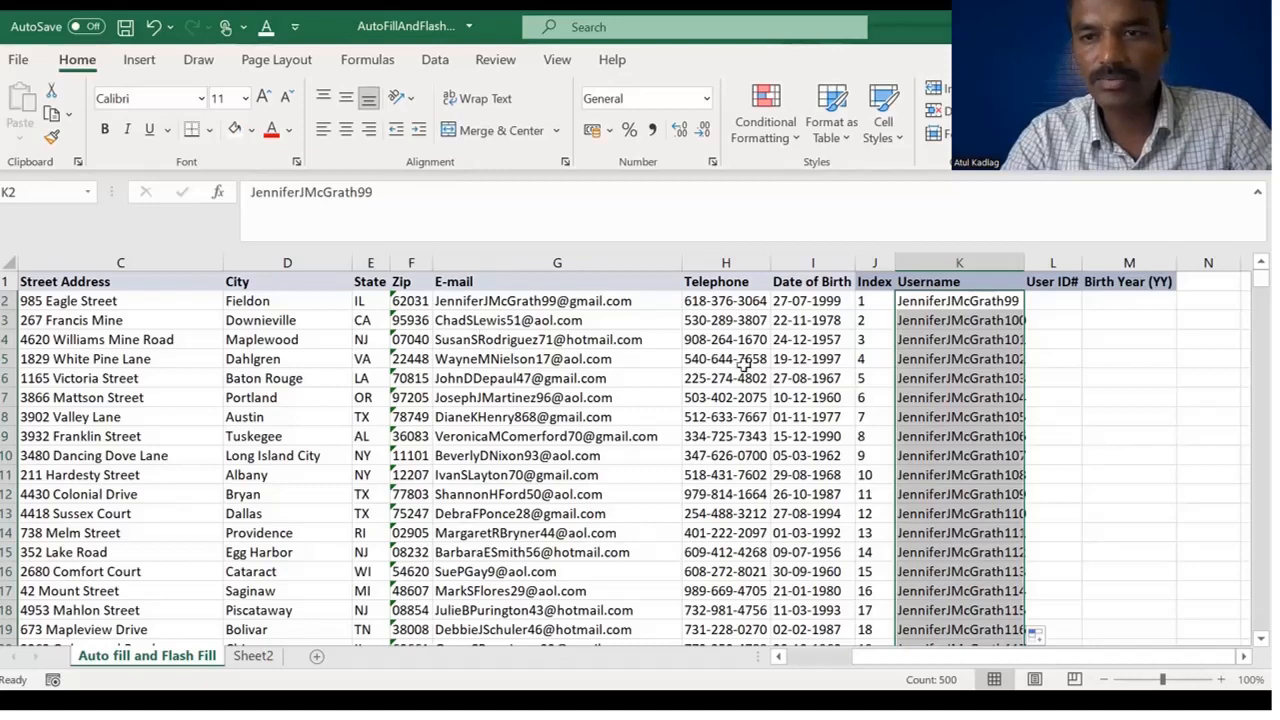
click(1041, 635)
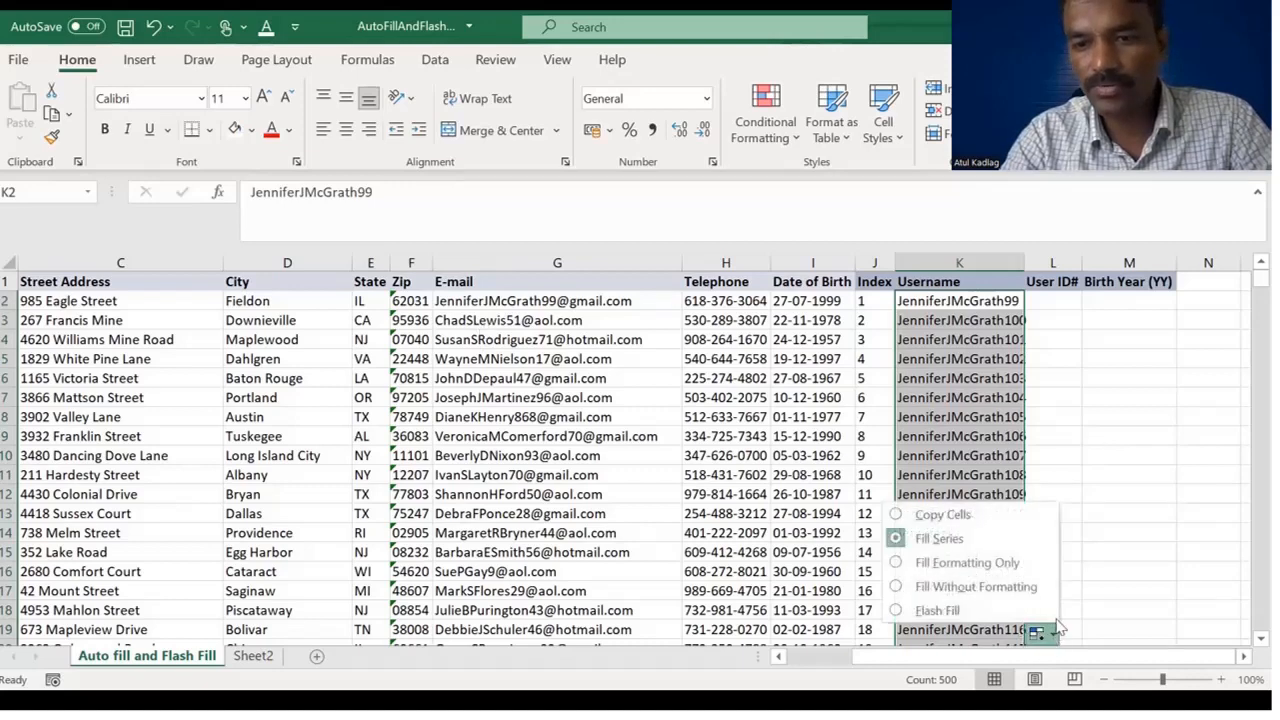
click(929, 614)
click(978, 355)
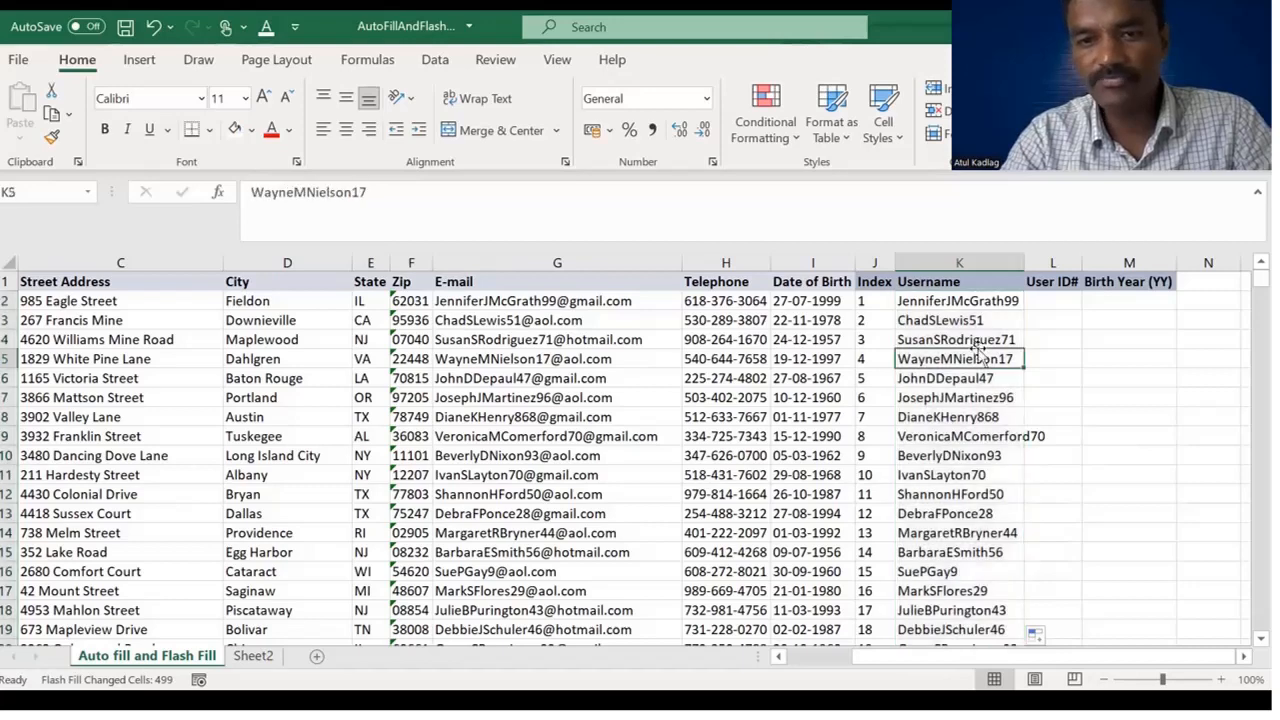
double_click(1021, 265)
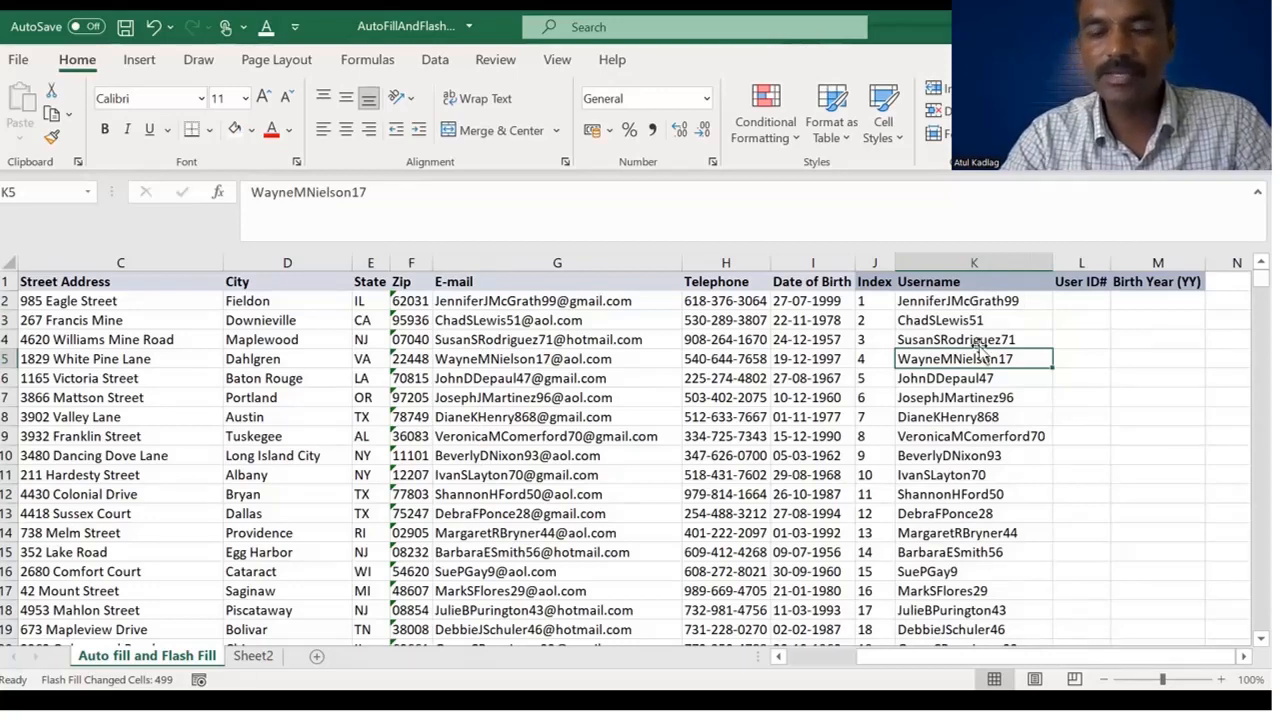
Step: Examine the digits before the @ sign in E-mail cells G2 and G3, undoing the accidental hyperlink in G3
key(Up)
key(Up)
key(Up)
key(Right)
key(Up)
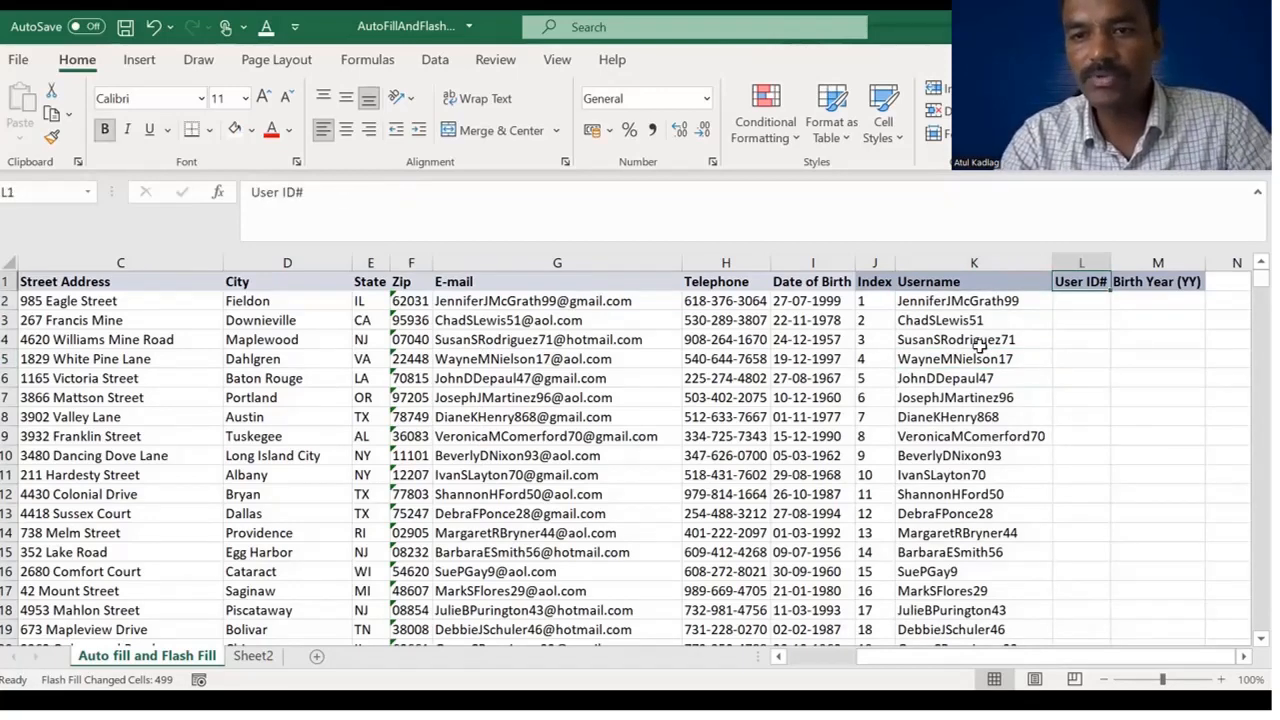
key(Down)
click(545, 300)
double_click(549, 300)
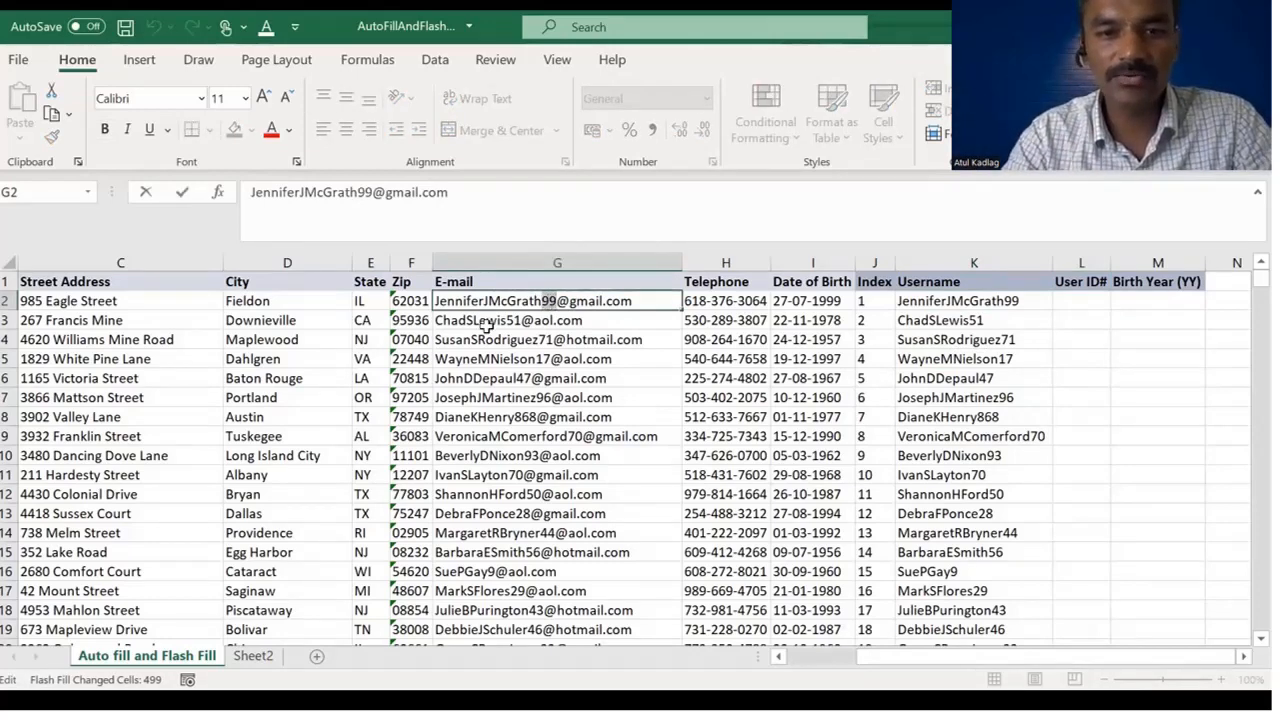
click(507, 320)
double_click(507, 320)
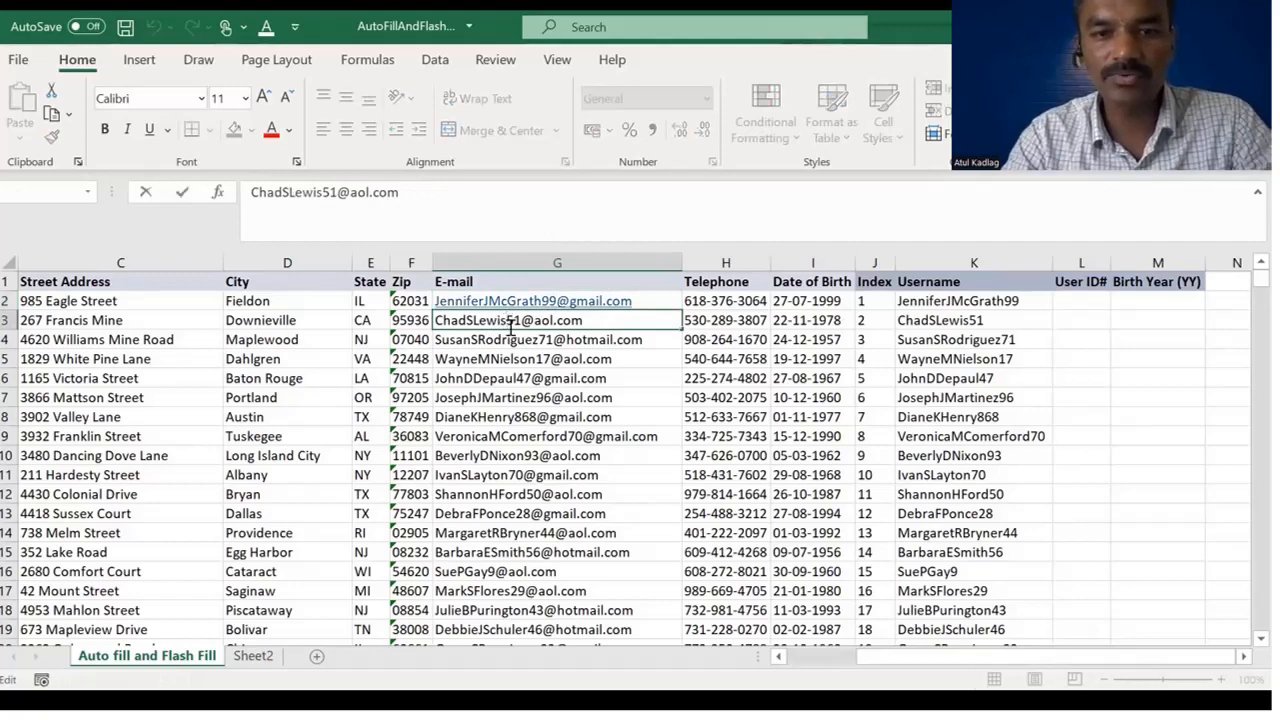
click(510, 340)
click(512, 355)
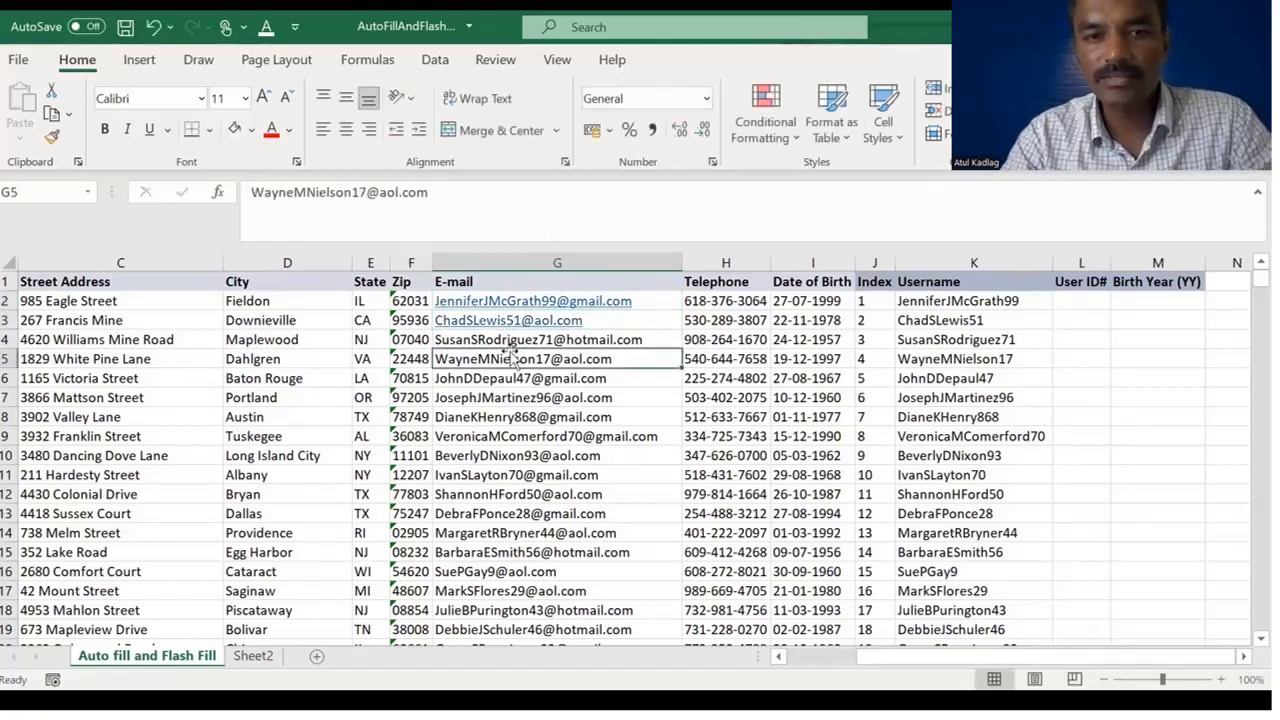
key(ctrl+z)
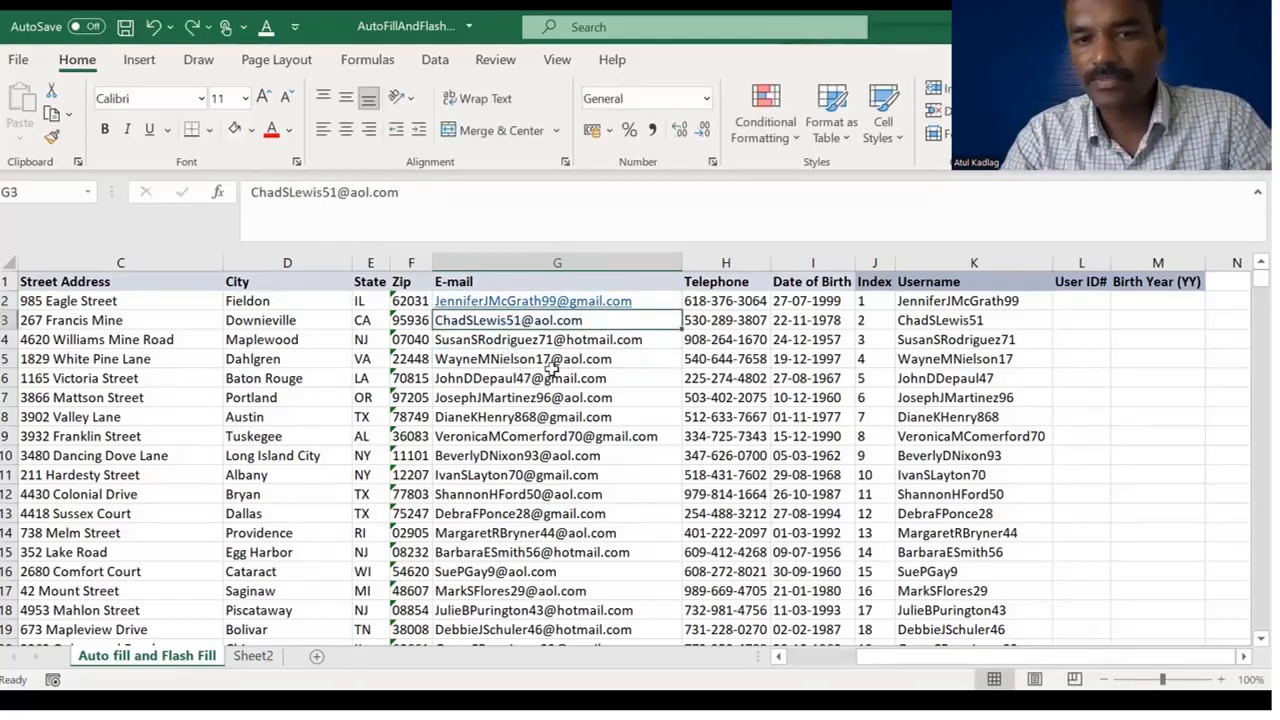
Step: Enter the number ending the first row's username in User ID# cell L2 and fill the column down with the Flash Fill option
click(1080, 298)
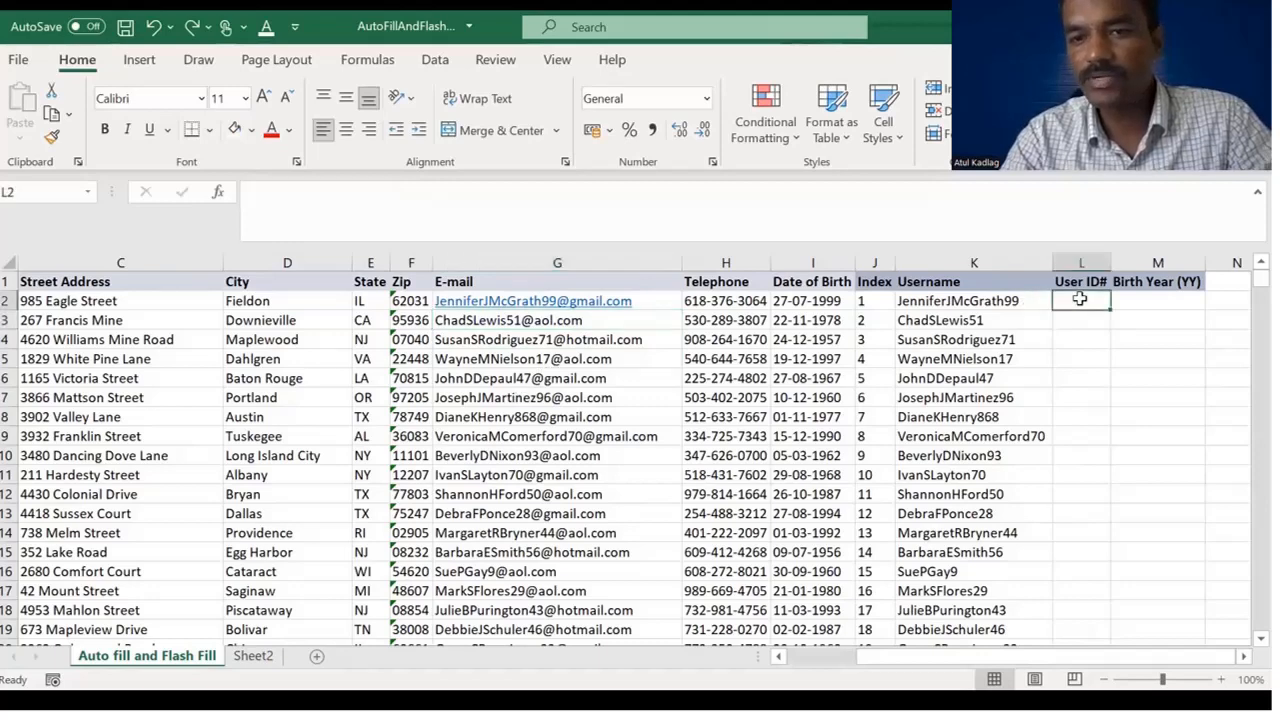
text(99)
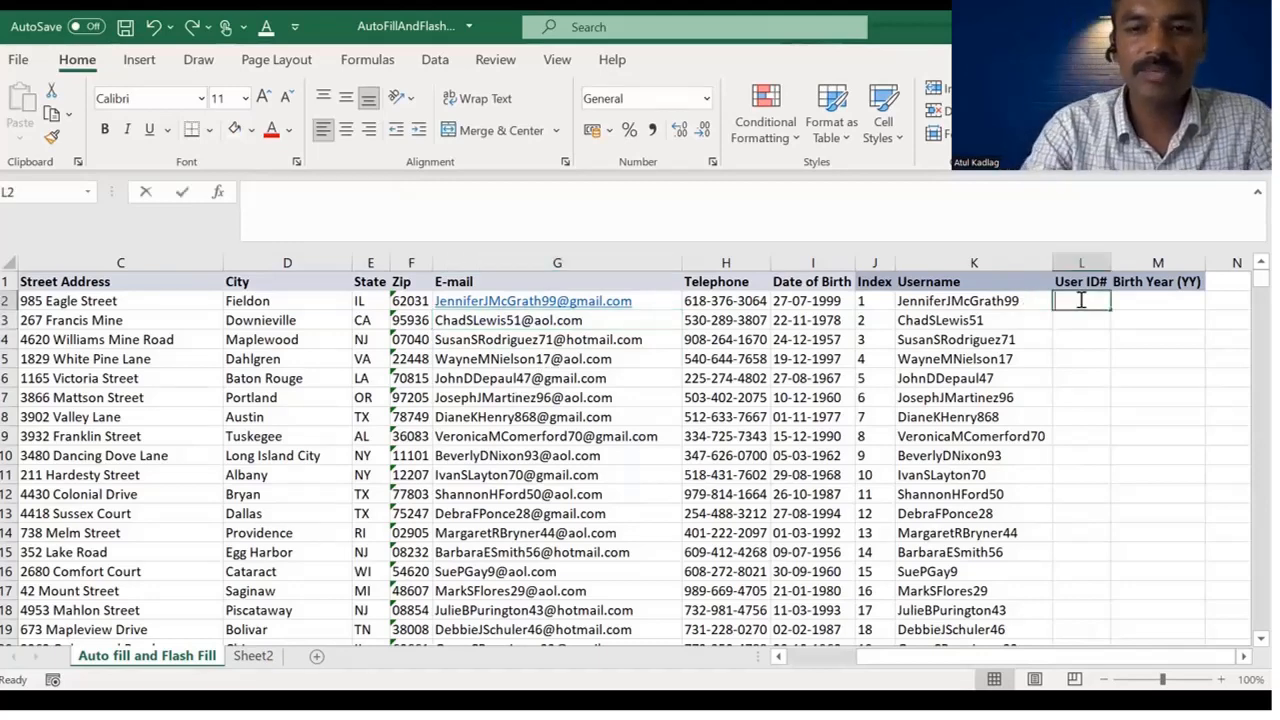
key(Return)
click(1080, 300)
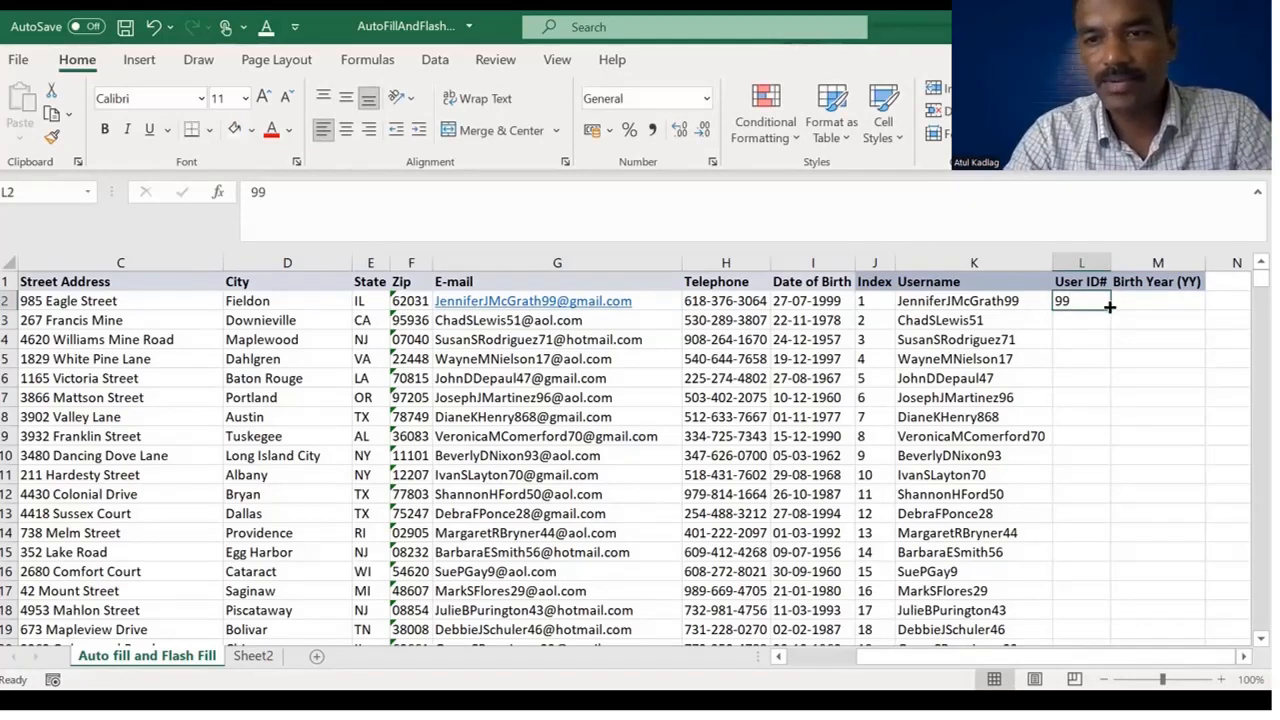
double_click(1109, 307)
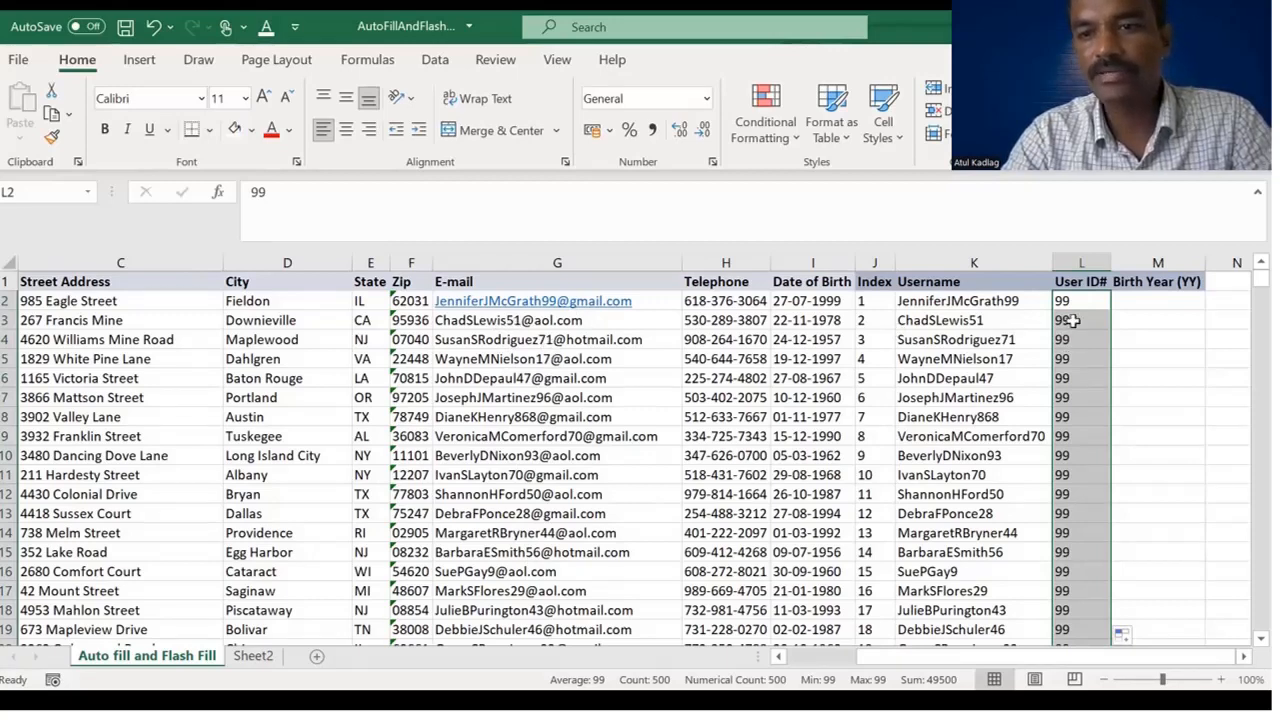
click(1121, 634)
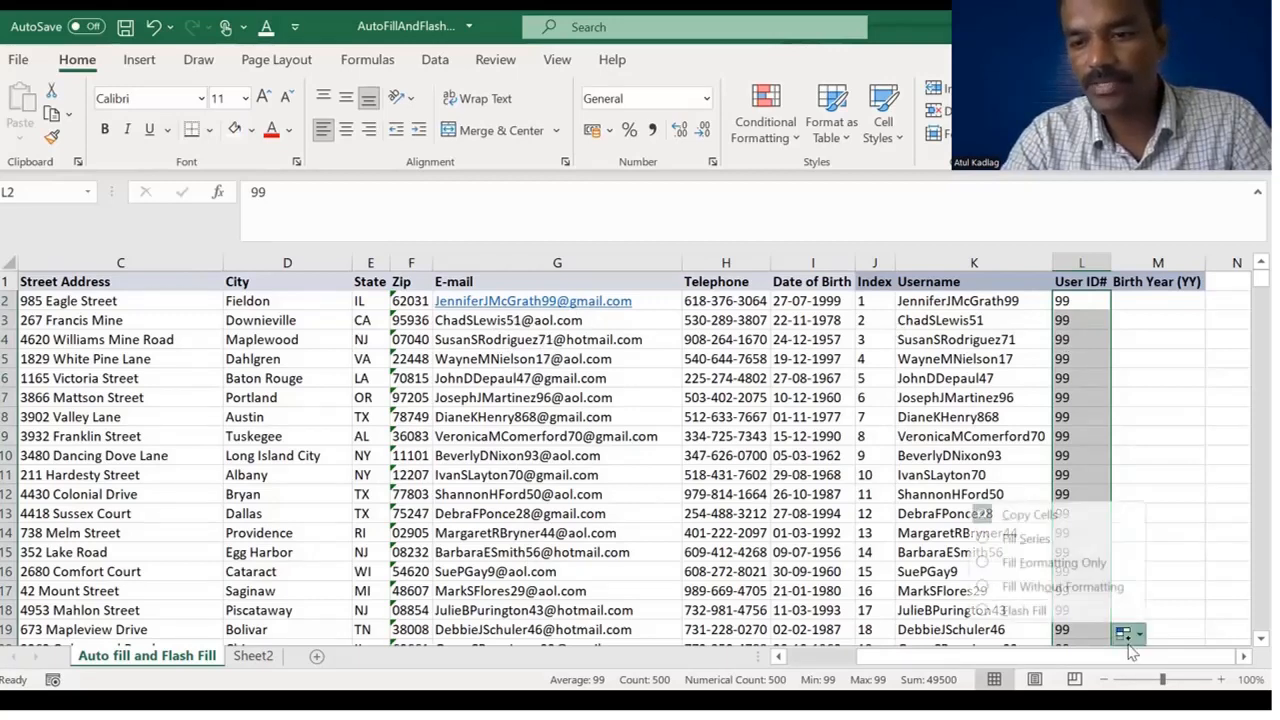
click(1080, 610)
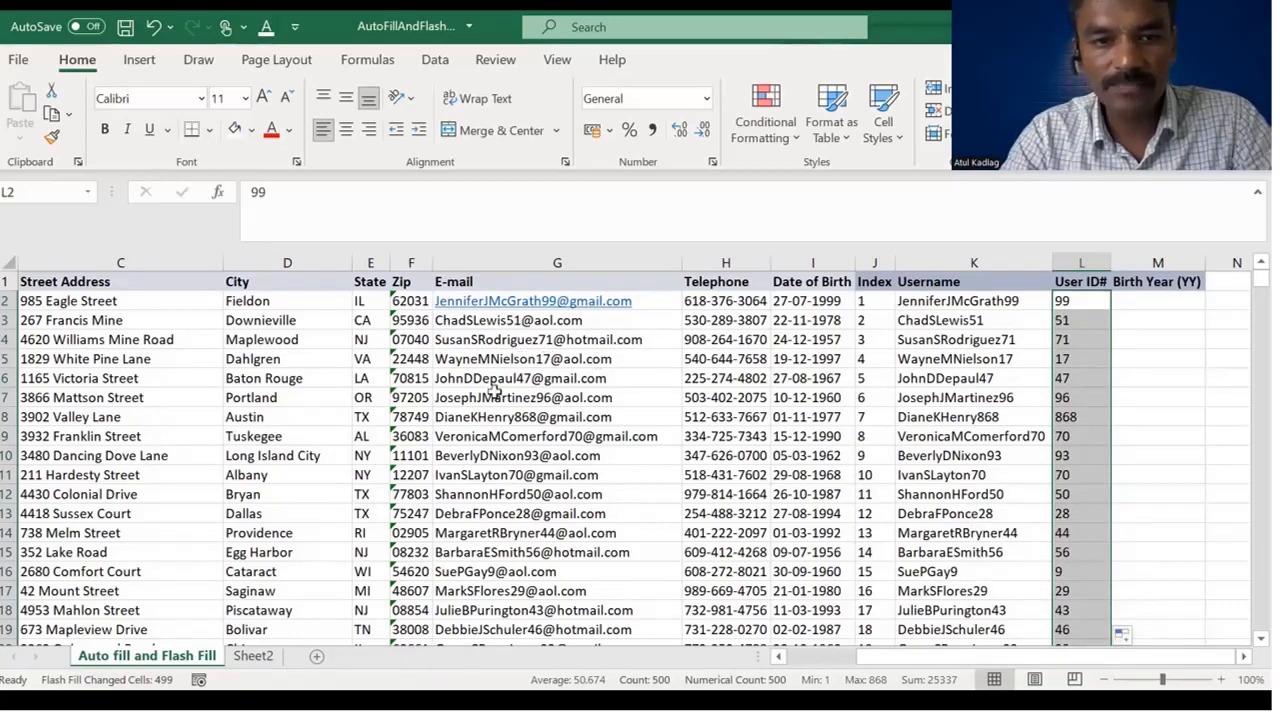
Step: Compare the number in the E-mail address in G8 with the User ID# in L8
click(520, 432)
click(540, 416)
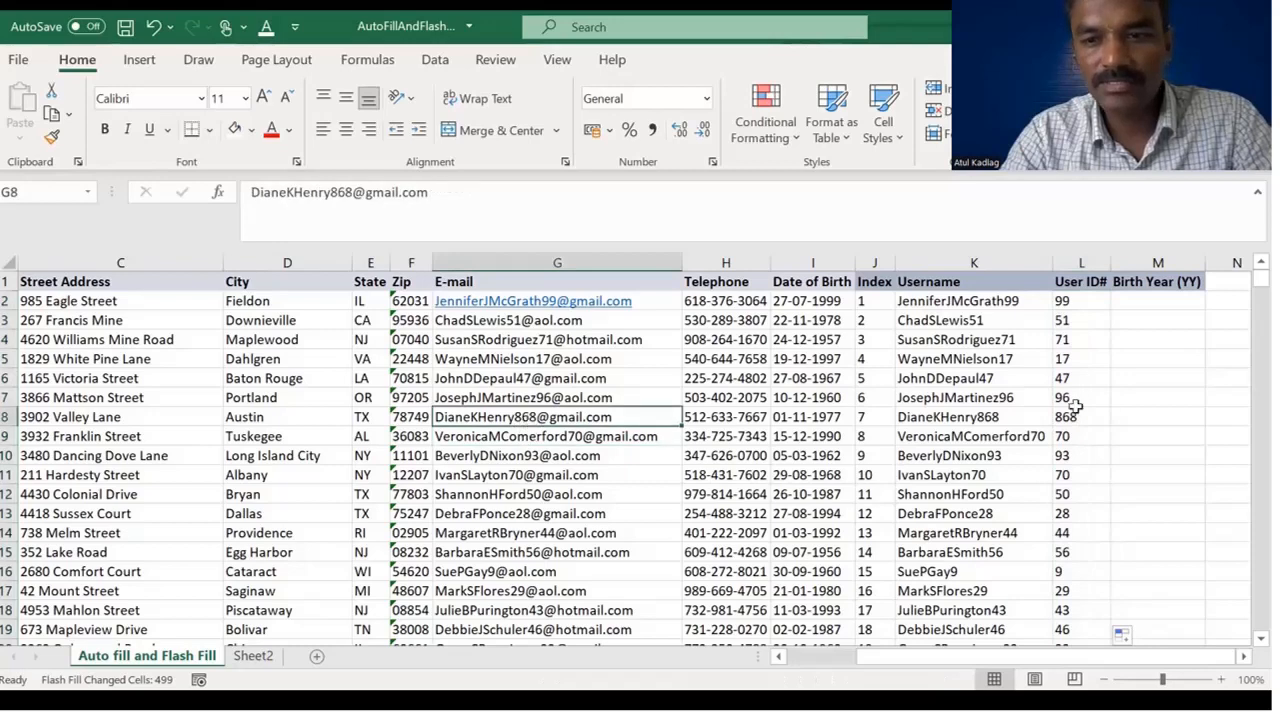
click(1084, 419)
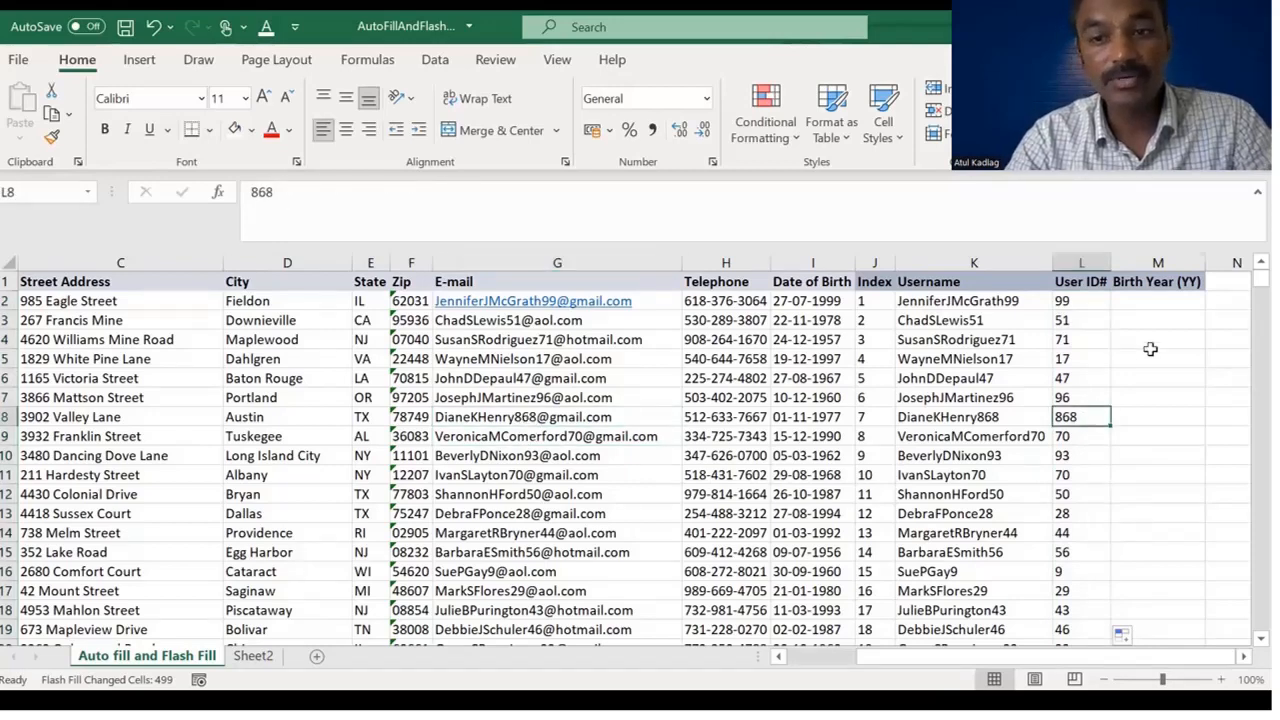
Step: Enter the two-digit year from the first row's Date of Birth in Birth Year (YY) cell M2
click(1122, 283)
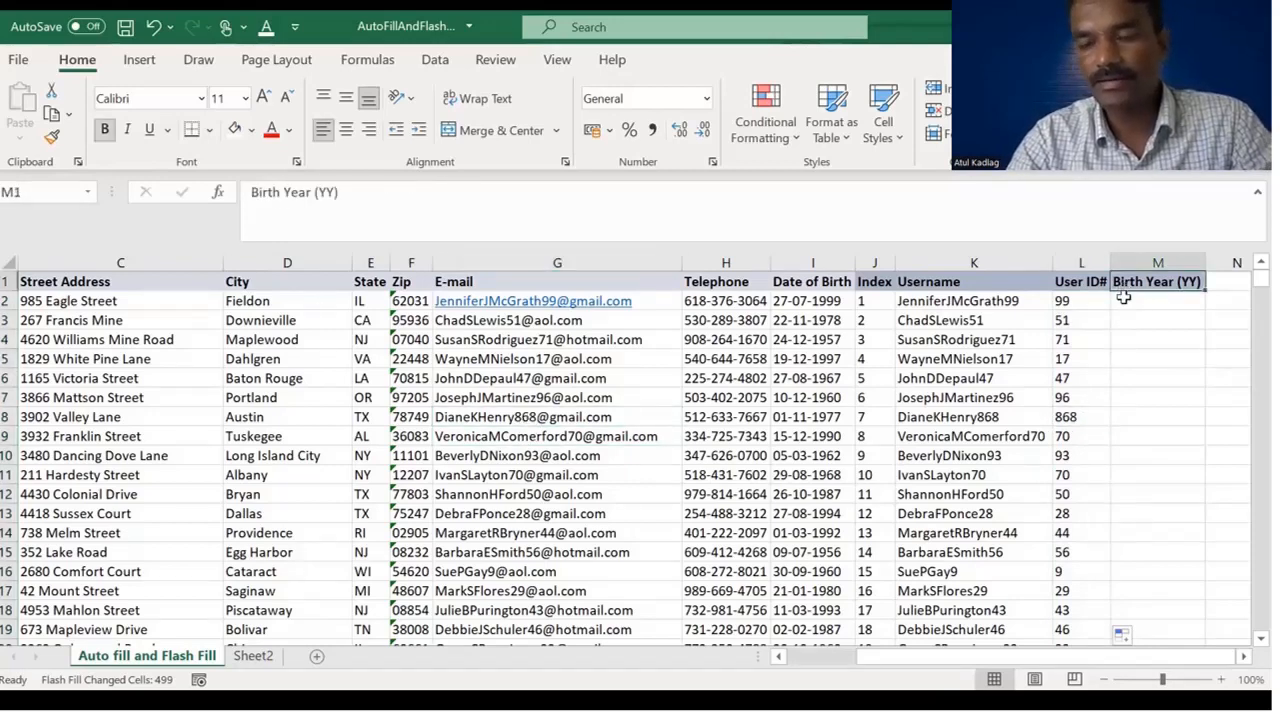
click(1126, 305)
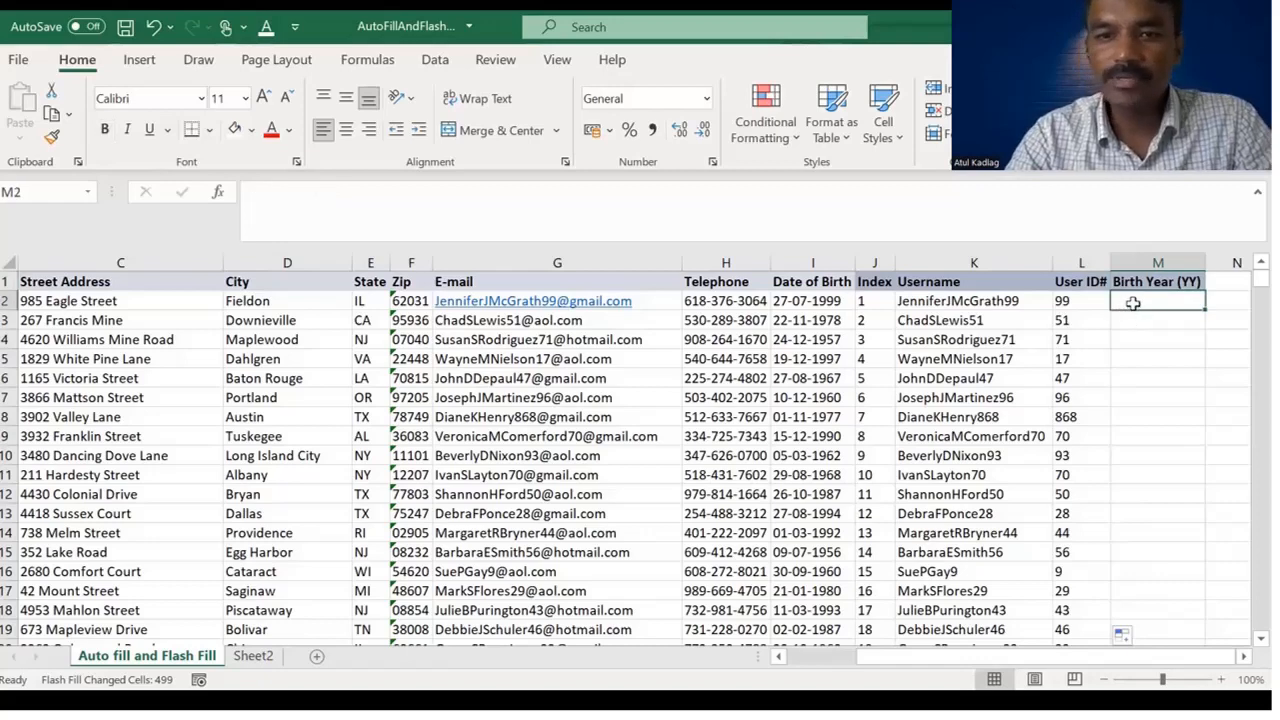
click(826, 261)
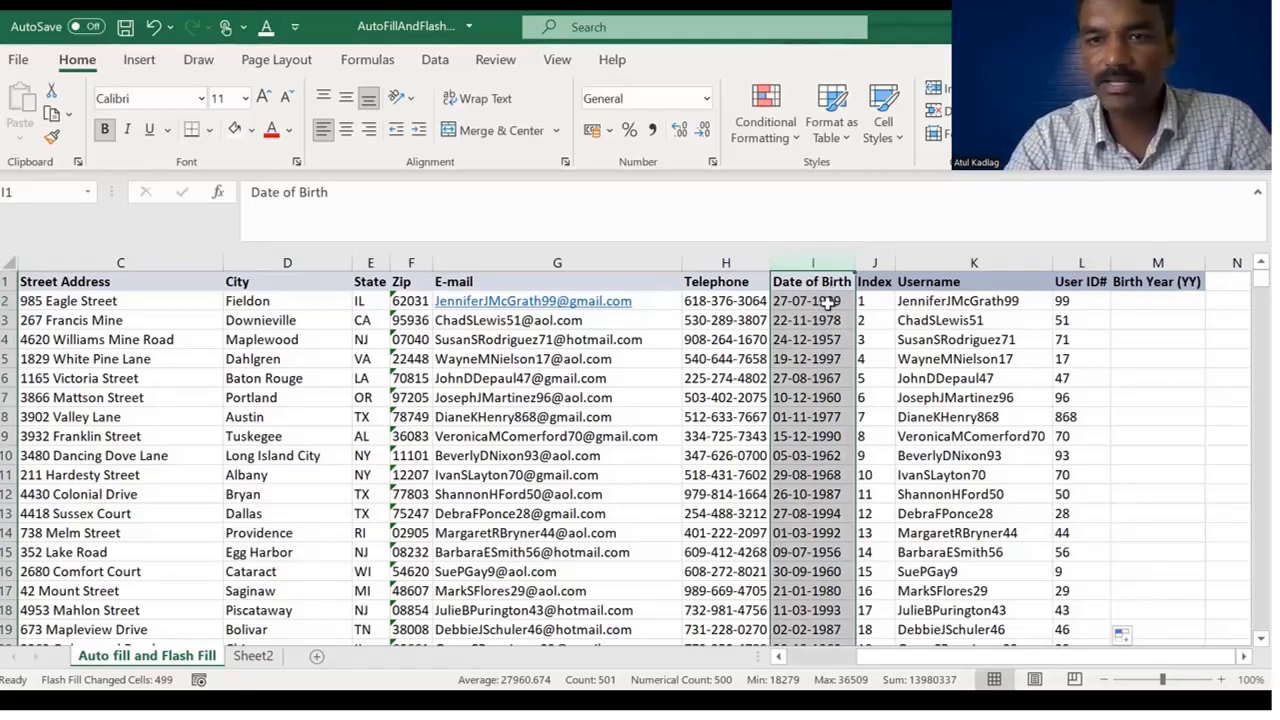
click(1177, 303)
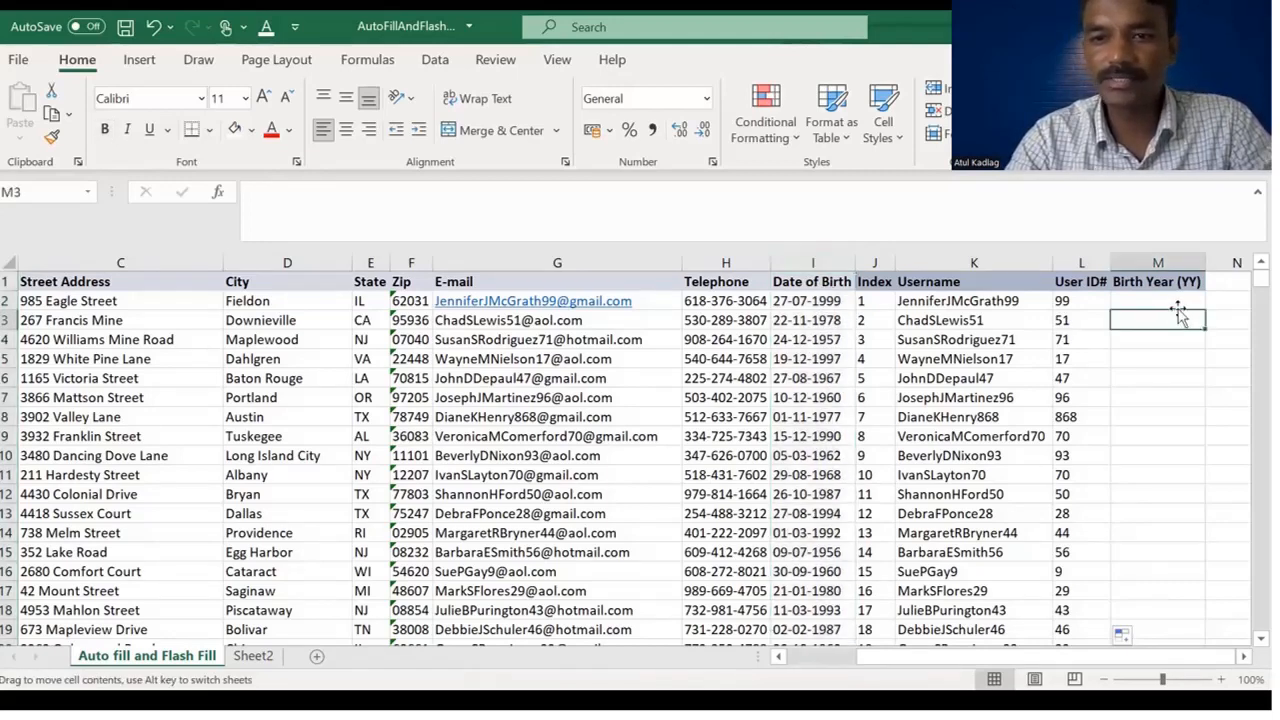
text(99)
key(Return)
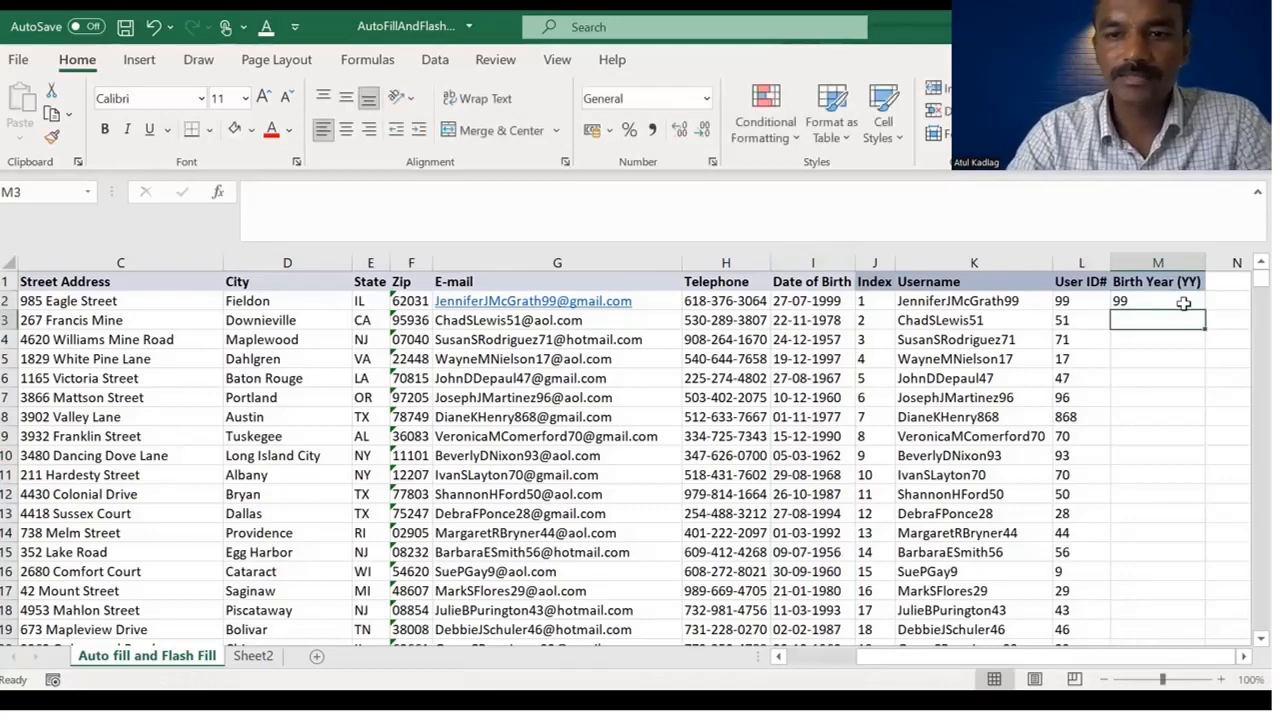
Step: Fill the Birth Year (YY) column down from M2 alone with the Flash Fill option
click(1183, 303)
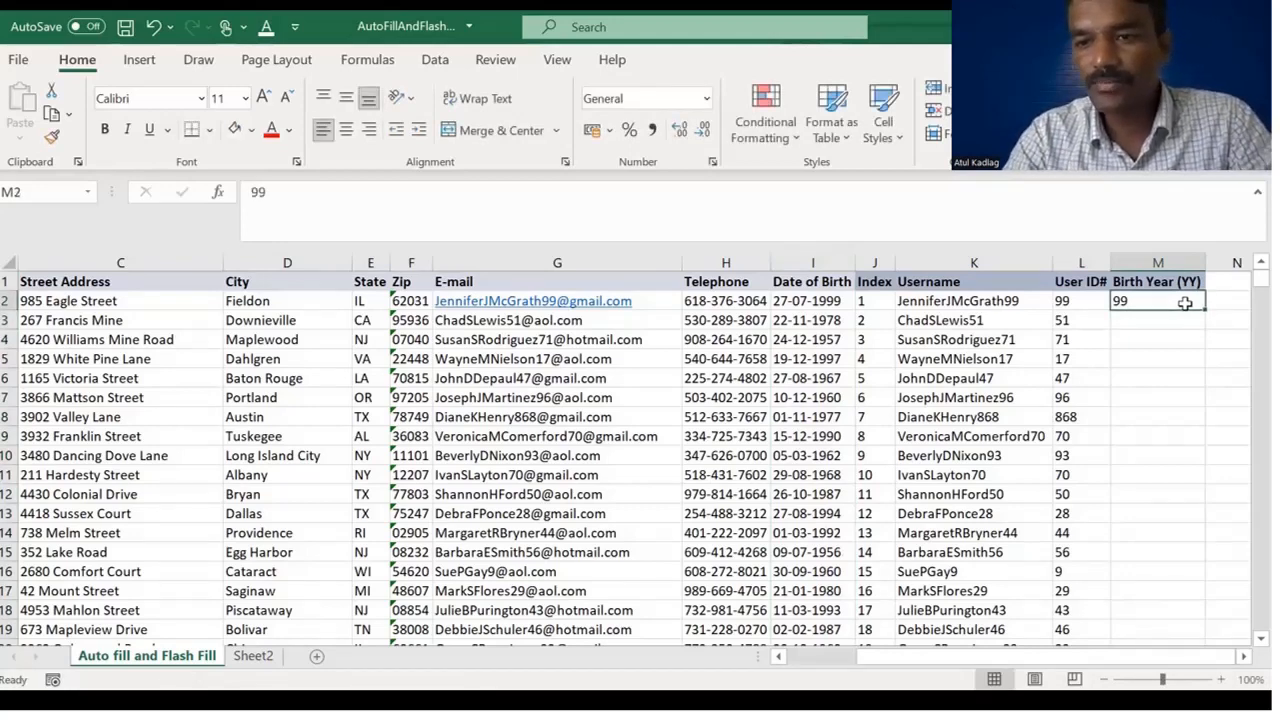
double_click(1206, 311)
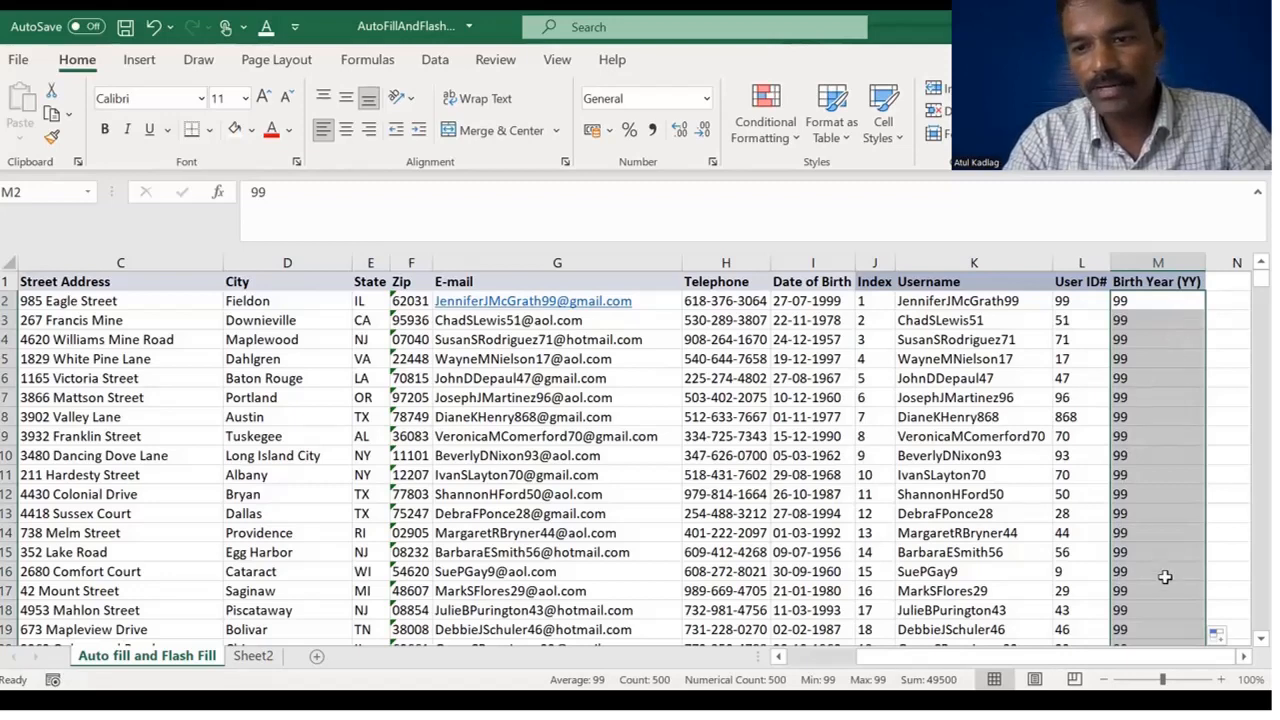
click(1218, 634)
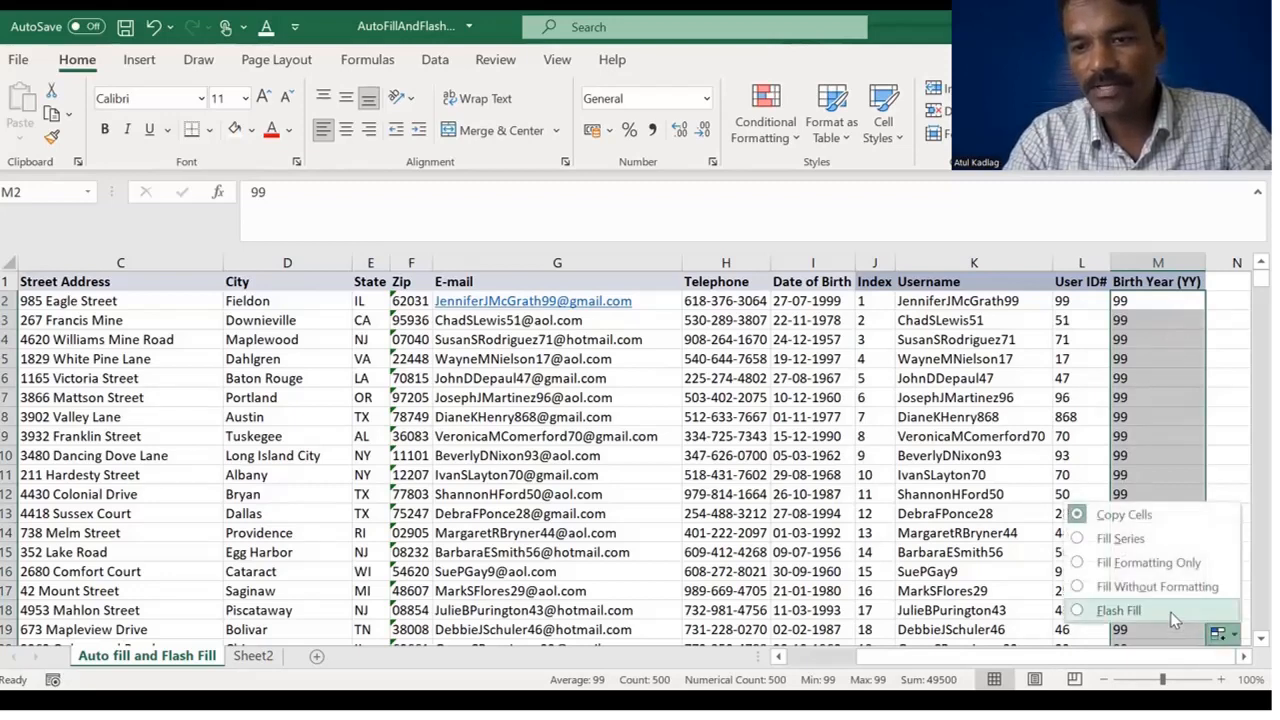
click(1175, 612)
Step: Compare the filled Birth Year (YY) values with the User ID# column and undo the fill below M2
click(1149, 317)
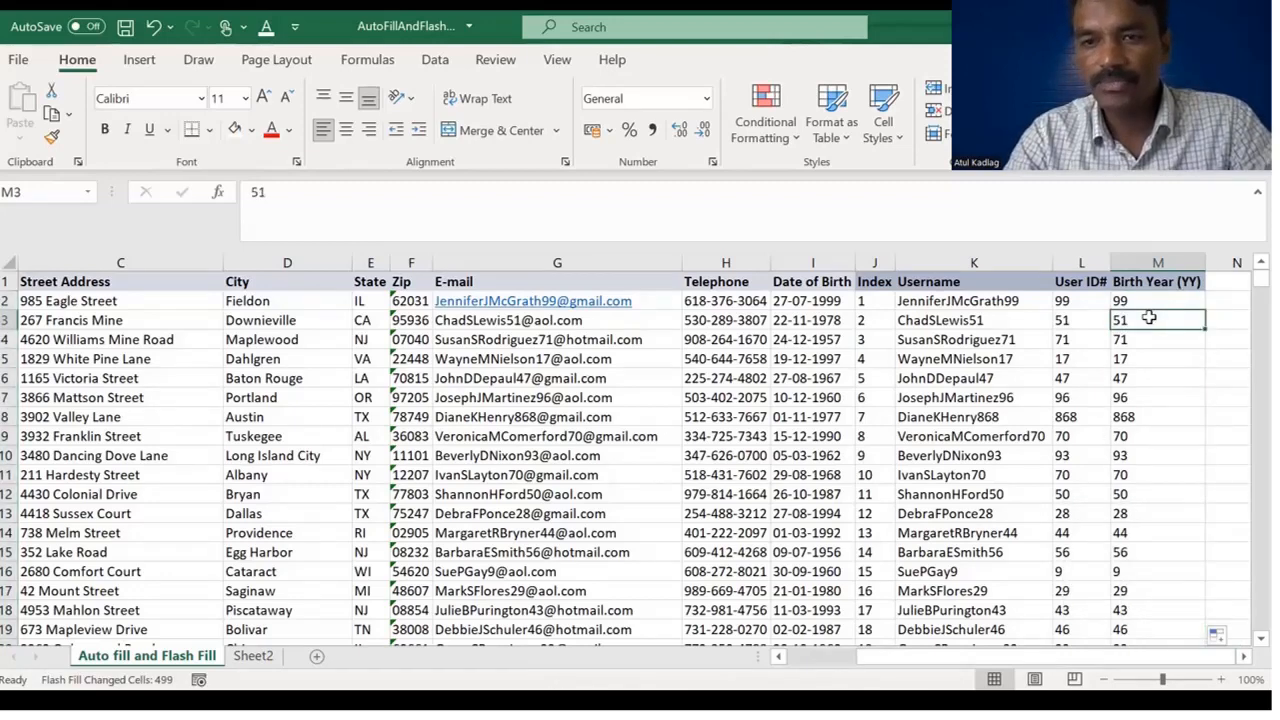
click(1170, 300)
drag(1167, 313, 1164, 397)
click(1177, 334)
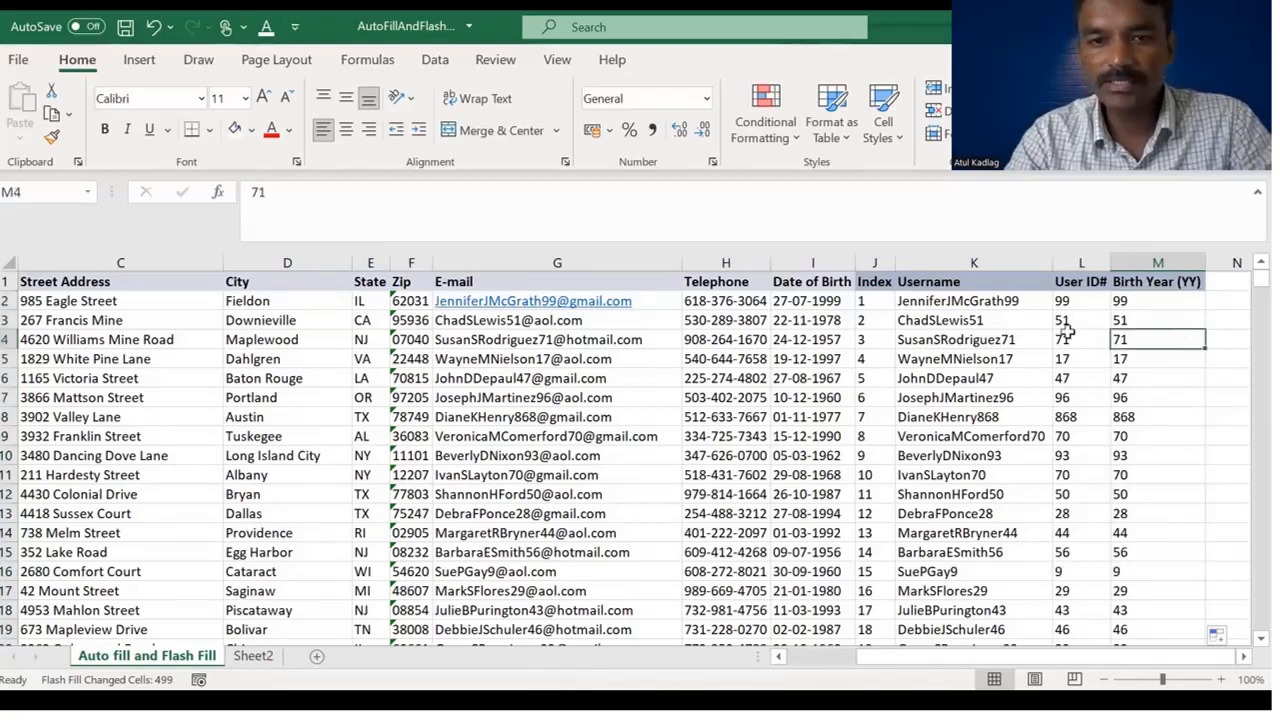
drag(1072, 300, 1083, 415)
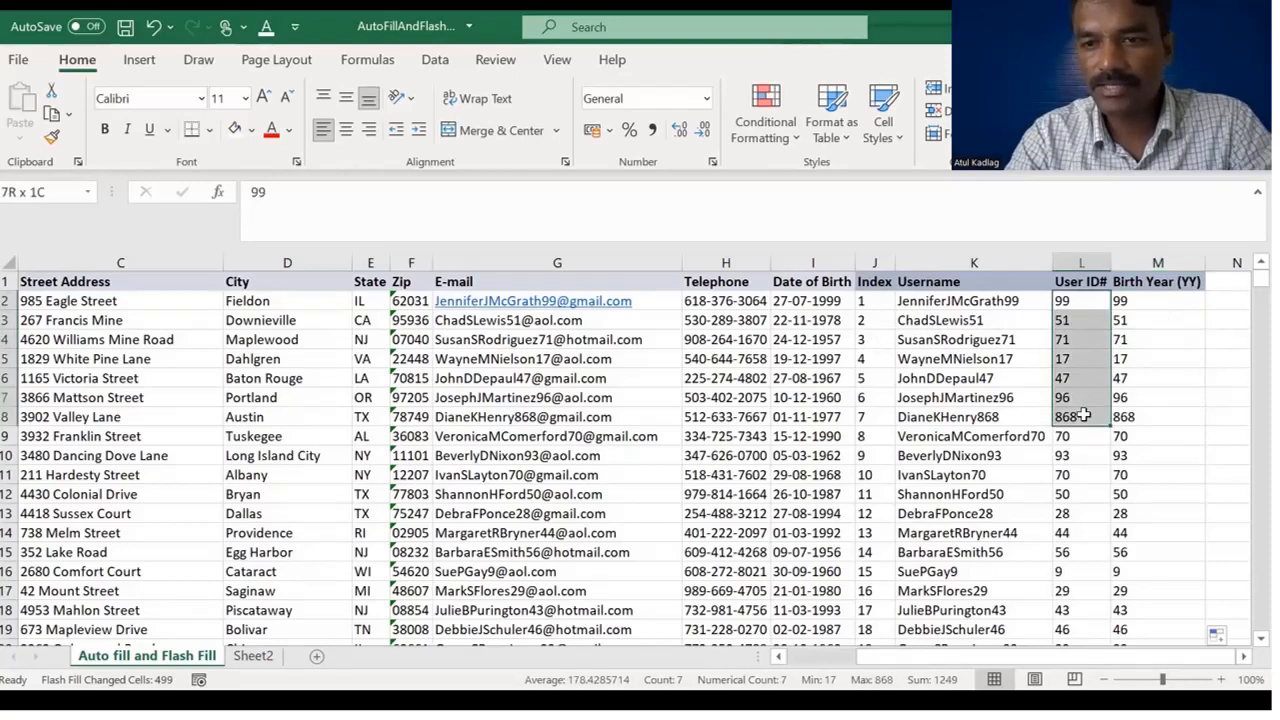
drag(1149, 302, 1159, 378)
click(1159, 378)
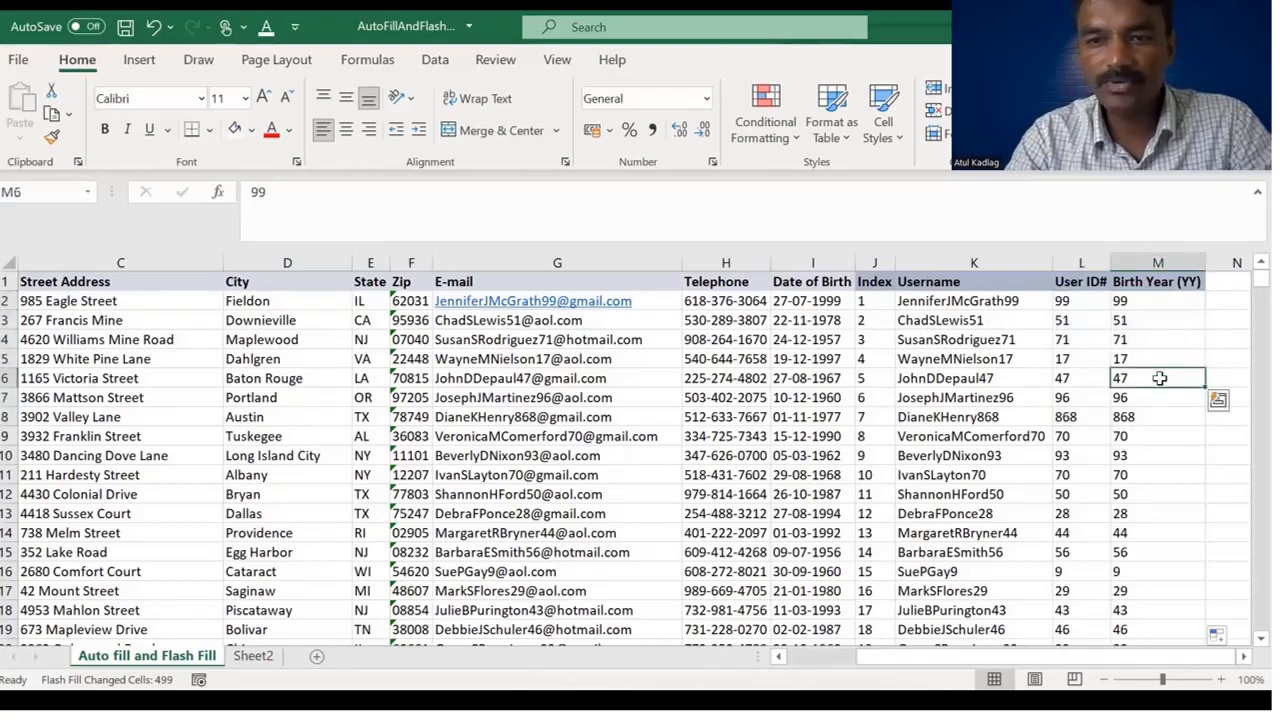
click(1134, 300)
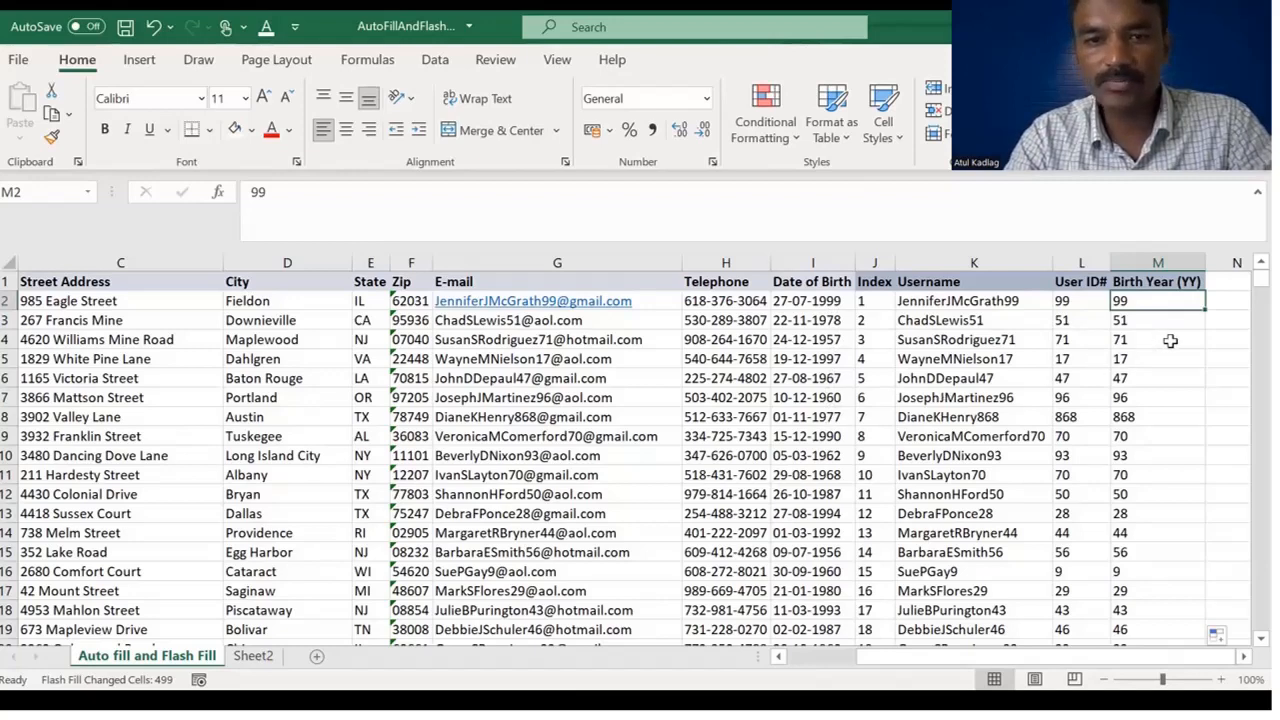
key(ctrl+z)
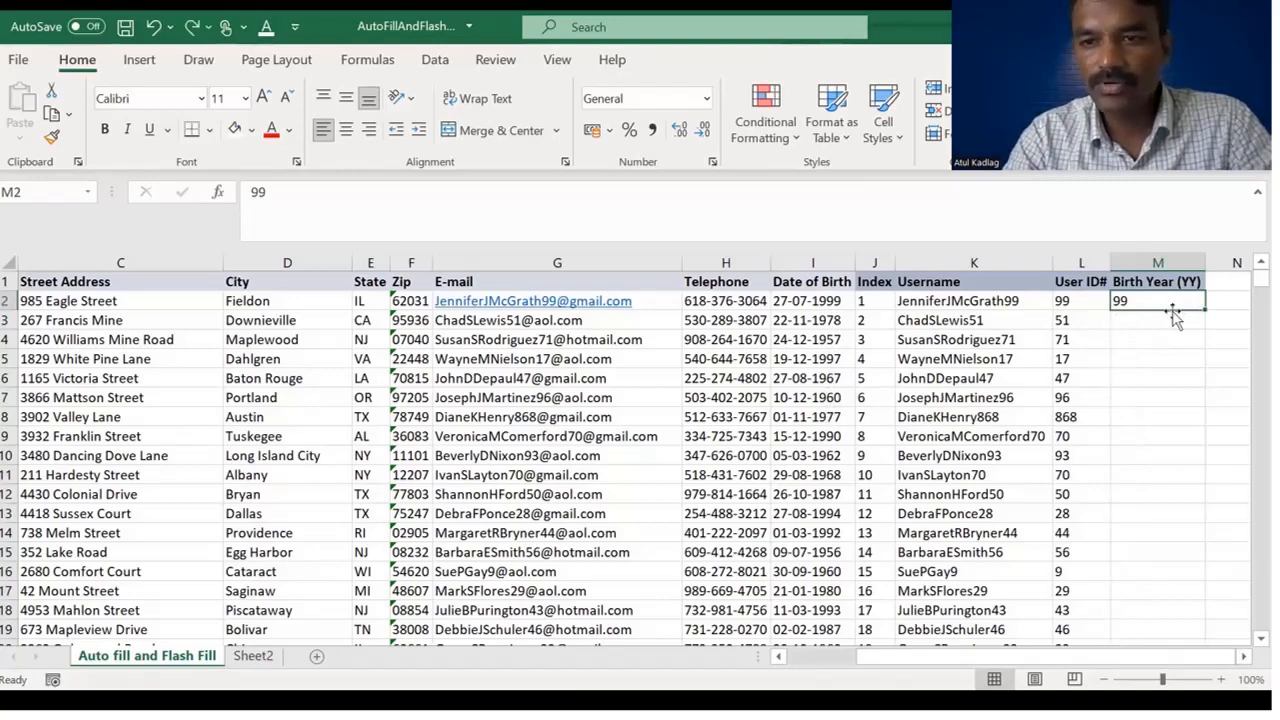
Step: Enter the two-digit year from the second row's Date of Birth in cell M3 as another example
click(1156, 322)
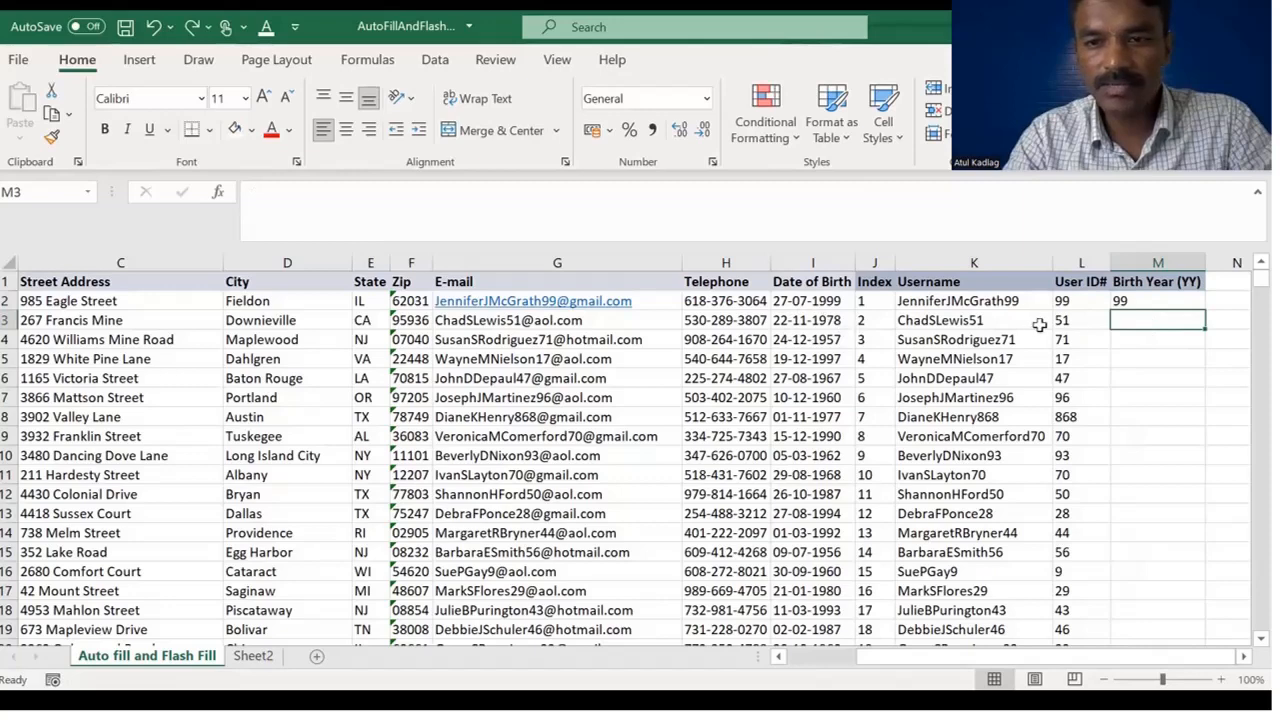
text(78)
key(Return)
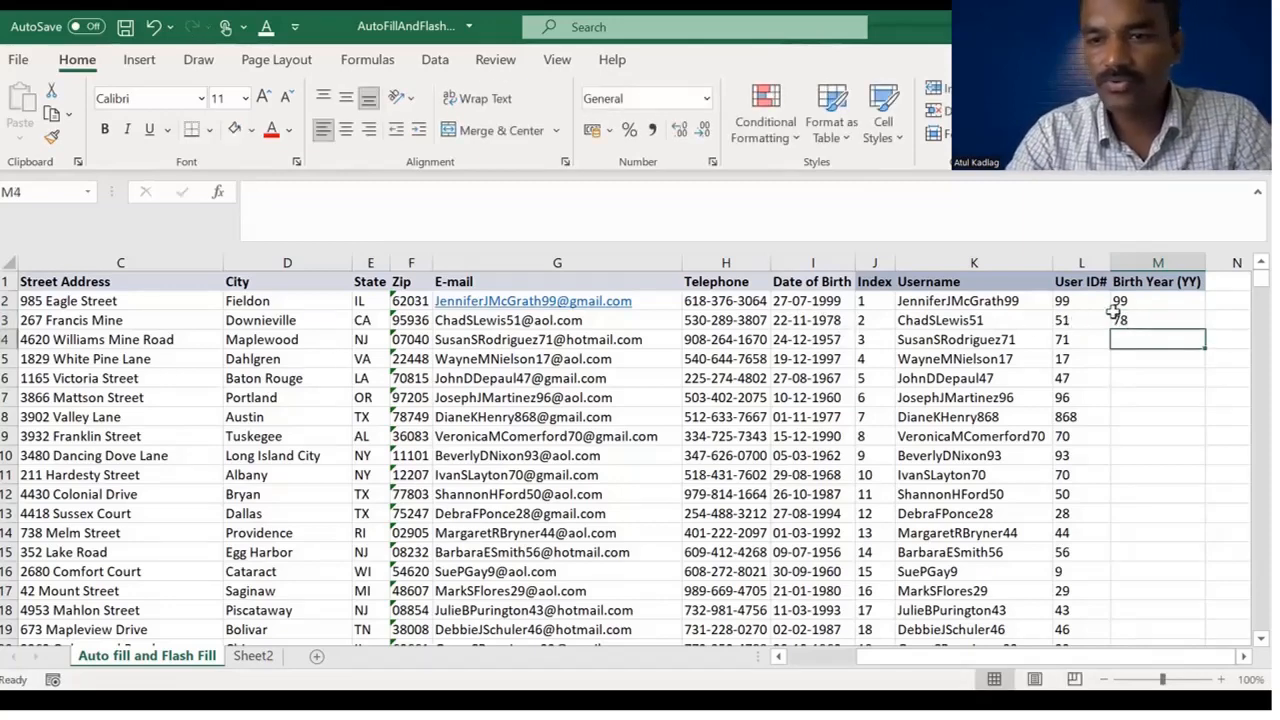
Step: Fill the Birth Year (YY) column down from M2:M3, change the fill to Flash Fill and check the filled cells
drag(1113, 308, 1131, 320)
drag(1207, 329, 1208, 328)
double_click(1207, 329)
click(1155, 392)
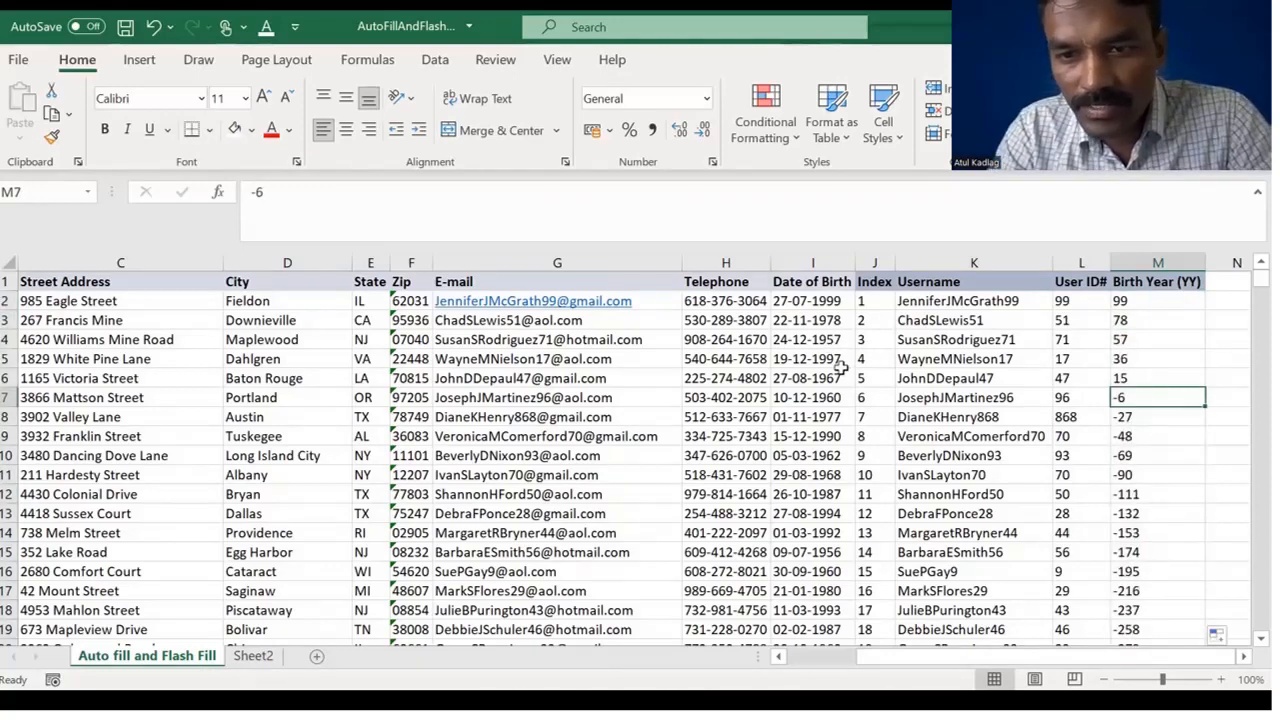
click(1131, 356)
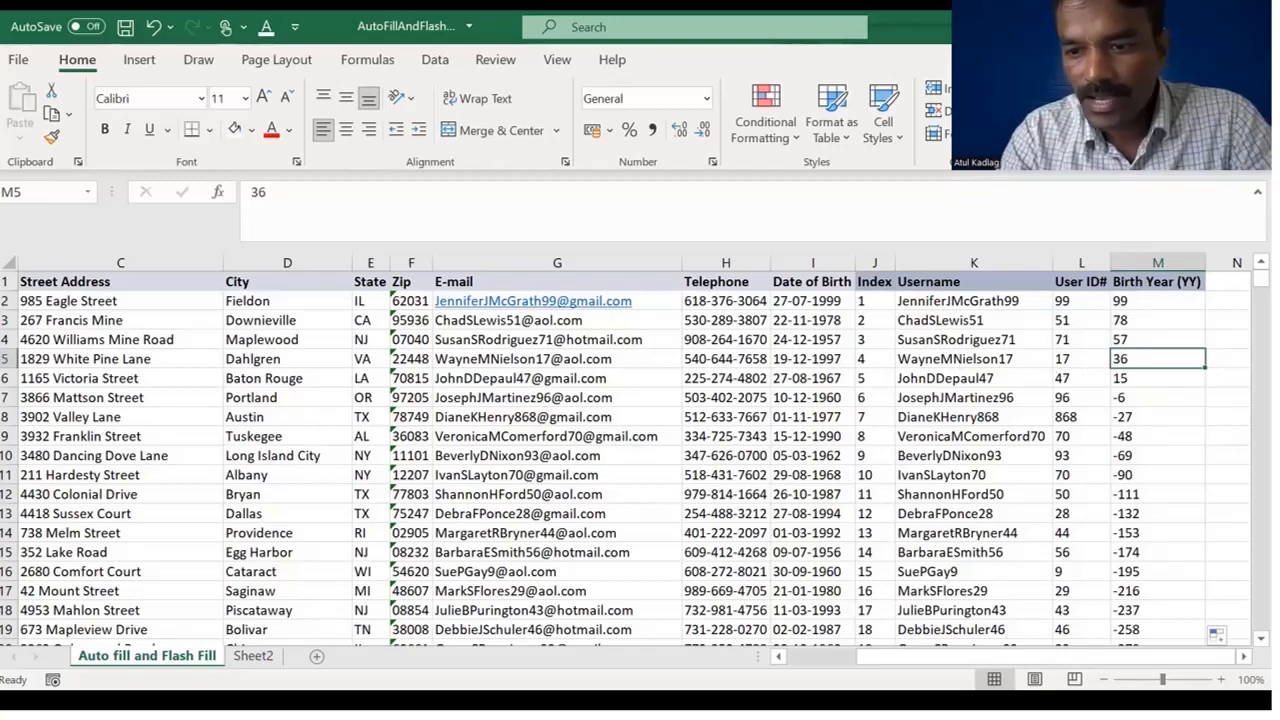
click(1224, 641)
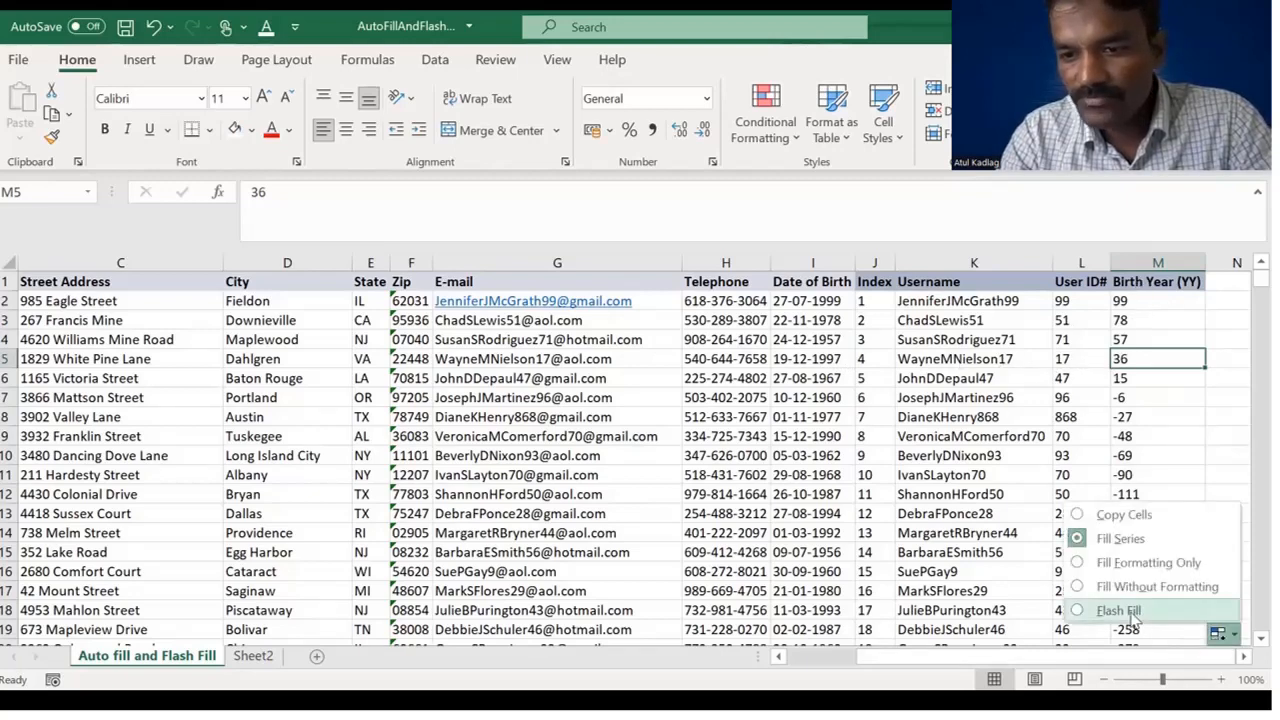
click(1124, 611)
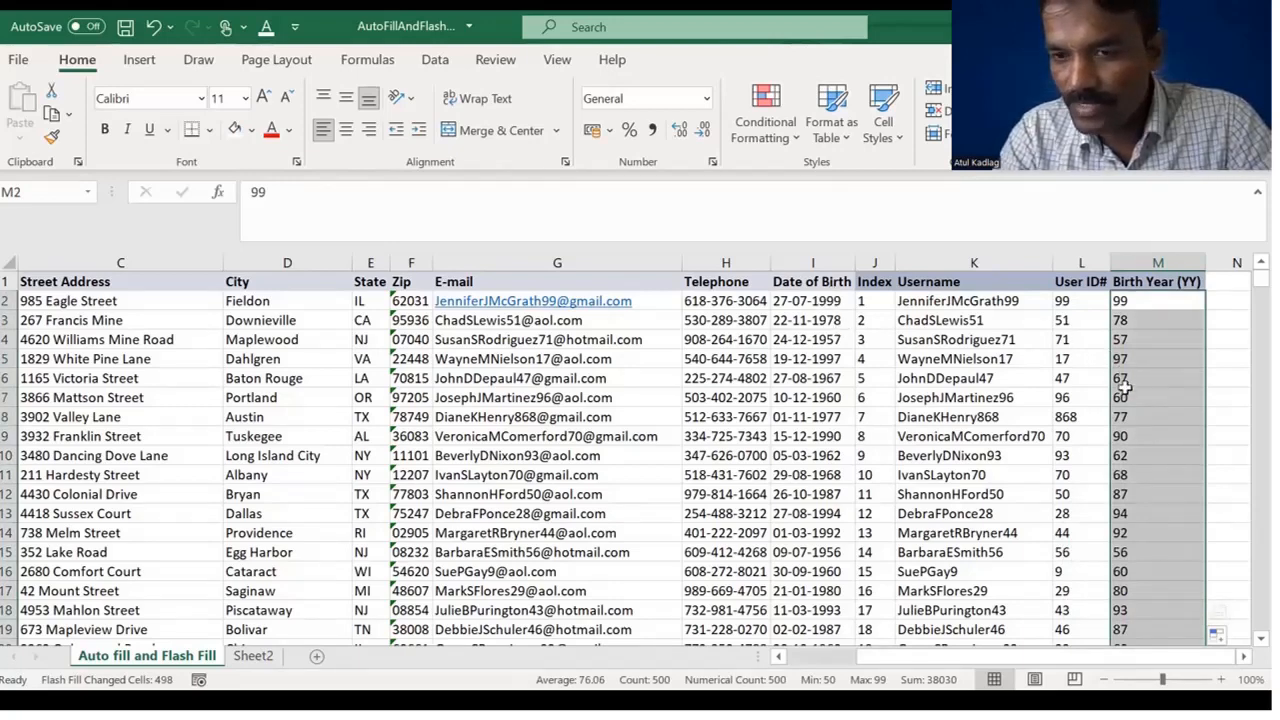
drag(1125, 386, 1124, 397)
click(1123, 418)
click(1123, 459)
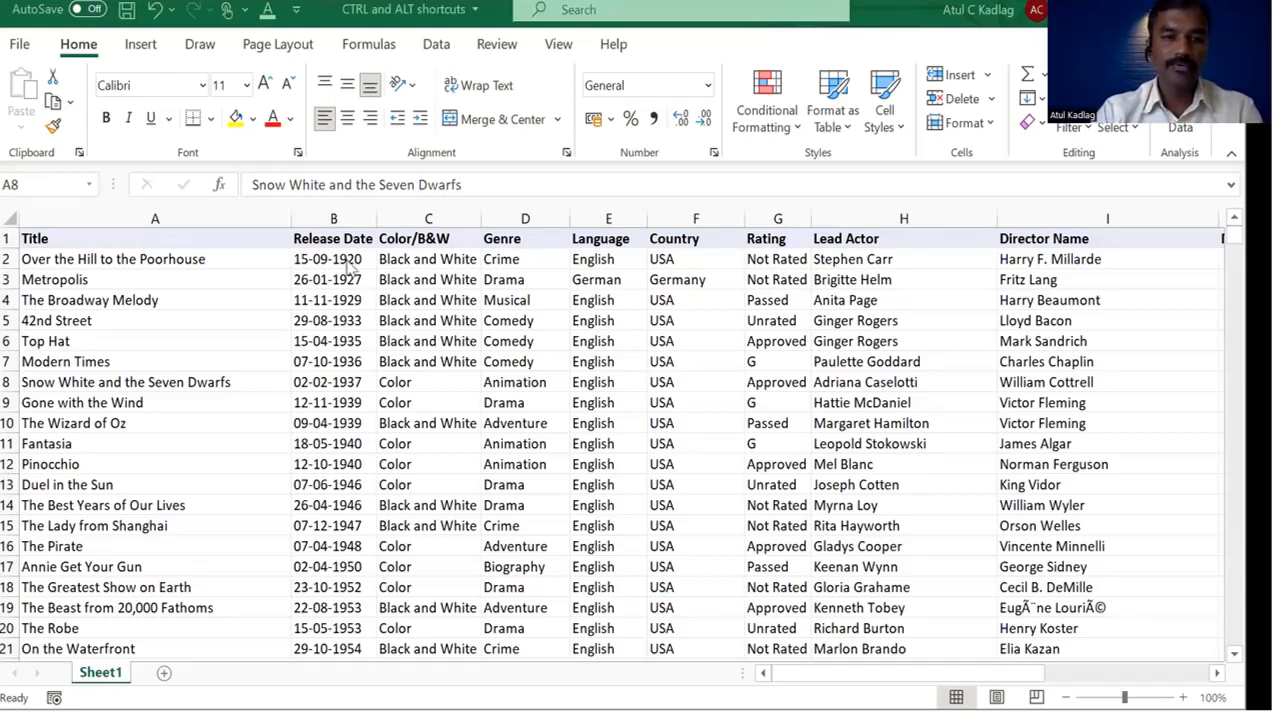
Step: Examine the header row of the movie list in the CTRL and ALT shortcuts workbook, starting and ending at Title cell A1
click(86, 49)
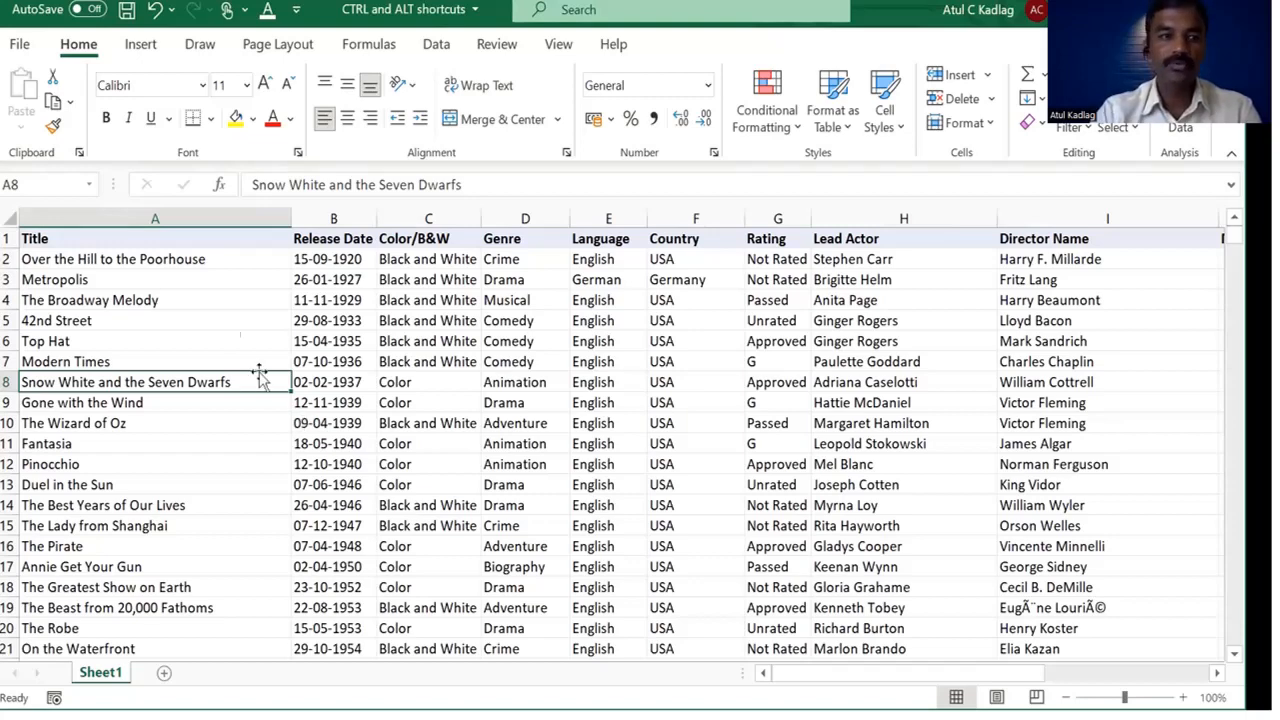
click(176, 234)
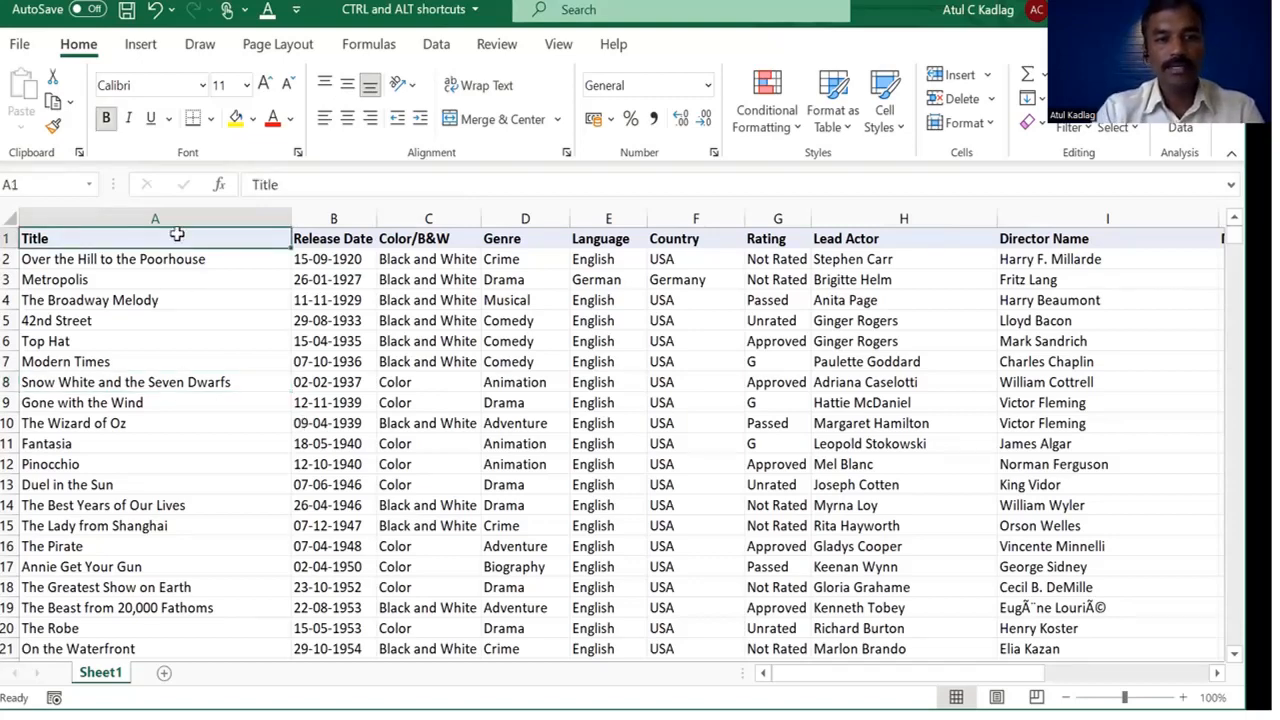
key(shift+Right)
key(shift+Right)
key(shift+Right)
key(shift+Right)
key(shift+Right)
click(176, 234)
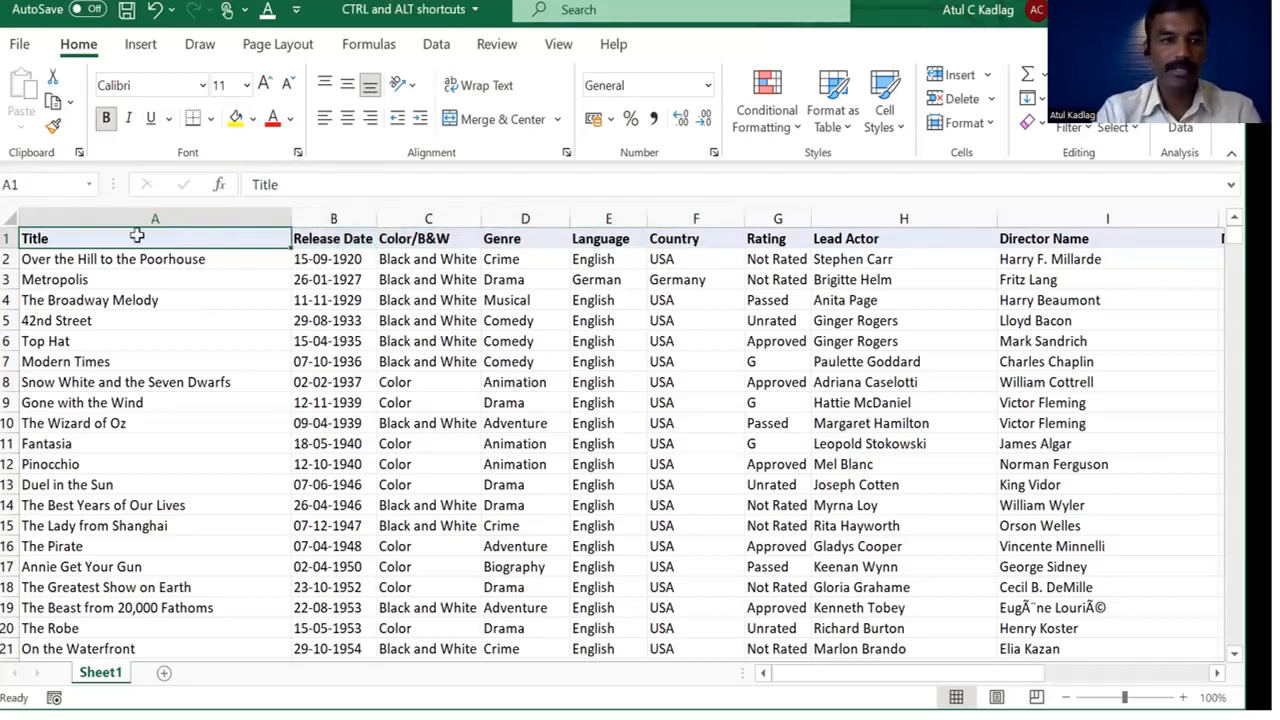
click(10, 238)
click(279, 440)
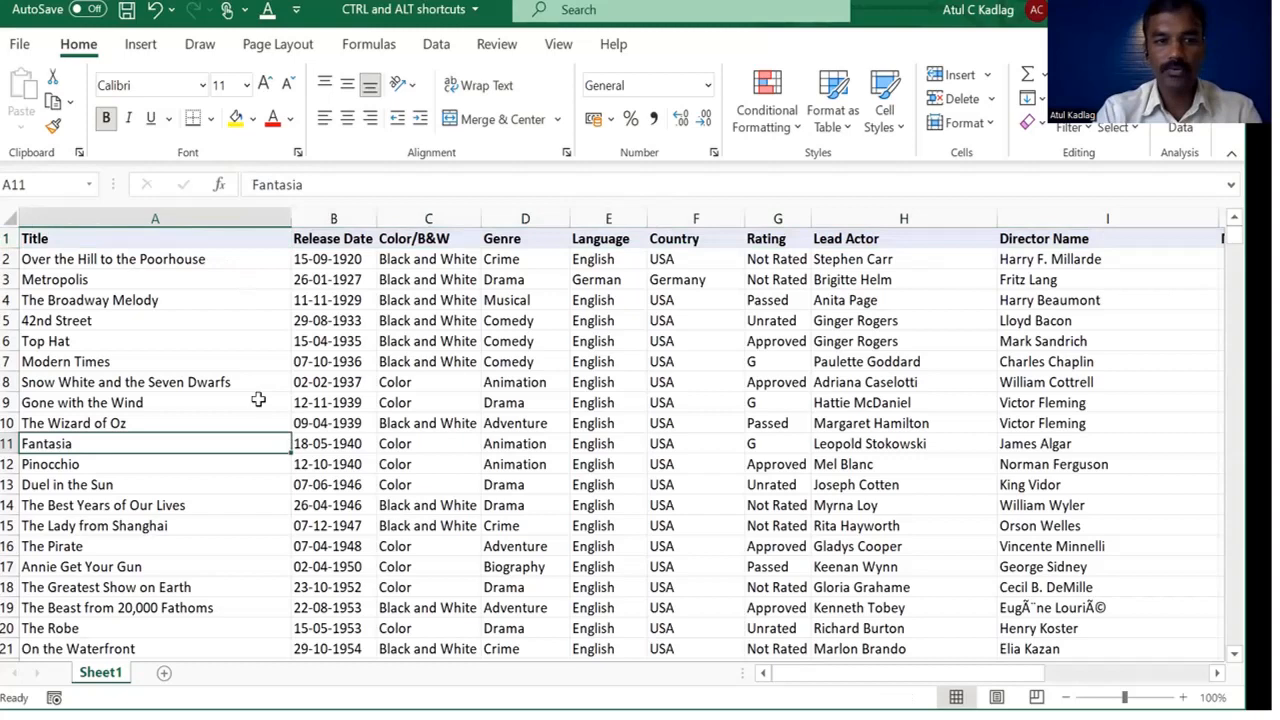
click(214, 240)
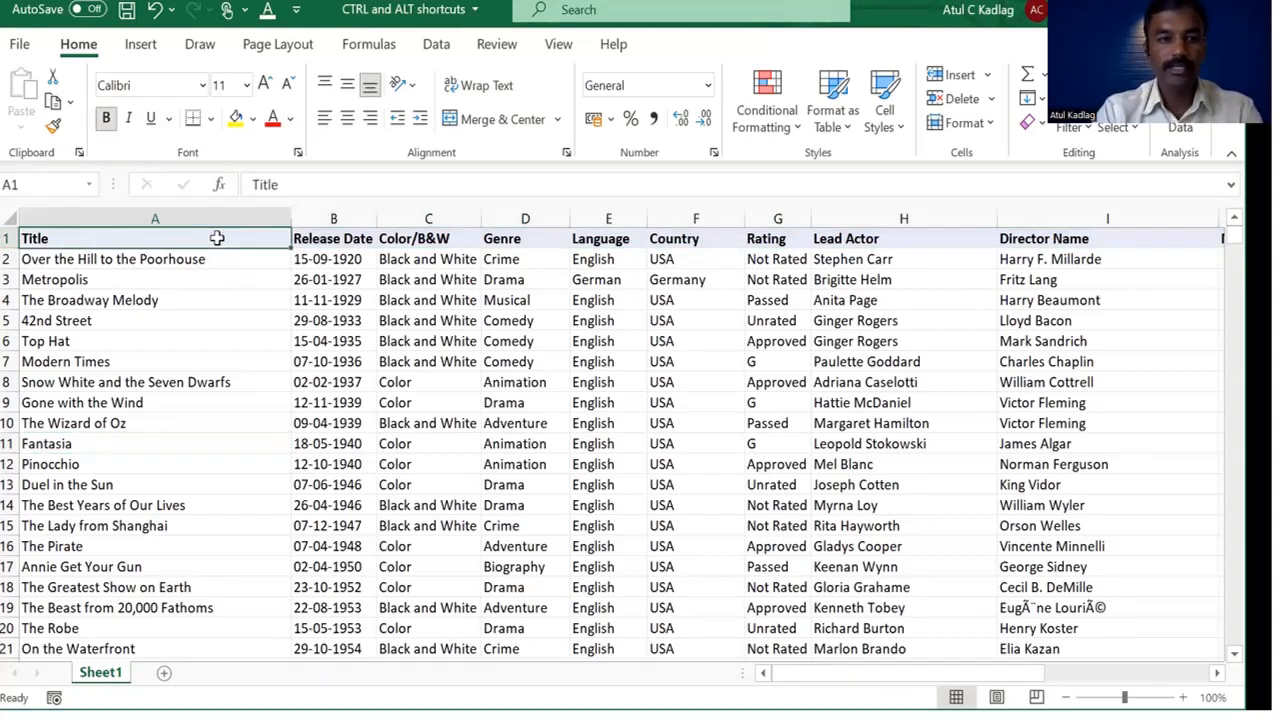
Step: Turn on Filter for the movie list's header row, switch it off and return to cell A1
click(436, 45)
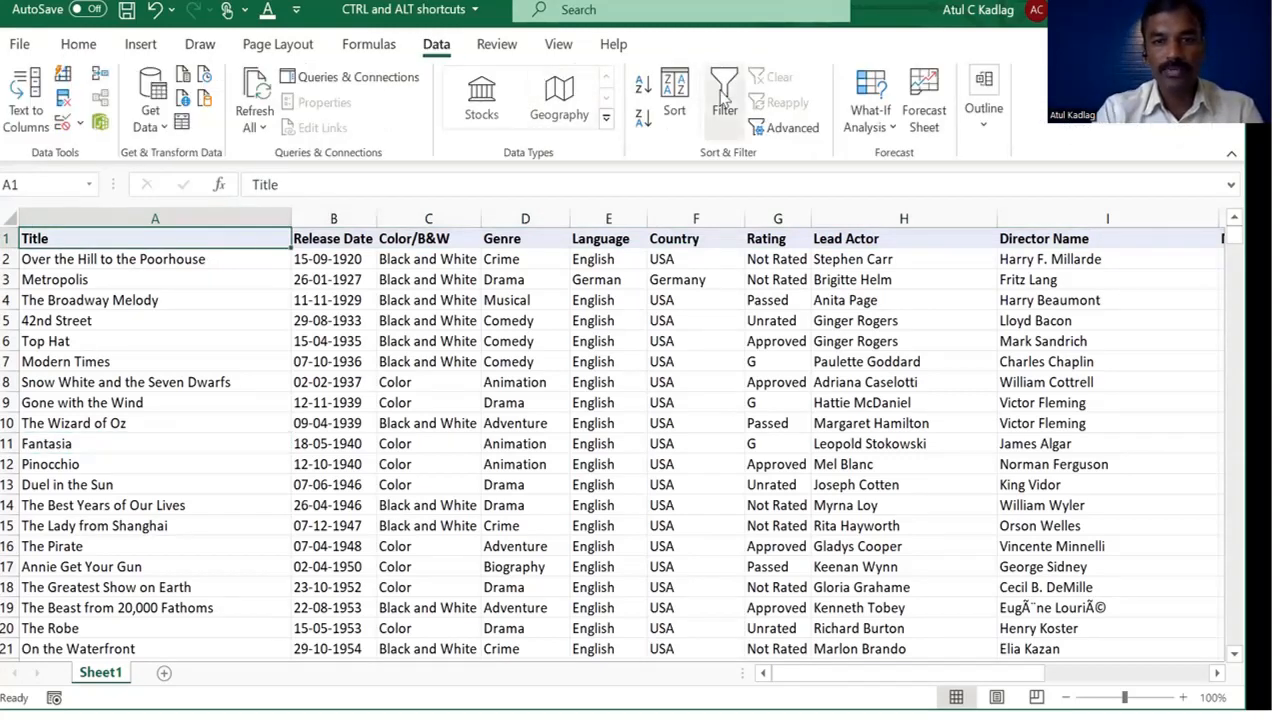
click(724, 98)
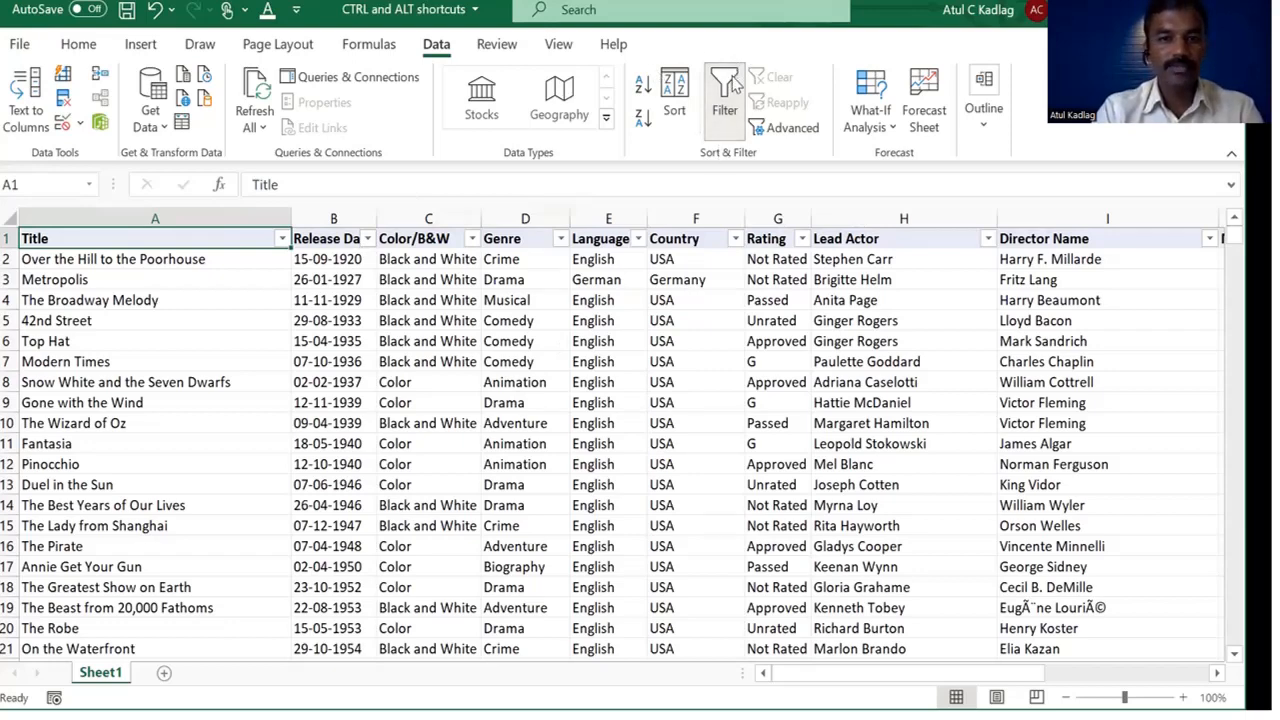
click(725, 92)
click(310, 326)
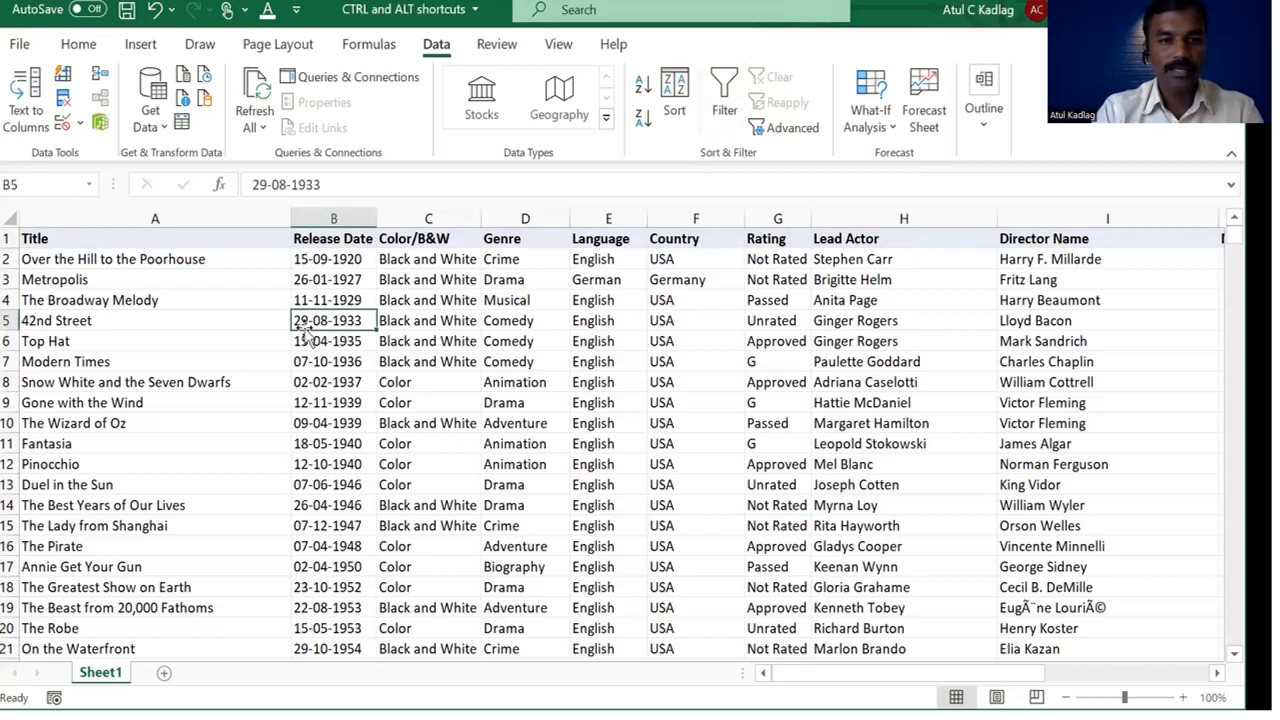
click(166, 277)
click(164, 240)
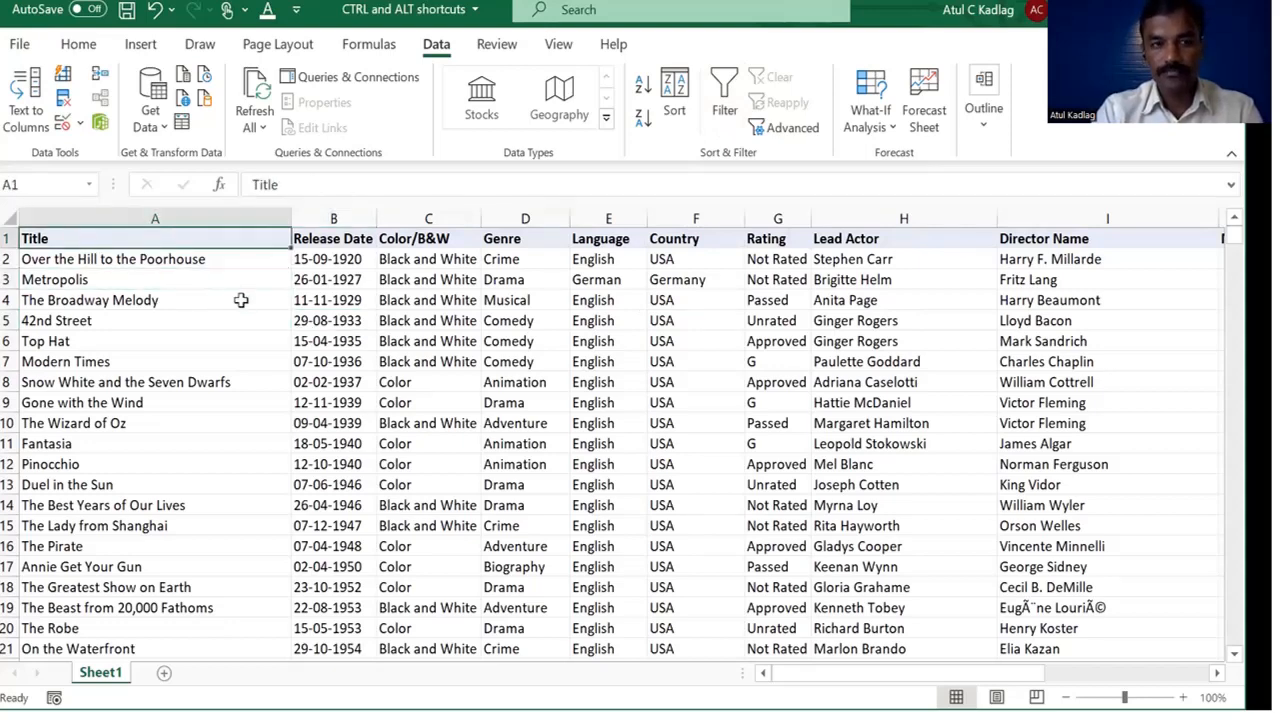
Step: Apply Filter to the movie list's headers from A1 once more and undo it
key(alt)
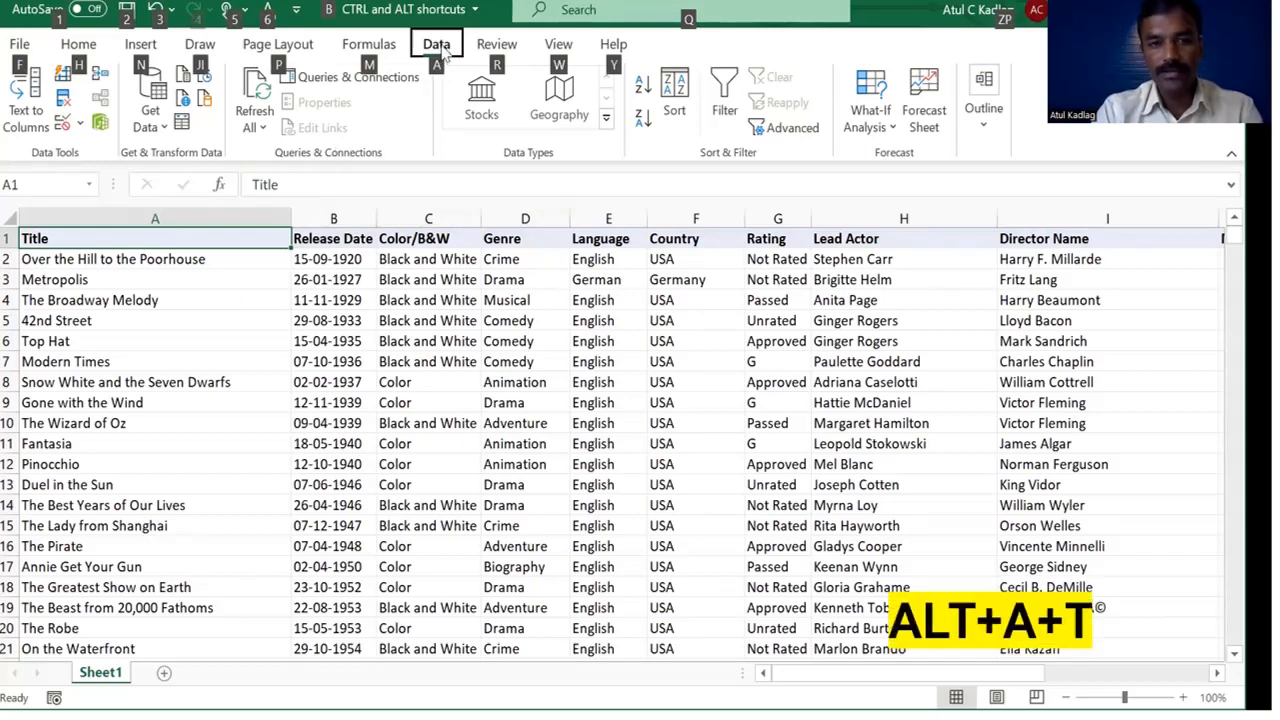
key(a)
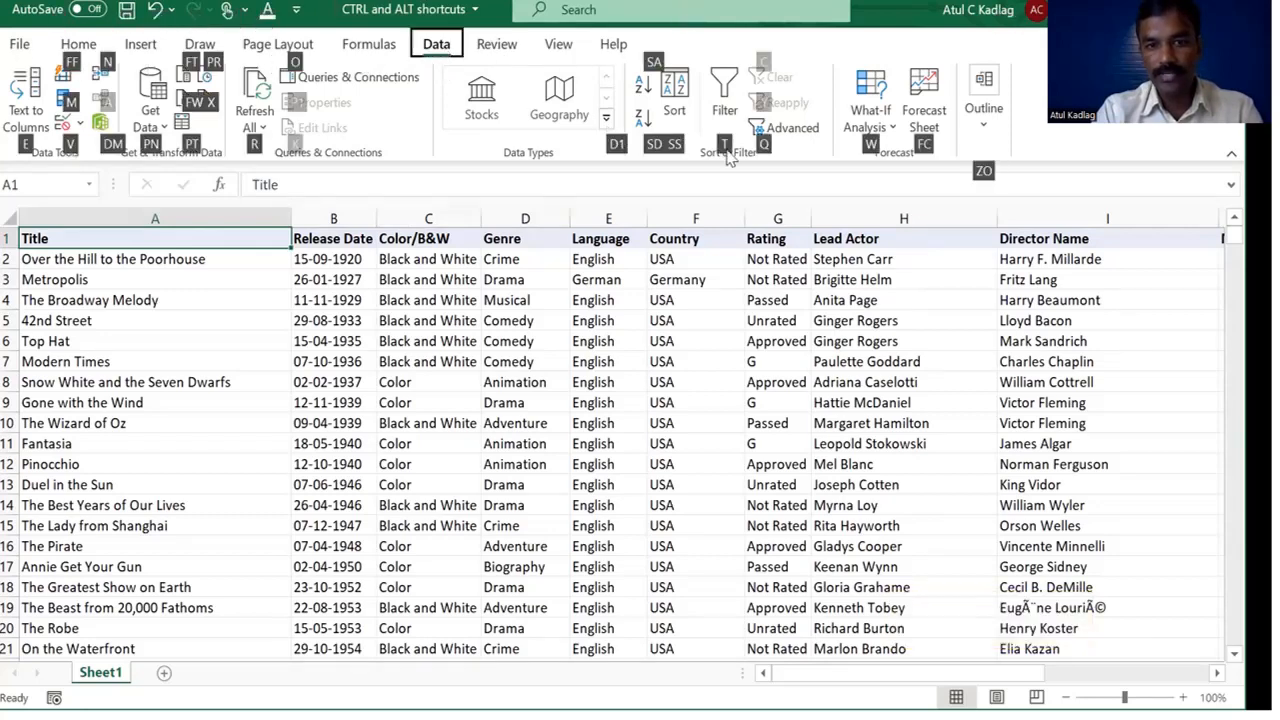
key(t)
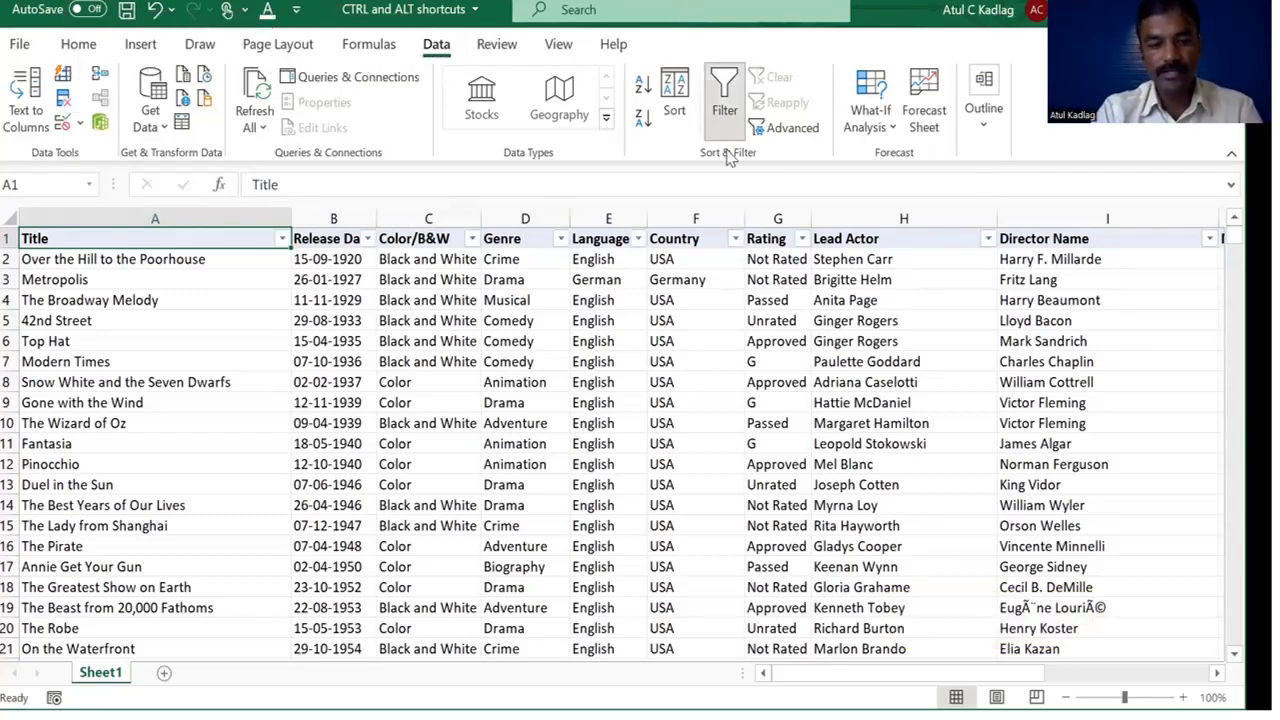
click(525, 403)
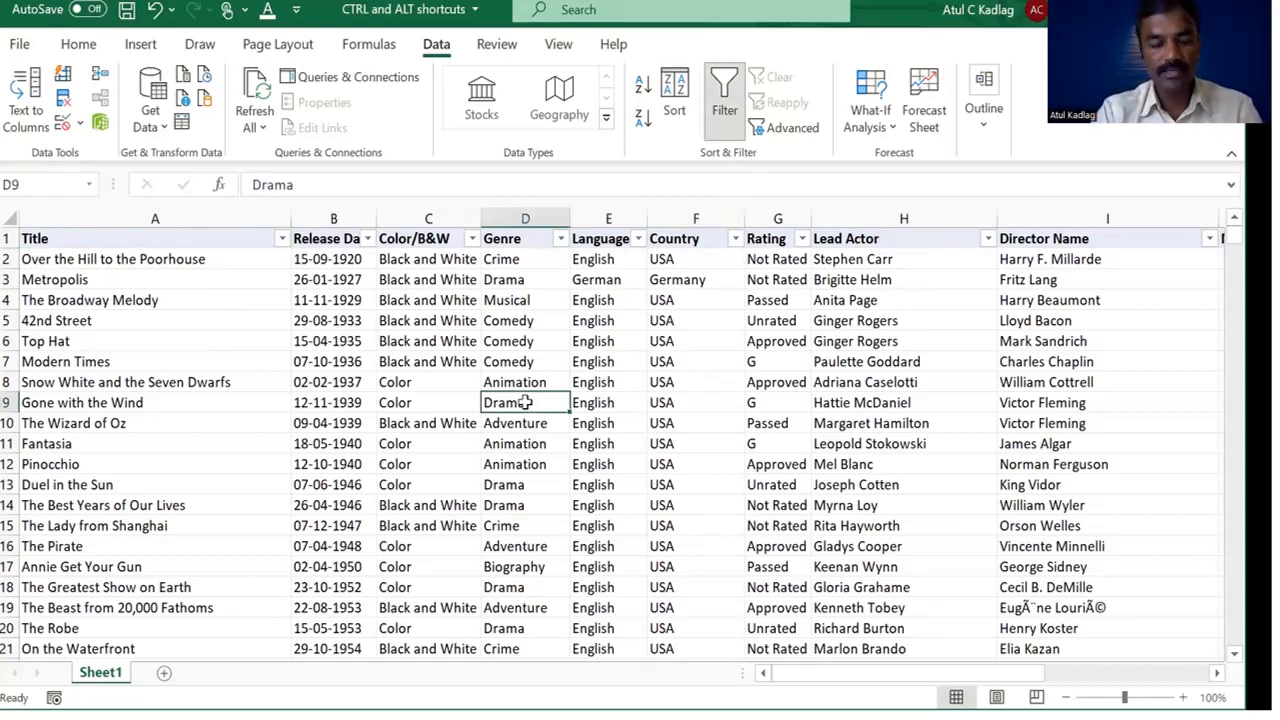
key(ctrl+z)
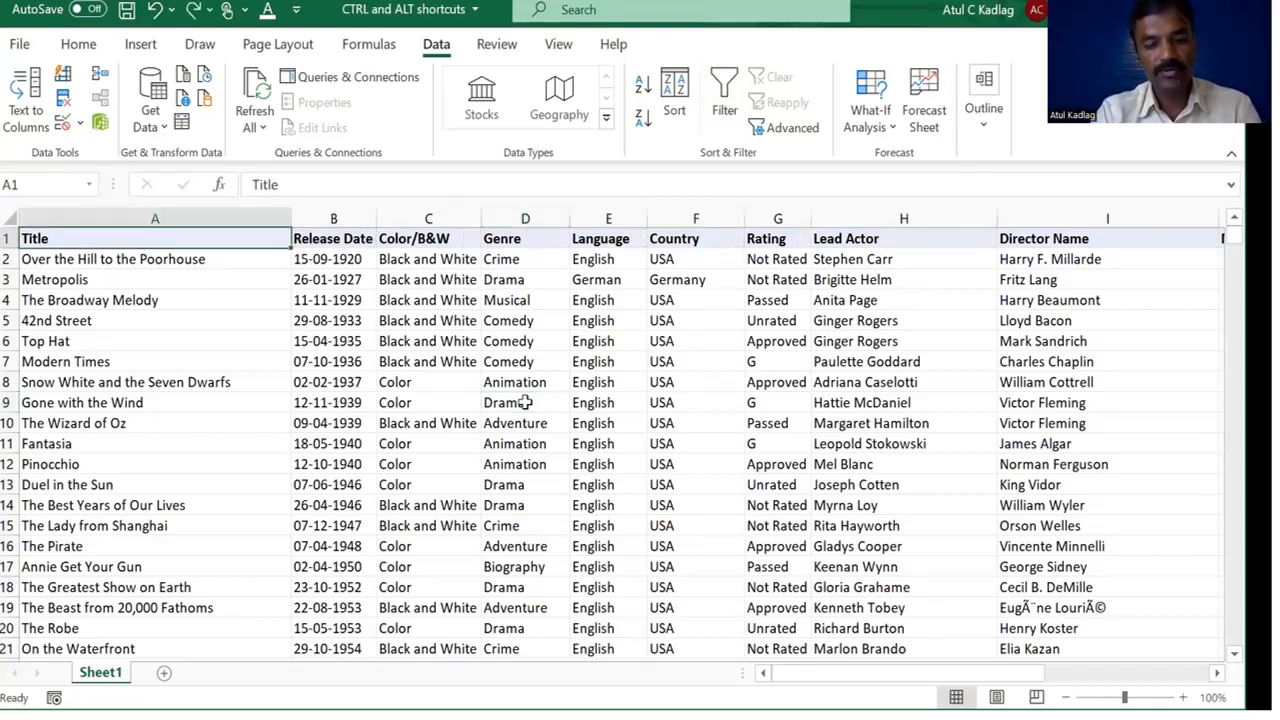
Step: Turn on Filter for the movie list's header row and display the key tips for the Home commands
key(ctrl+shift+l)
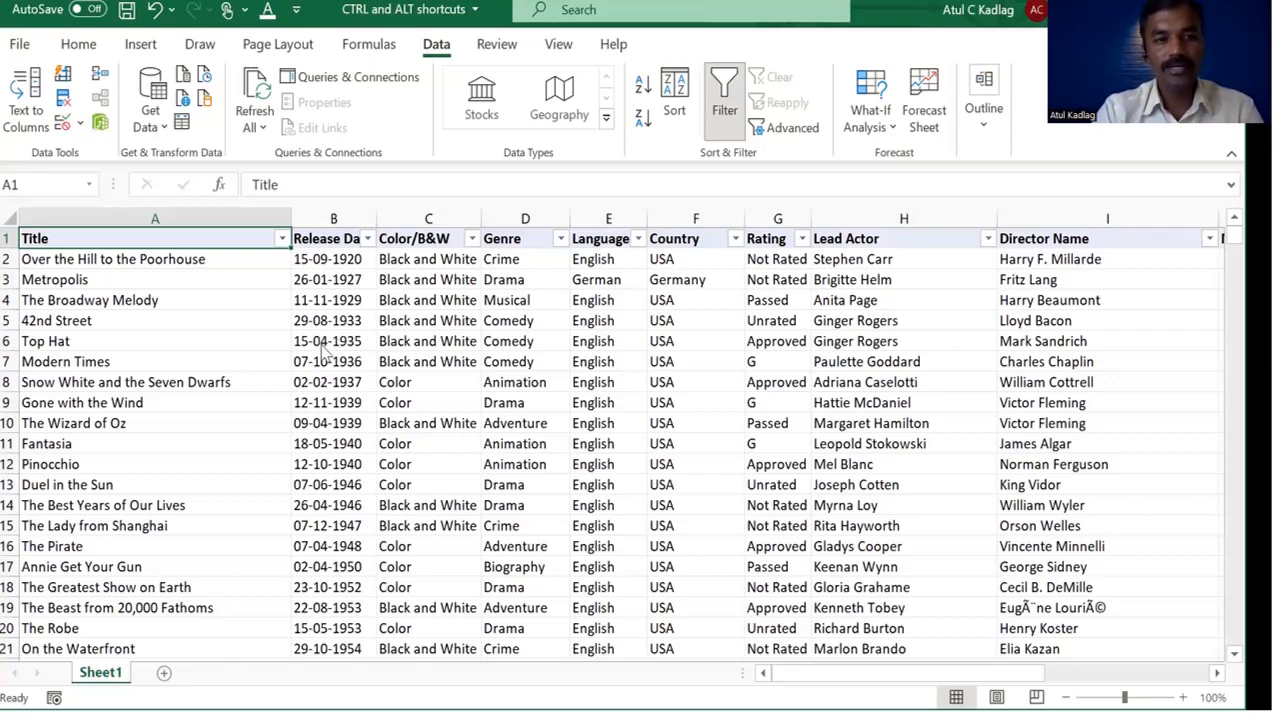
key(alt)
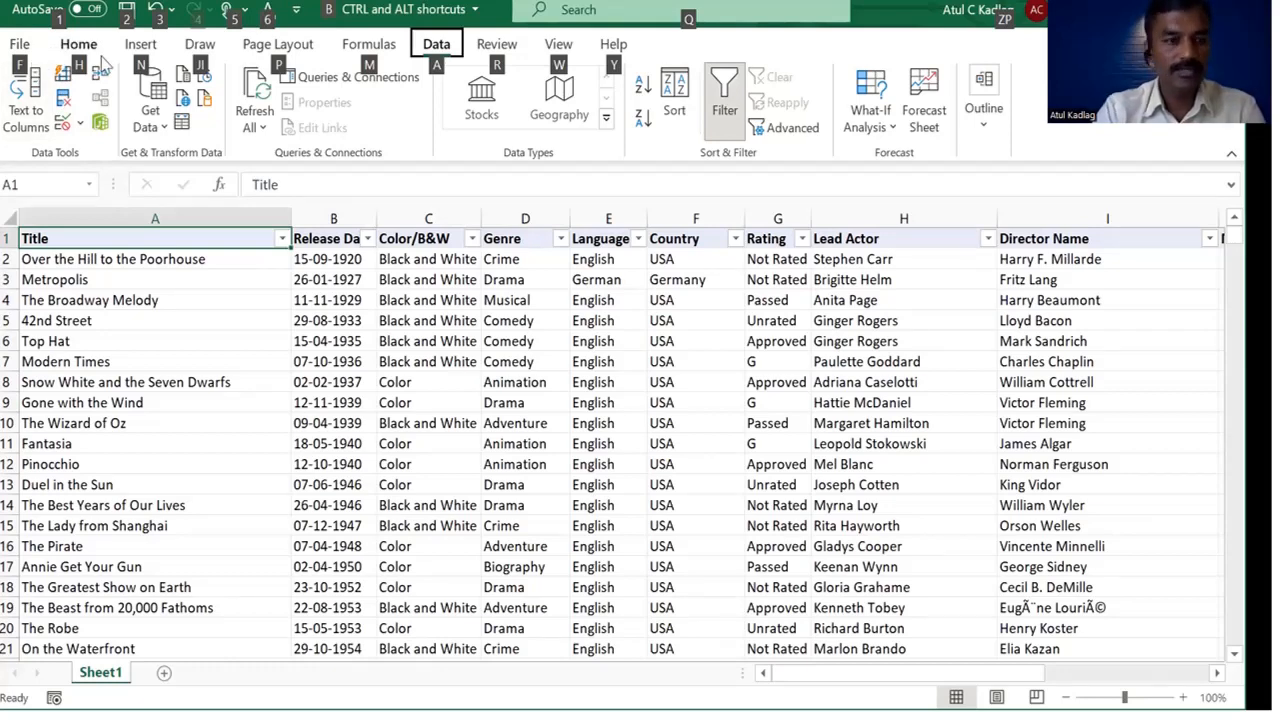
key(h)
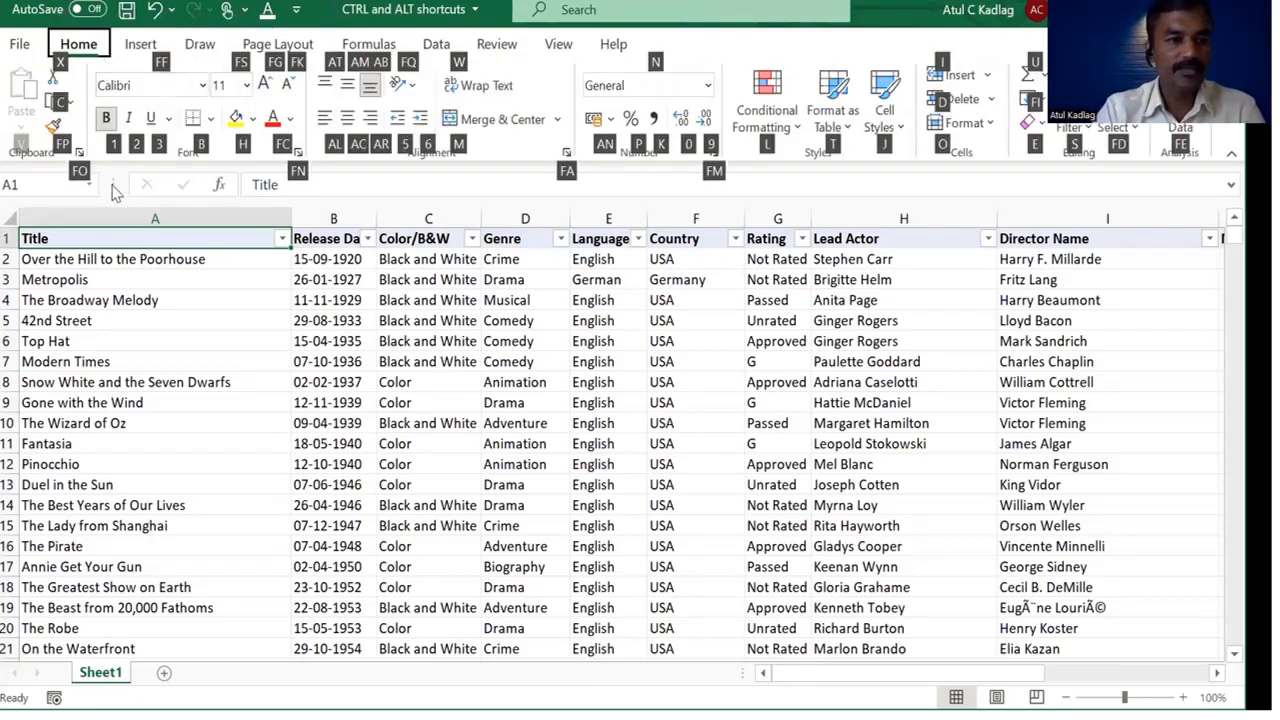
Step: Make the title The Broadway Melody in cell A4 bold, leaving the fill colour choices unused
click(311, 317)
click(165, 305)
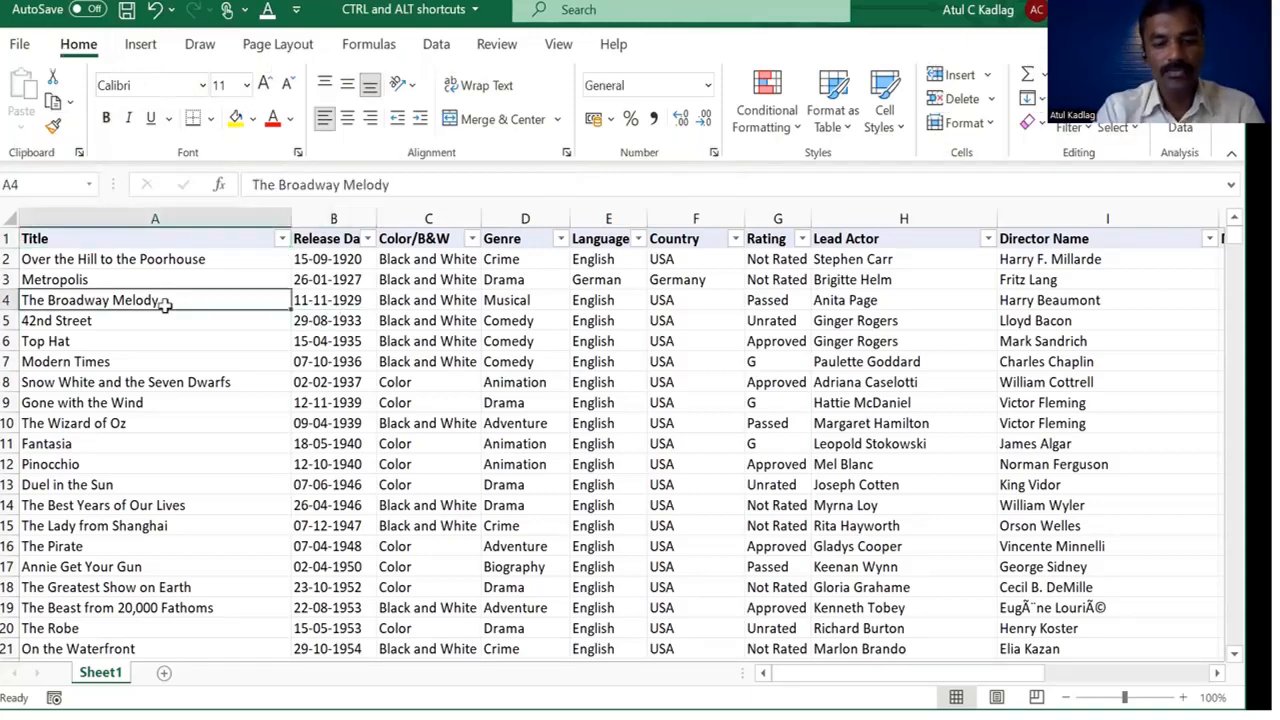
key(alt+h)
key(h)
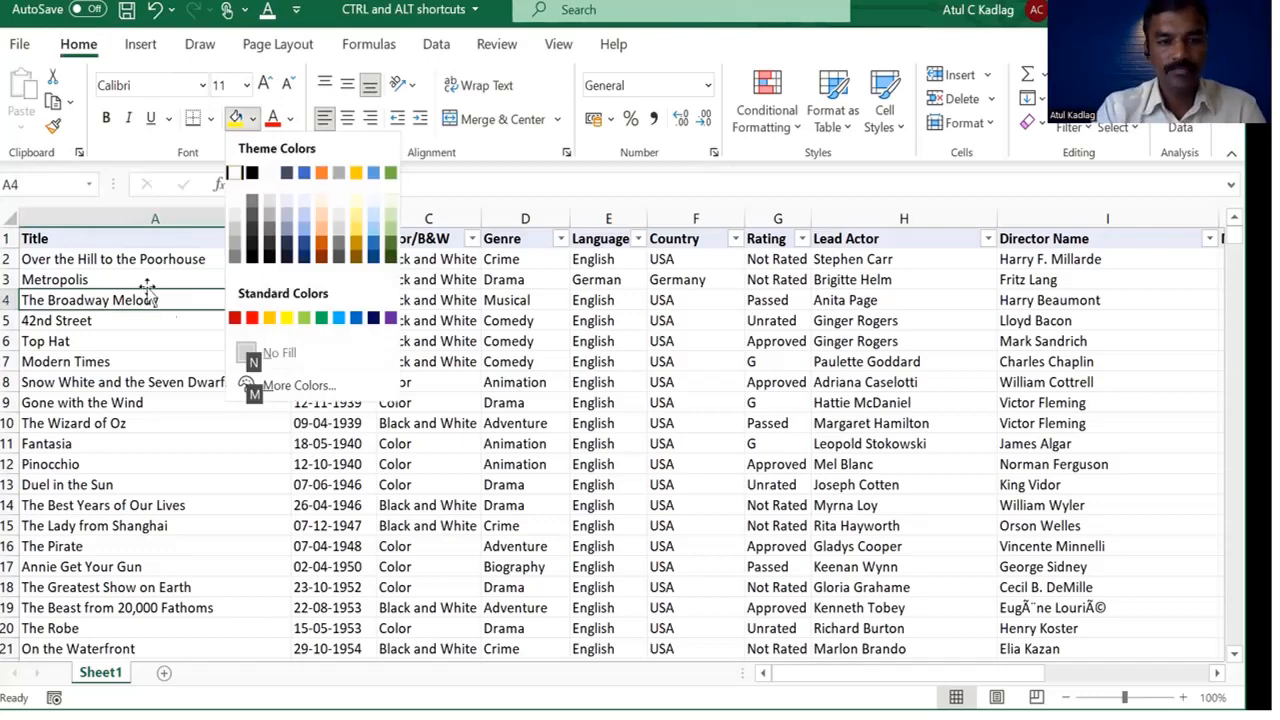
key(Escape)
key(1)
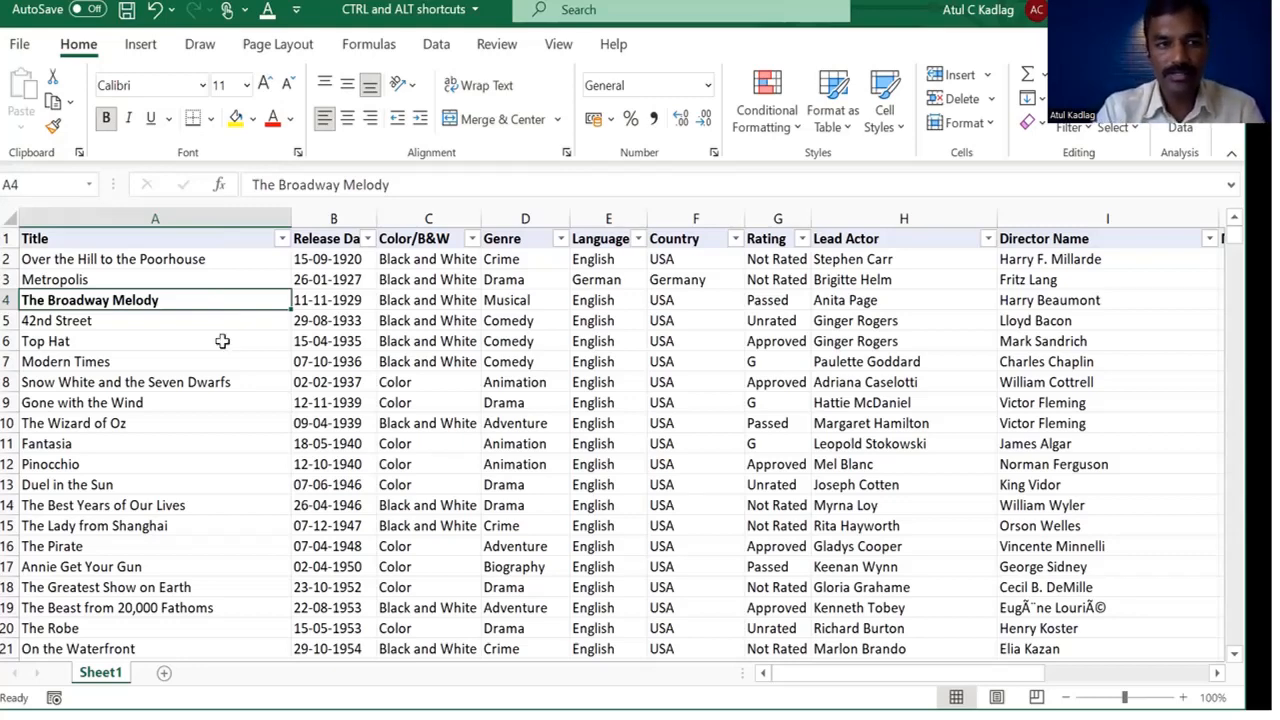
Step: Go to the Profit column at the end of the movie list and inspect the formula in P2 without changing it
key(alt)
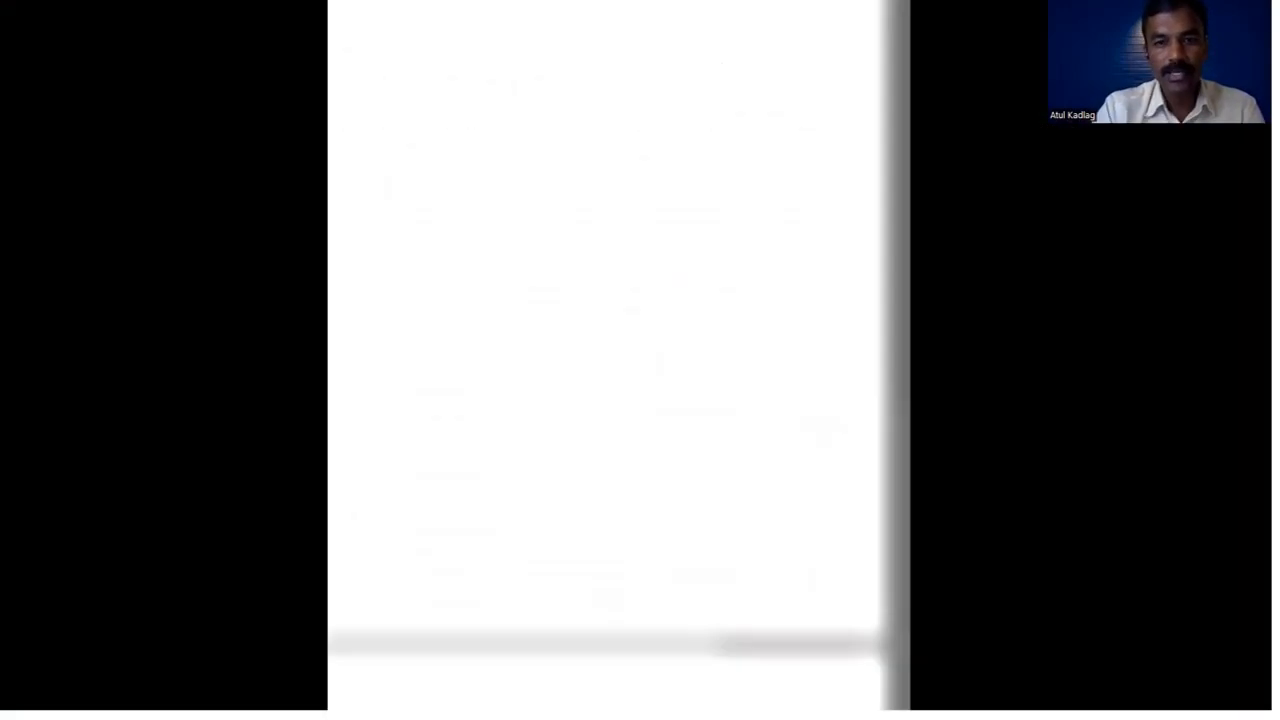
key(ctrl+Right)
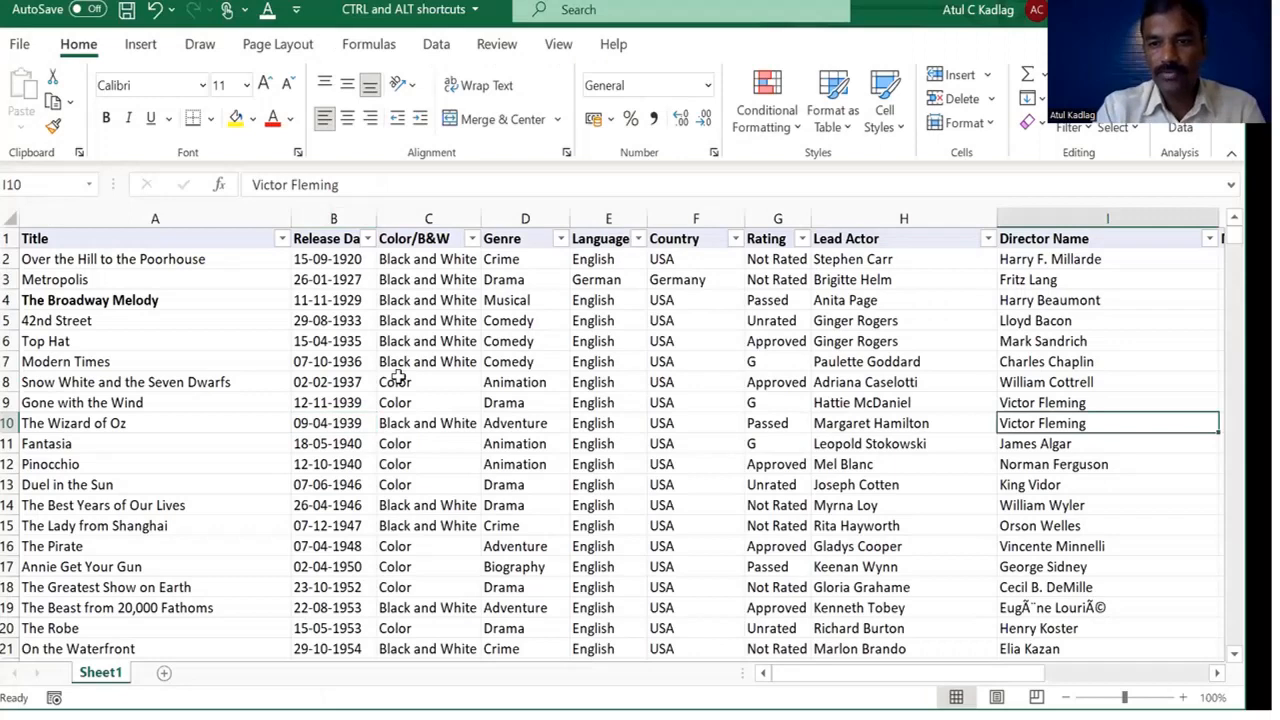
key(ctrl+Right)
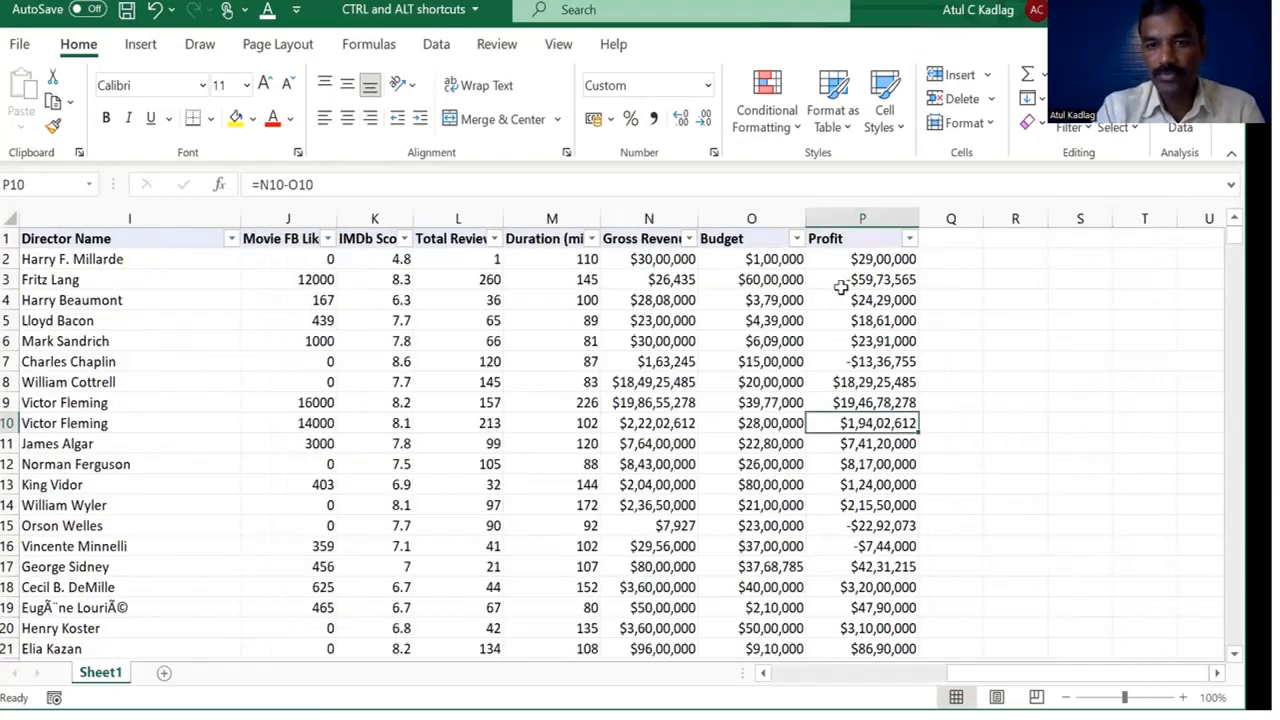
click(846, 258)
key(F2)
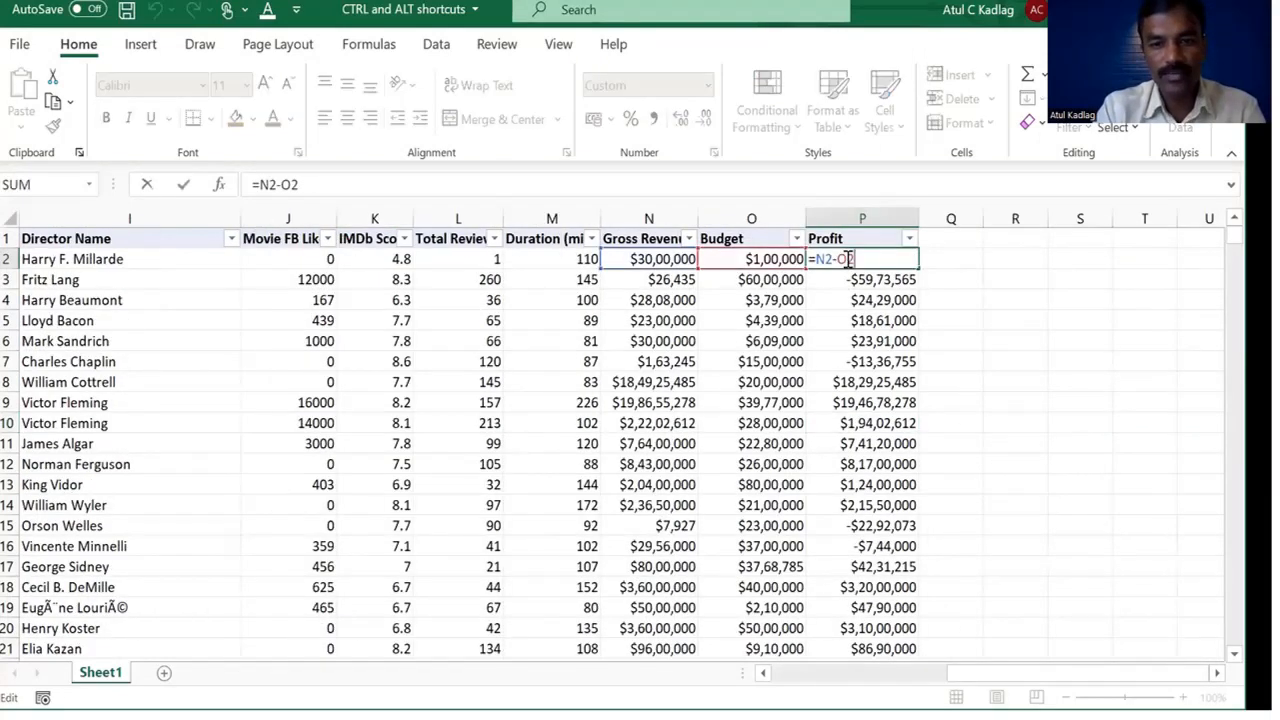
key(Escape)
Step: Examine how the Profit column is calculated from Gross Revenue and Budget, checking the formulas in P6, P7 and P3
drag(632, 216, 858, 530)
click(682, 279)
click(880, 384)
click(877, 217)
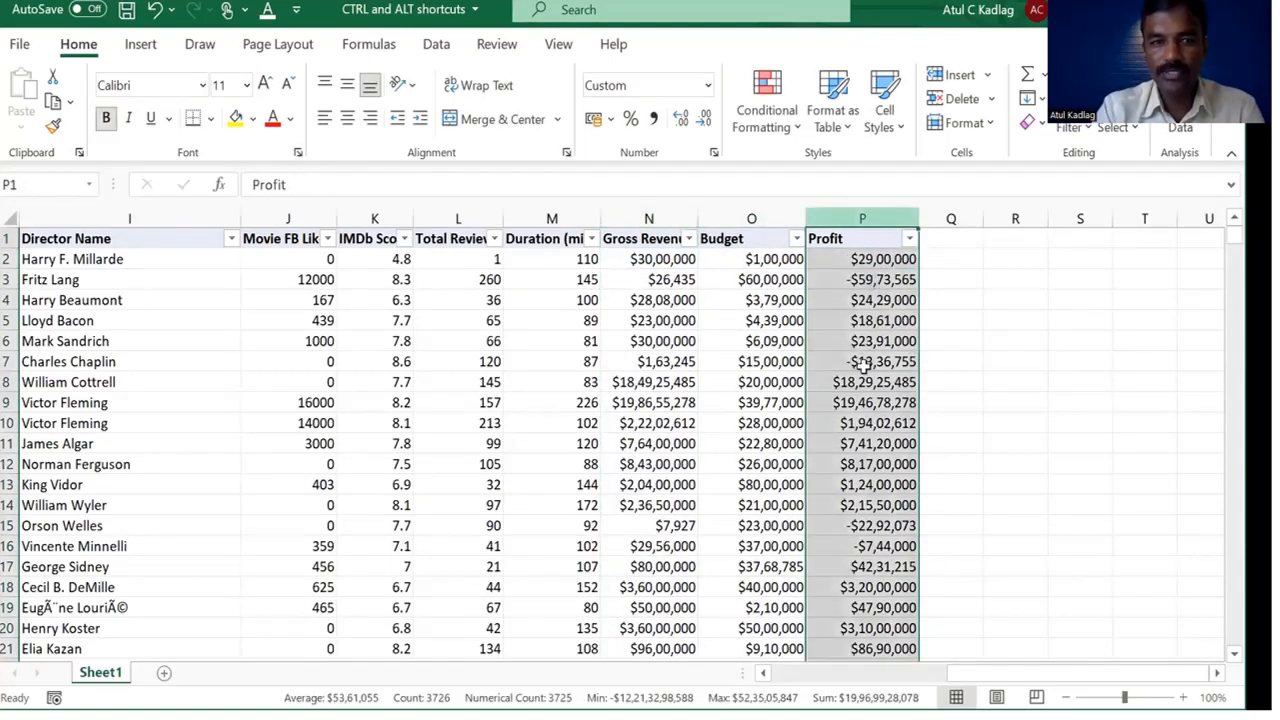
click(857, 341)
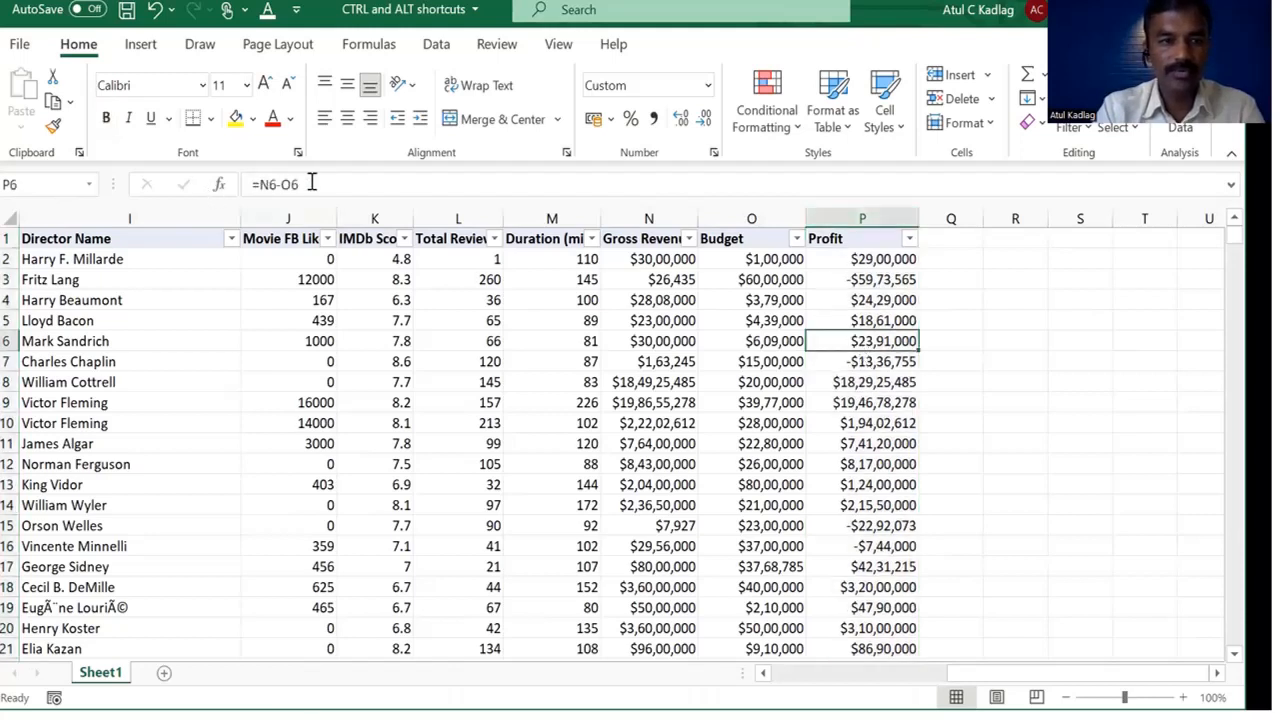
drag(302, 184, 257, 184)
click(866, 403)
key(Escape)
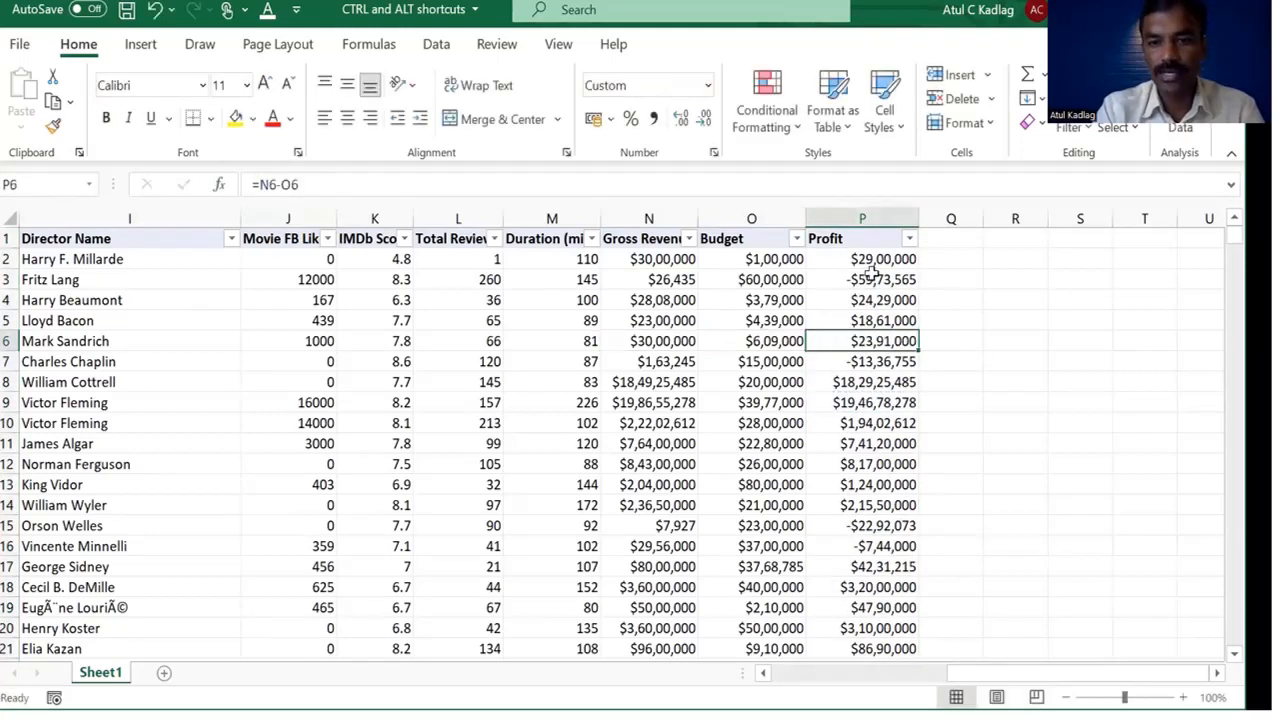
click(870, 361)
click(874, 278)
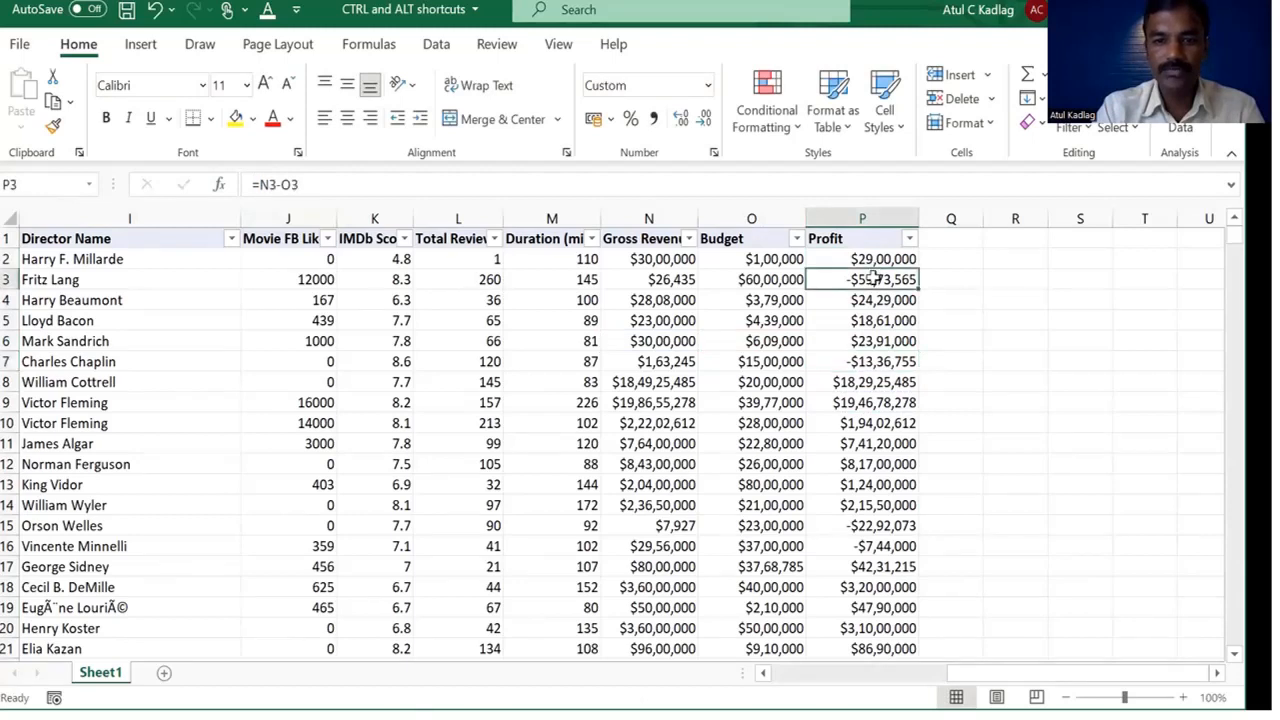
Step: Replace the formula in Profit cell P4 with its value by copying it and pasting values over itself
click(867, 302)
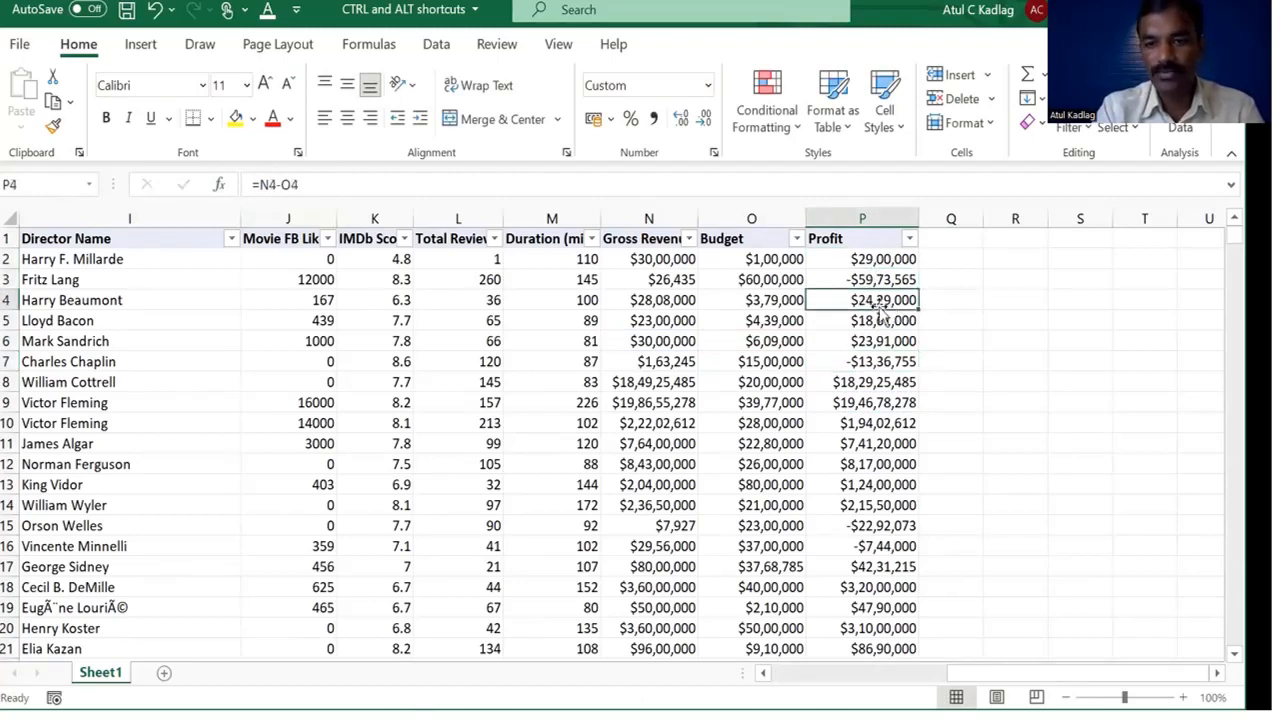
key(ctrl+c)
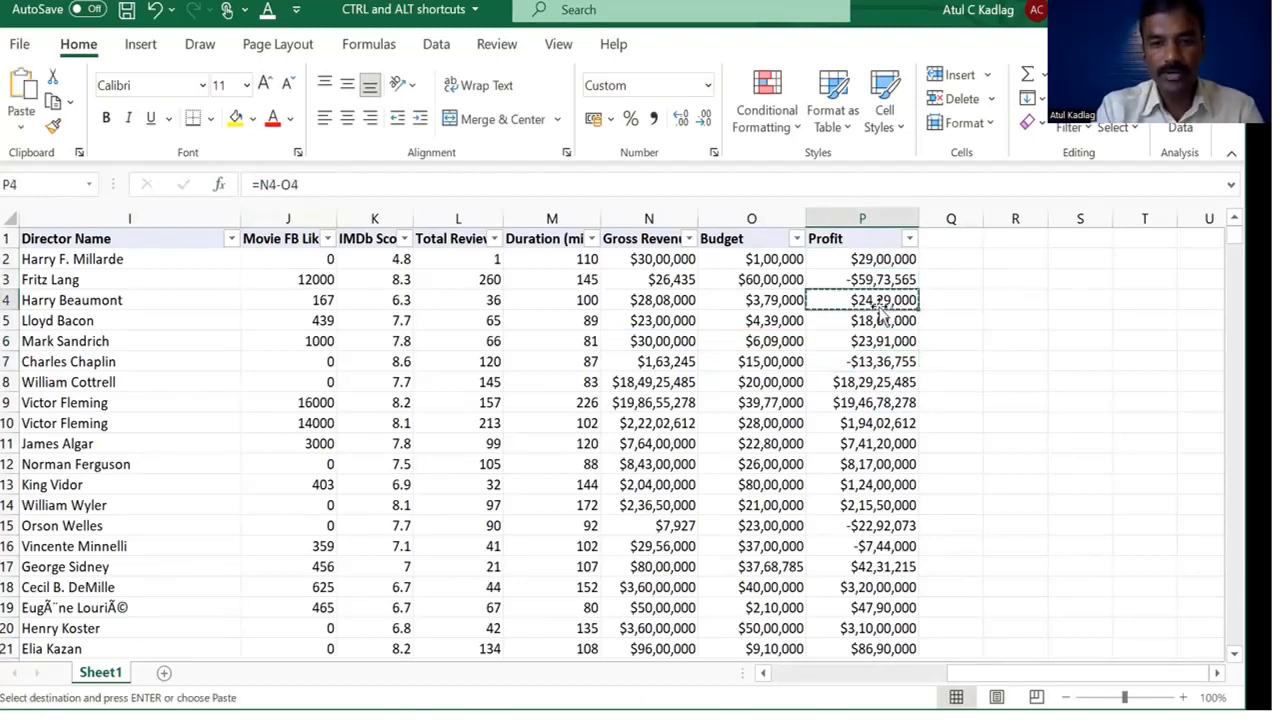
right_click(862, 302)
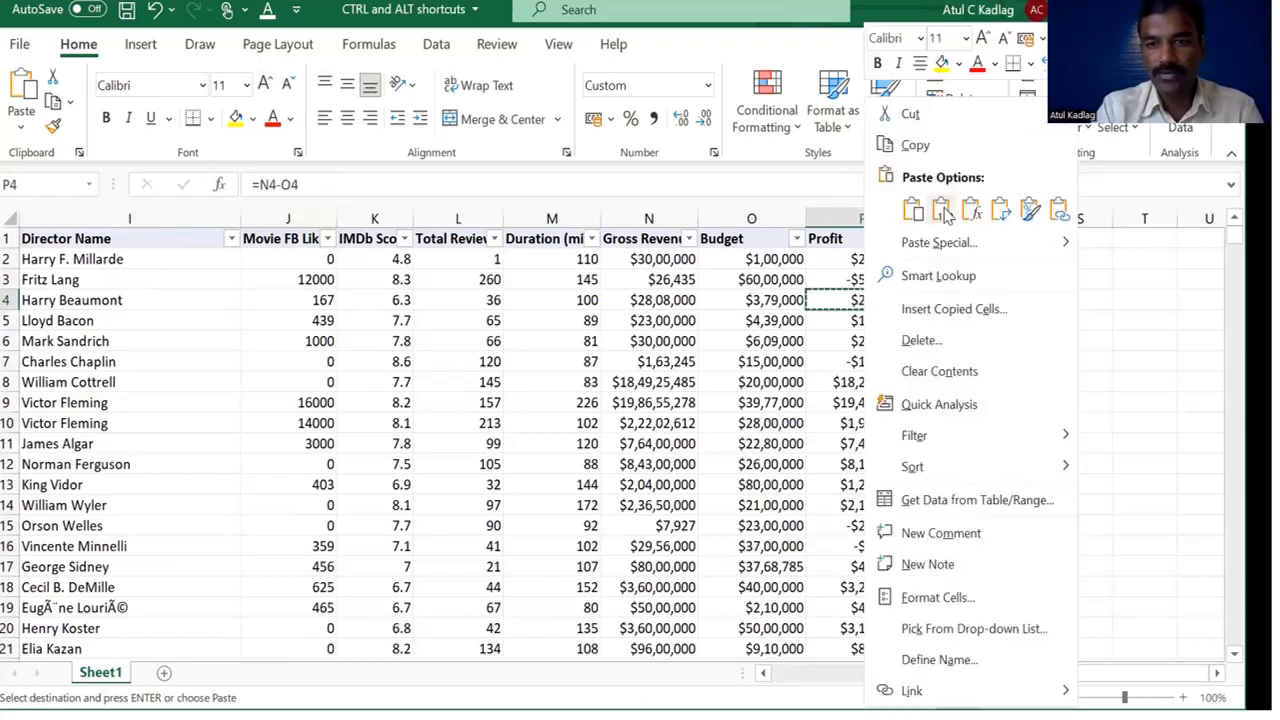
click(943, 211)
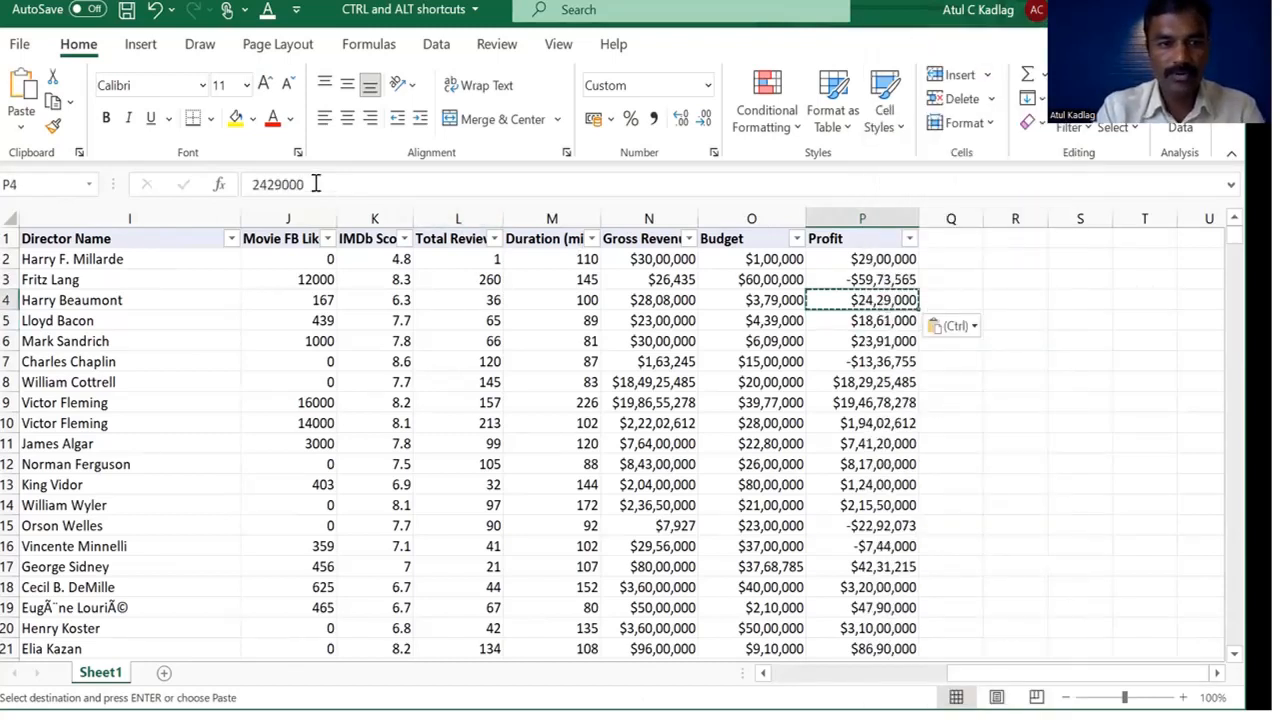
Step: Compare the contents of Profit cell P4 with the formulas in P3 and P6, leaving the cells unedited
double_click(278, 184)
click(834, 283)
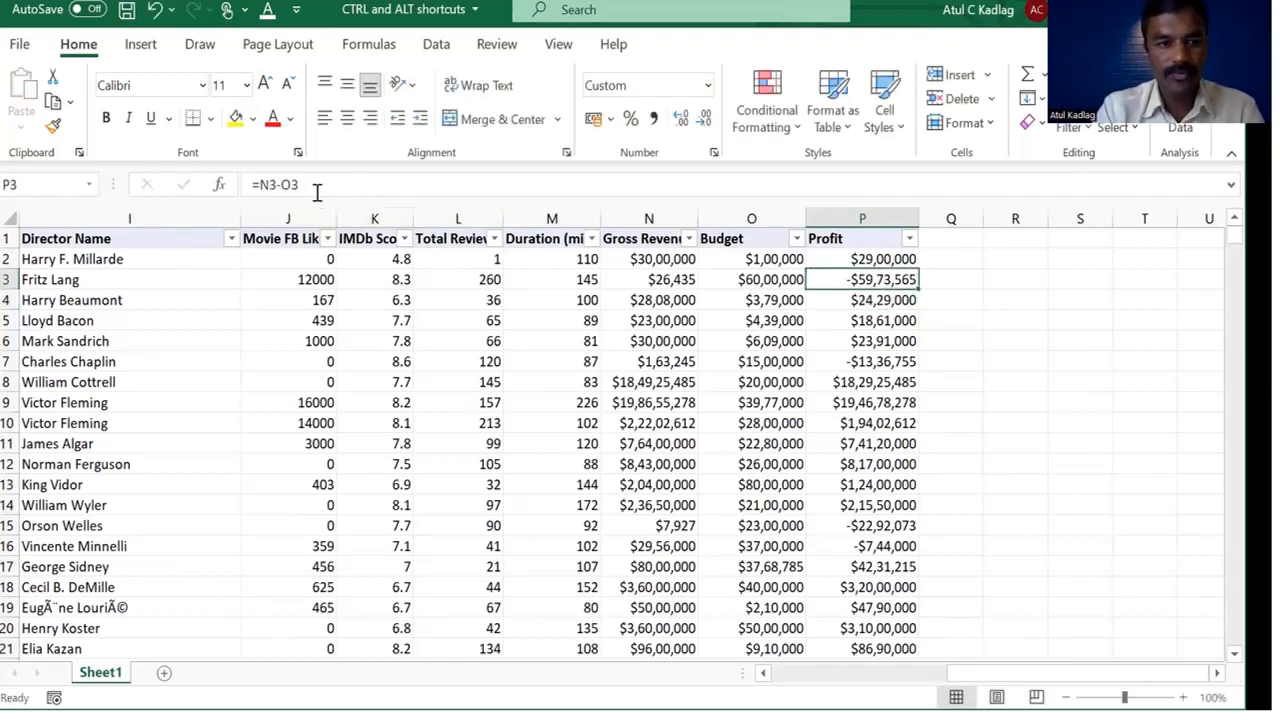
drag(317, 185, 240, 184)
click(860, 320)
click(857, 298)
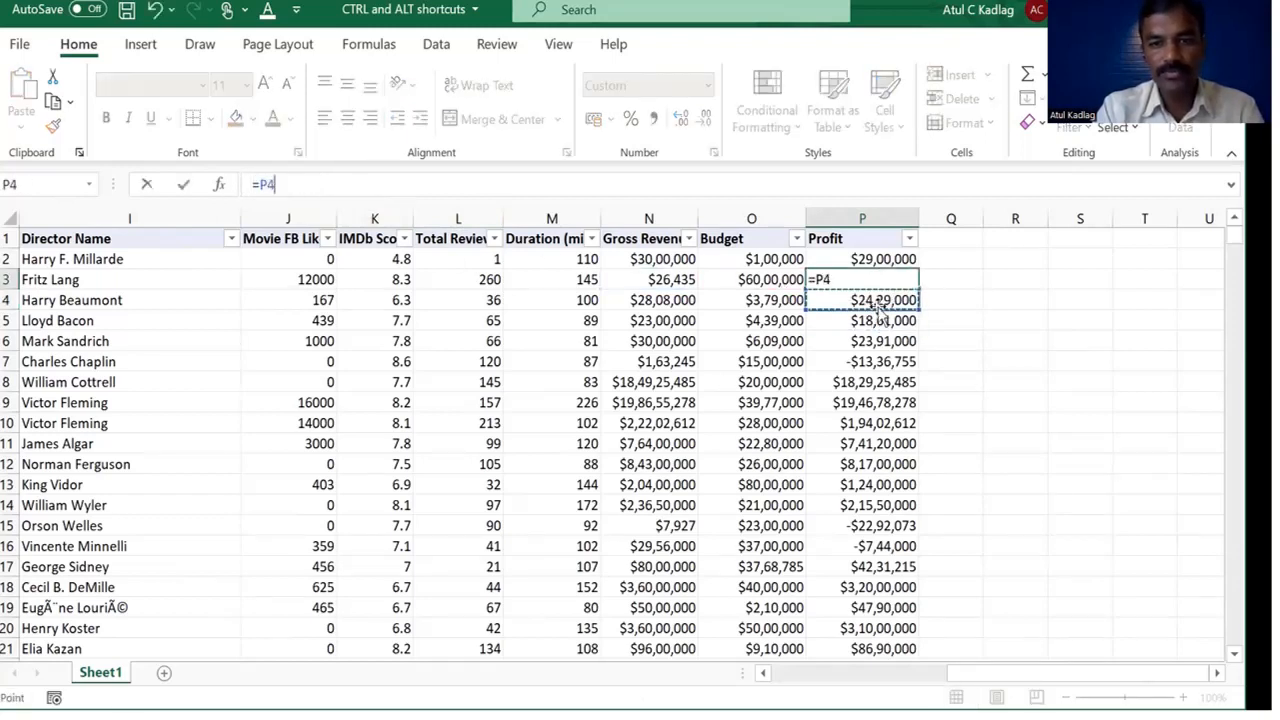
key(Escape)
click(853, 300)
drag(304, 184, 250, 184)
click(836, 341)
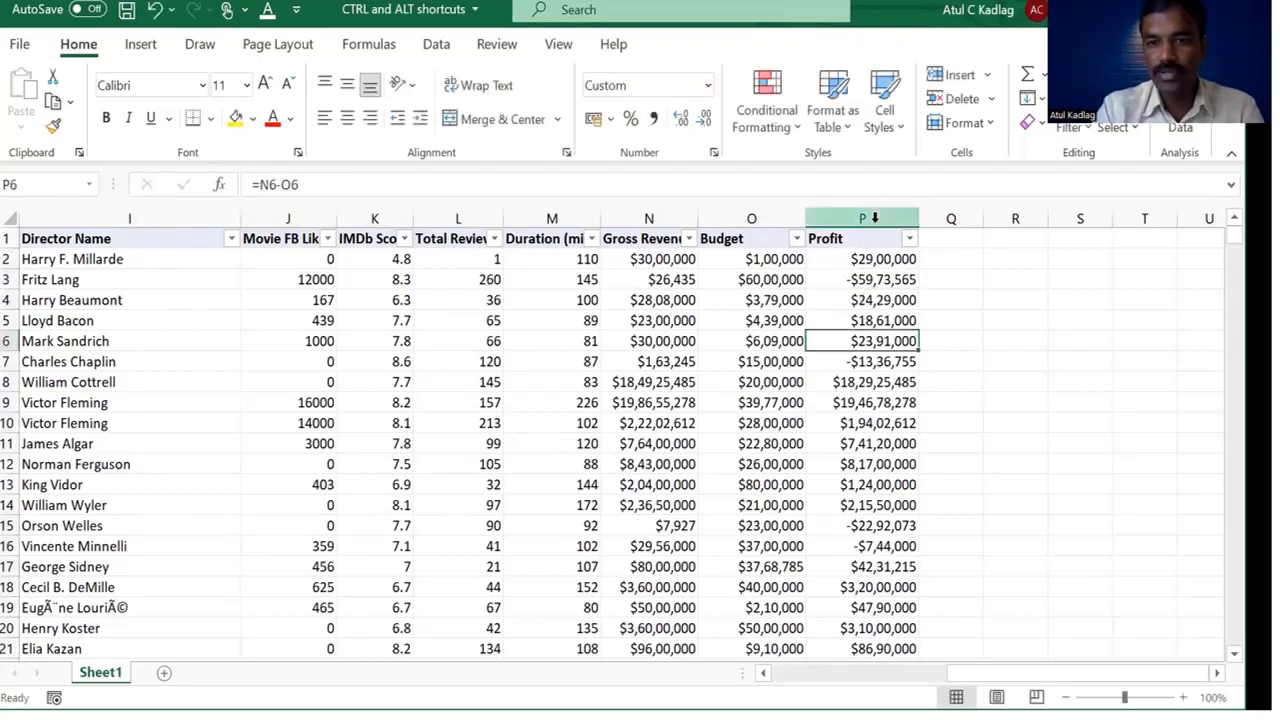
Step: Convert the whole Profit column P from formulas to values by copying it and pasting values in place
click(875, 218)
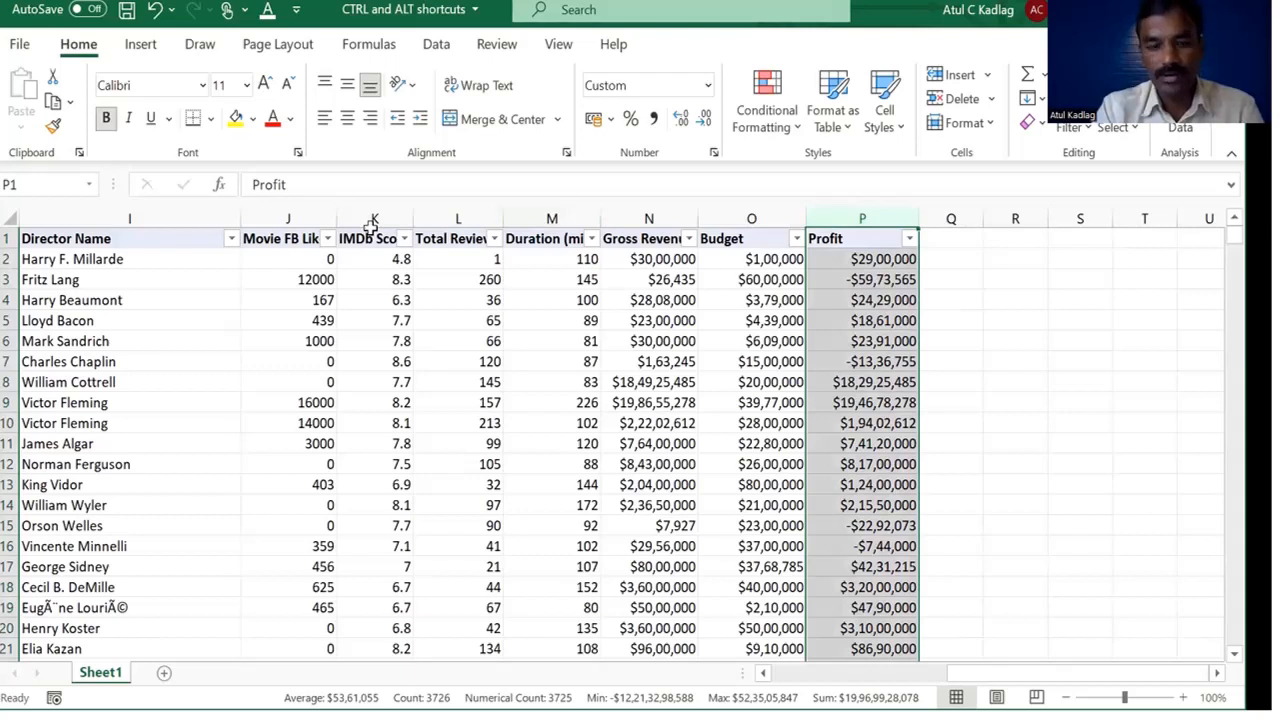
key(ctrl+c)
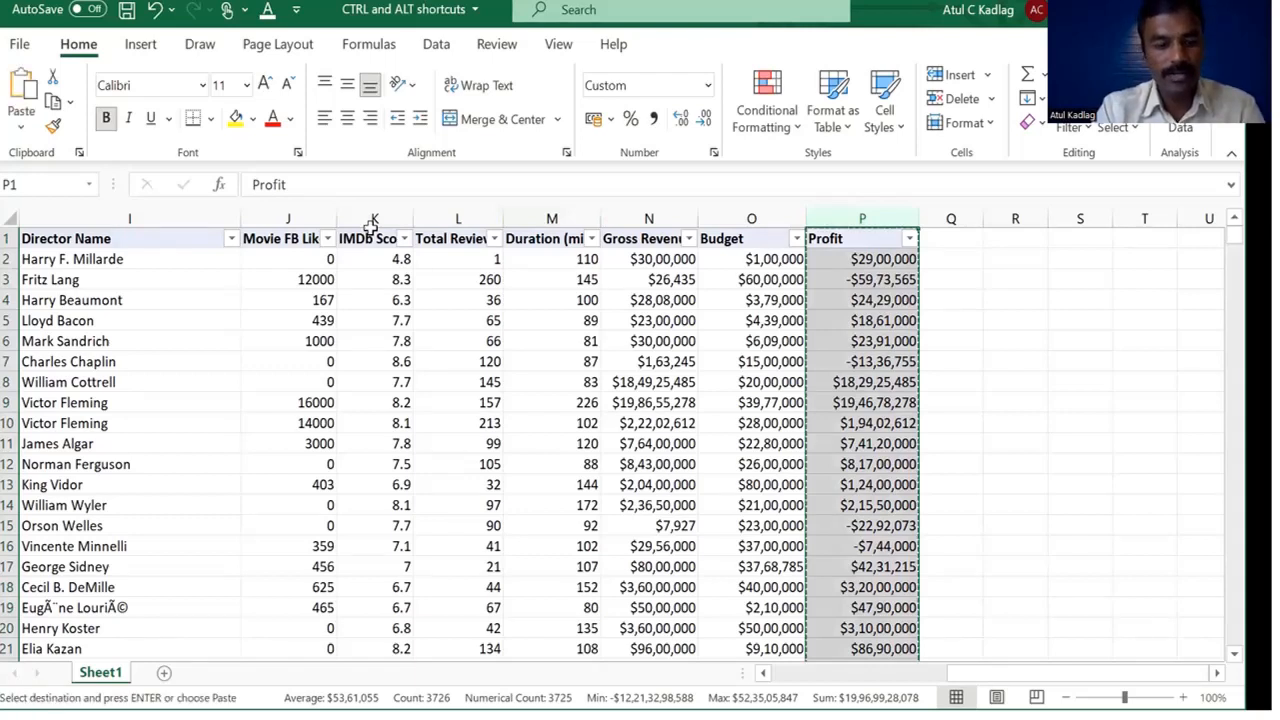
key(alt)
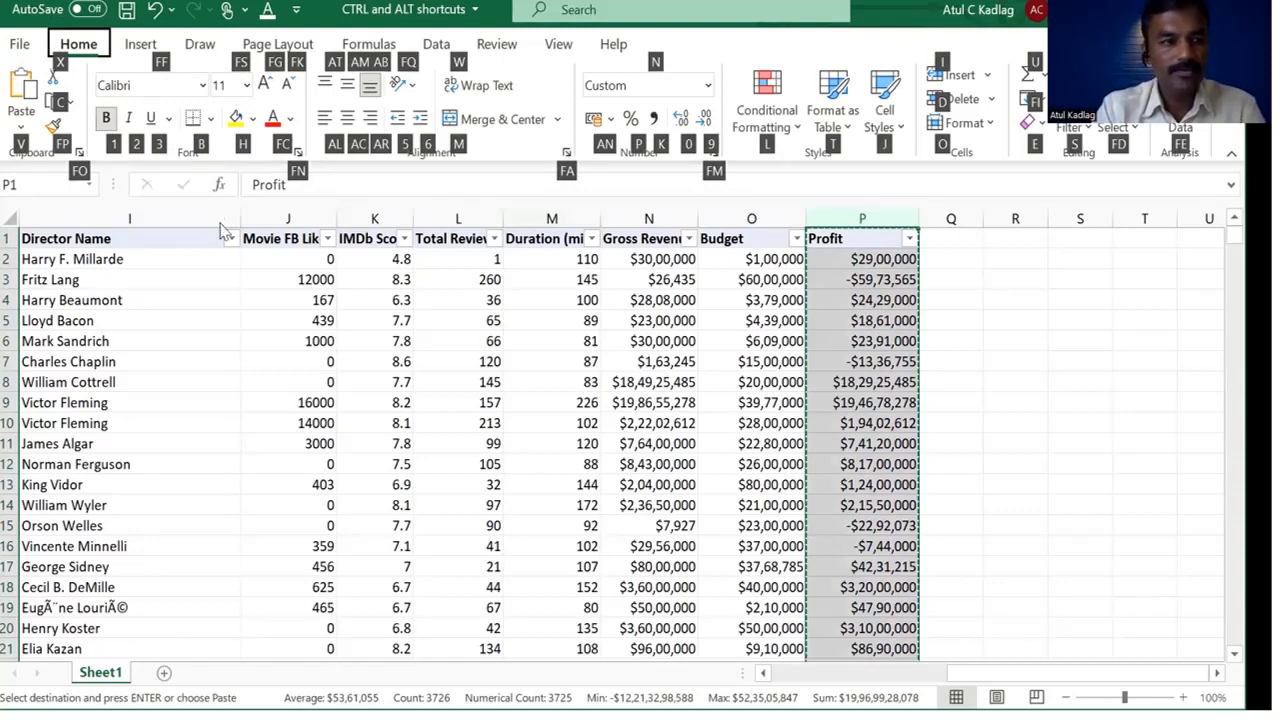
key(v)
key(v)
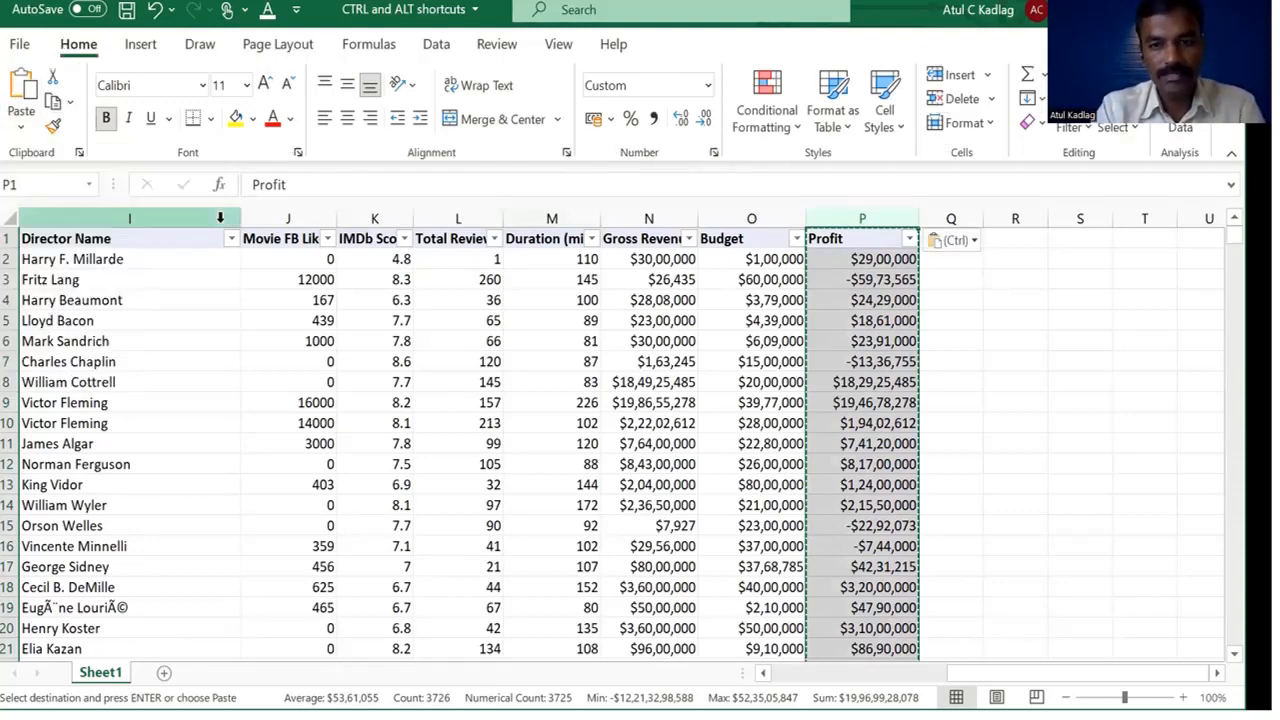
Step: Check the contents of several Profit cells, including P3 to P9 and P13
click(833, 297)
drag(854, 272, 864, 404)
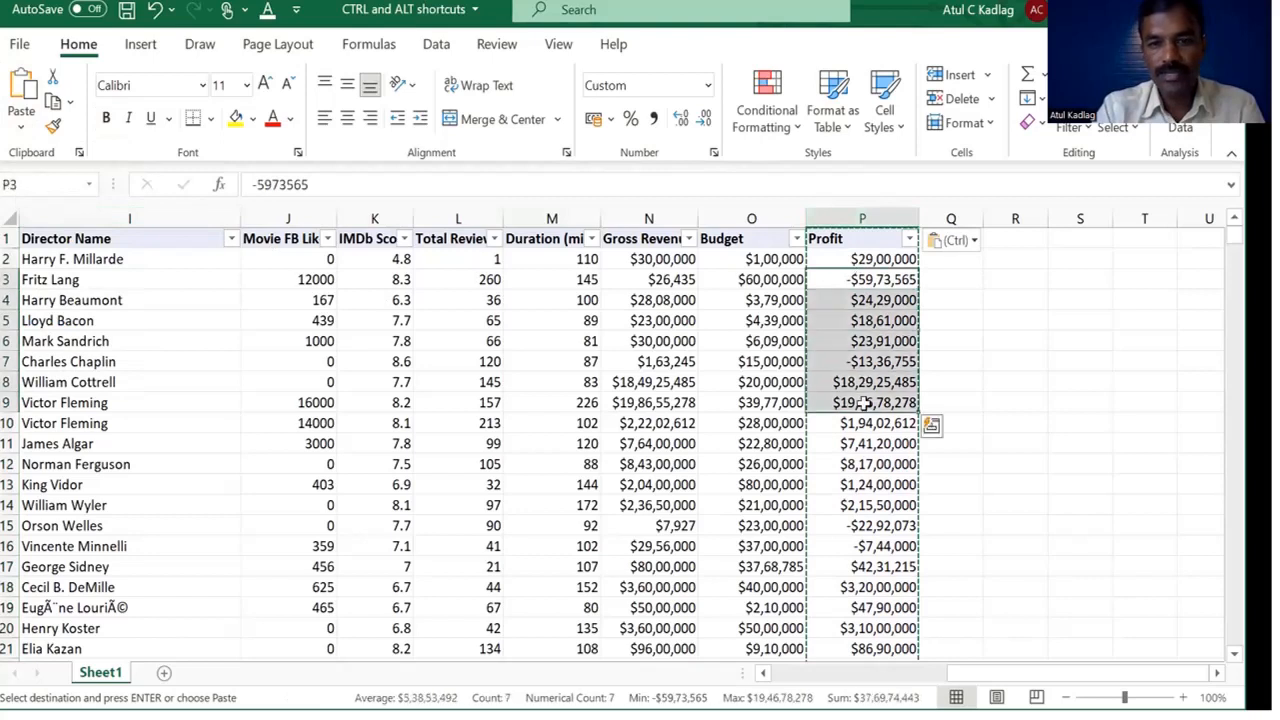
click(868, 479)
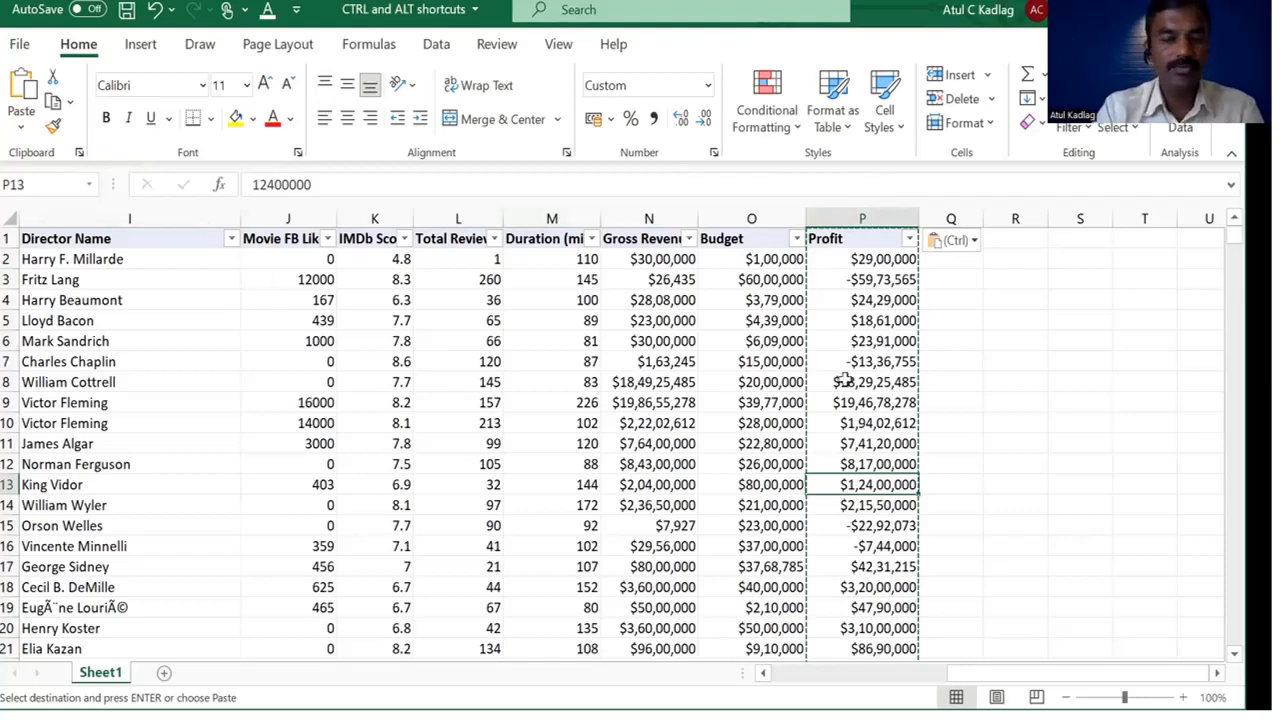
Step: Clear the copy outline around the Profit column and go along row 5 to Language cell E5
double_click(769, 314)
key(Escape)
key(Left)
key(Left)
key(Left)
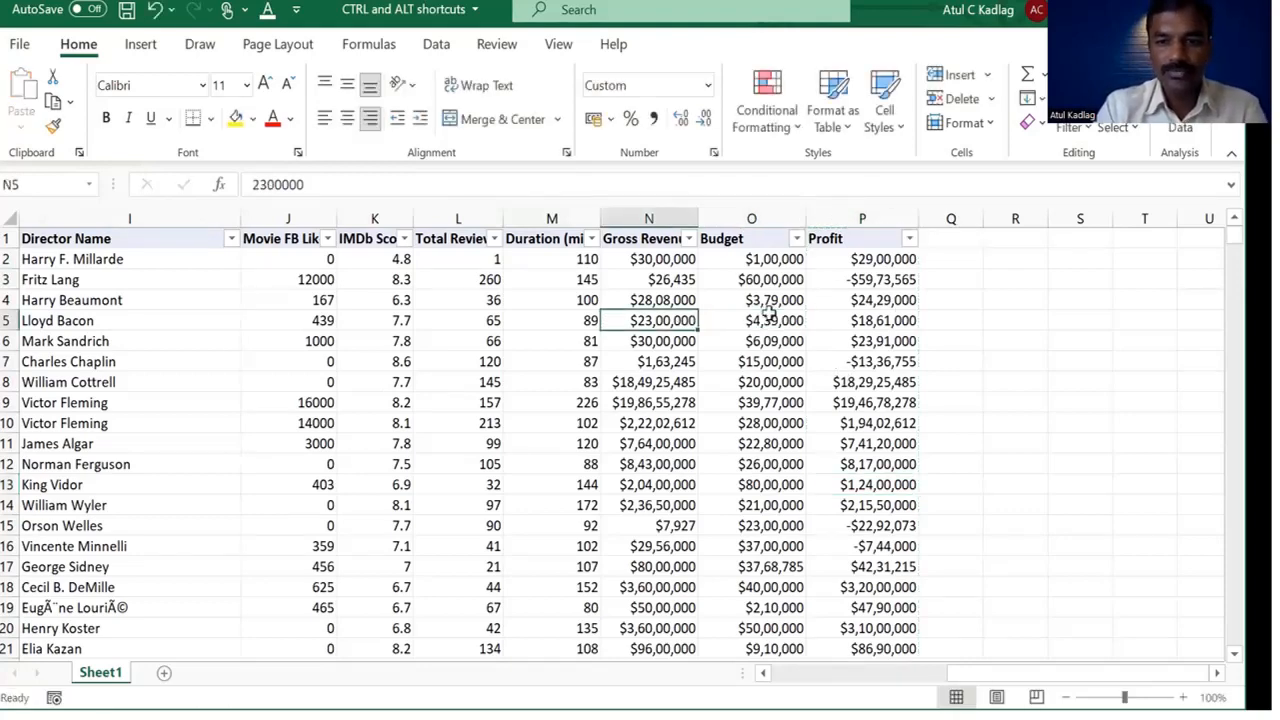
key(Left)
key(Left)
key(Left)
key(Left)
key(Left)
key(Left)
key(Left)
key(Left)
key(Left)
key(Left)
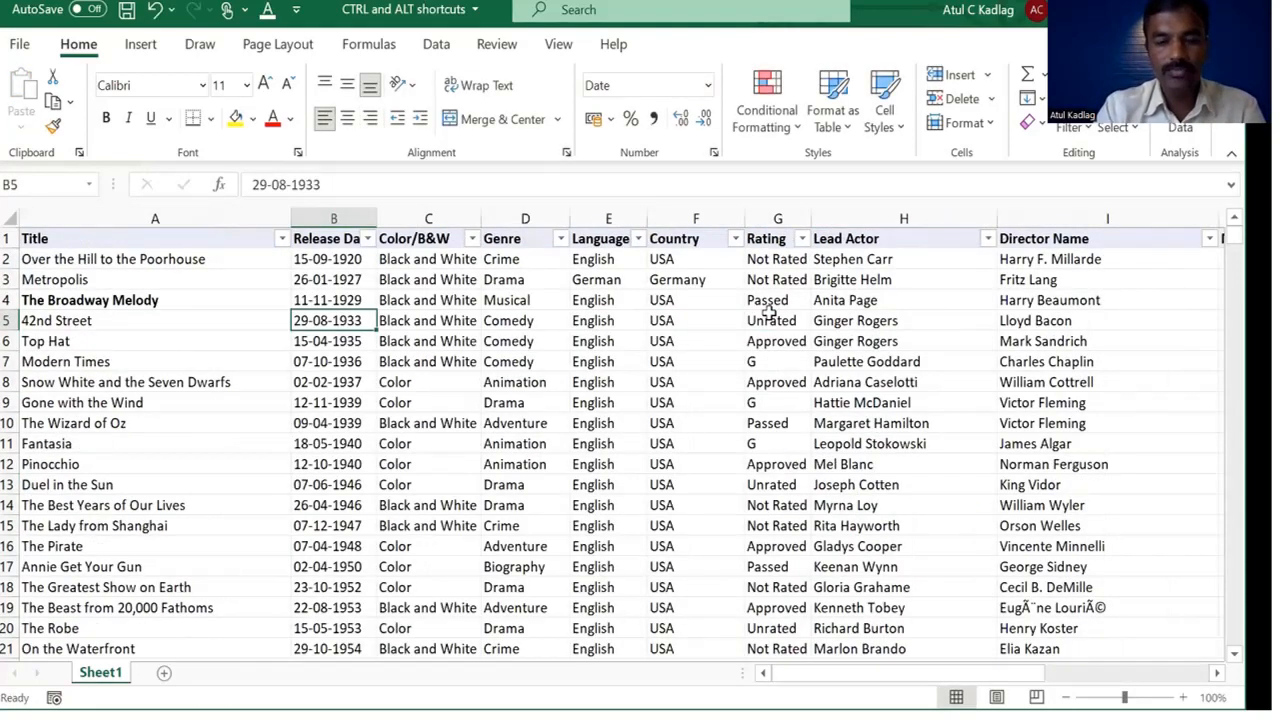
key(Right)
key(Right)
key(Right)
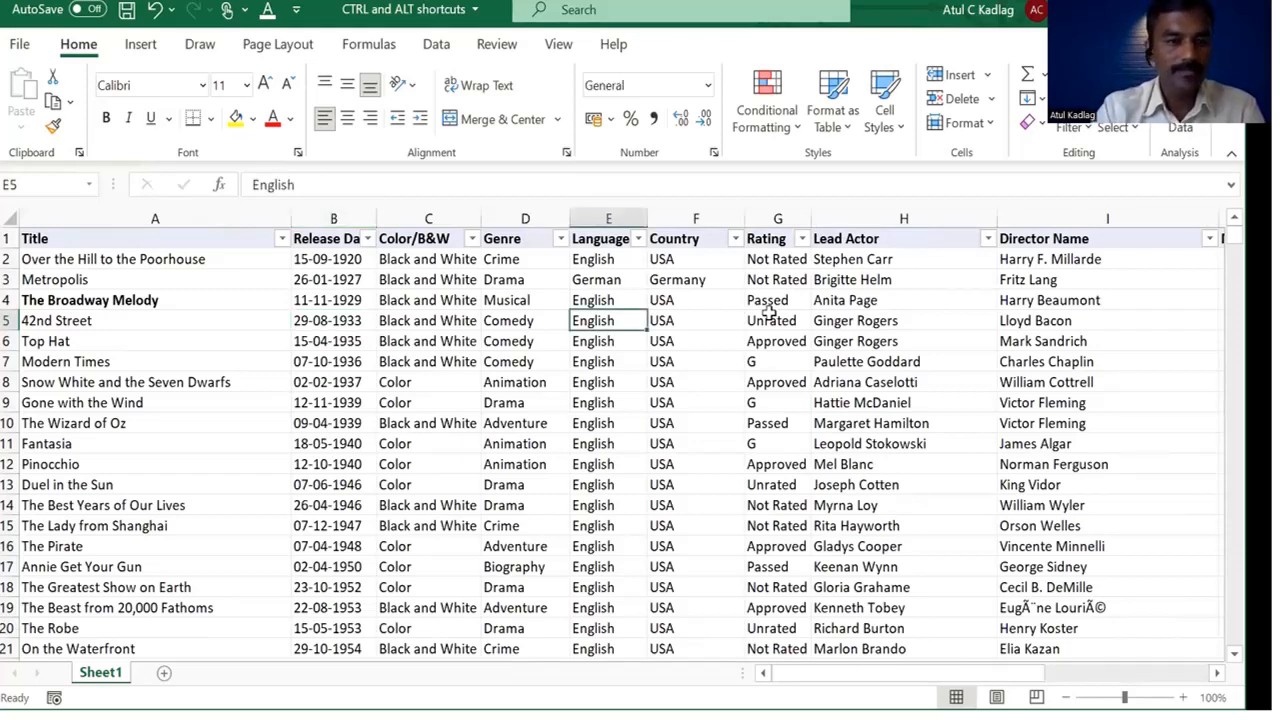
Step: Create a PivotChart and PivotTable from the movie list on a new worksheet
key(alt+n)
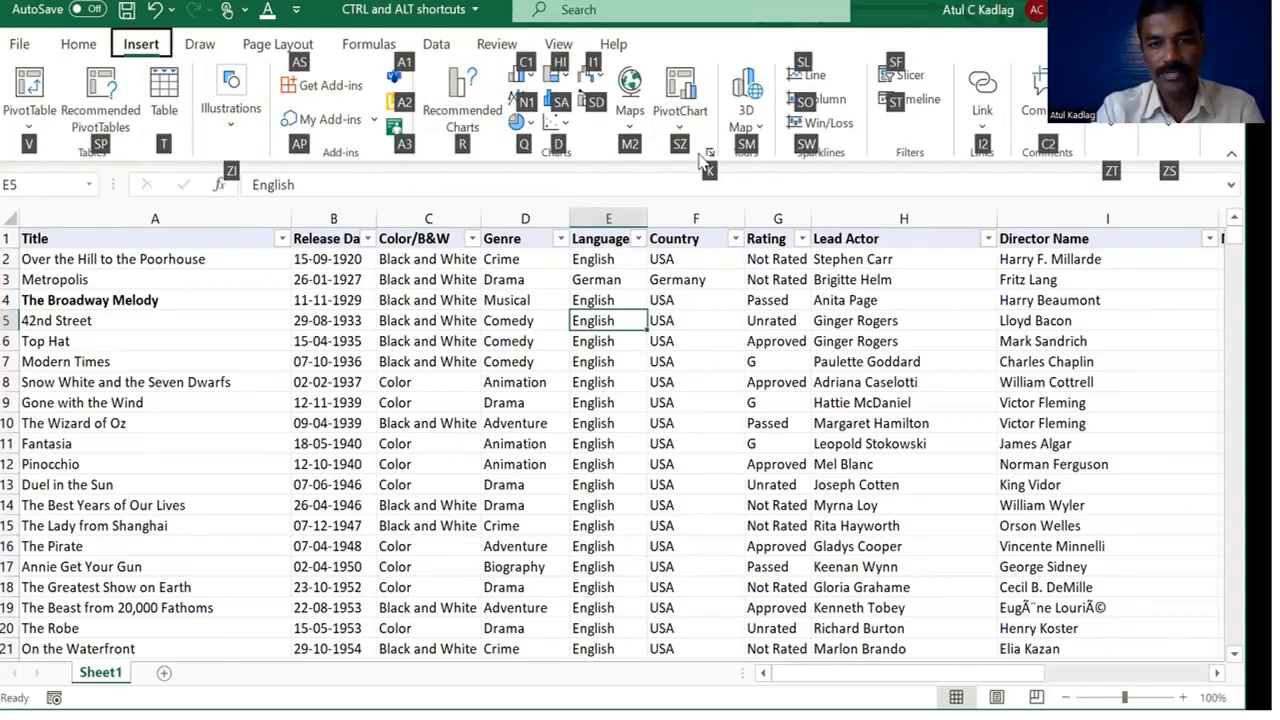
key(s)
key(z)
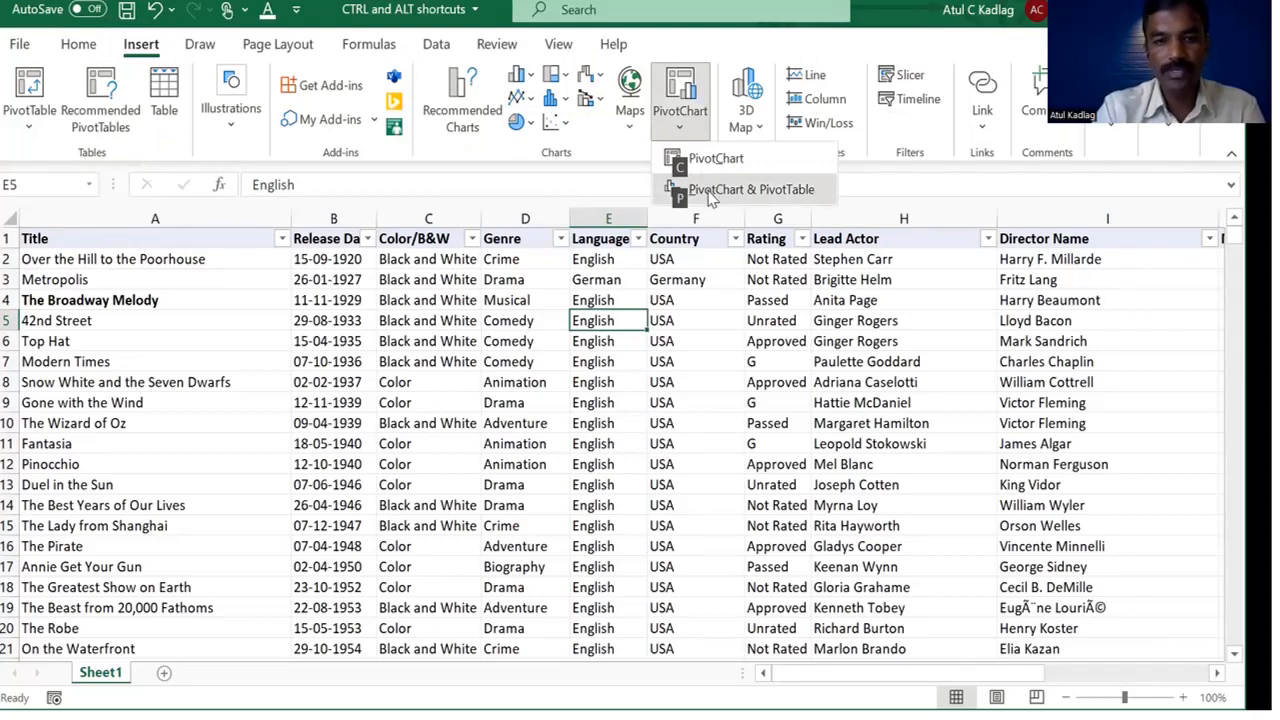
key(p)
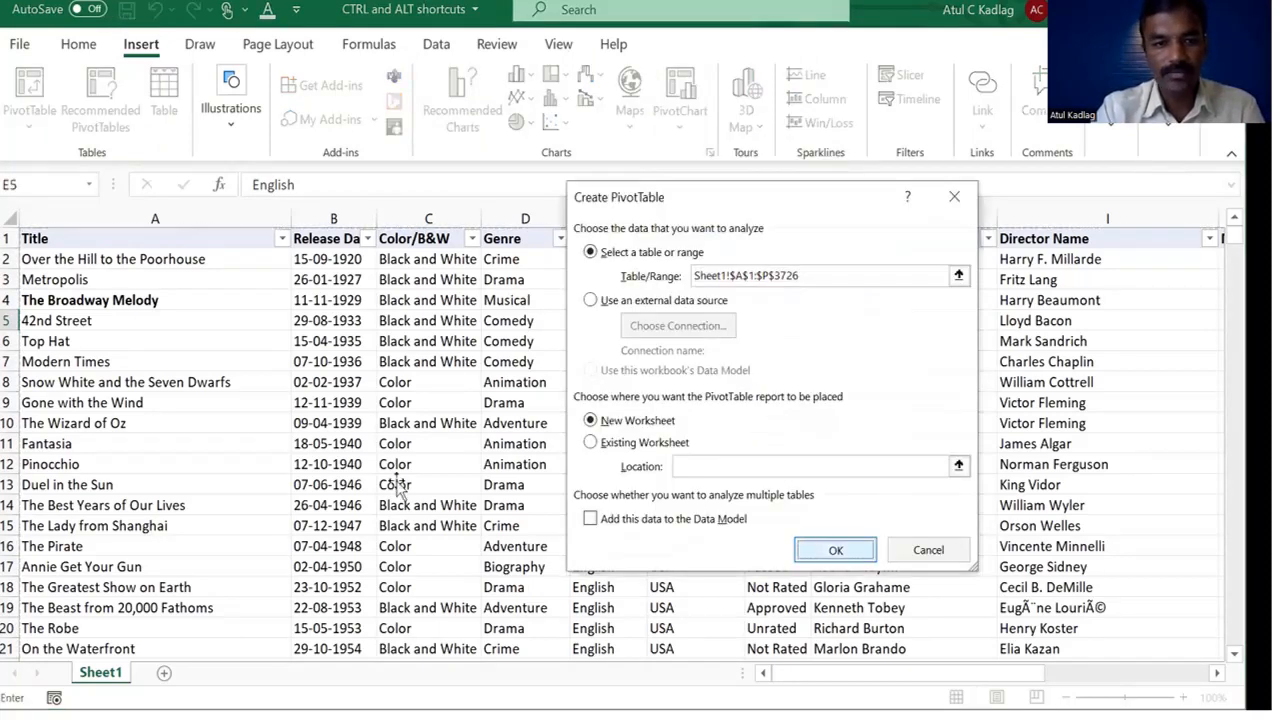
key(Return)
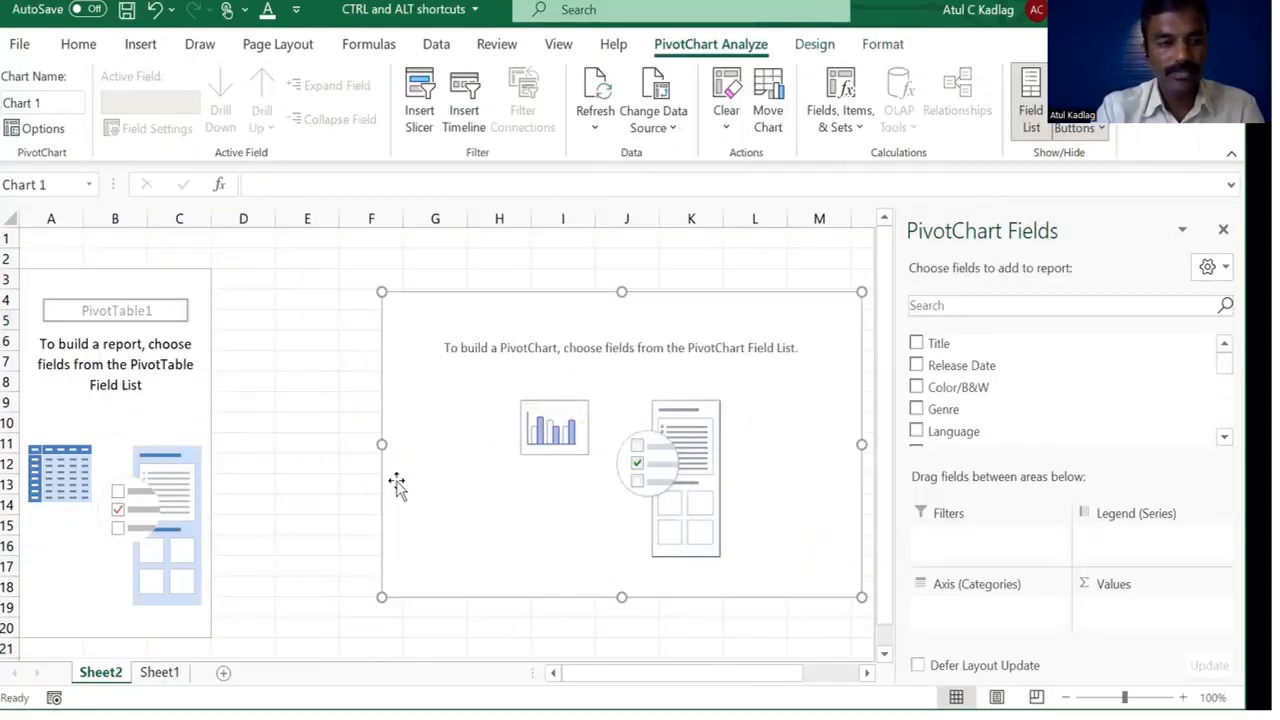
Step: Delete the Sheet2 worksheet holding the new PivotTable and PivotChart, and select Country cell F7 in the movie list
right_click(100, 672)
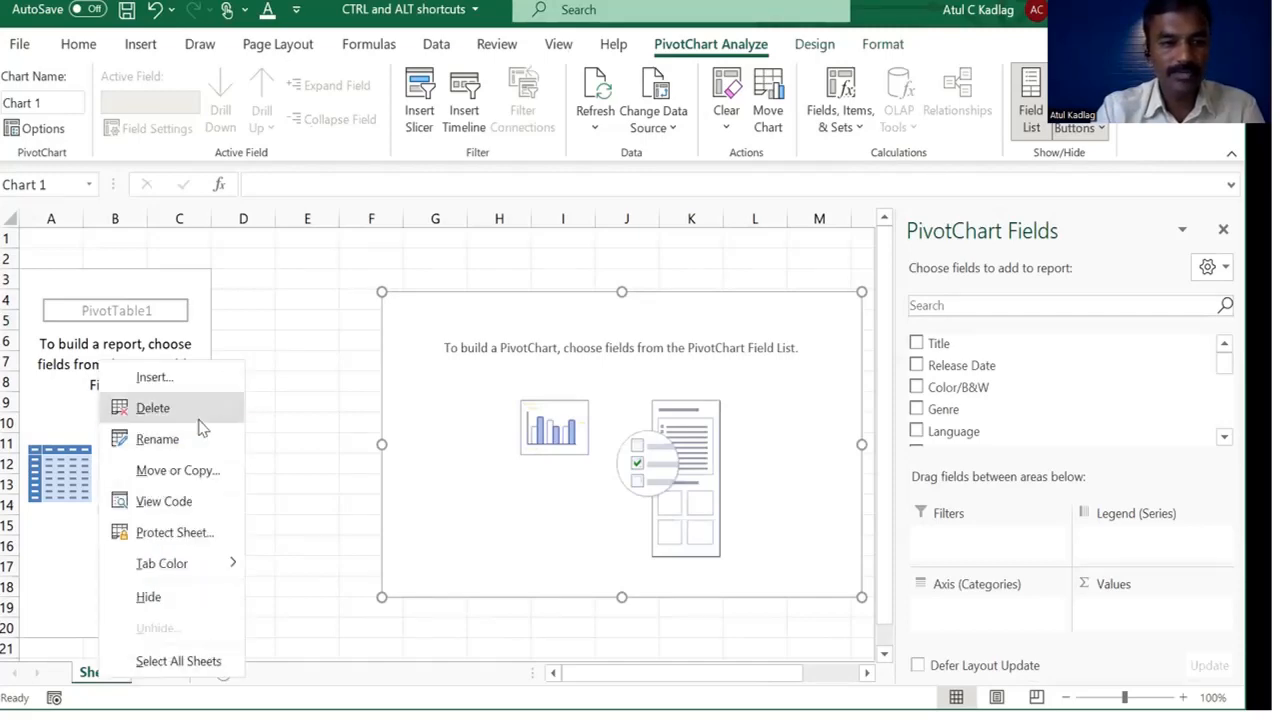
key(d)
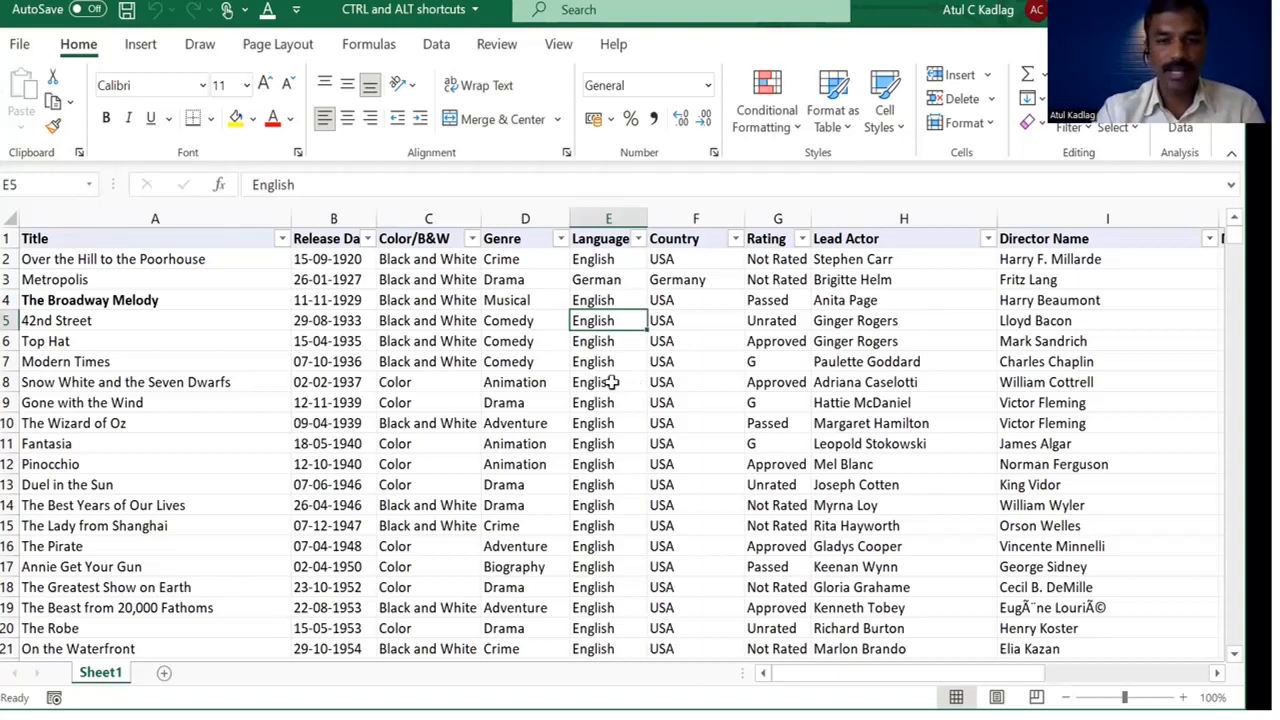
click(703, 356)
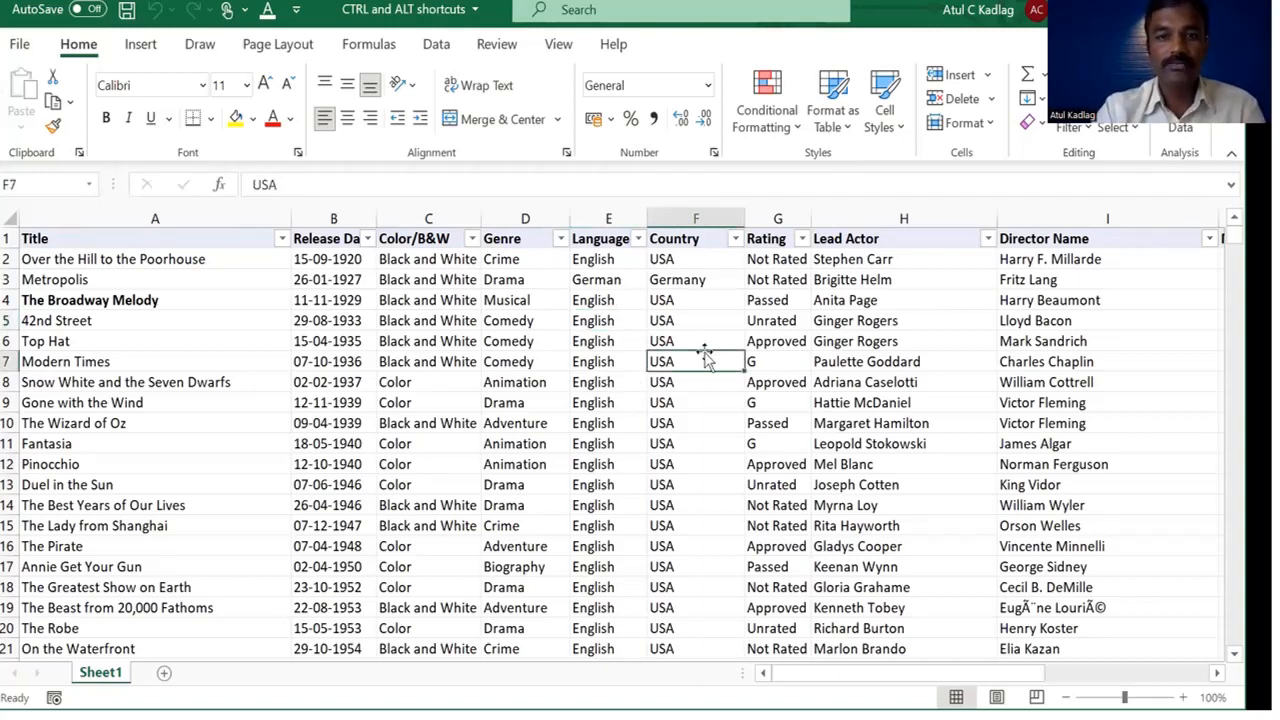
Step: Look at the Format as Table style gallery for the movie list twice, without applying a style
click(839, 124)
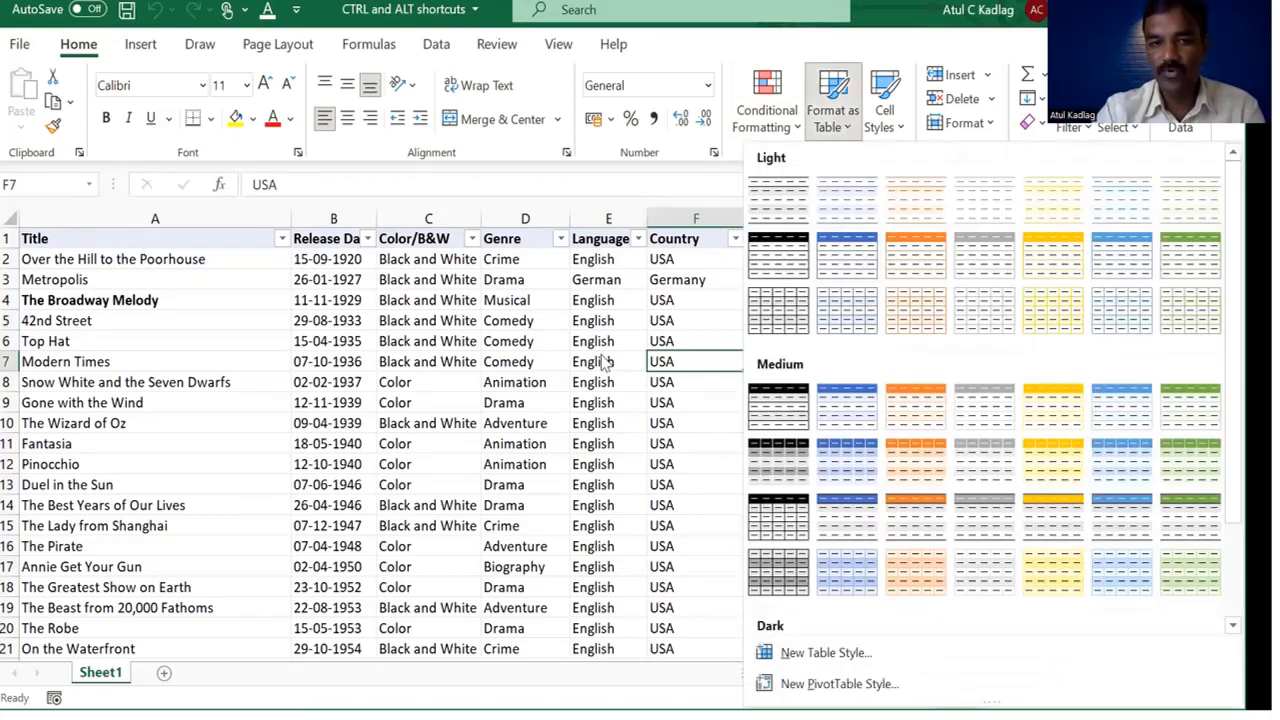
key(Escape)
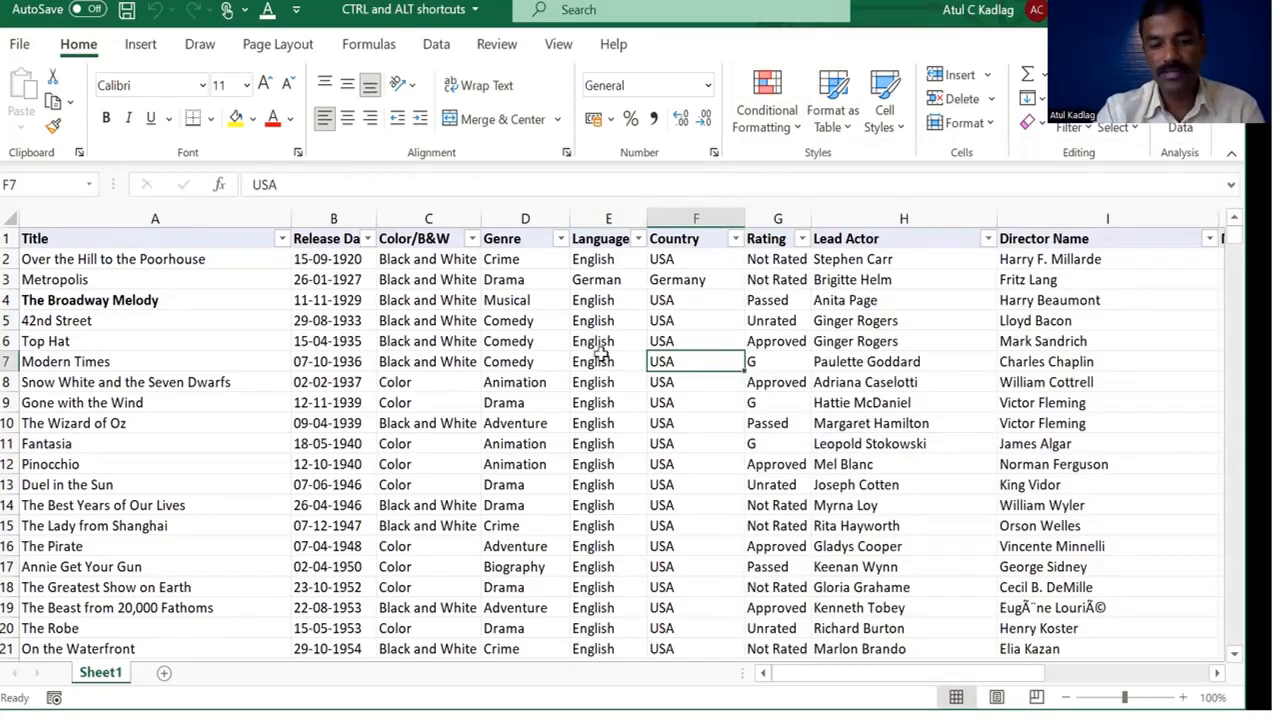
key(alt)
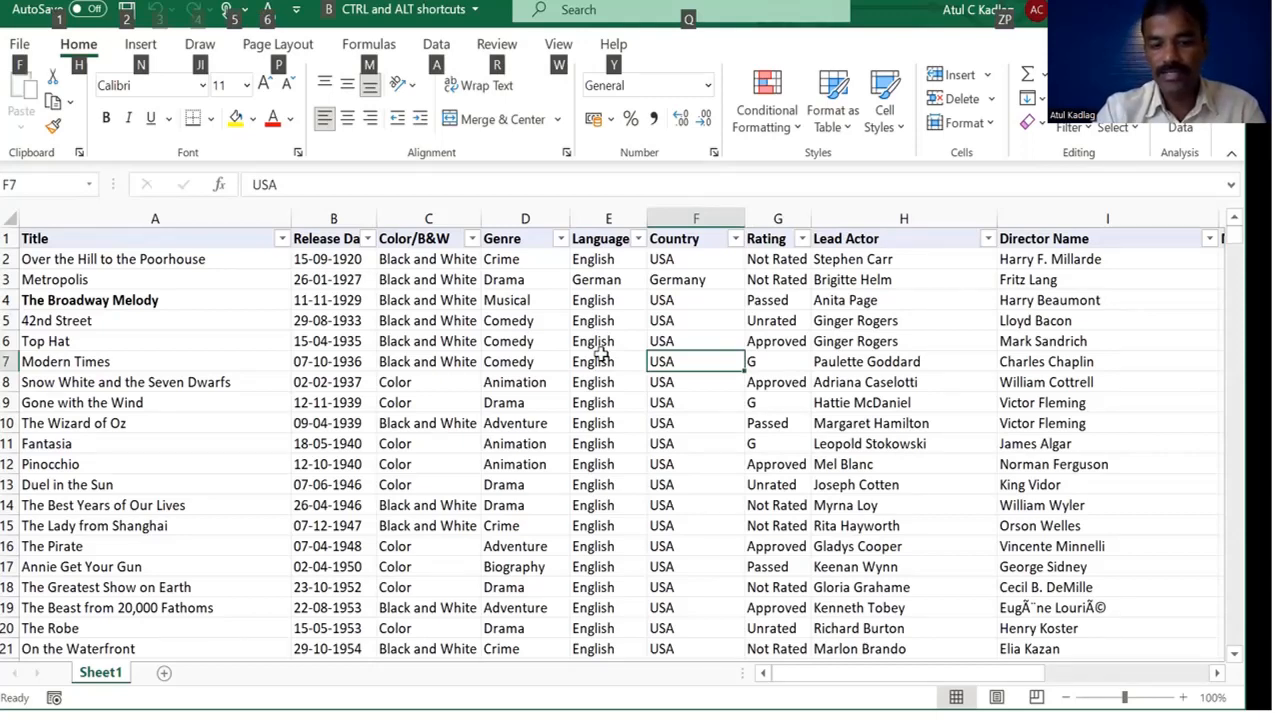
key(h)
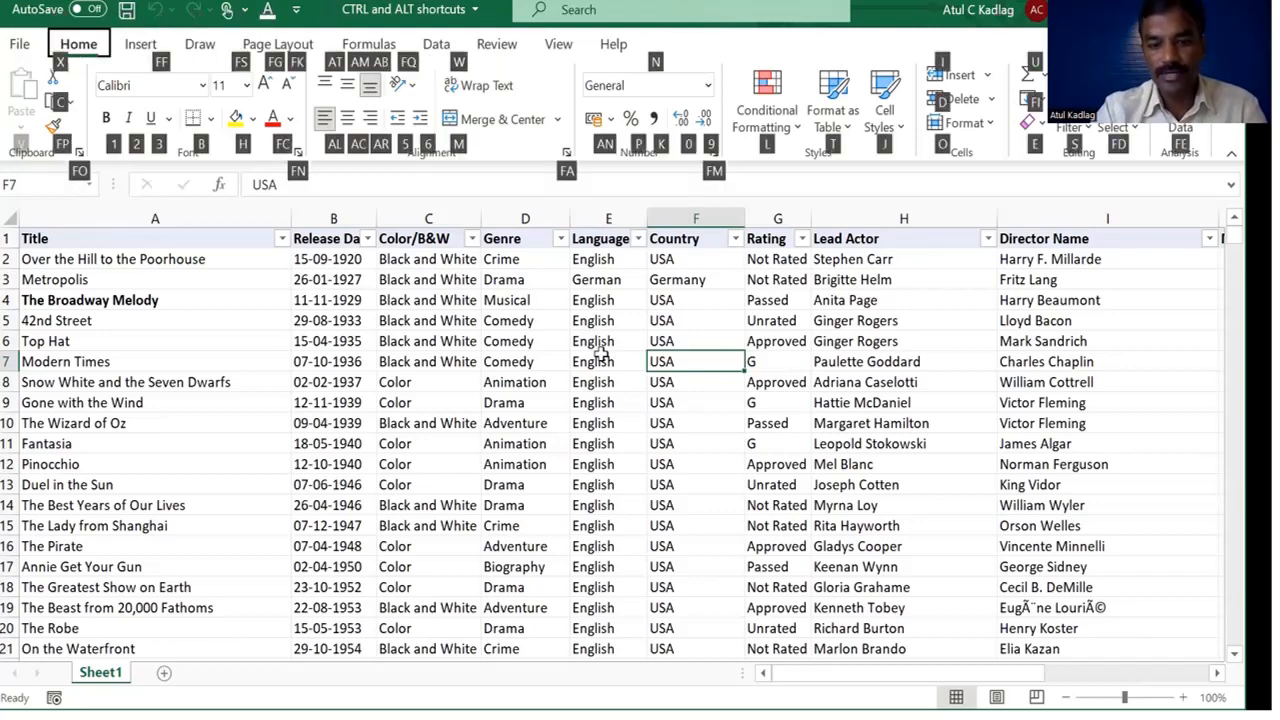
key(t)
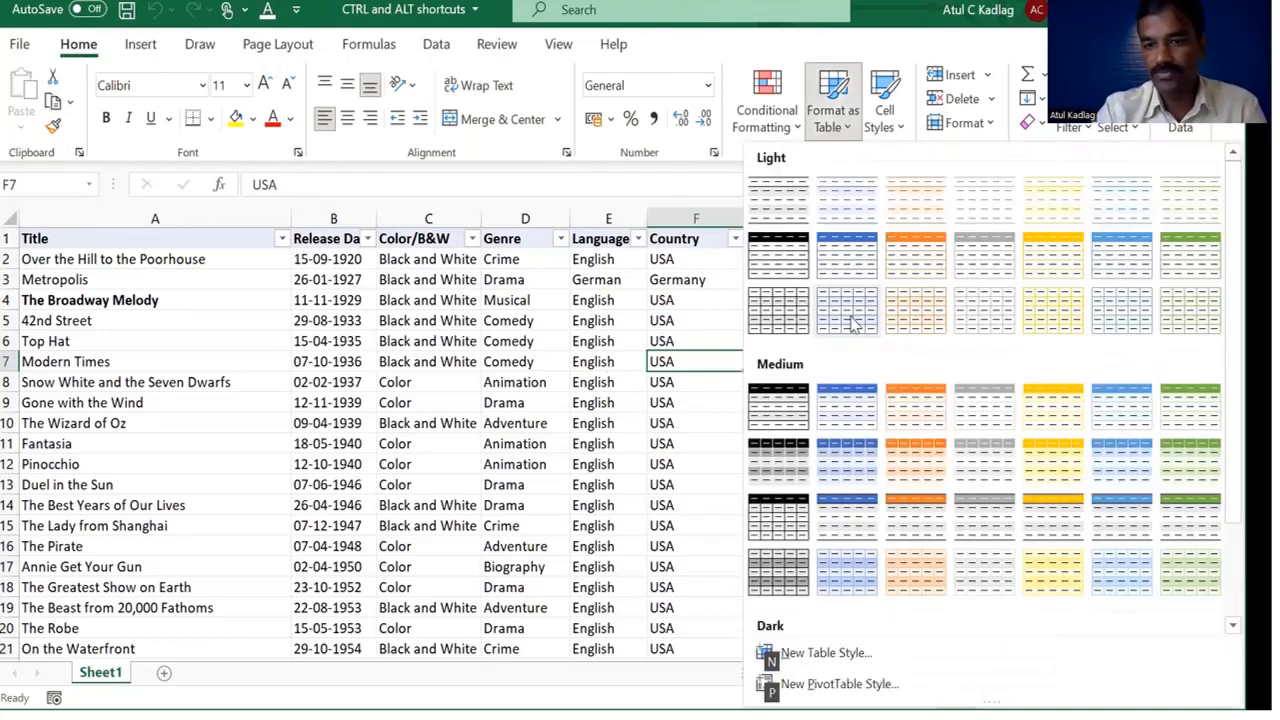
click(519, 383)
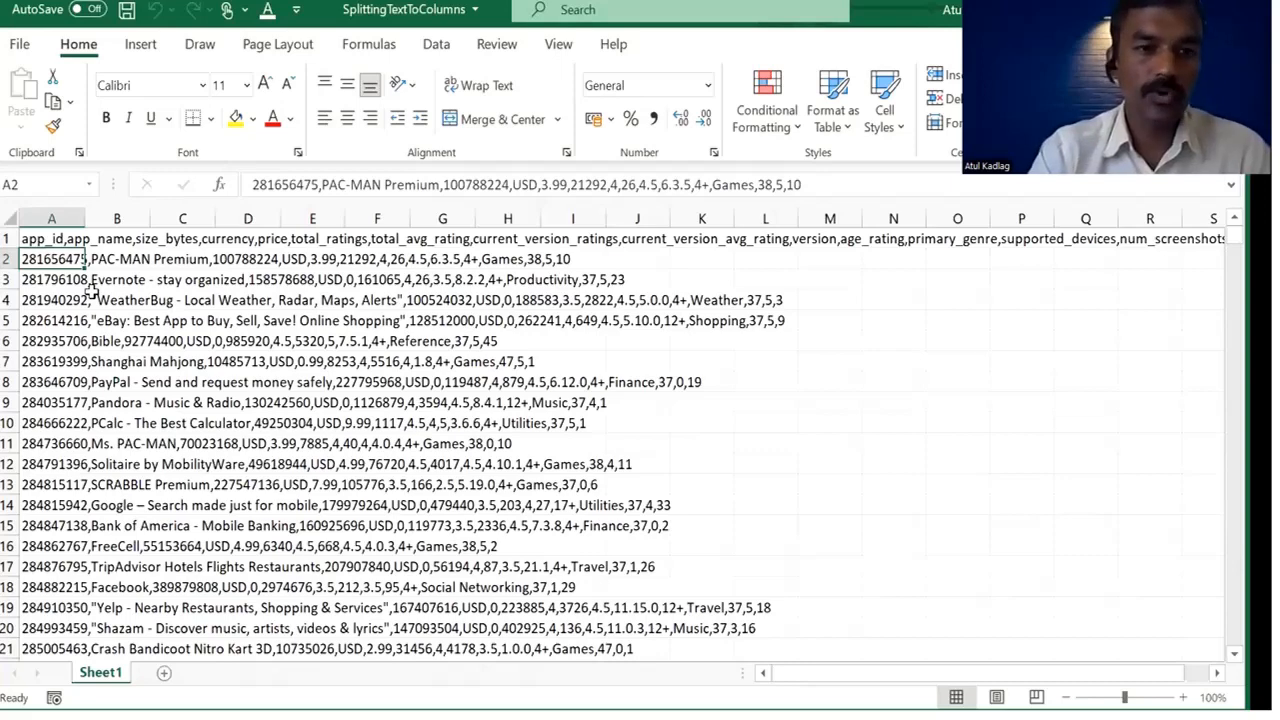
Step: In the SplittingTextToColumns workbook, examine the comma-separated app data in column A and check what columns B to D hold
click(49, 217)
click(256, 347)
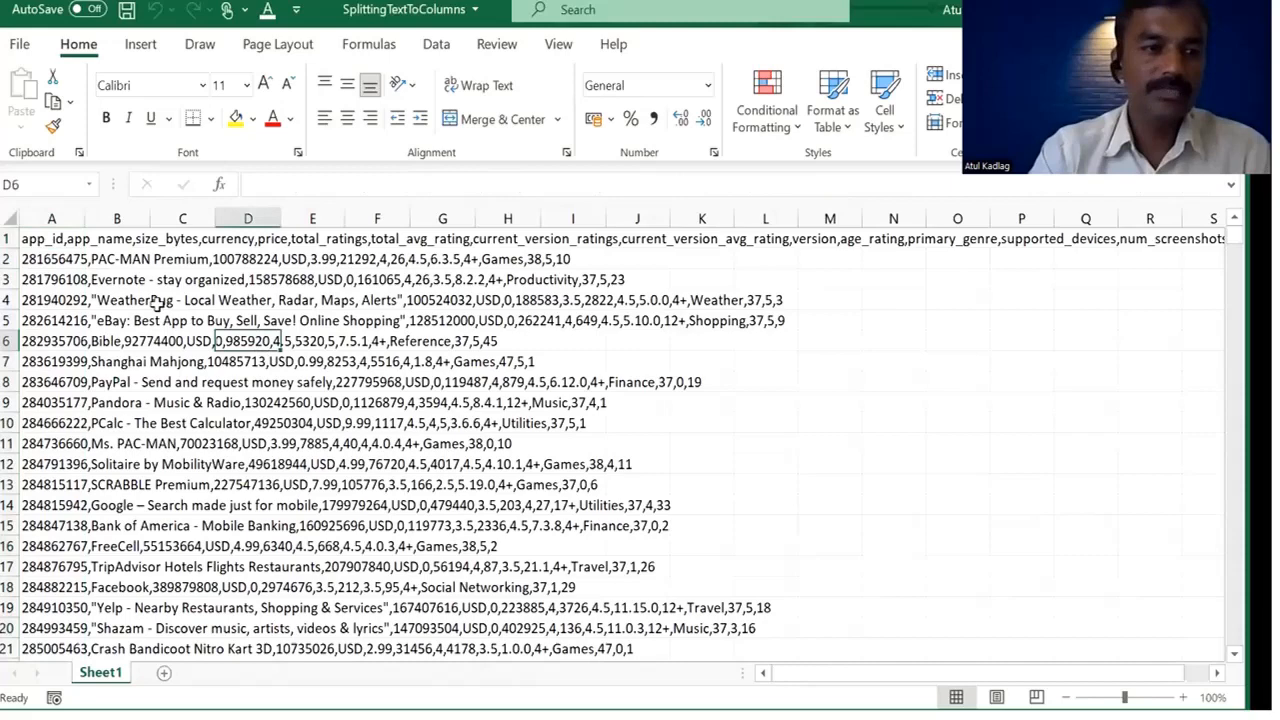
click(57, 214)
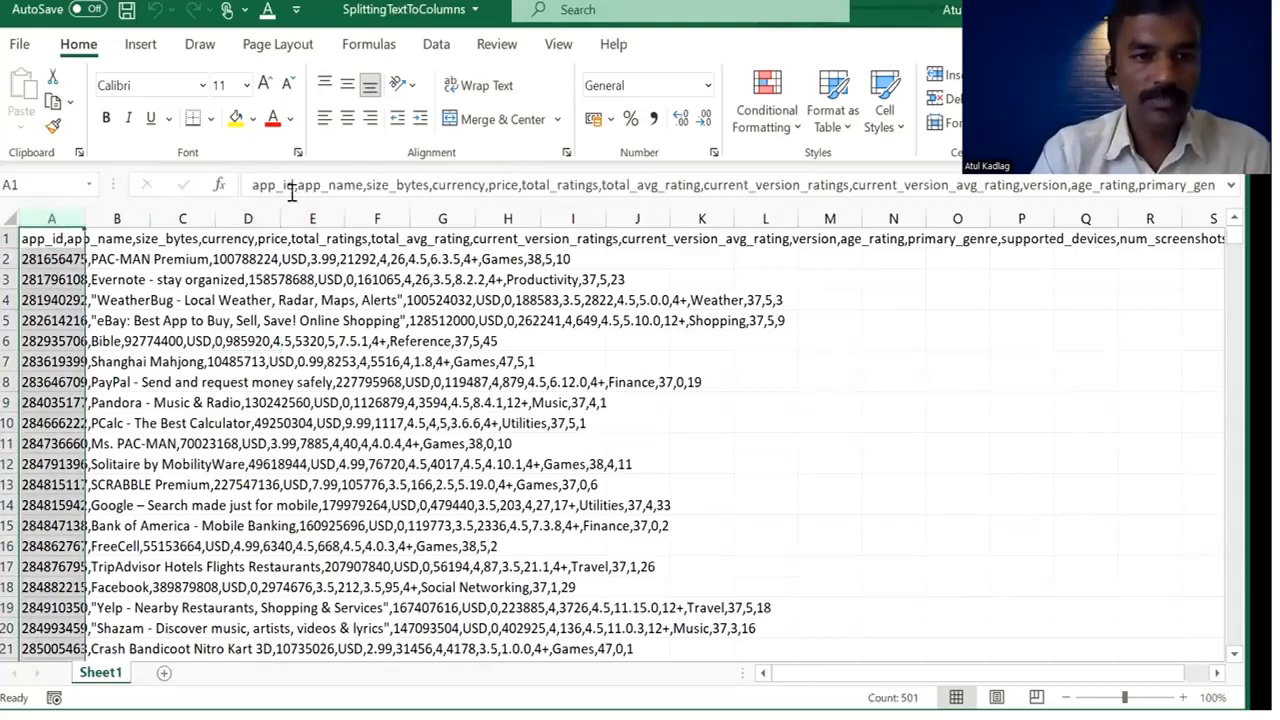
click(180, 218)
click(262, 218)
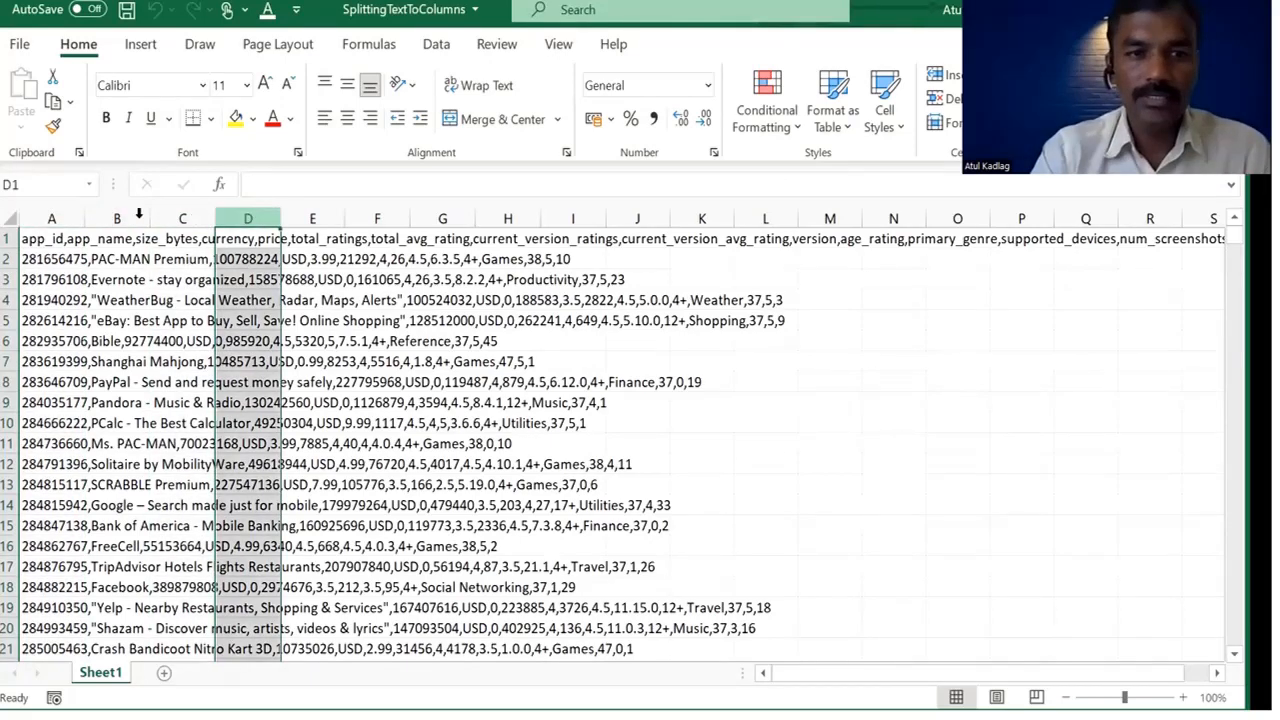
drag(117, 219, 867, 230)
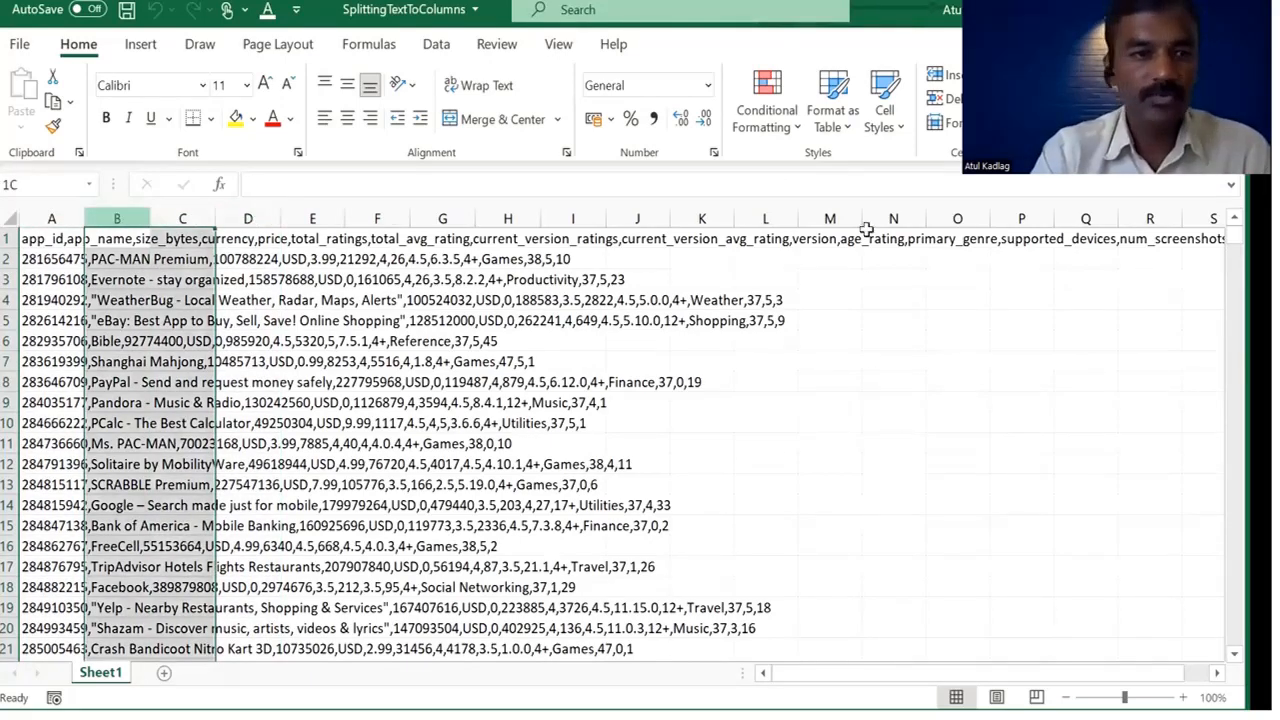
Step: Start Text to Columns on column A, compare the Fixed width and Delimited types, and continue with Delimited
click(68, 218)
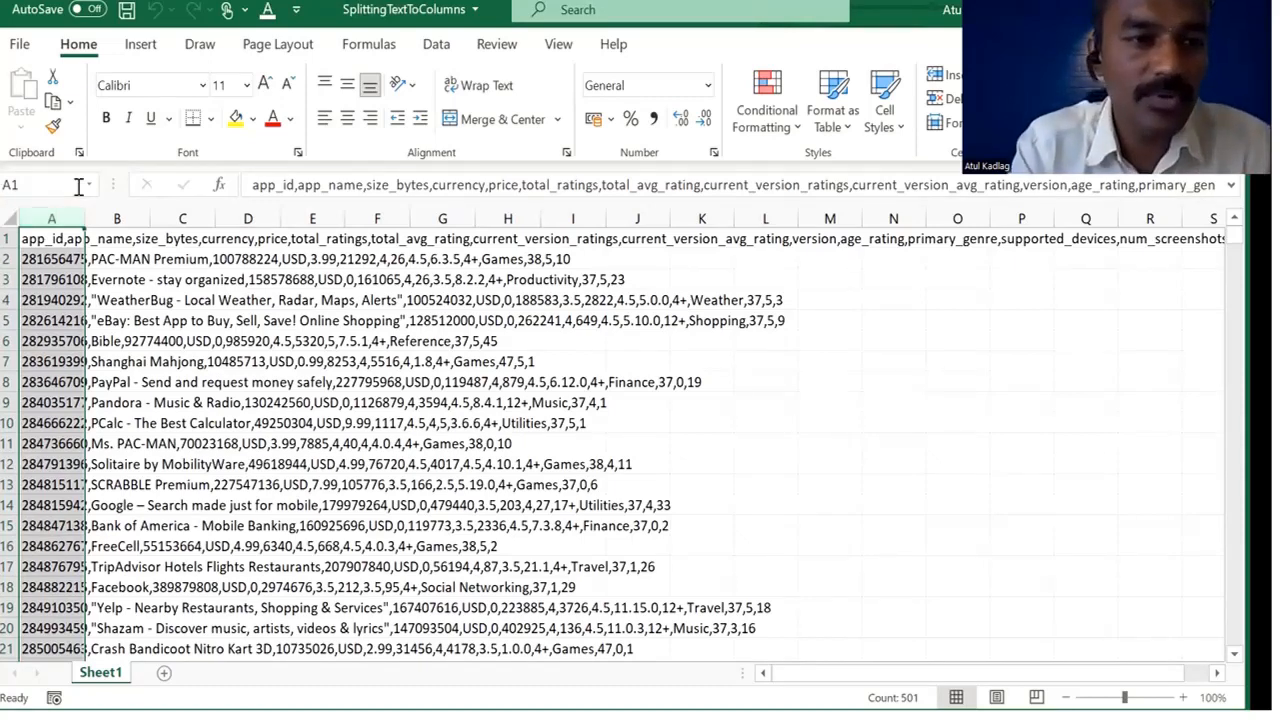
click(434, 46)
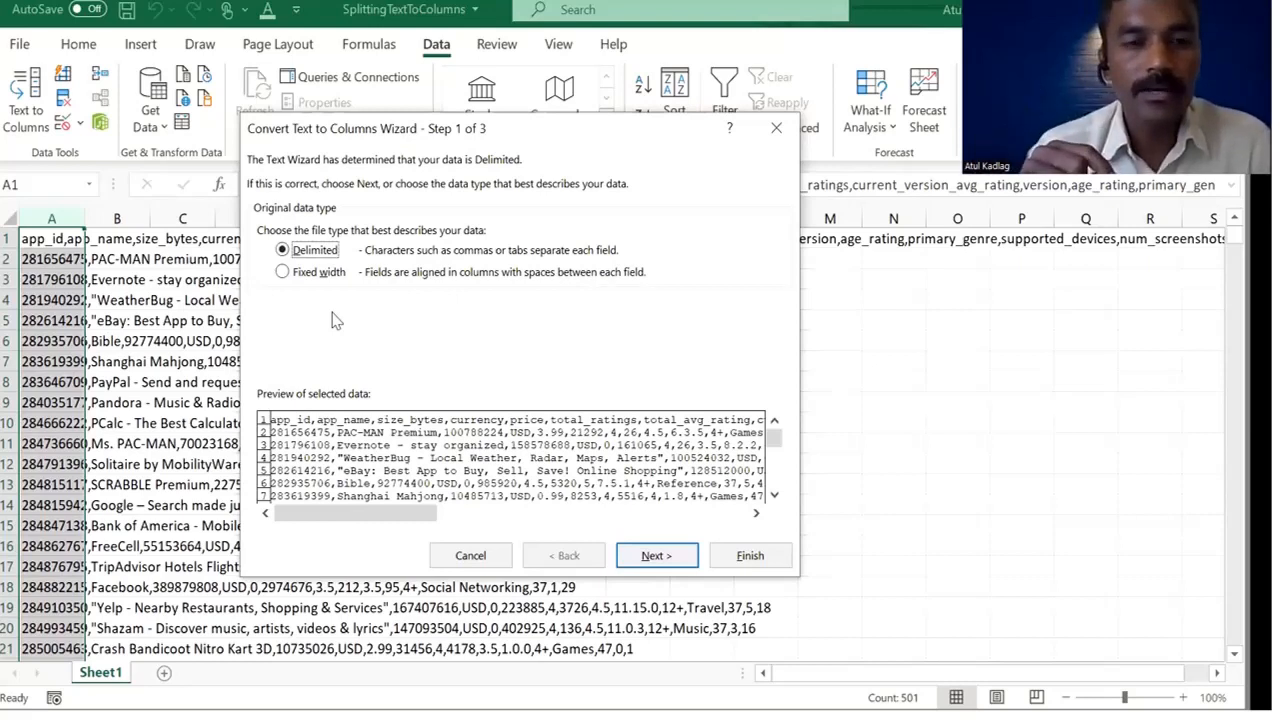
click(283, 273)
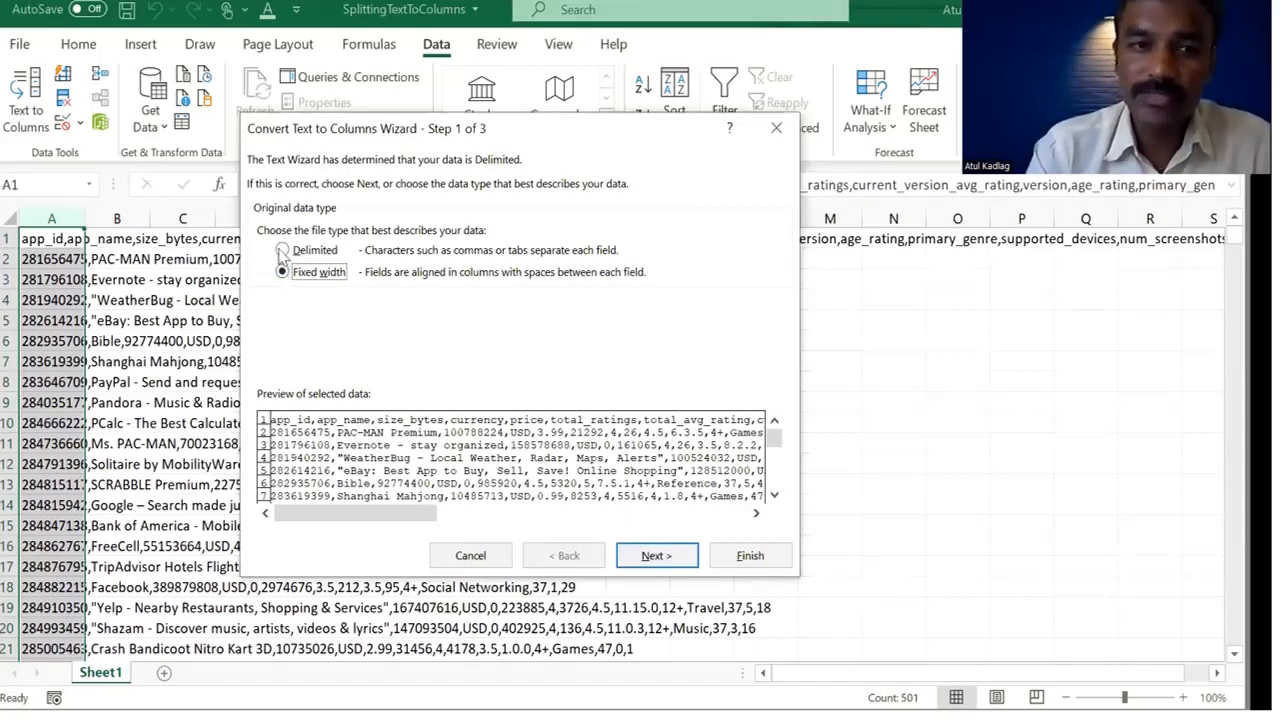
click(283, 252)
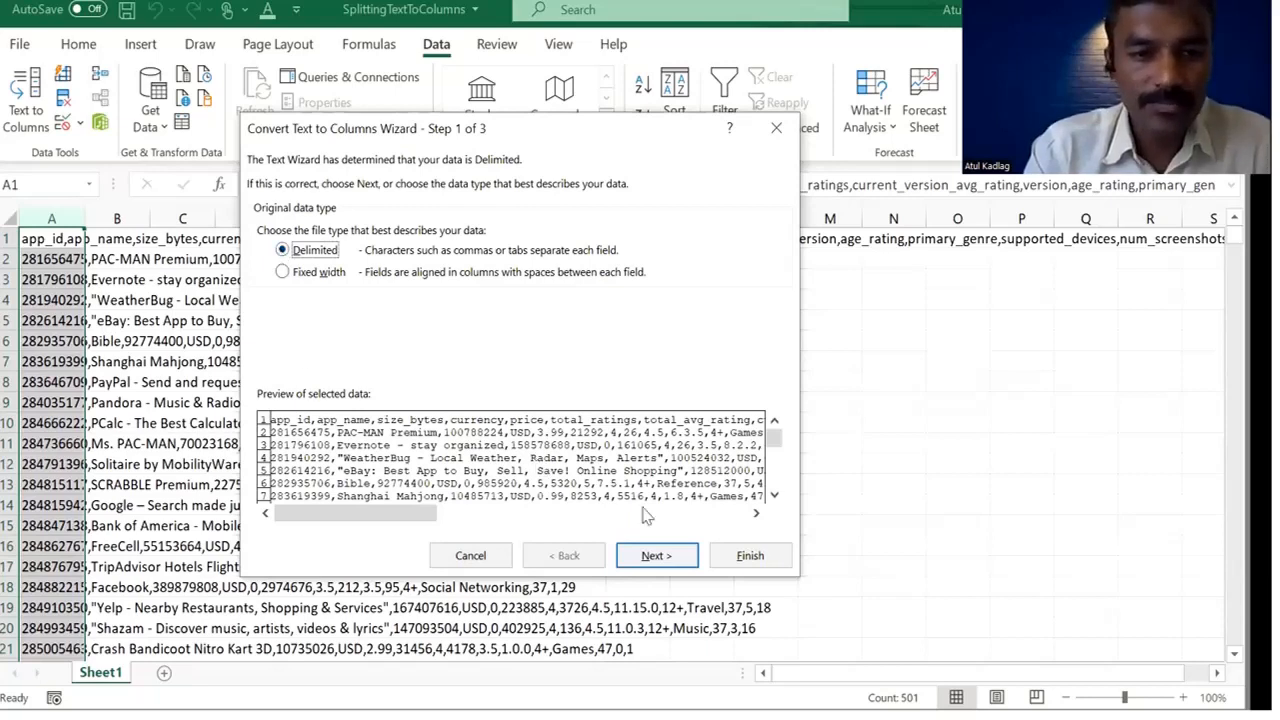
click(668, 556)
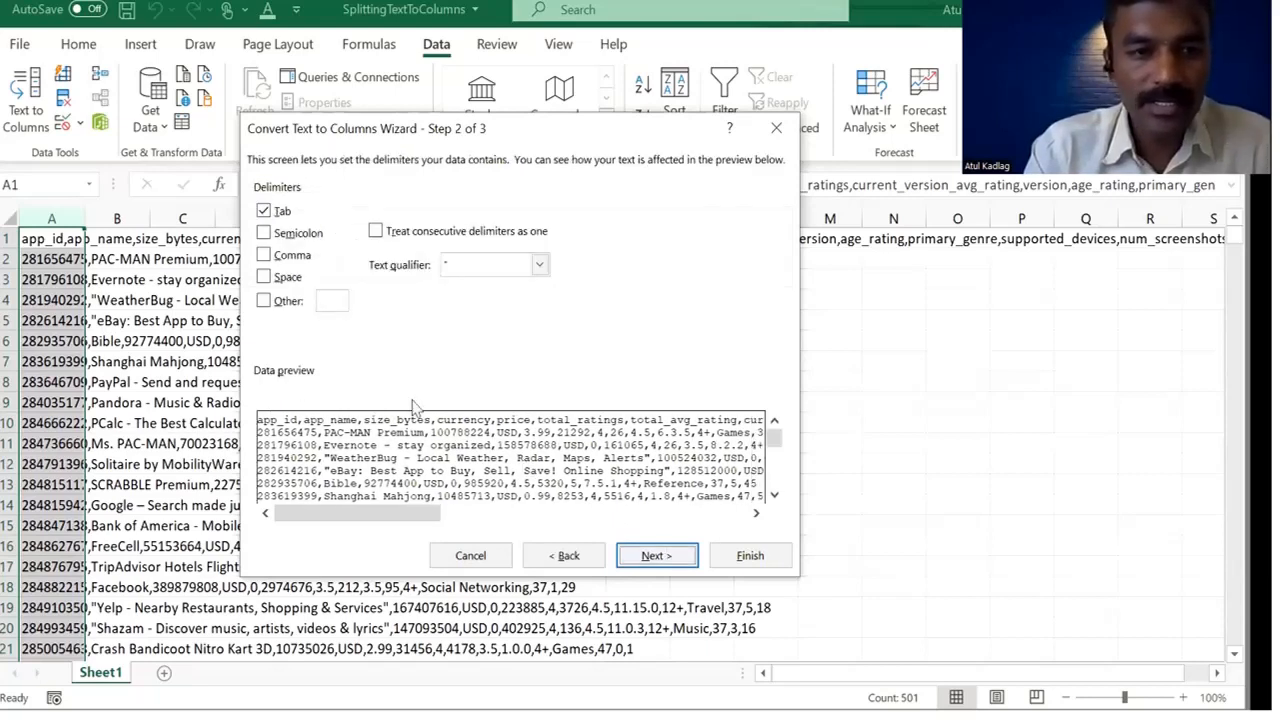
Step: Clear the Tab delimiter and try the Semicolon and Other delimiters, leaving both switched off
click(265, 212)
click(265, 234)
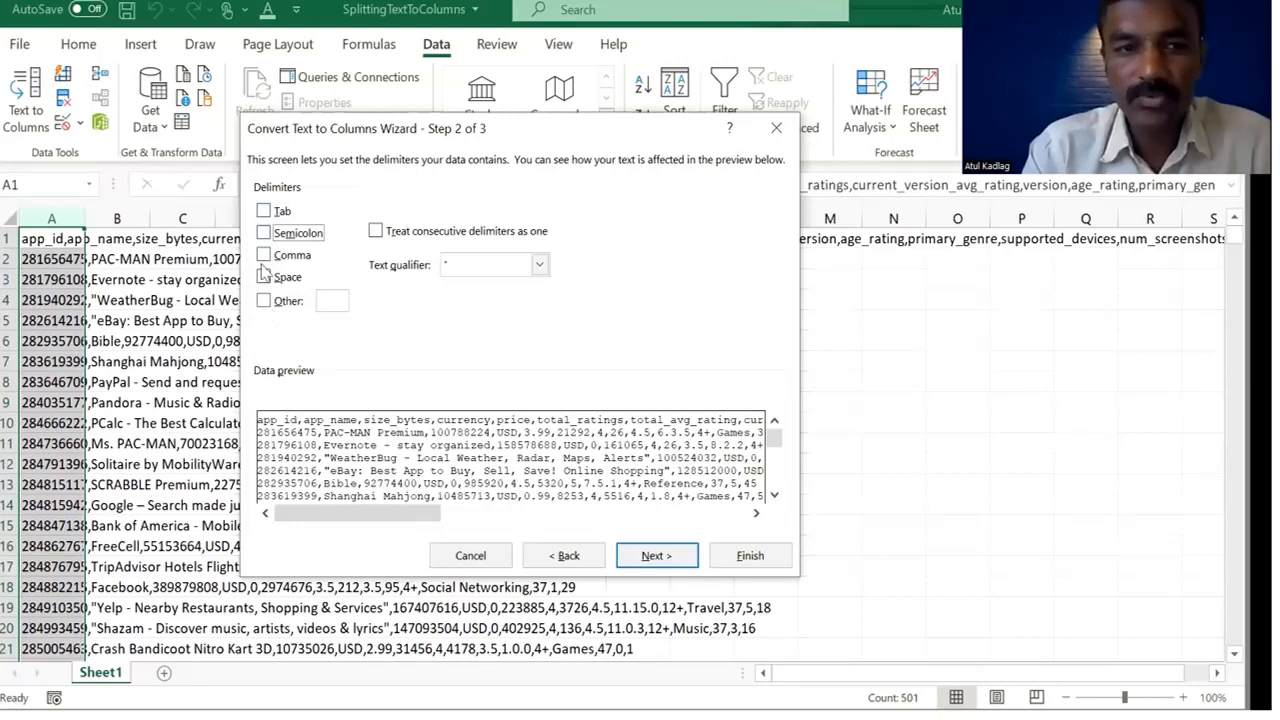
click(337, 303)
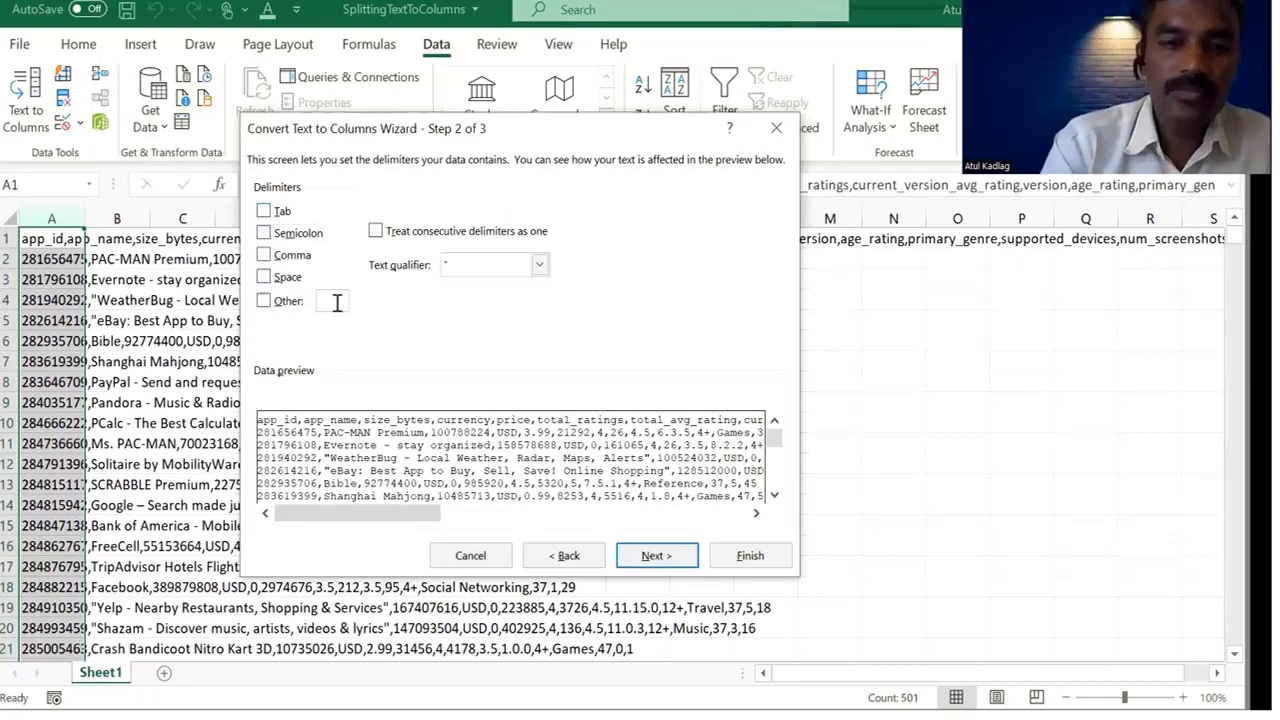
text(")
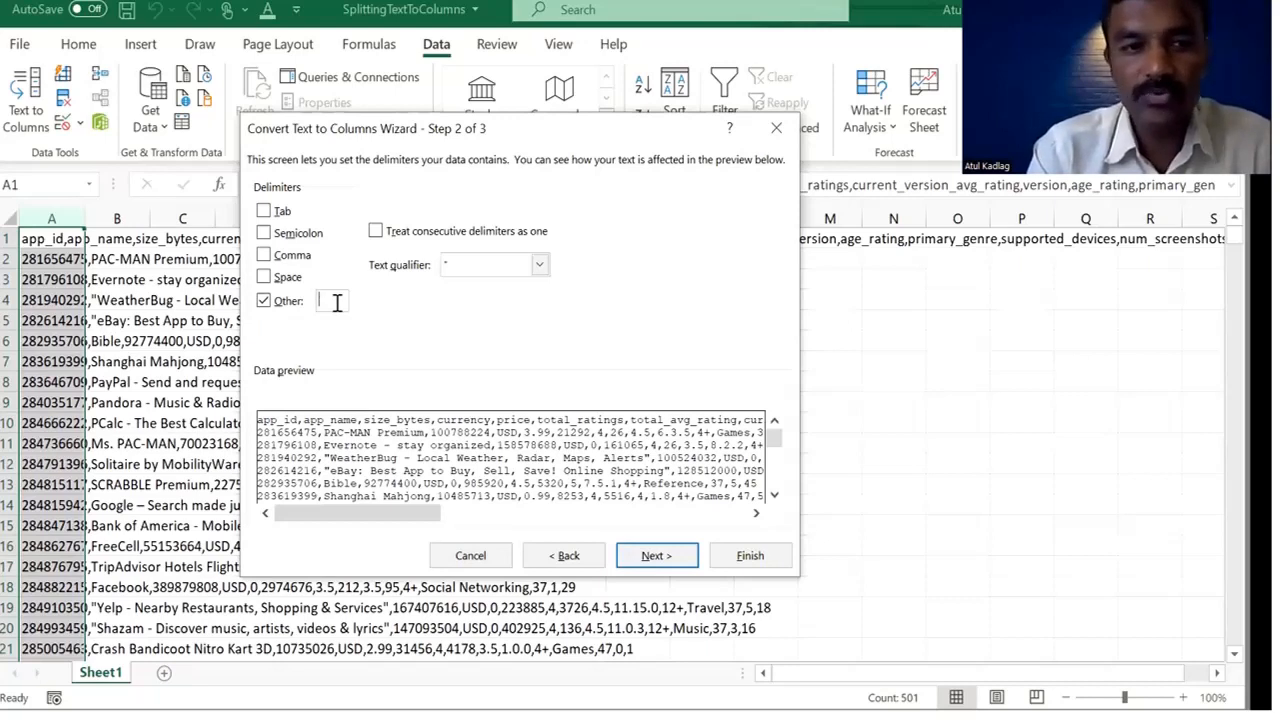
click(263, 300)
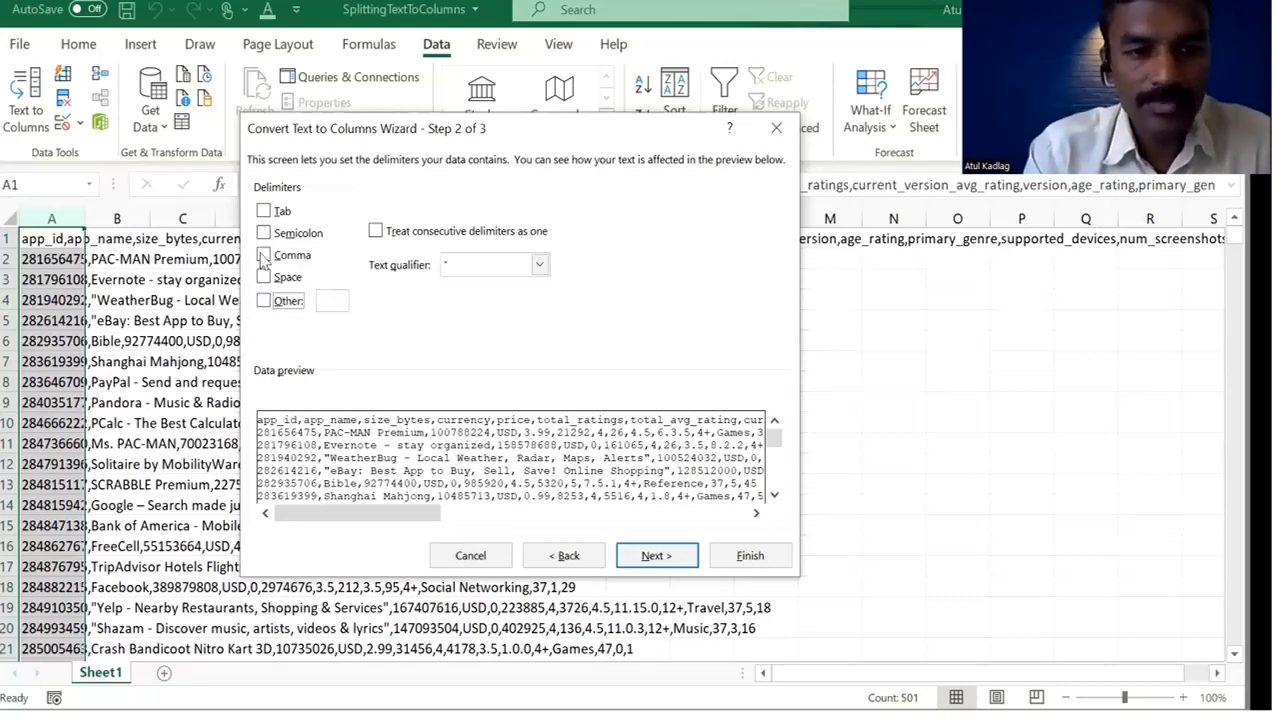
Step: Set Comma as the delimiter, look through the preview columns, and continue to the column data formats
click(263, 255)
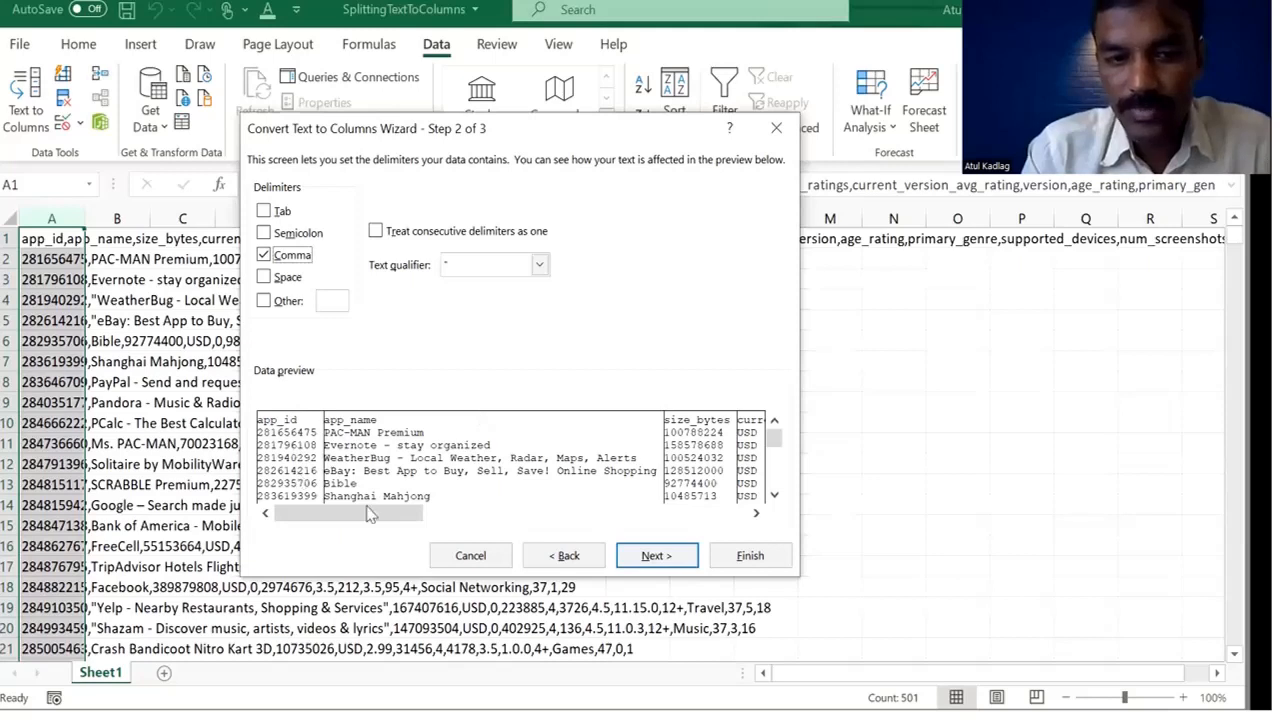
drag(374, 513, 784, 532)
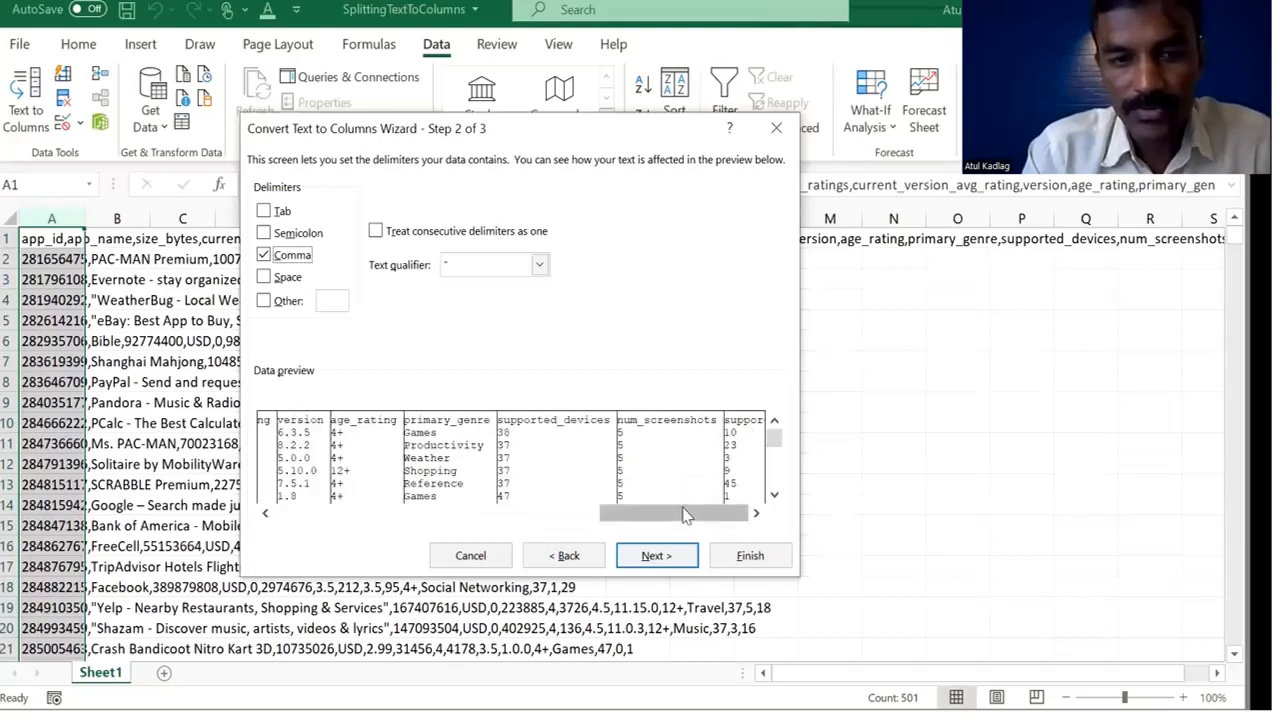
drag(674, 513, 312, 510)
click(656, 558)
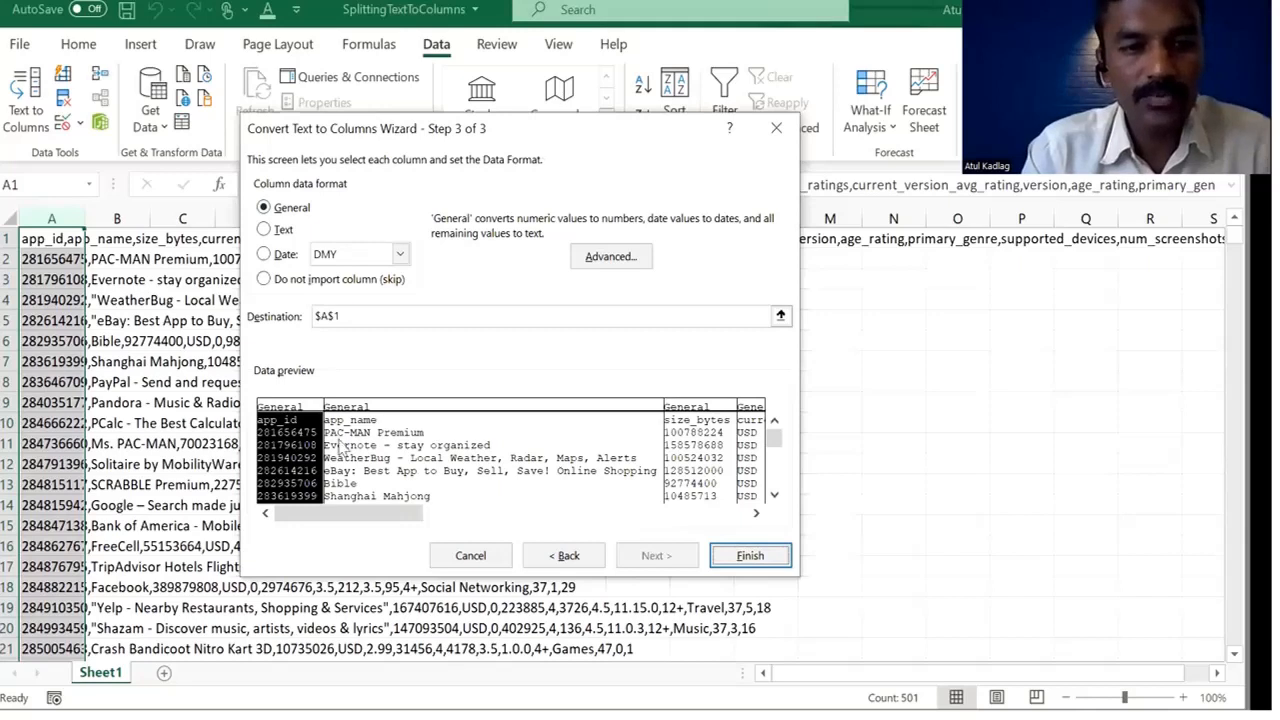
Step: Try the DMY date format on the size_bytes column and set it back to General
click(710, 408)
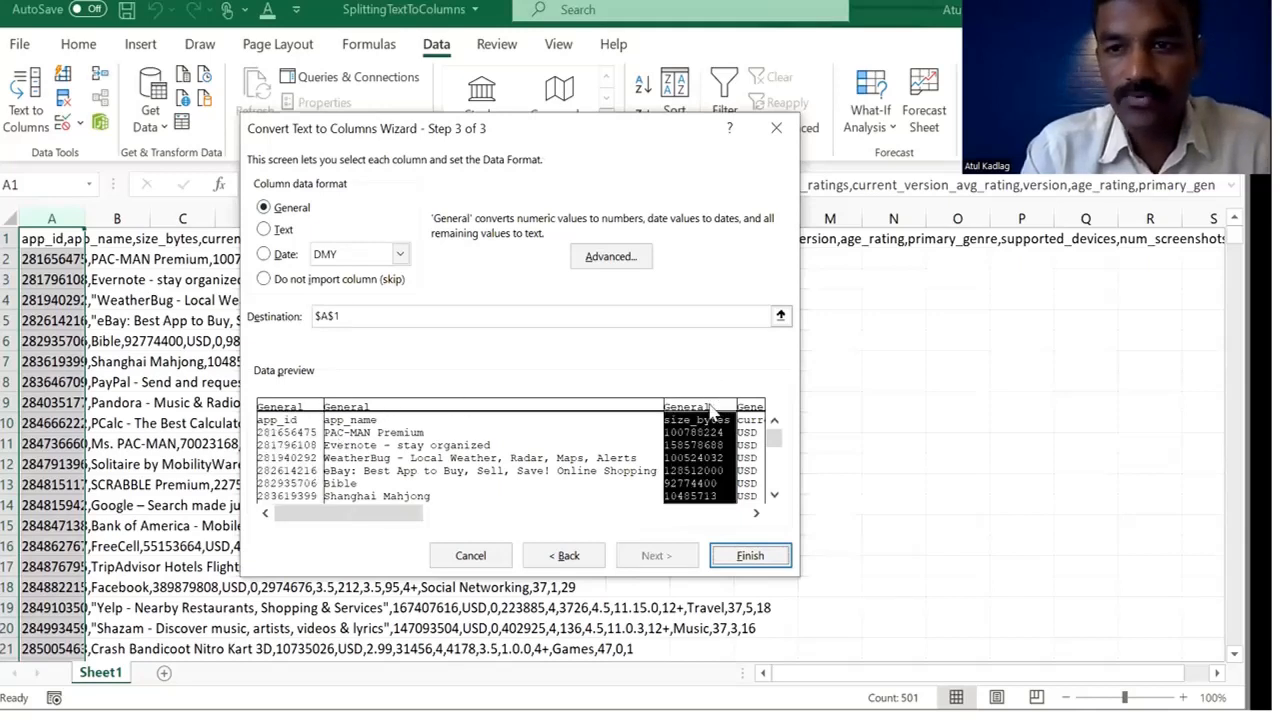
click(264, 254)
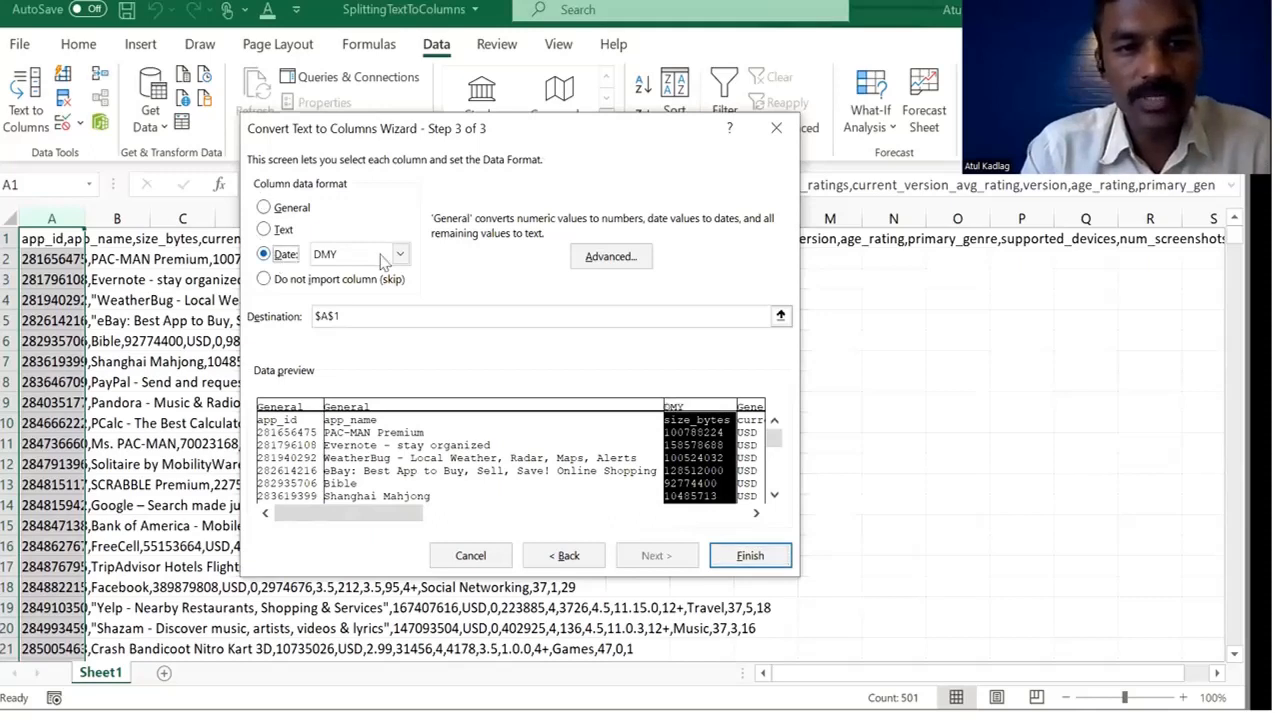
click(382, 256)
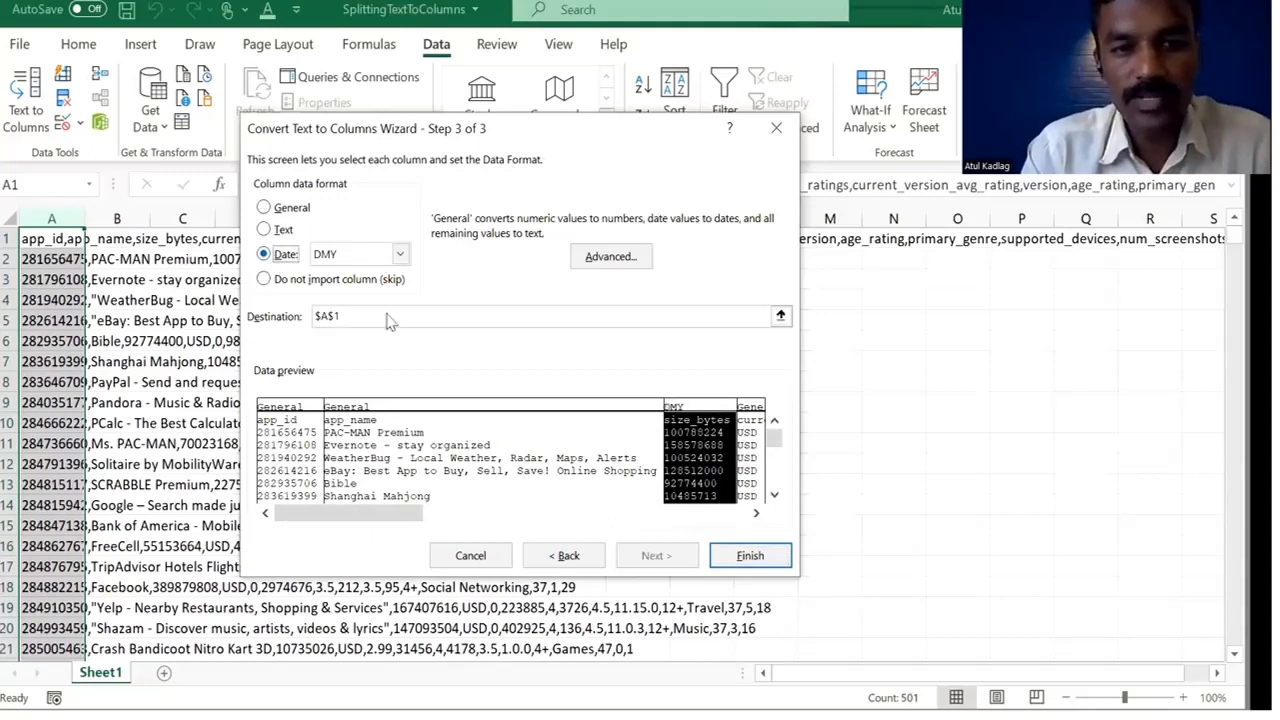
click(266, 210)
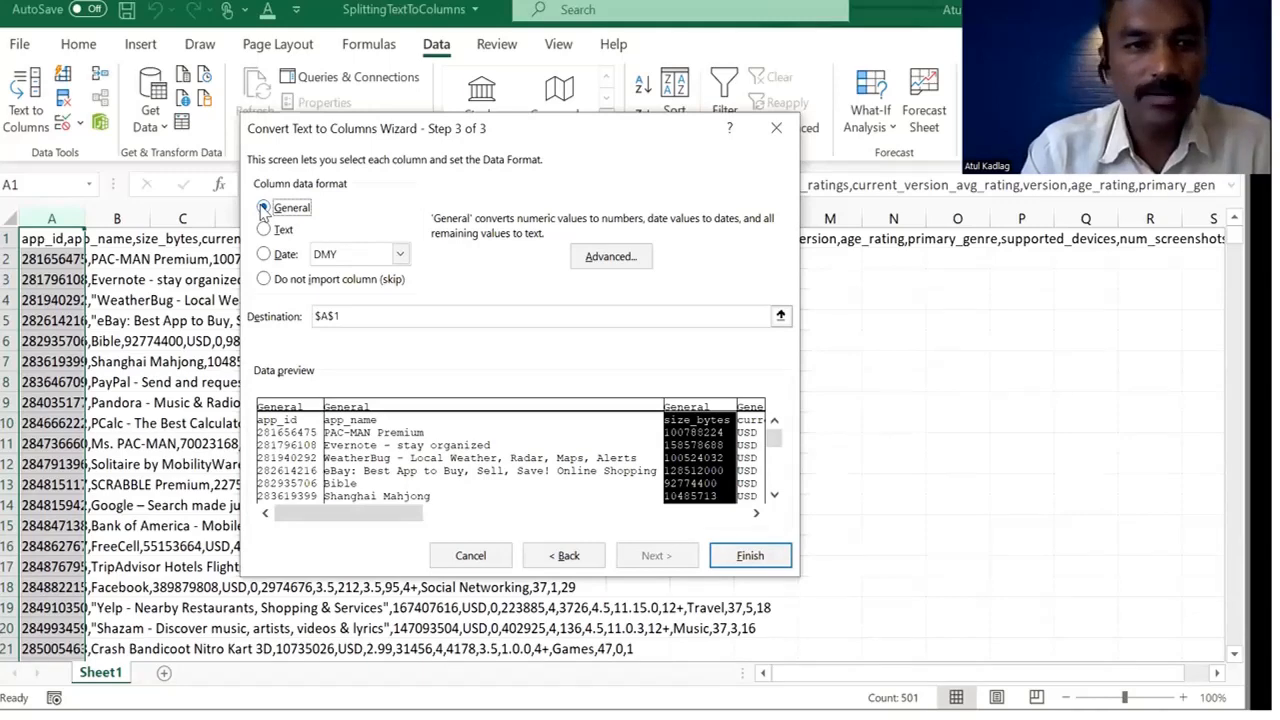
Step: Finish splitting the text into columns from $A$1 and auto-fit the width of the app_id column
click(750, 555)
click(98, 296)
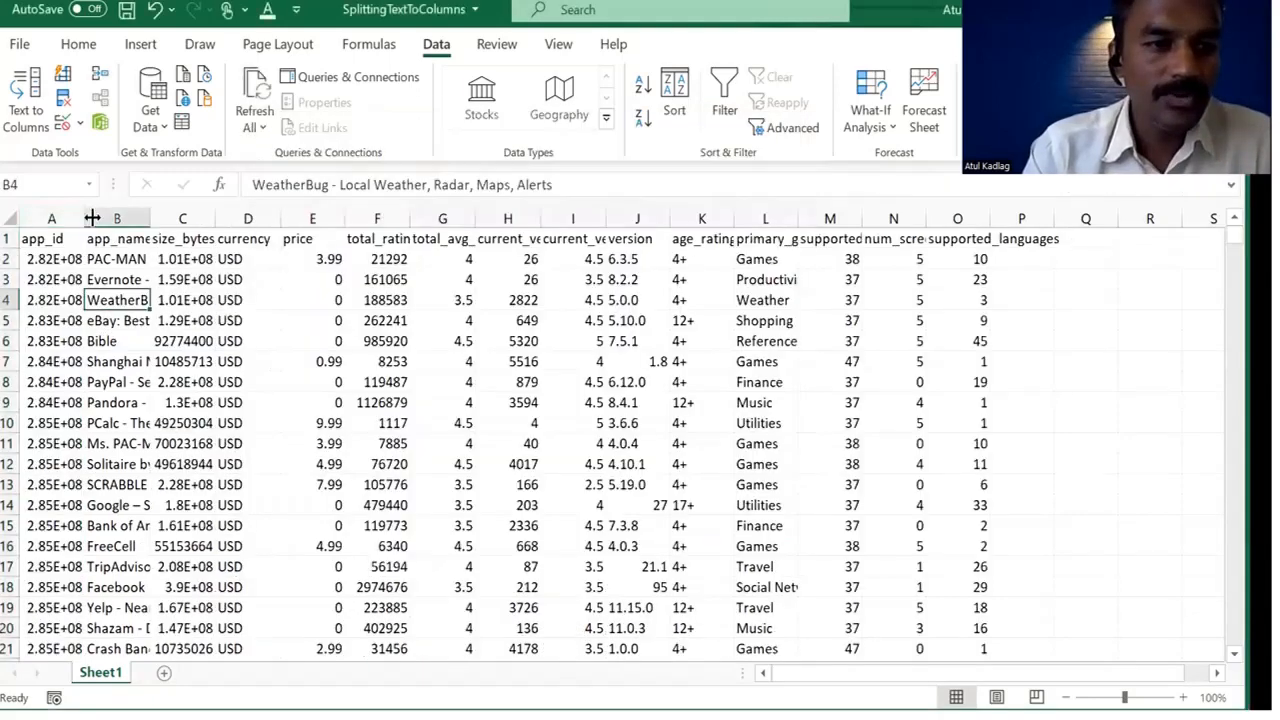
double_click(84, 218)
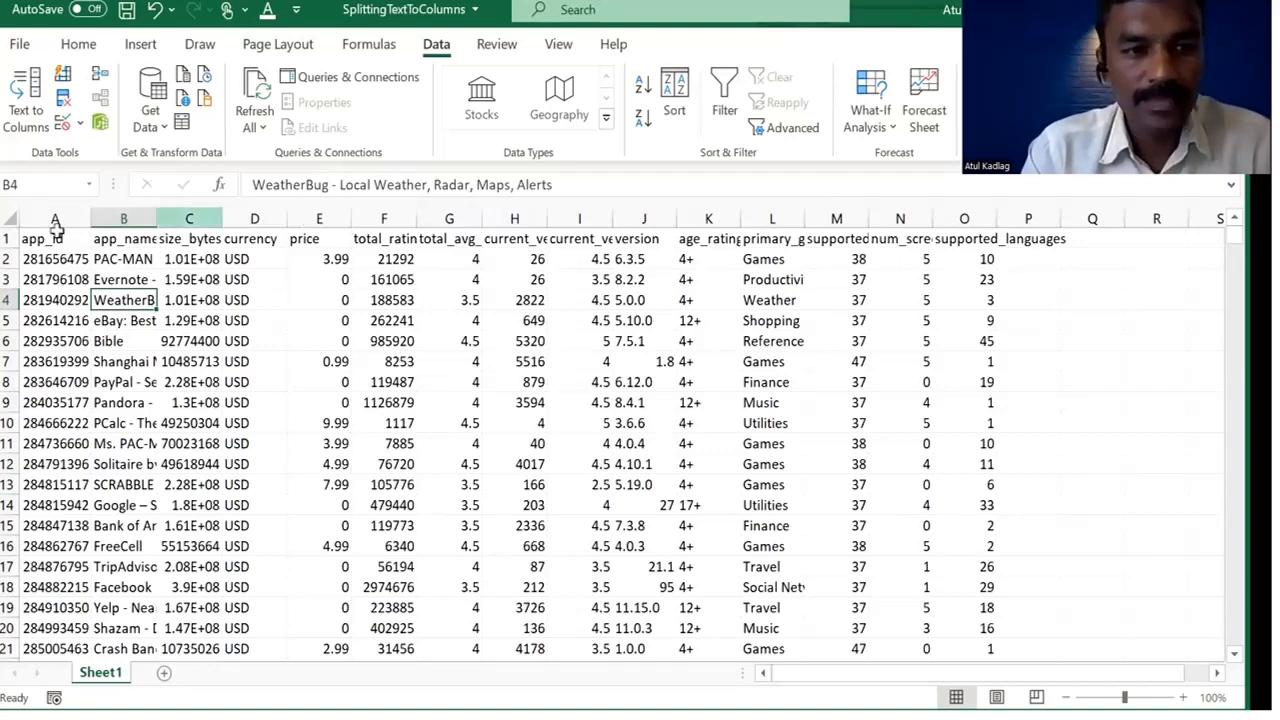
Step: Review the split header row and the app data rows below it, ending at app_id cell A14
drag(40, 240, 1058, 238)
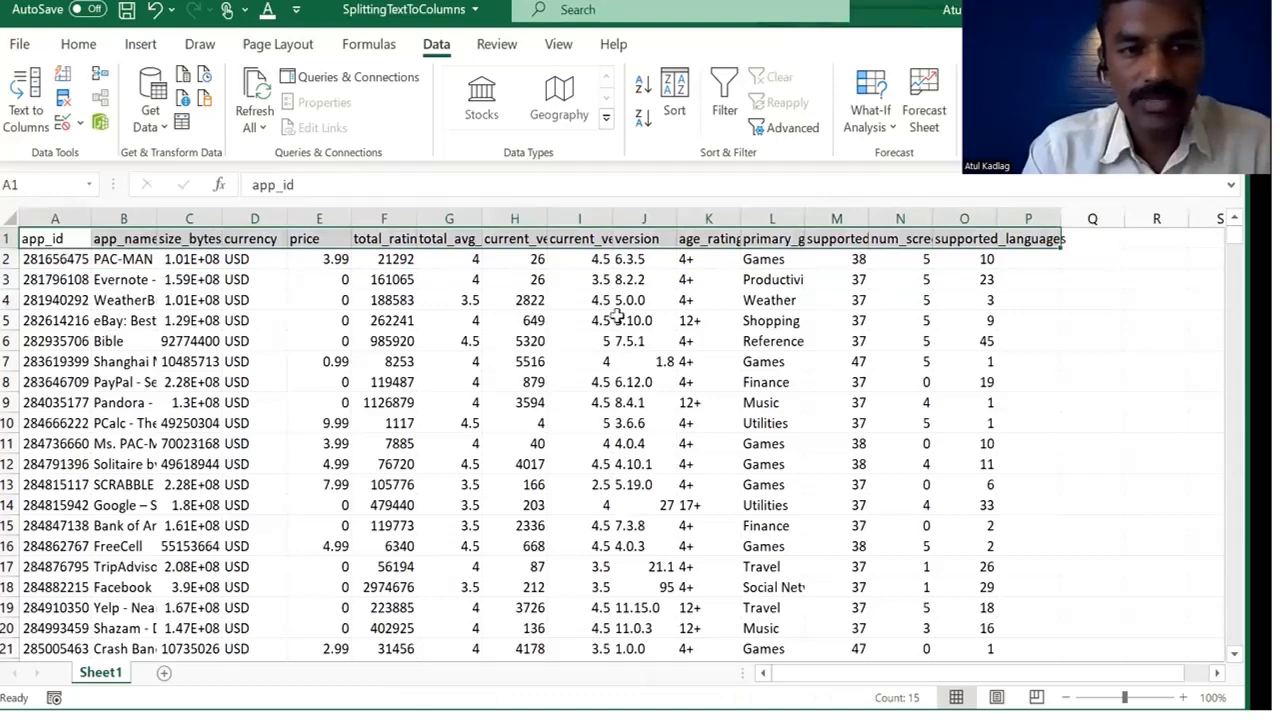
drag(55, 259, 1020, 629)
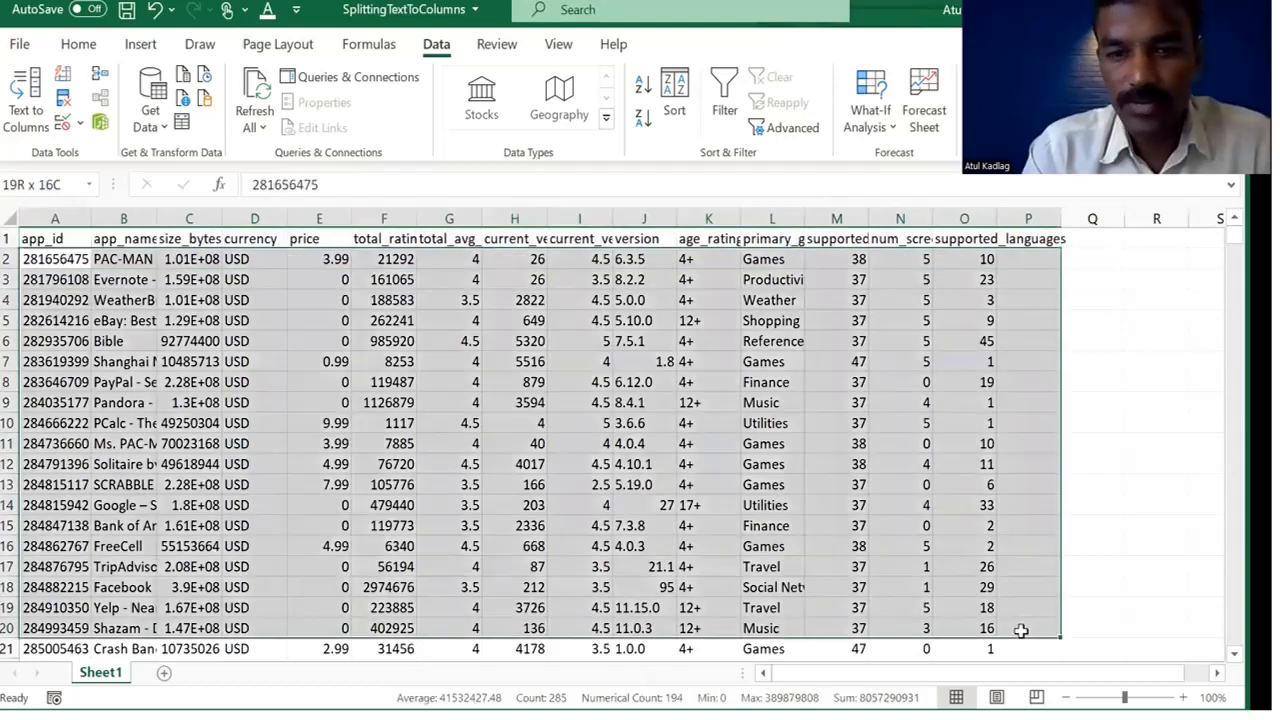
click(721, 508)
key(Left)
key(ctrl+Left)
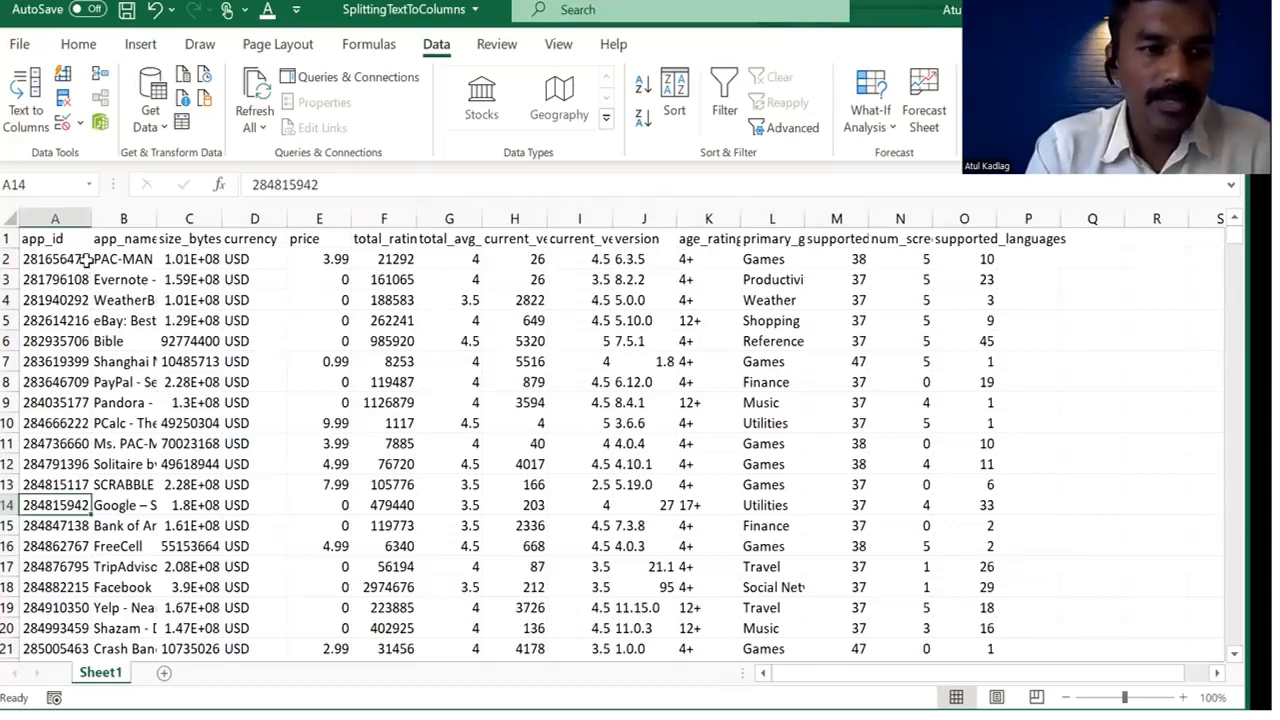
Step: Undo the app_id column fitting and the text split, restoring the comma-separated data in column A
key(ctrl+z)
click(140, 297)
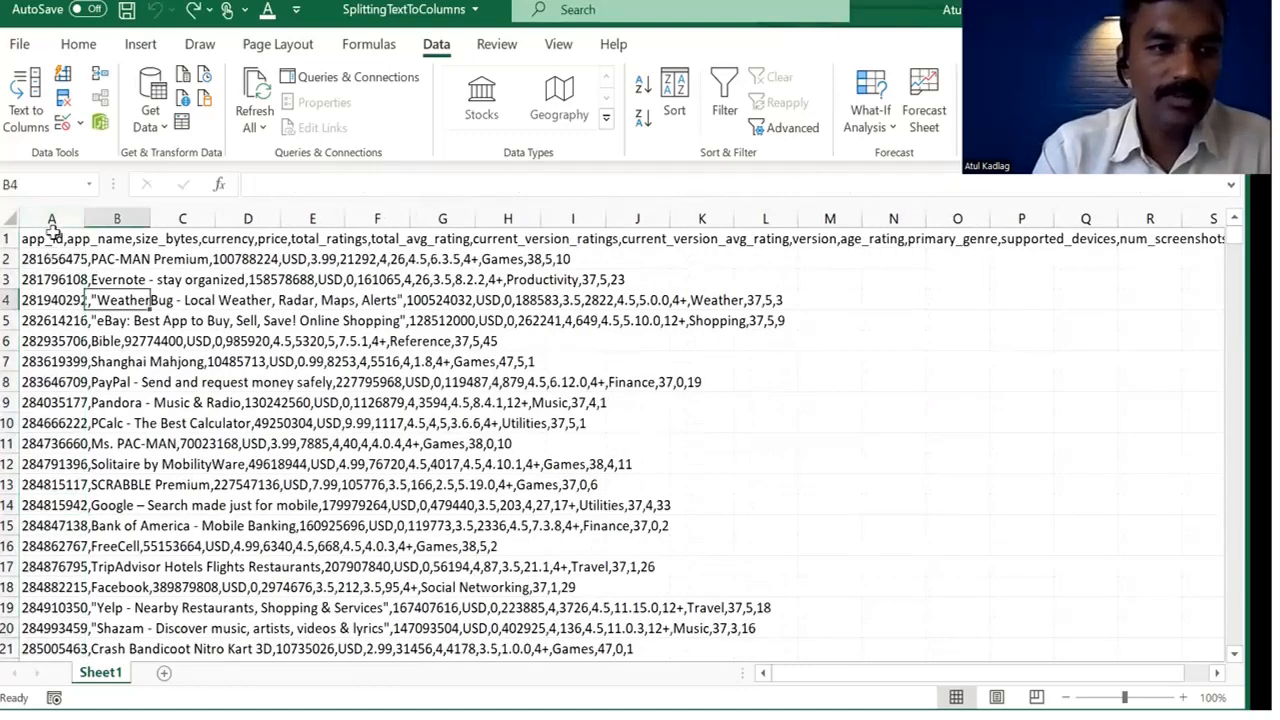
Step: Delete the quoted app name "WeatherBug - Local Weather, Radar, Maps, Alerts" from cell A4, keeping the commas on both sides
click(52, 218)
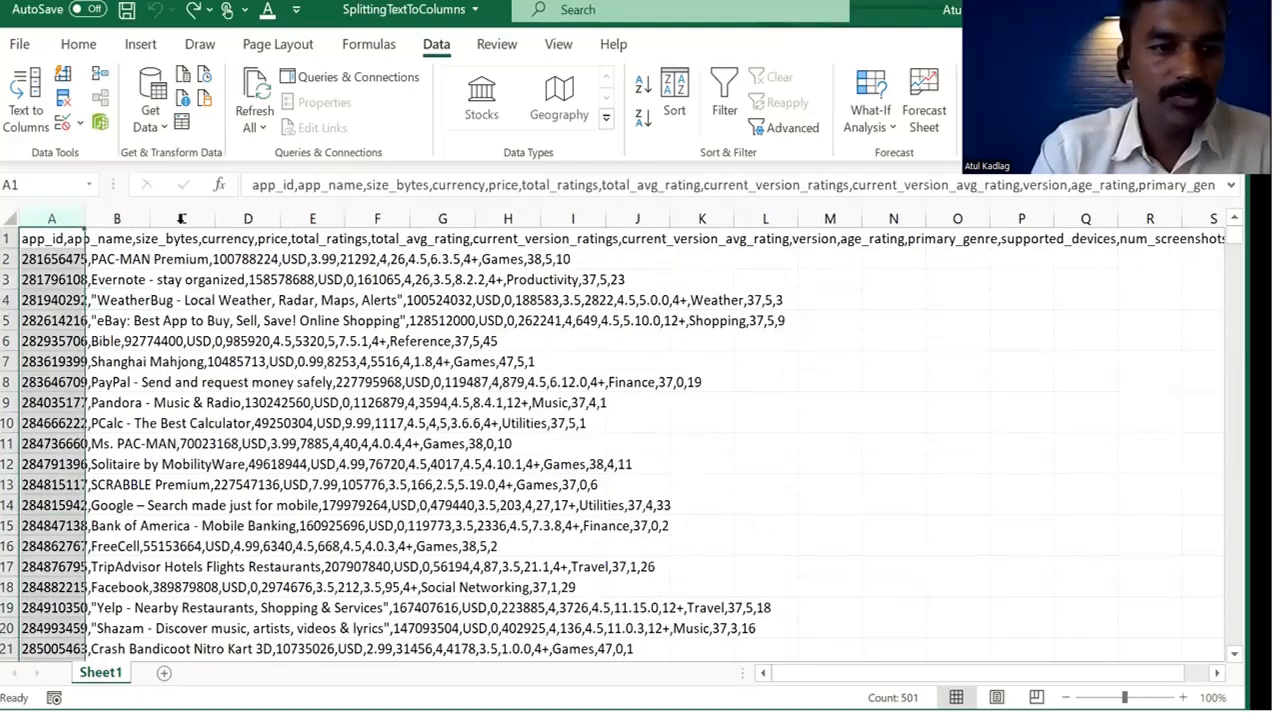
click(110, 300)
click(58, 300)
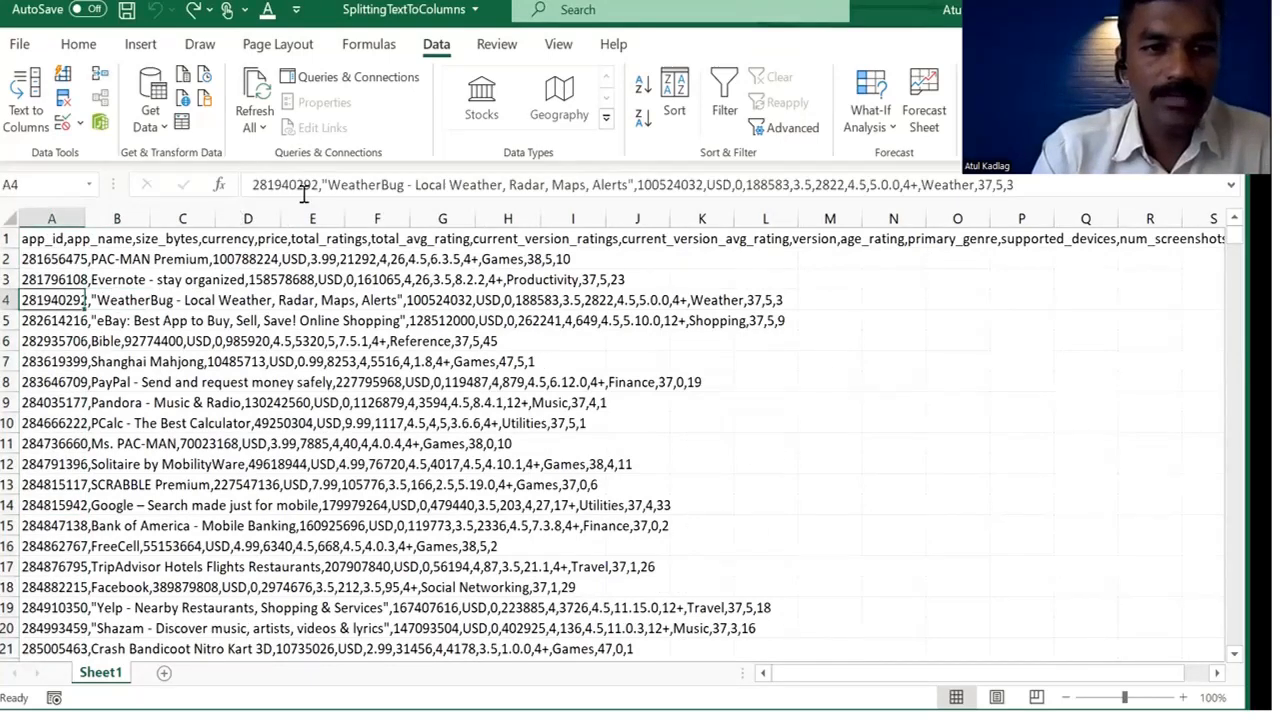
click(326, 189)
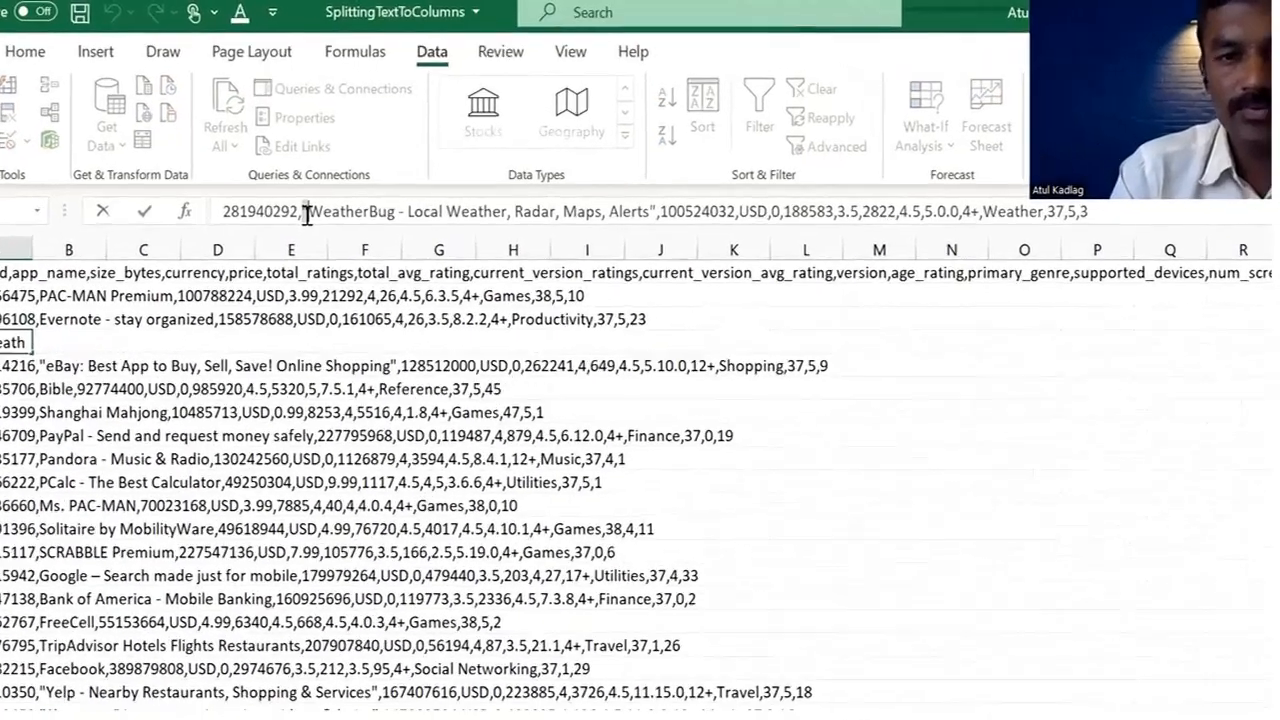
key(shift+Right)
key(shift+Right)
key(shift+Right)
key(shift+Right)
key(shift+Right)
key(shift+Right)
key(shift+Right)
key(shift+Right)
key(shift+Right)
key(shift+Right)
key(shift+Right)
key(shift+Right)
key(shift+Right)
key(shift+Right)
key(shift+Right)
key(shift+Right)
key(shift+Right)
key(shift+Right)
key(shift+Right)
key(shift+Right)
key(shift+Right)
key(shift+Right)
key(shift+Right)
key(shift+Right)
key(shift+Right)
key(shift+Right)
key(shift+Right)
key(shift+Right)
key(shift+Right)
key(shift+Right)
key(shift+Right)
key(shift+Right)
key(shift+Right)
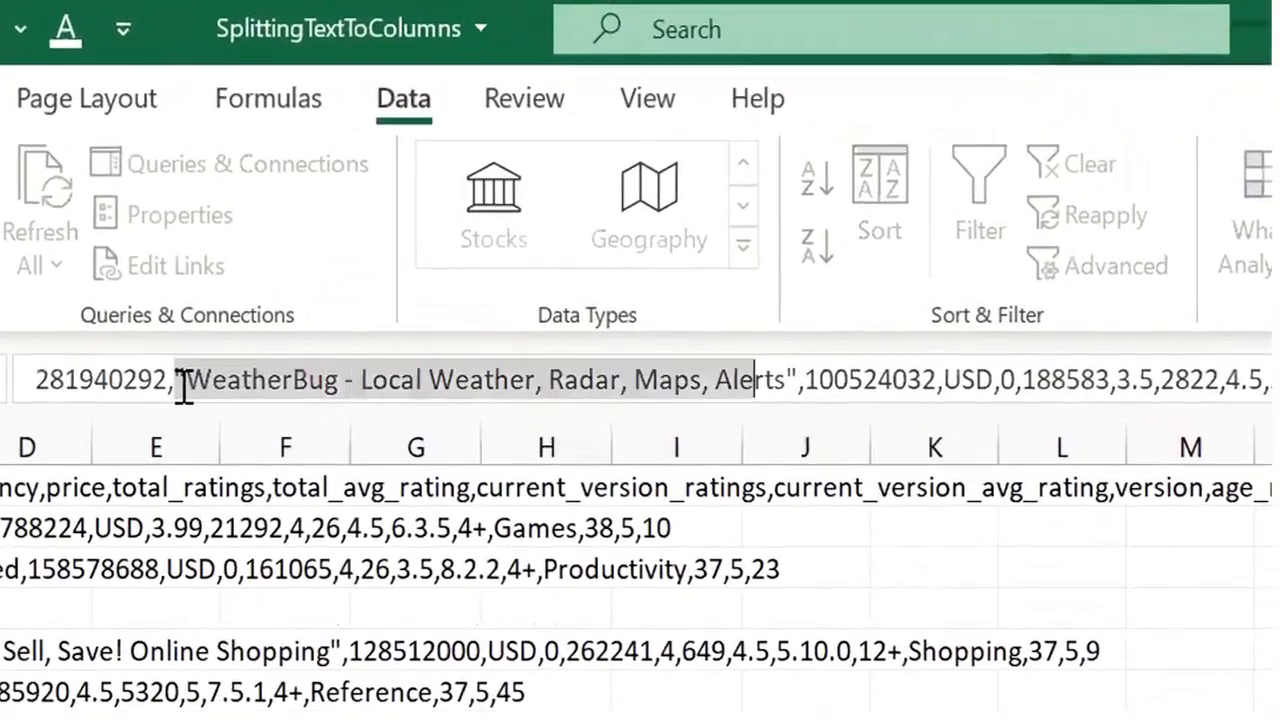
key(shift+Right)
key(shift+Right)
key(shift+Right)
key(shift+Right)
key(shift+Right)
key(Delete)
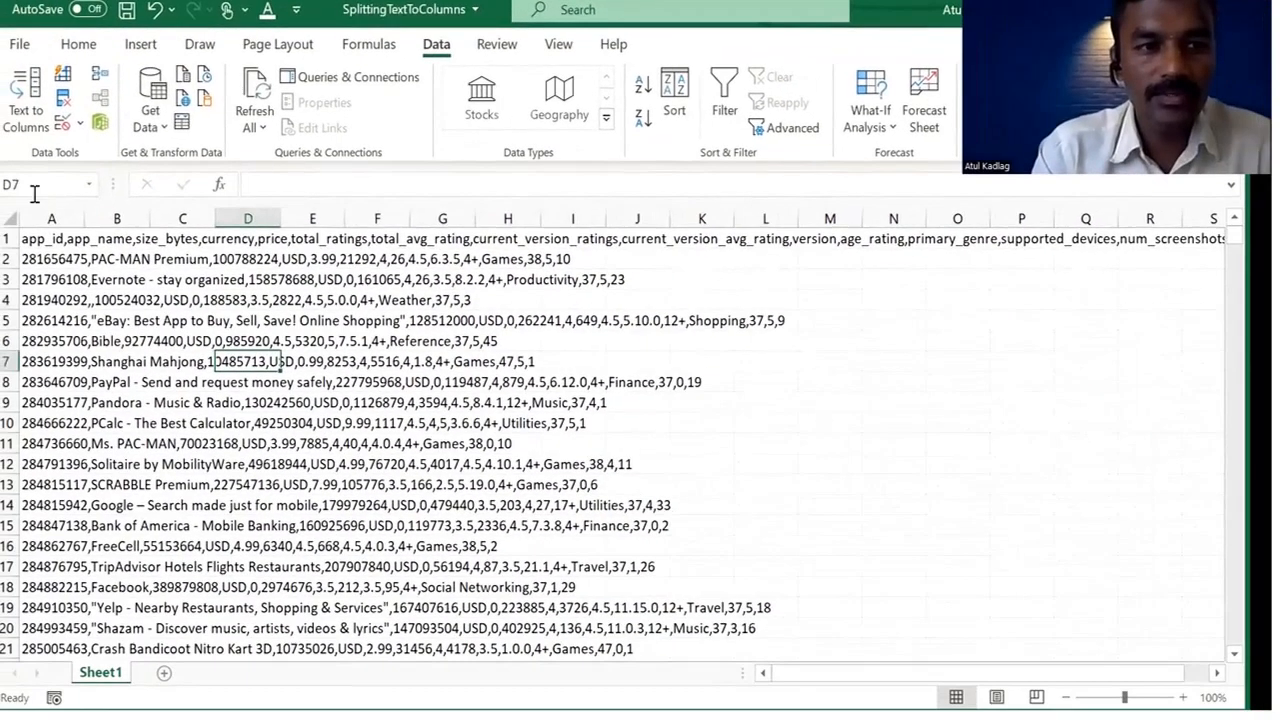
Step: Split column A into separate columns with Text to Columns, using General format and destination $A$1
click(50, 218)
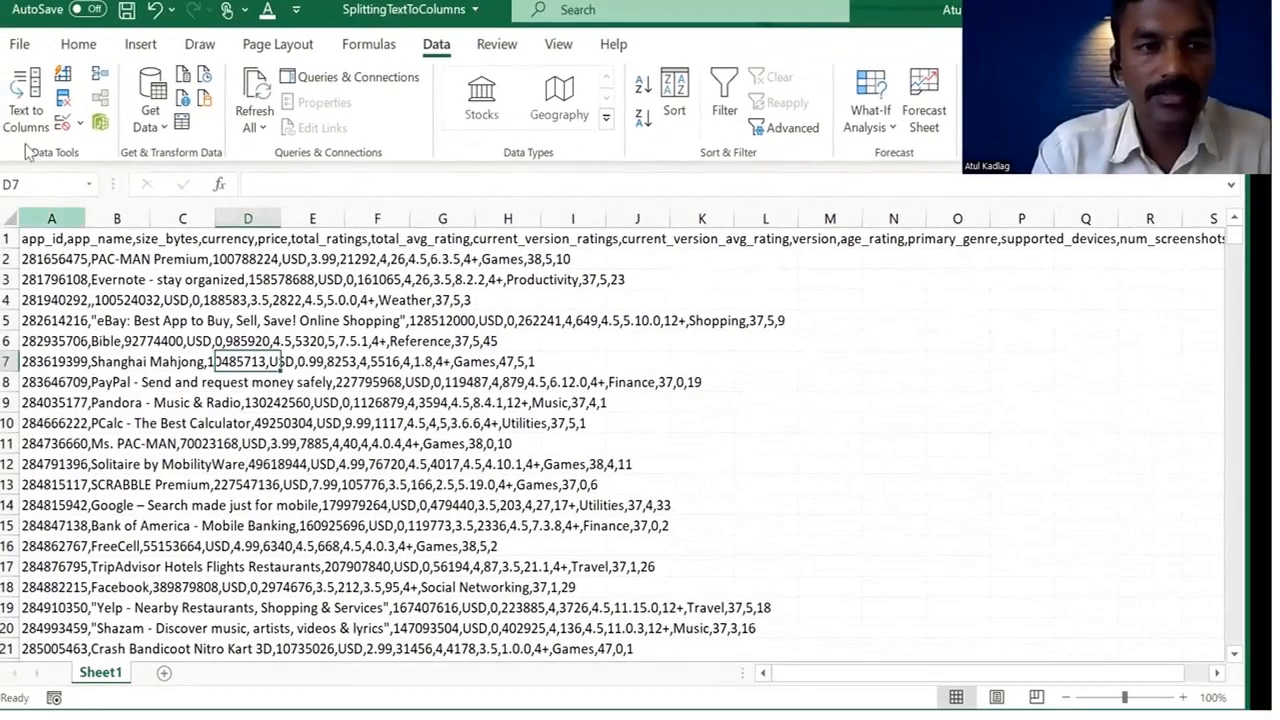
click(28, 124)
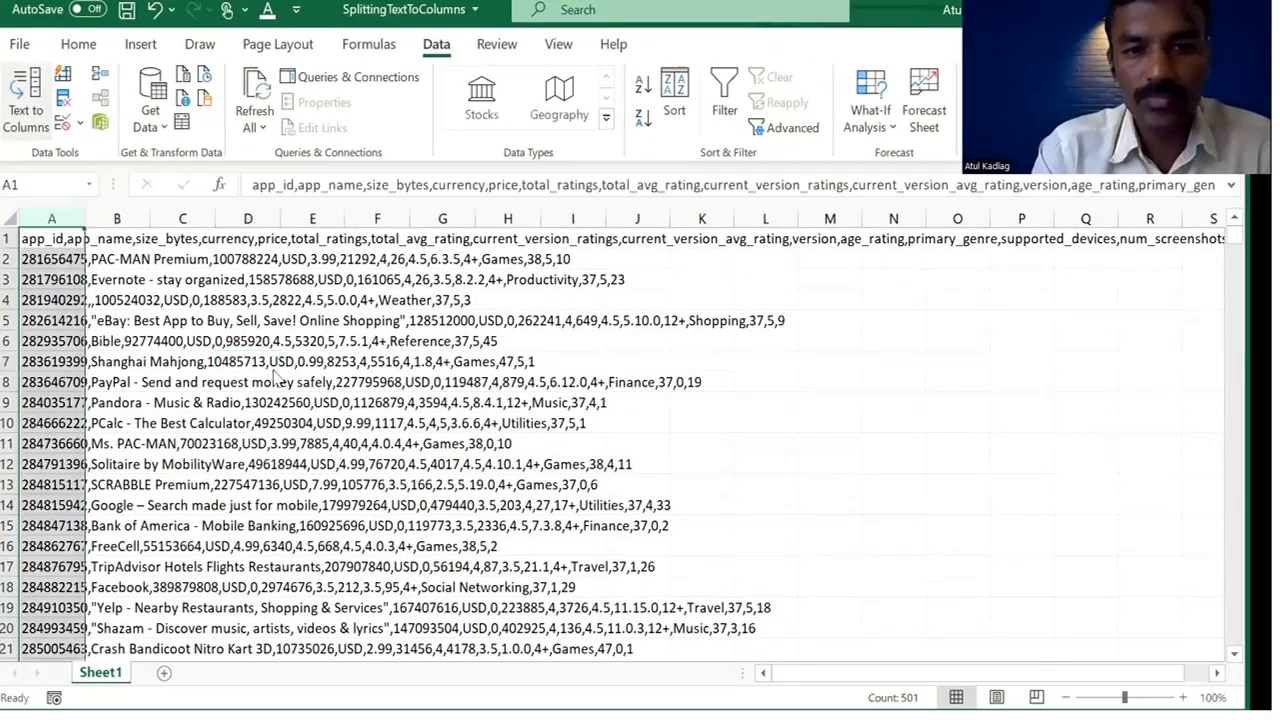
click(653, 565)
click(655, 562)
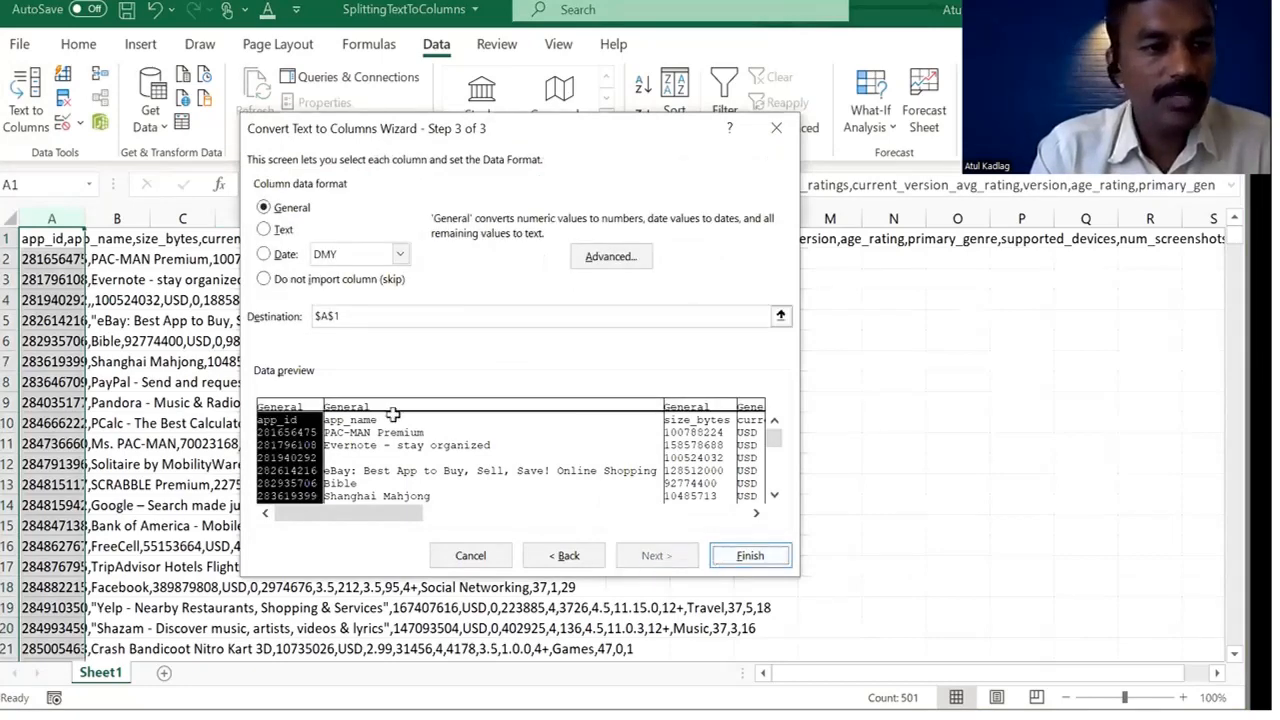
key(Return)
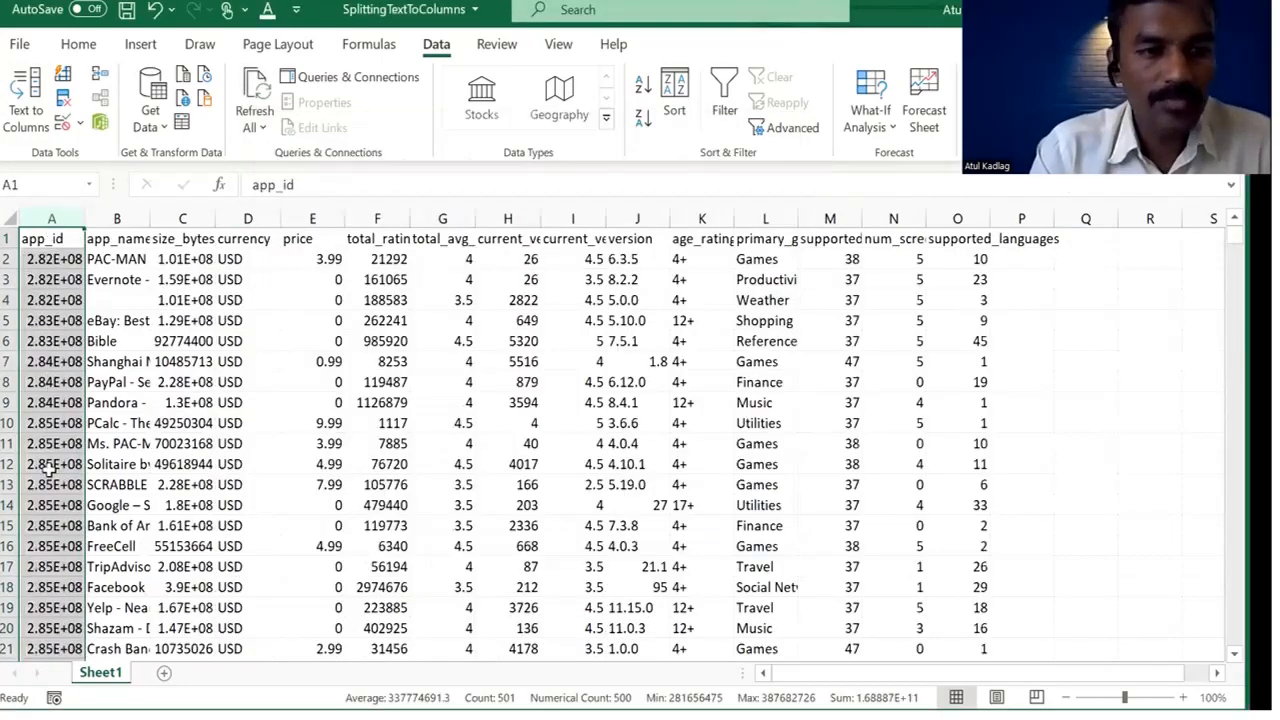
Step: Examine how the row 4 values line up under the headers, from the app_name cell B4 across to O4
click(113, 300)
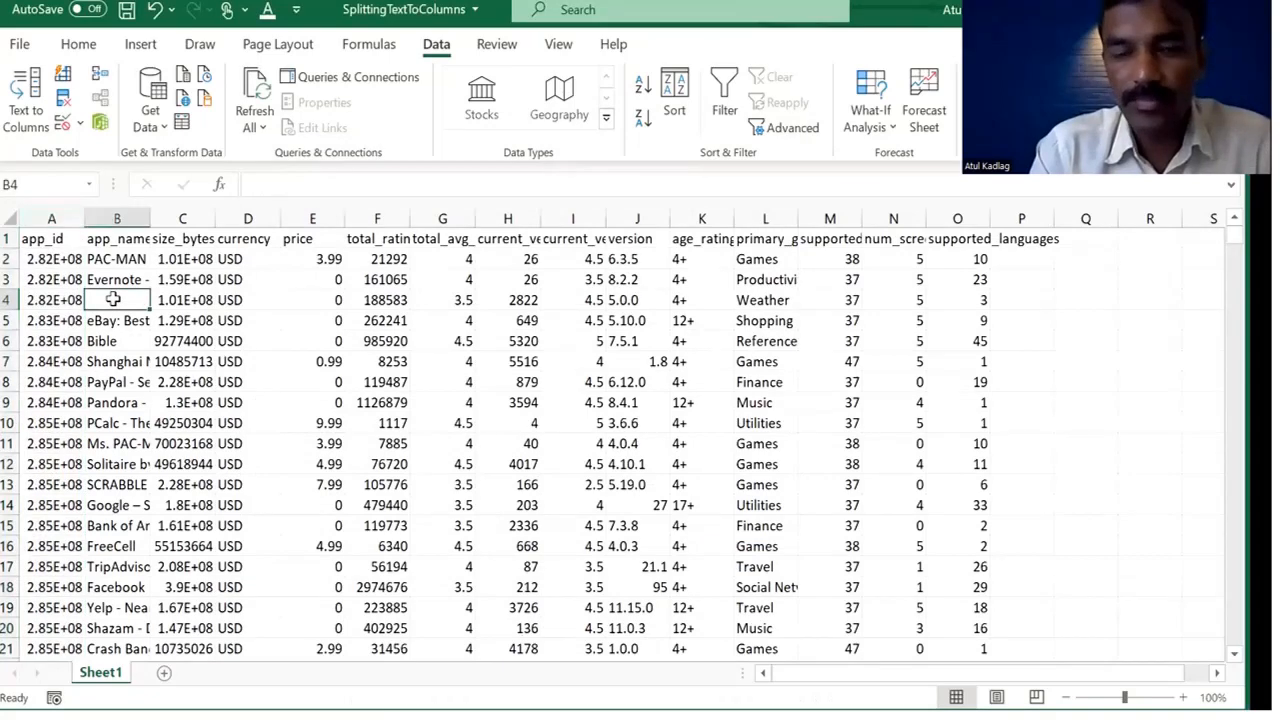
key(Right)
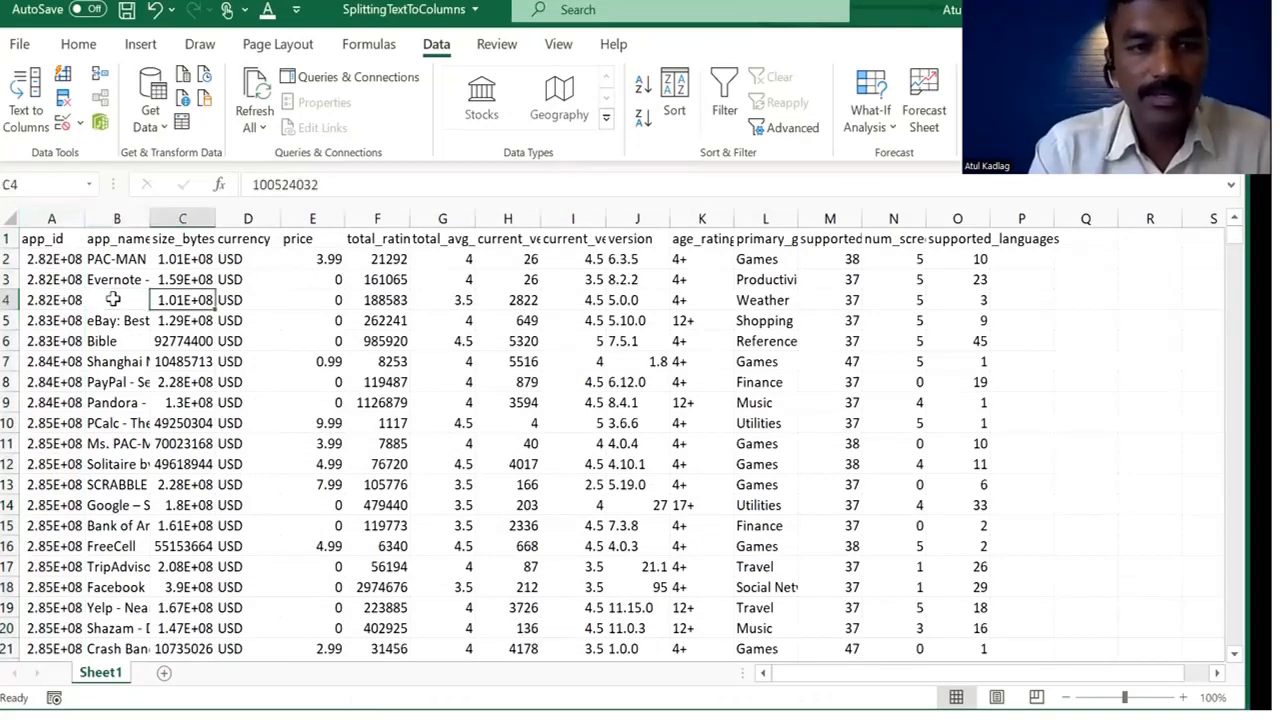
click(113, 300)
key(Right)
key(Right)
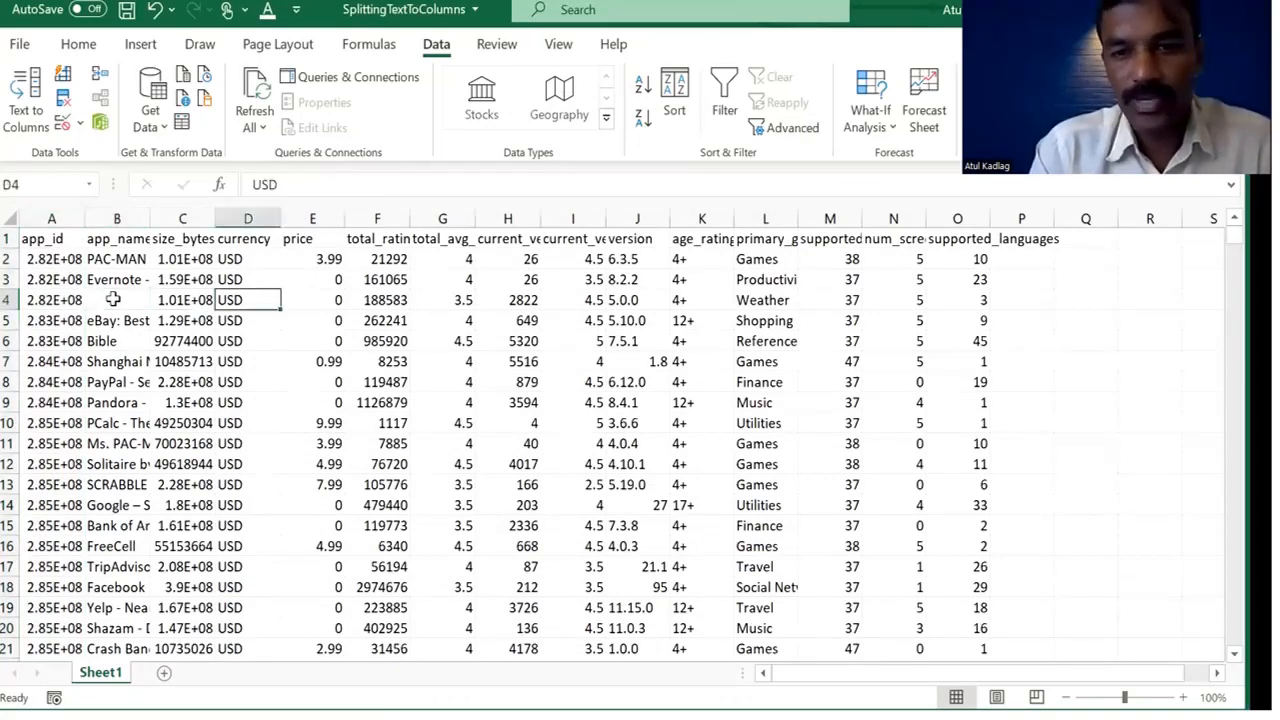
key(Right)
key(Right)
key(Right)
key(Right)
key(Right)
key(Right)
key(Right)
key(Right)
key(Right)
key(Right)
key(Right)
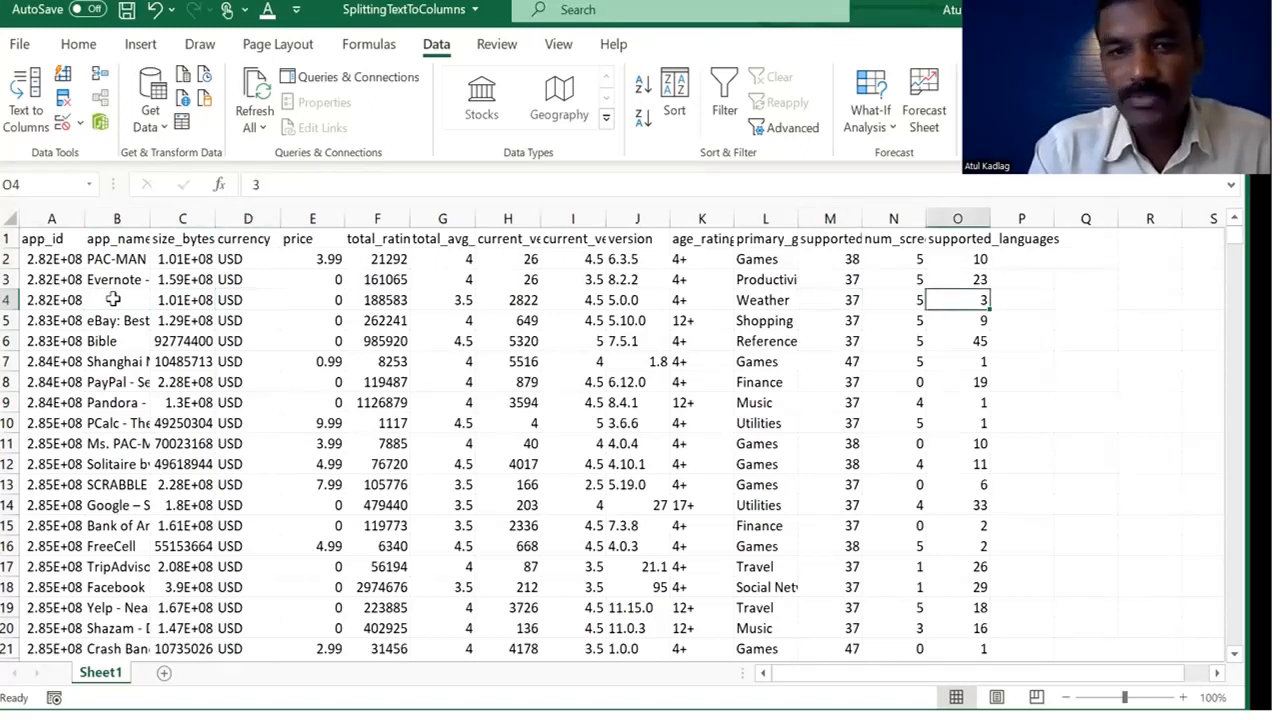
key(shift+Left)
key(shift+Left)
key(shift+Left)
key(shift+Left)
key(shift+Left)
key(shift+Left)
key(shift+Left)
key(shift+Left)
key(shift+Left)
key(shift+Left)
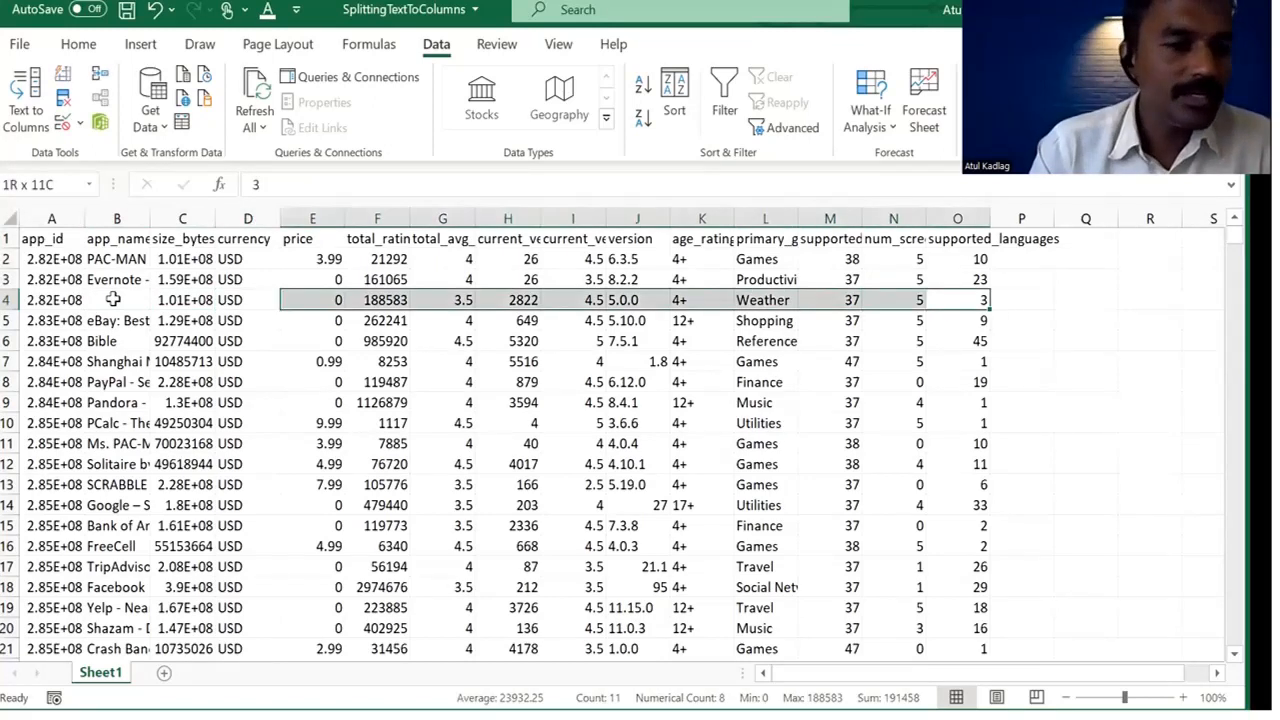
key(Left)
key(Left)
key(Left)
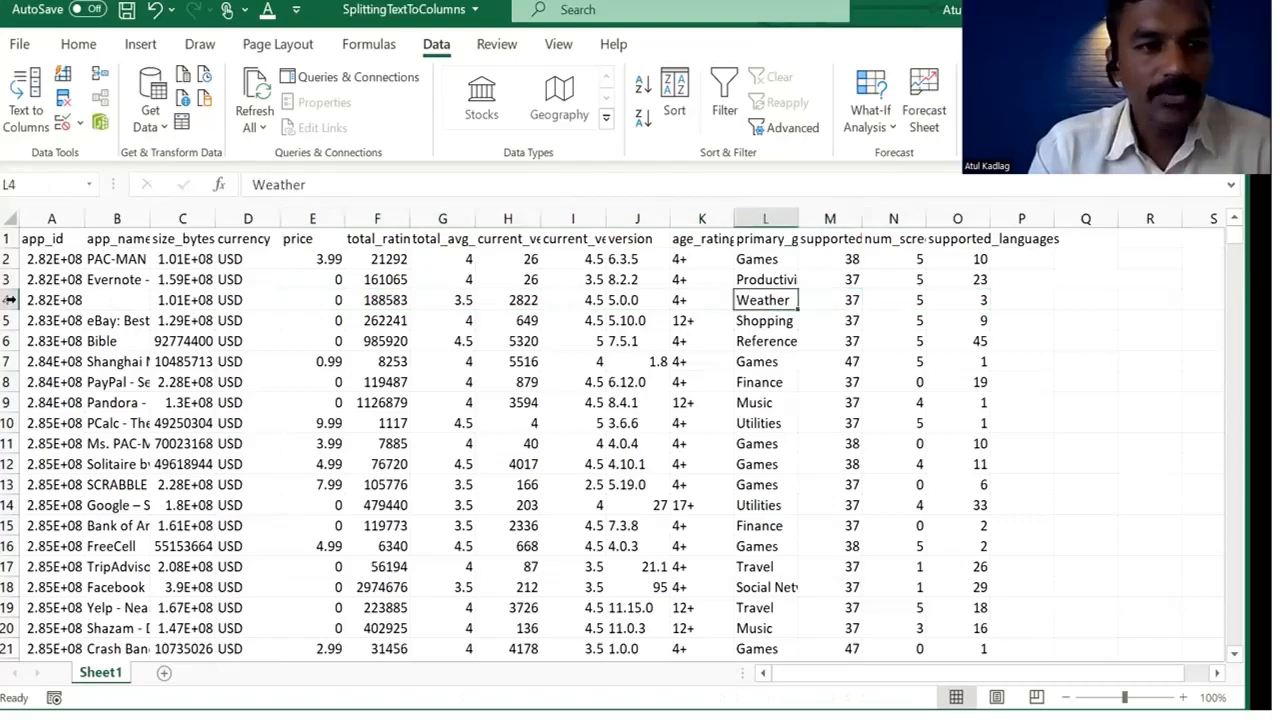
Step: Undo the text split, restoring the comma-separated data in column A
key(ctrl+z)
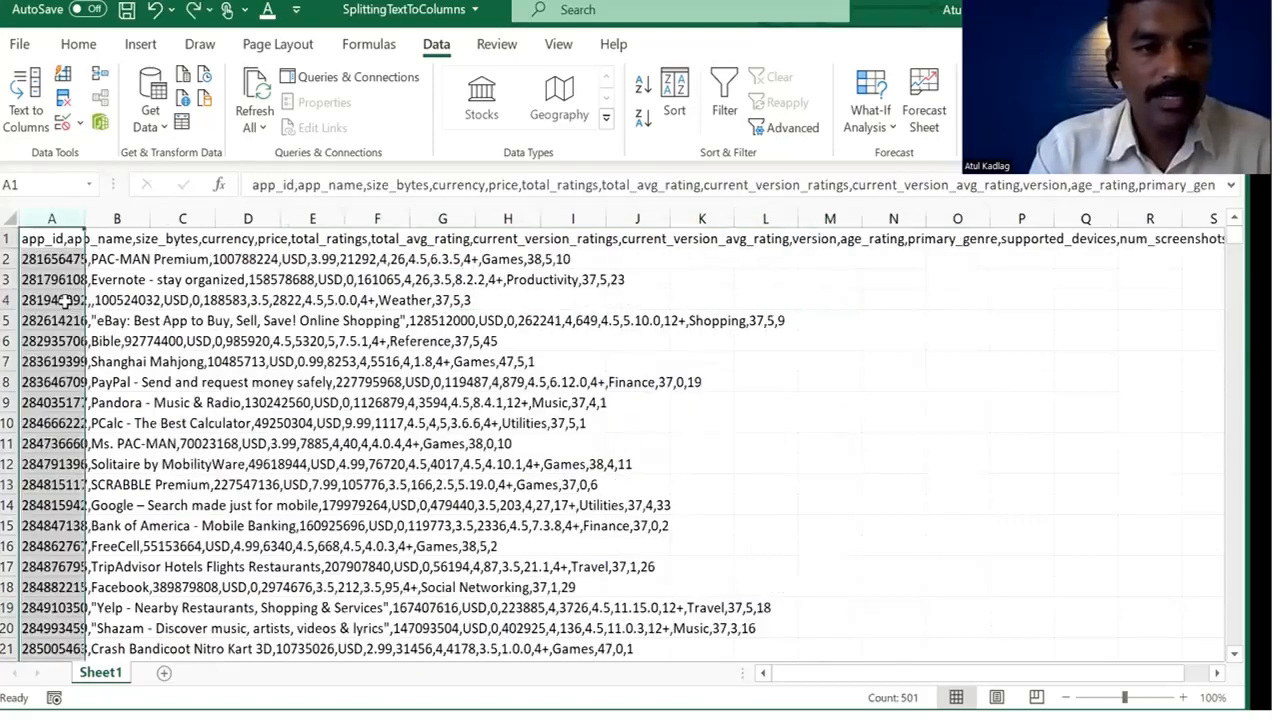
Step: Remove one of the two consecutive commas after the app ID in cell A4
click(62, 300)
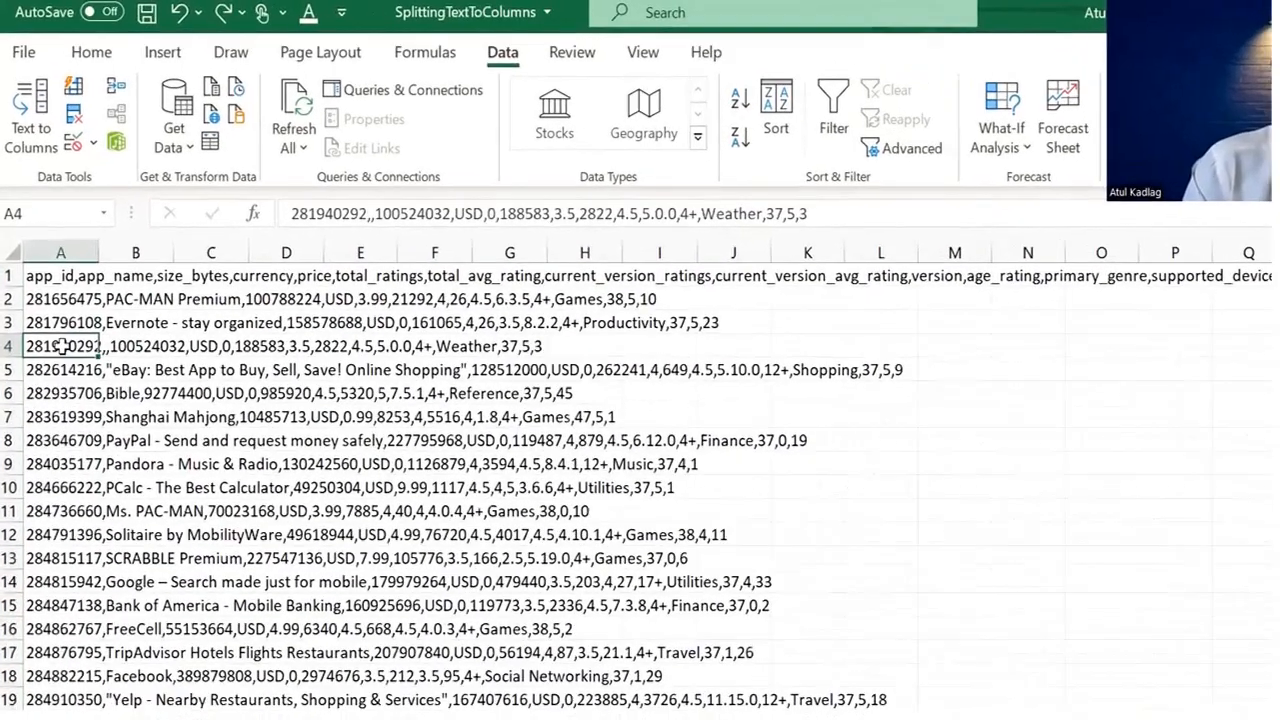
key(Right)
key(Left)
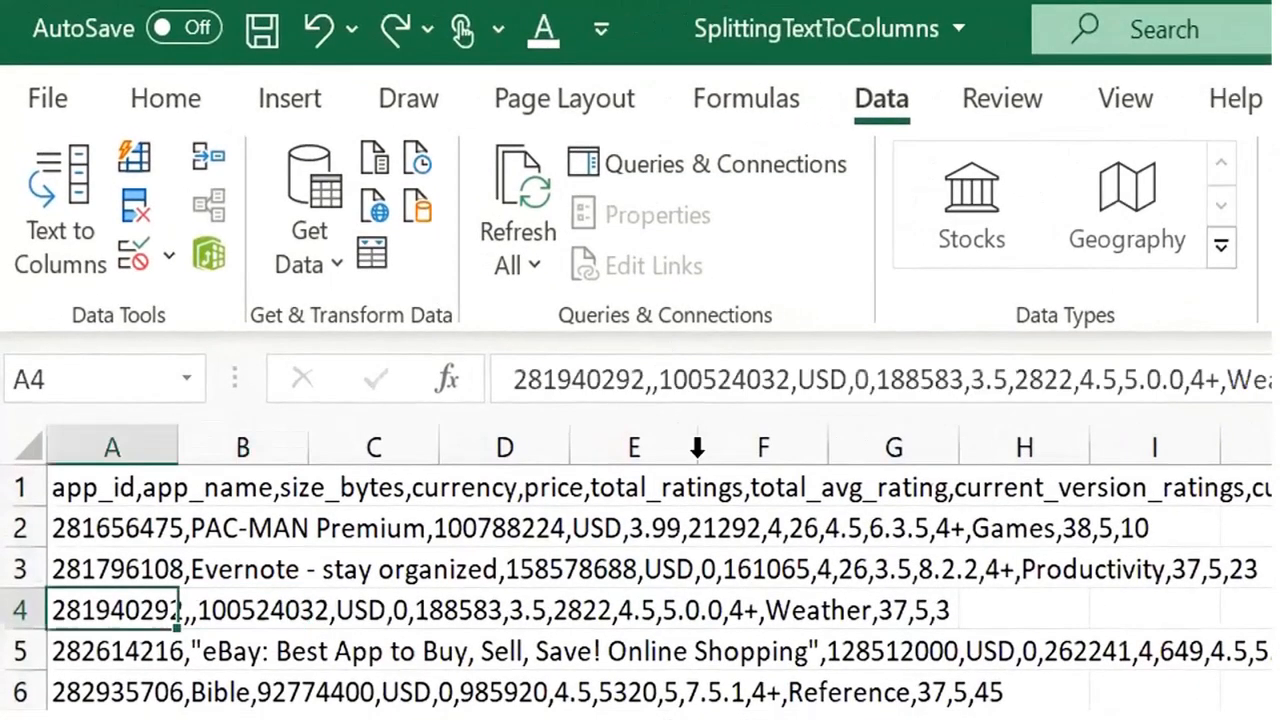
click(659, 380)
key(BackSpace)
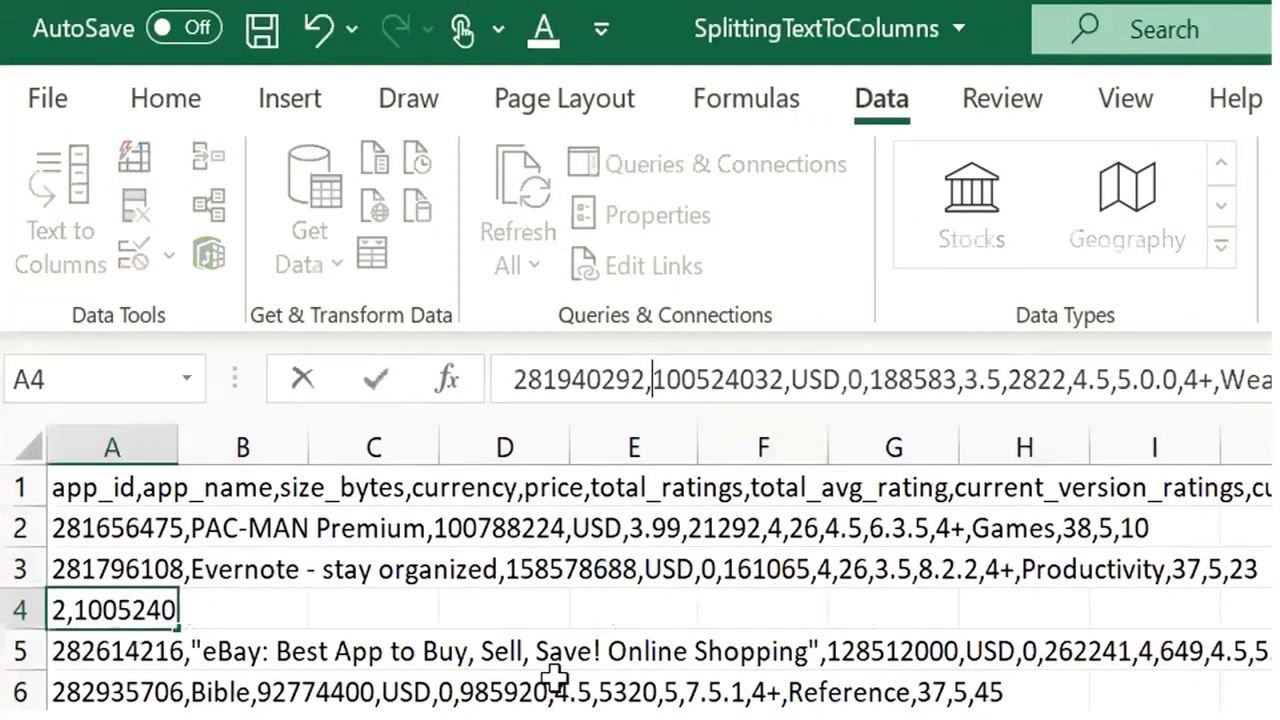
click(555, 705)
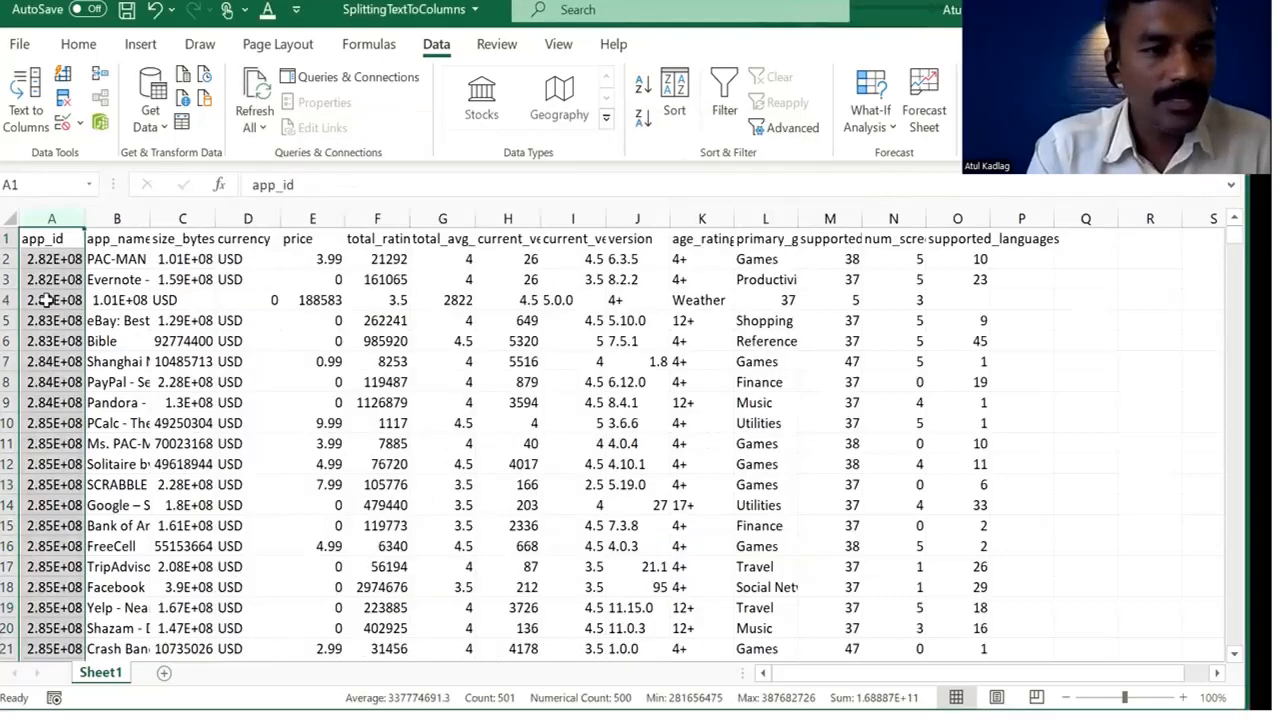
Step: Examine the split row 4 from A4 across to see which headers its values fall under
click(47, 300)
key(Right)
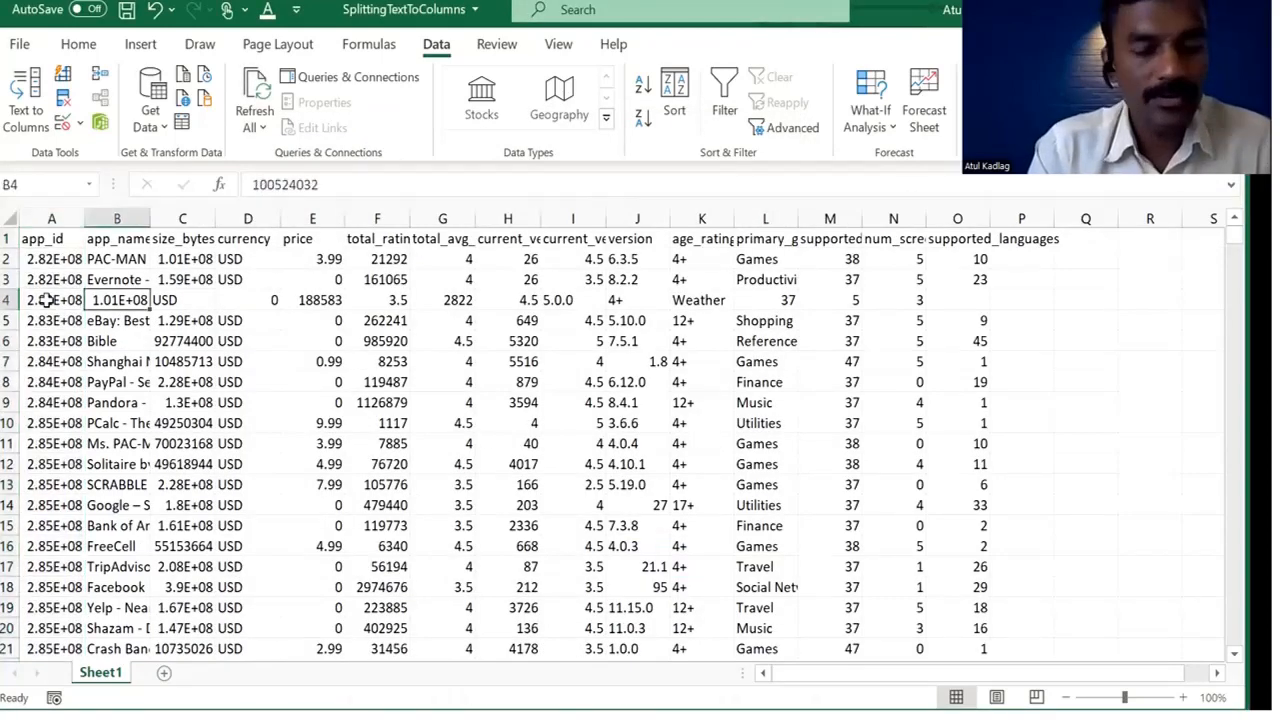
key(Left)
key(shift+Right)
key(shift+Left)
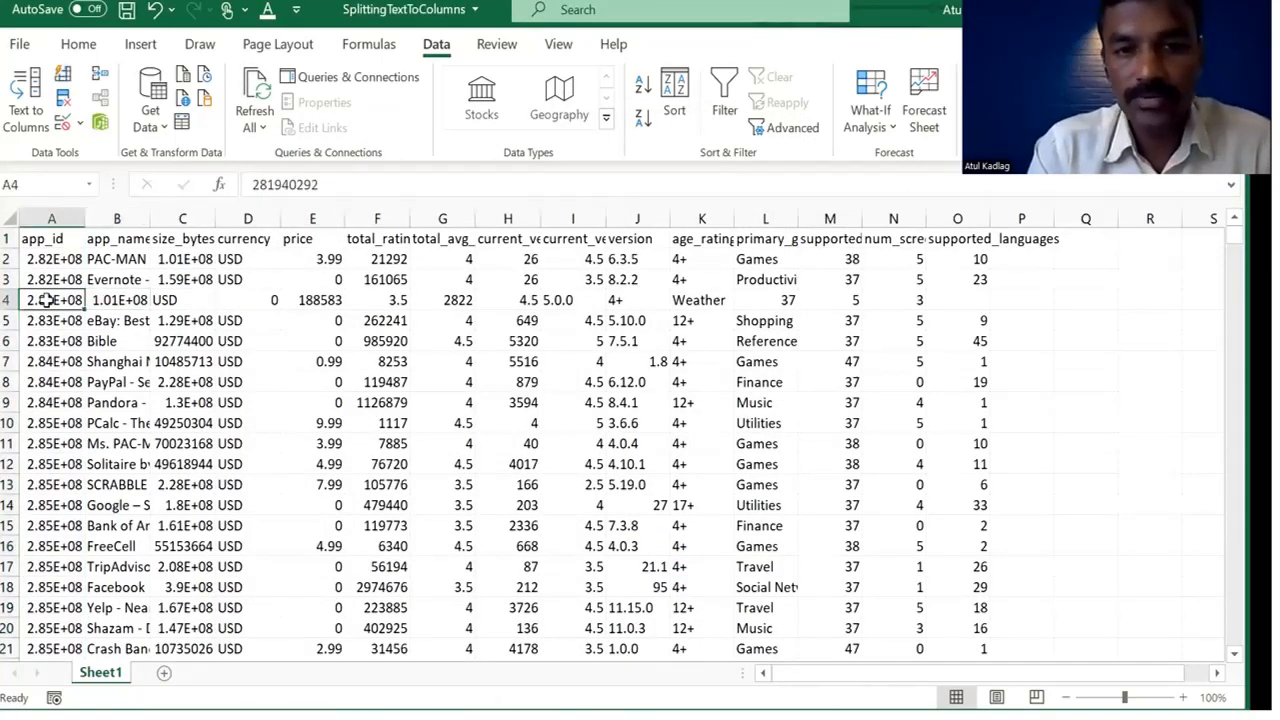
key(shift+Right)
key(shift+Right)
key(shift+Right)
key(shift+Right)
key(shift+Right)
key(shift+Right)
key(shift+Right)
key(shift+Right)
key(shift+Right)
key(shift+Right)
key(shift+Right)
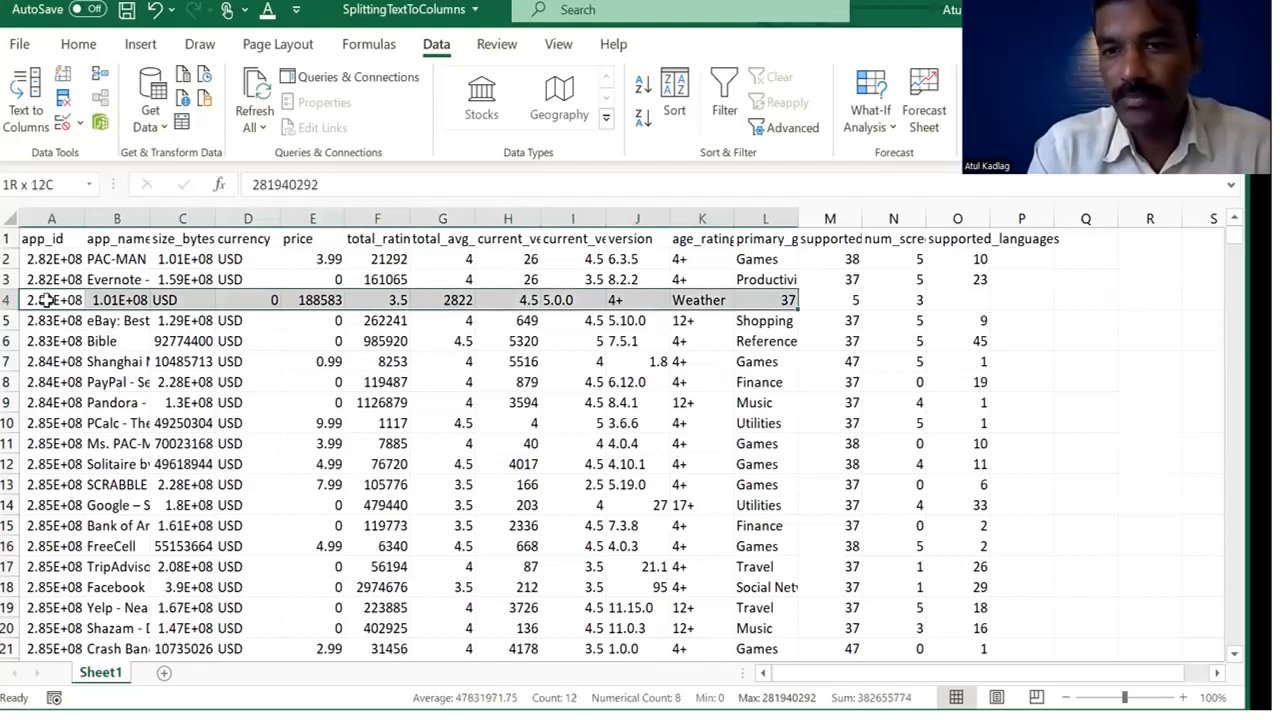
key(shift+Right)
key(shift+Right)
click(47, 300)
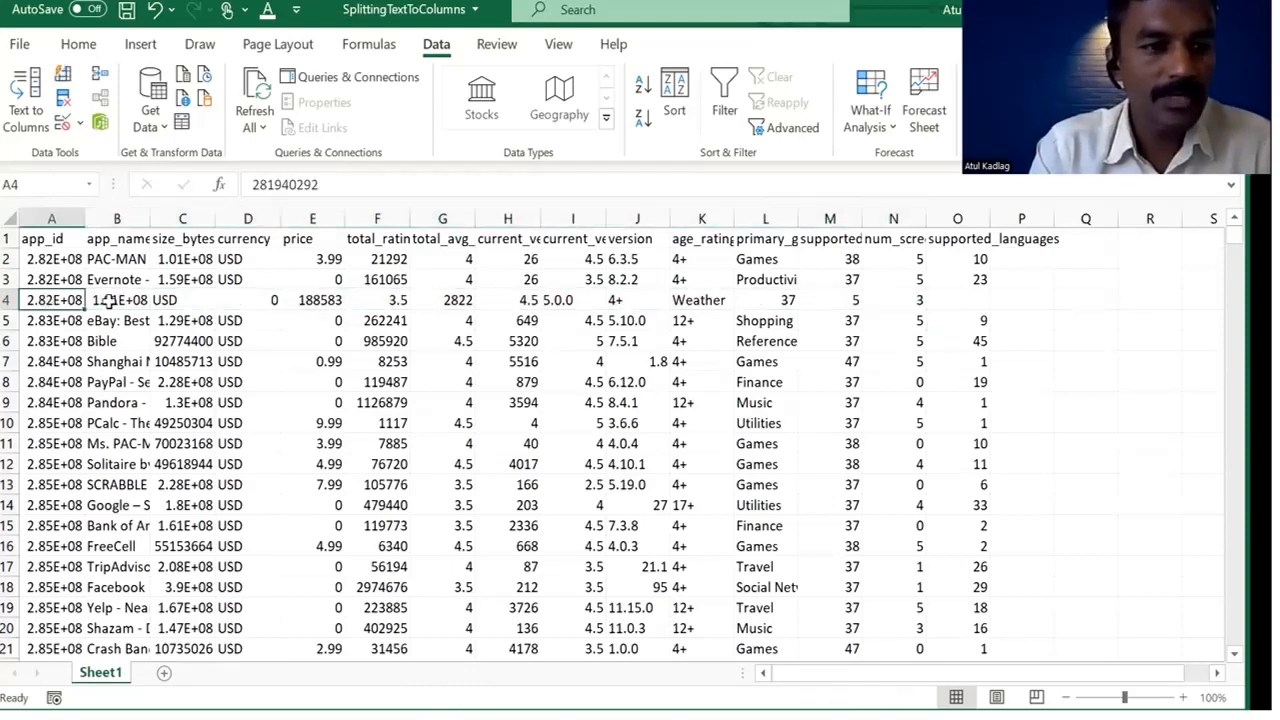
key(Right)
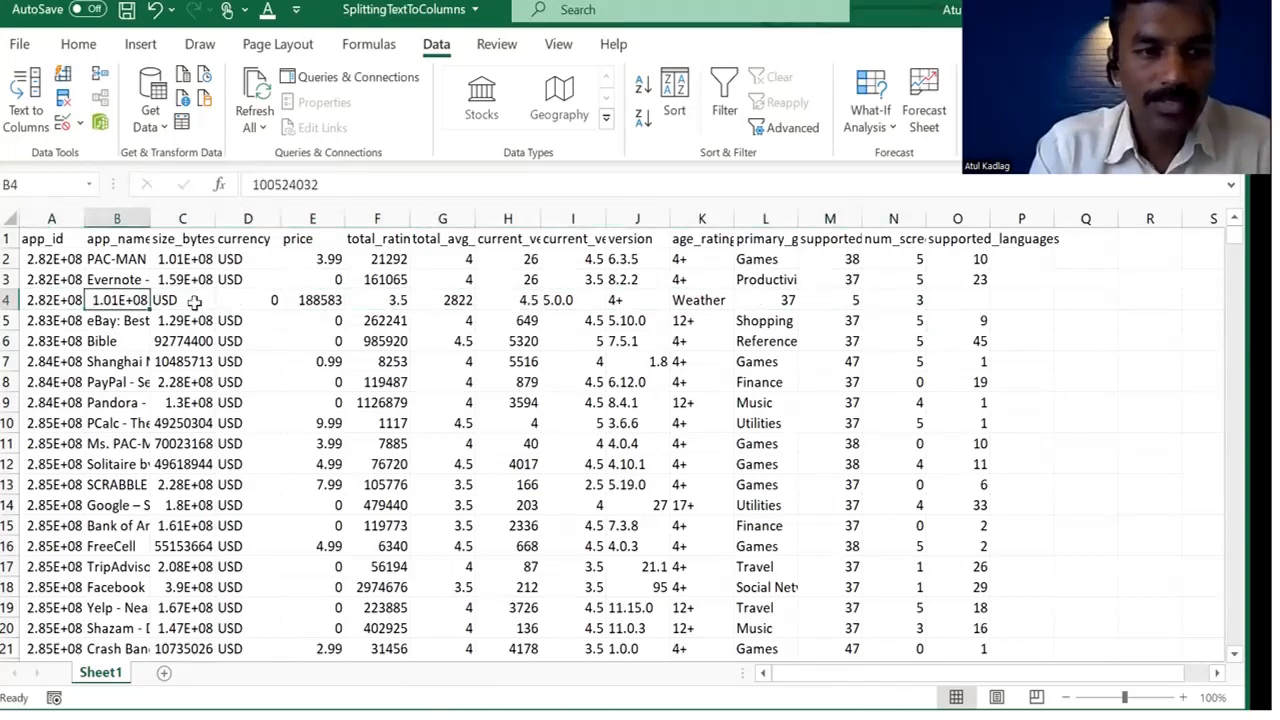
key(Right)
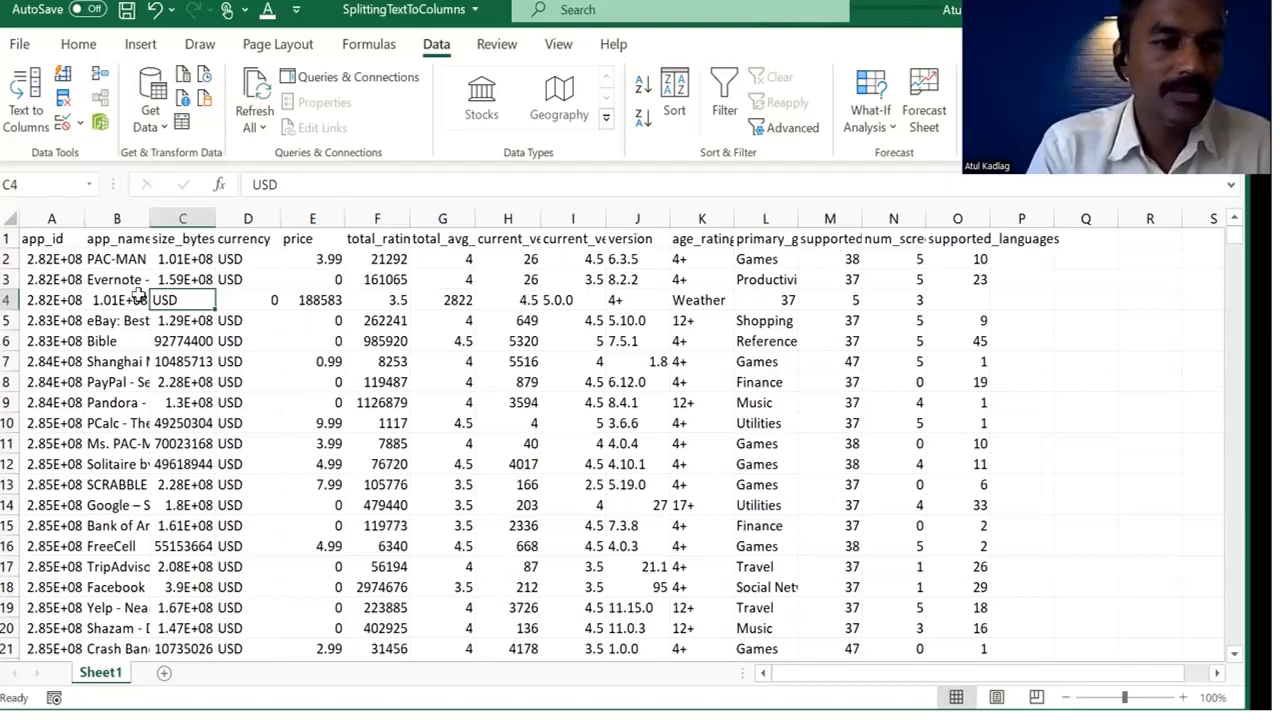
Step: Move the row 4 values in B4:N4 one column to the right so they start at C4
click(122, 293)
key(shift+Right)
key(shift+Right)
key(shift+Right)
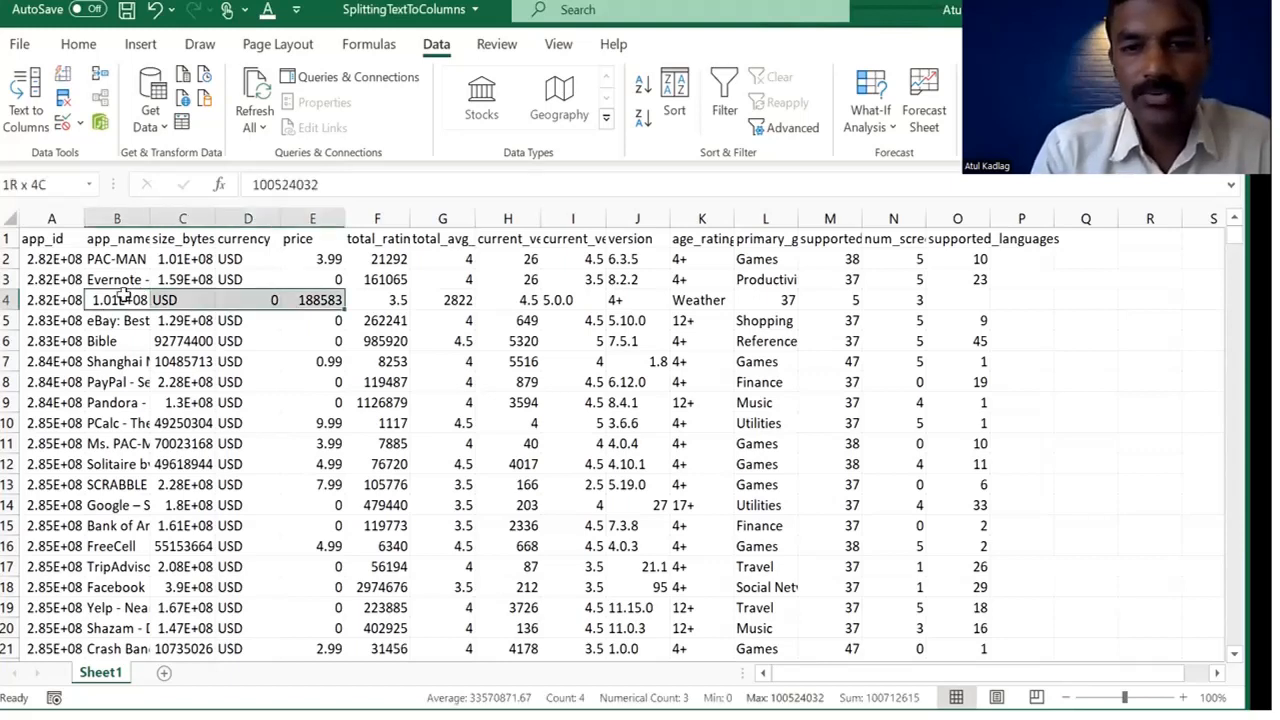
key(shift+Right)
key(shift+Right)
key(shift+Right)
key(shift+Right)
key(shift+Right)
key(shift+Right)
key(shift+Right)
key(shift+Right)
key(shift+Right)
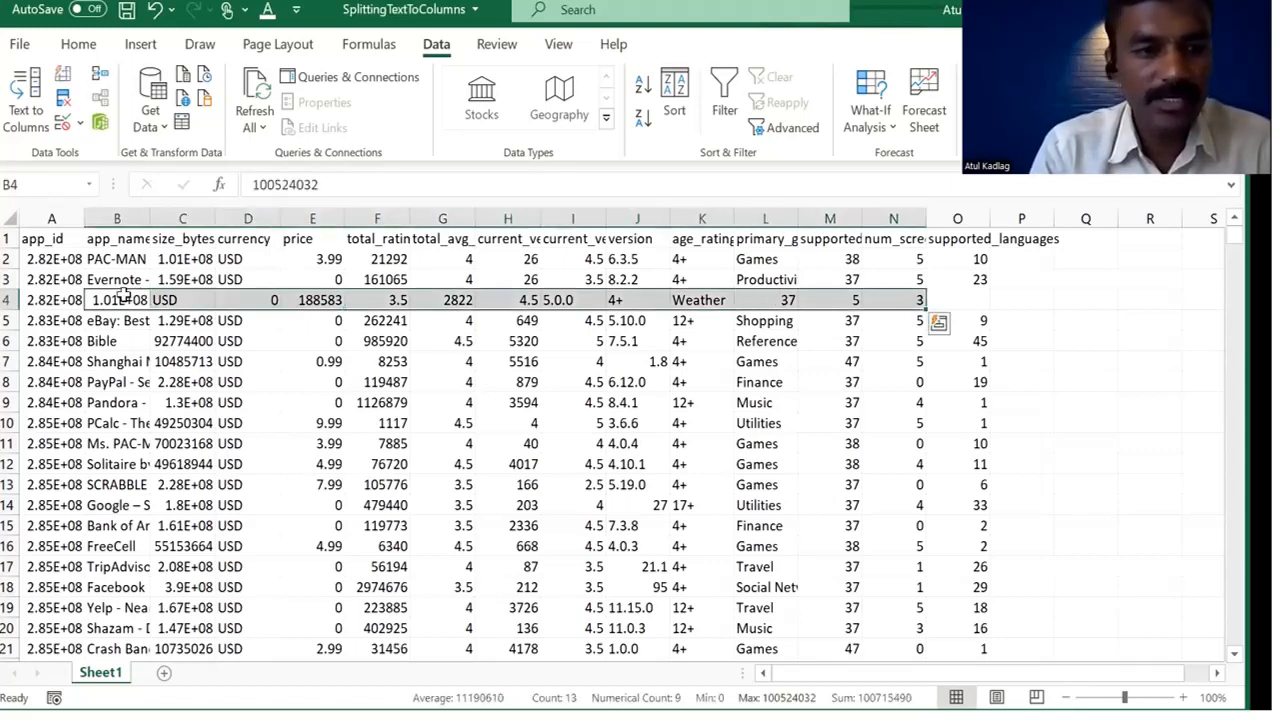
key(ctrl+x)
key(Right)
key(ctrl+v)
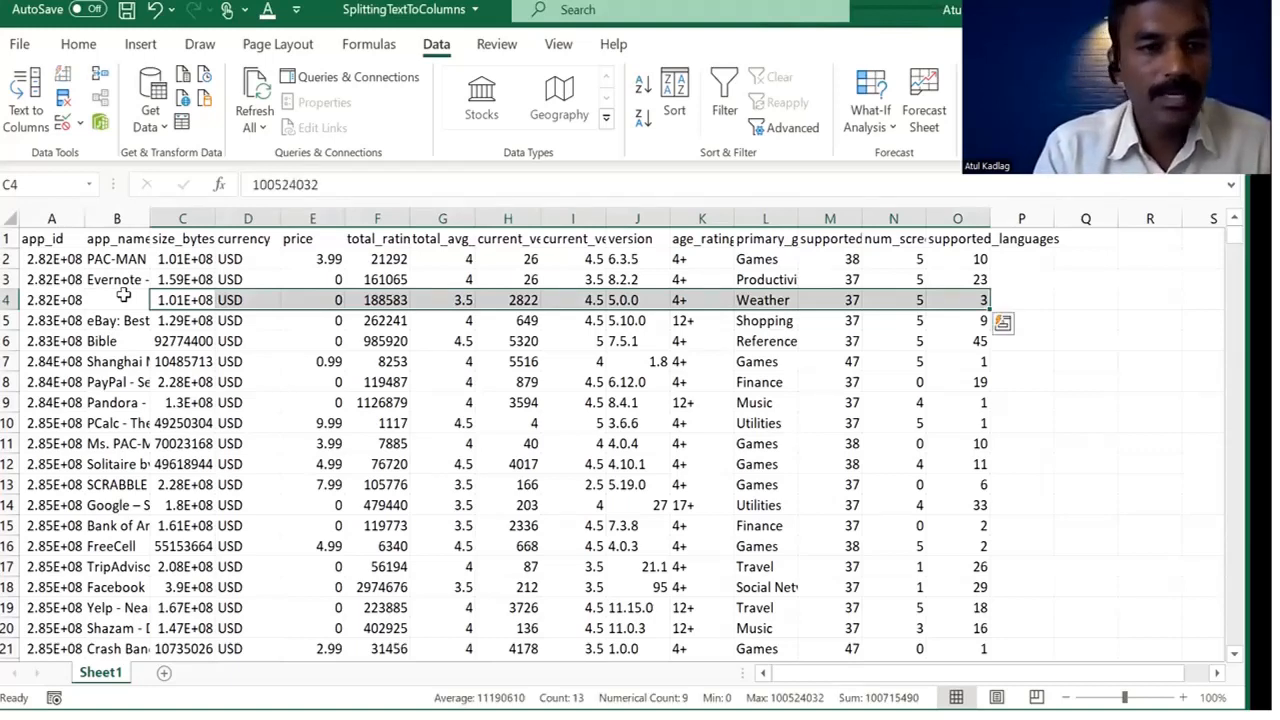
Step: Check the corrected row 4 from A4 through the primary genre column against the headers
key(Home)
key(shift+Right)
key(shift+Right)
key(shift+Right)
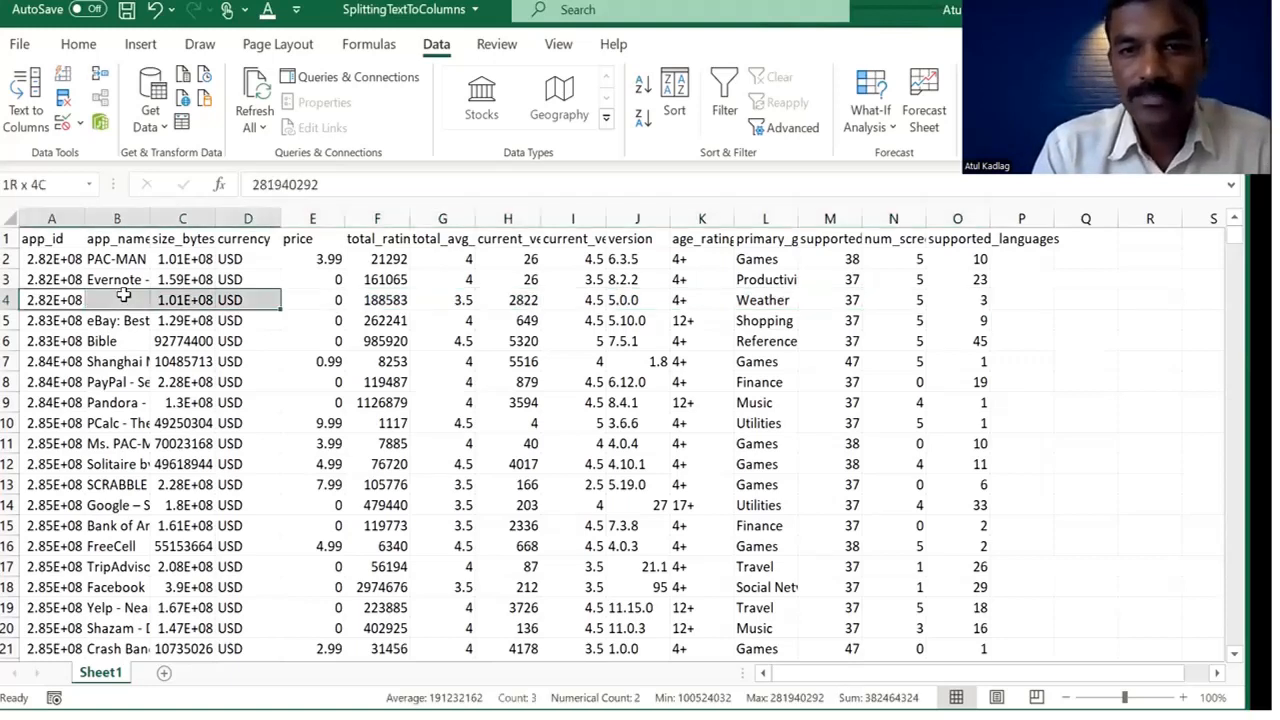
key(shift+Right)
key(shift+Right)
key(shift+Right)
key(shift+Right)
key(shift+Right)
key(shift+Right)
key(shift+Right)
key(shift+Right)
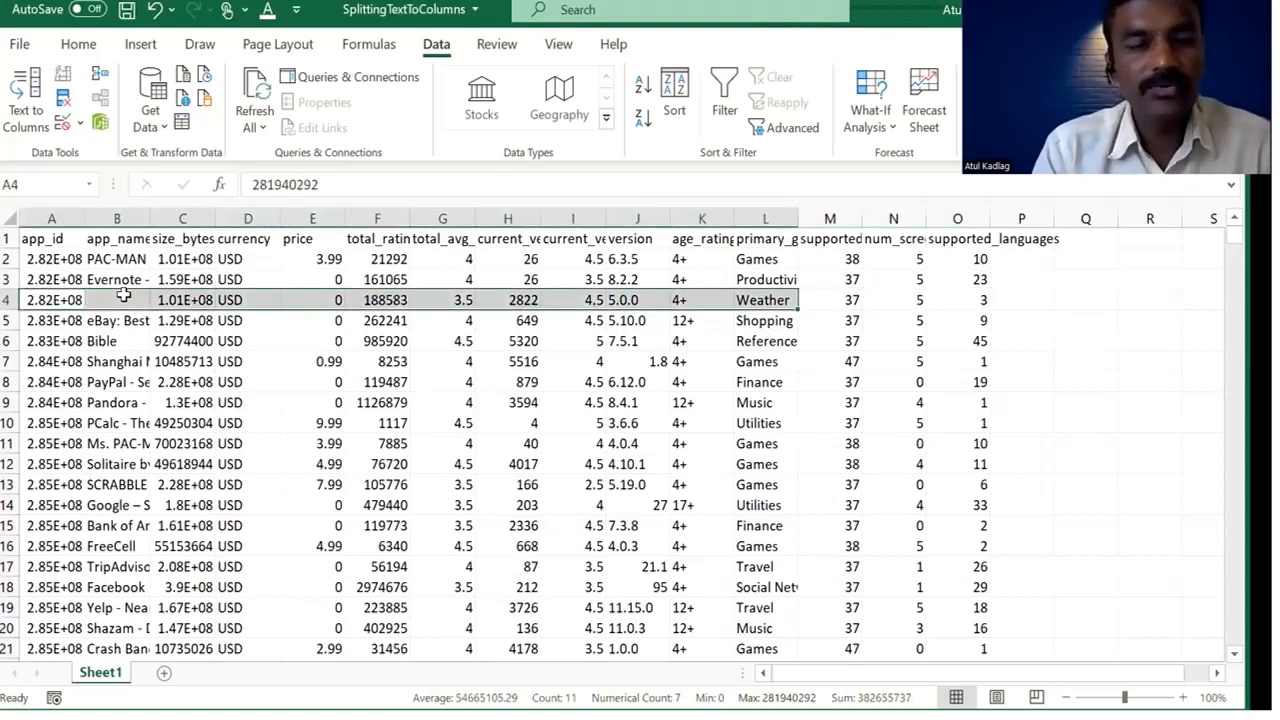
key(Left)
key(Right)
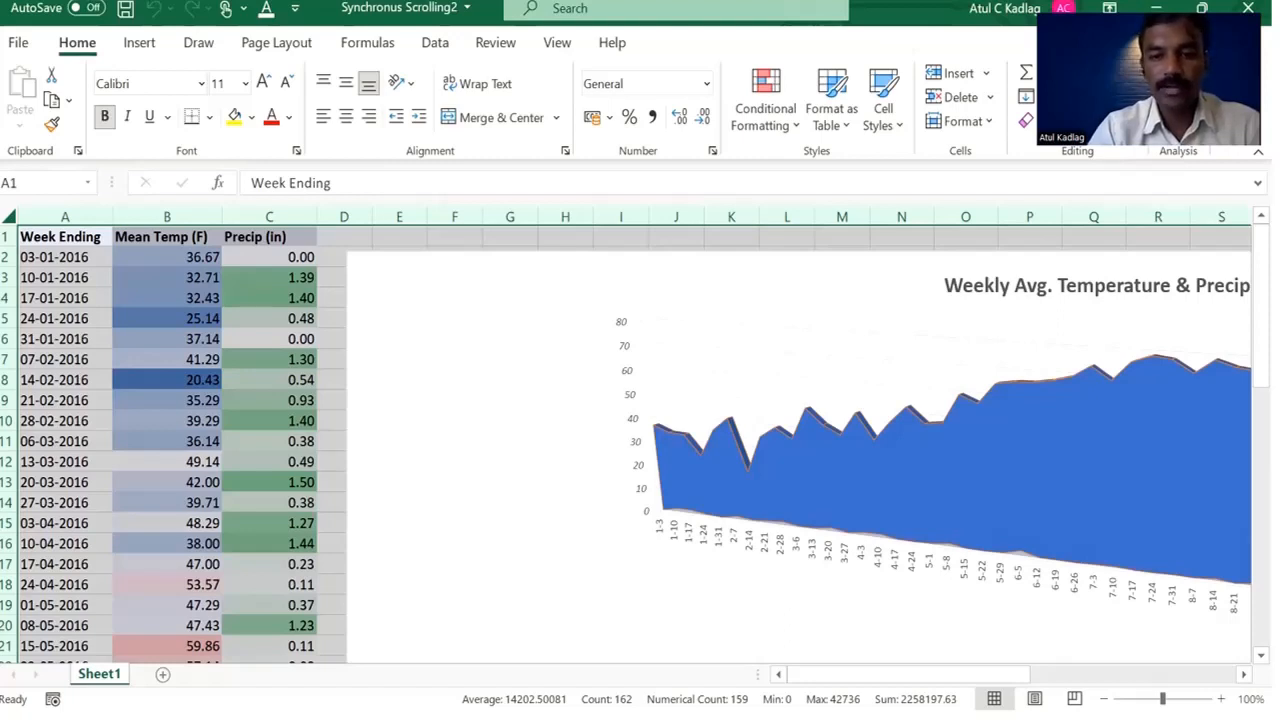
Step: Switch to the Synchronus Scrolling workbook, deselect its chart, and view it side by side with Synchronus Scrolling2
key(alt+Tab)
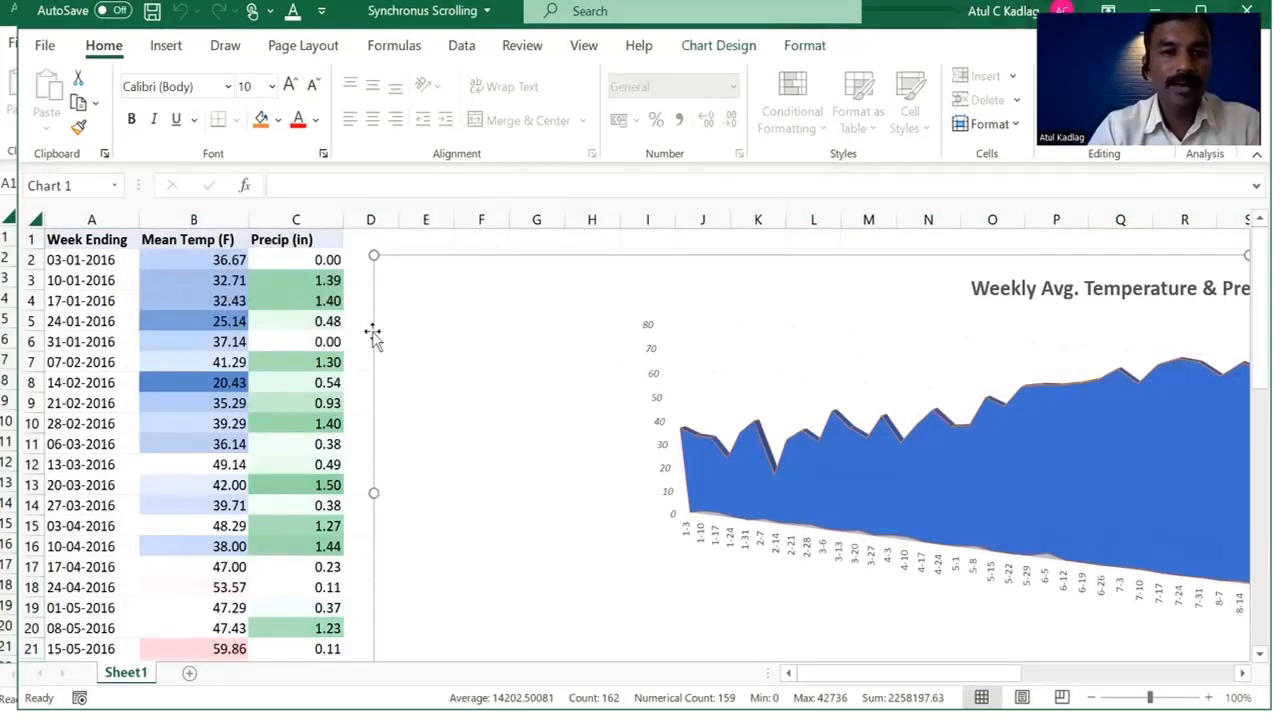
key(Escape)
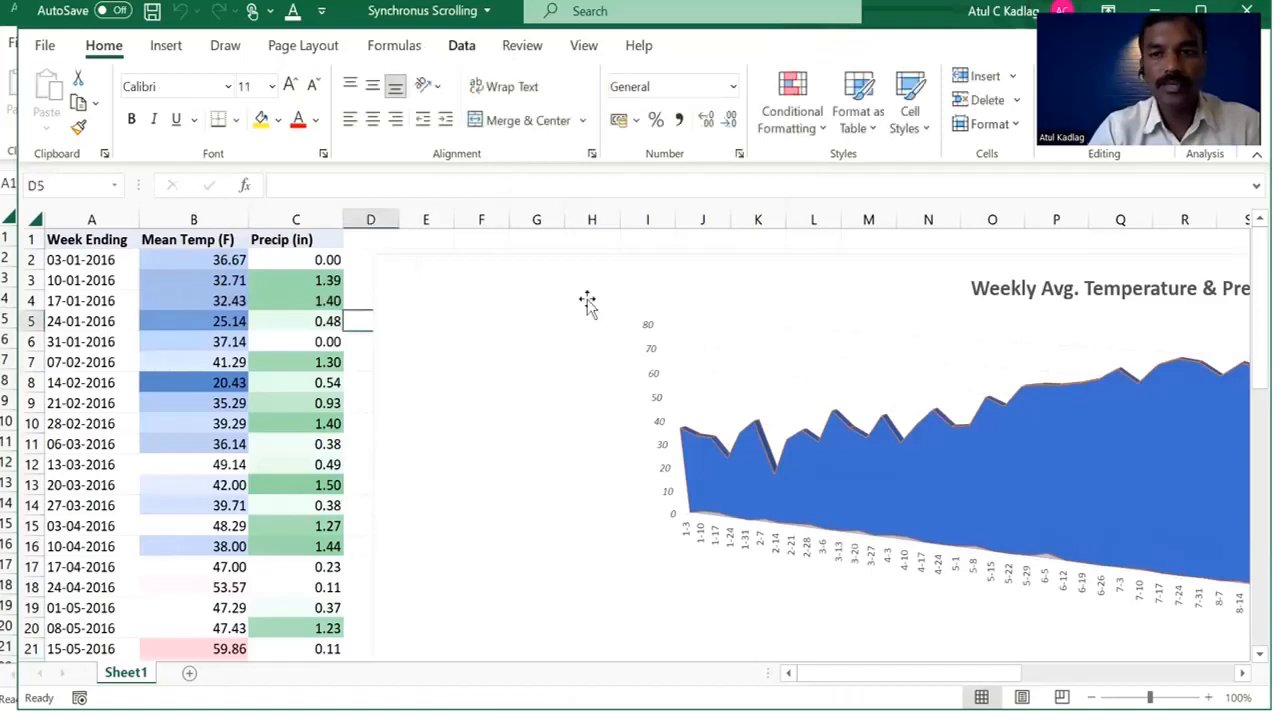
click(584, 46)
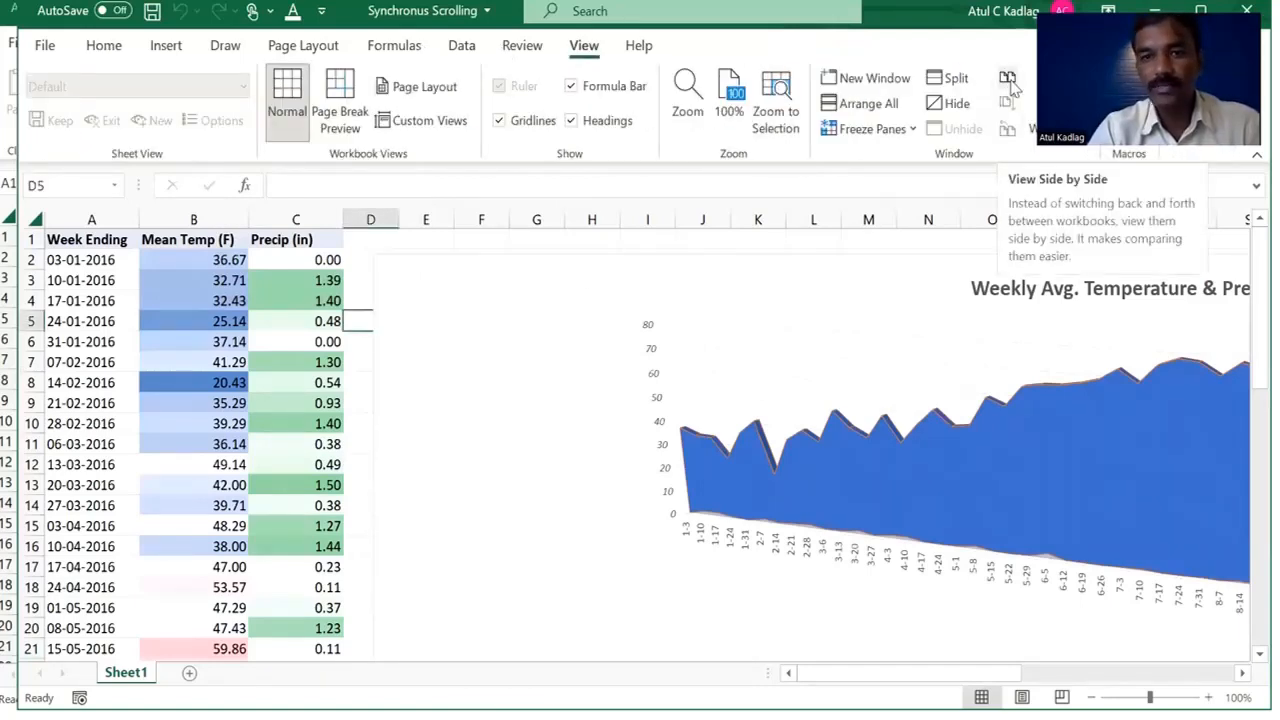
click(1010, 82)
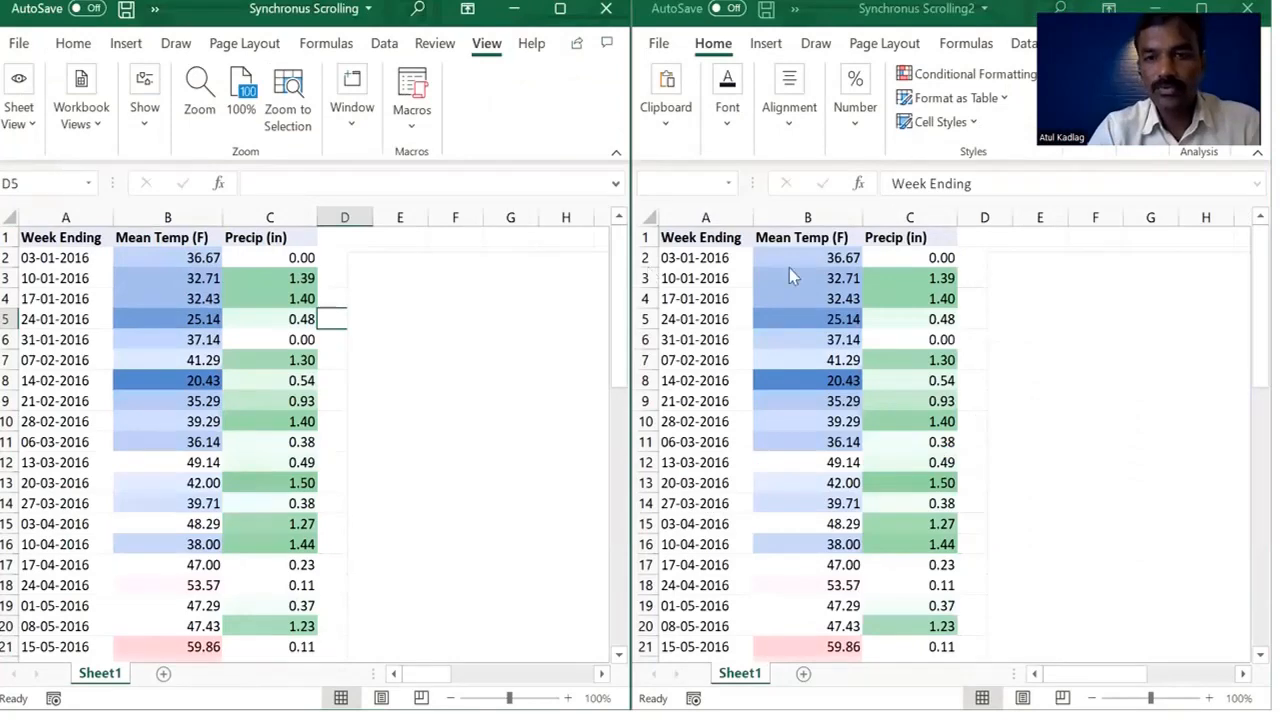
Step: Arrange all open workbook windows as Tiled and try synchronous scrolling through the weekly rows and back to row 1
drag(619, 285, 605, 231)
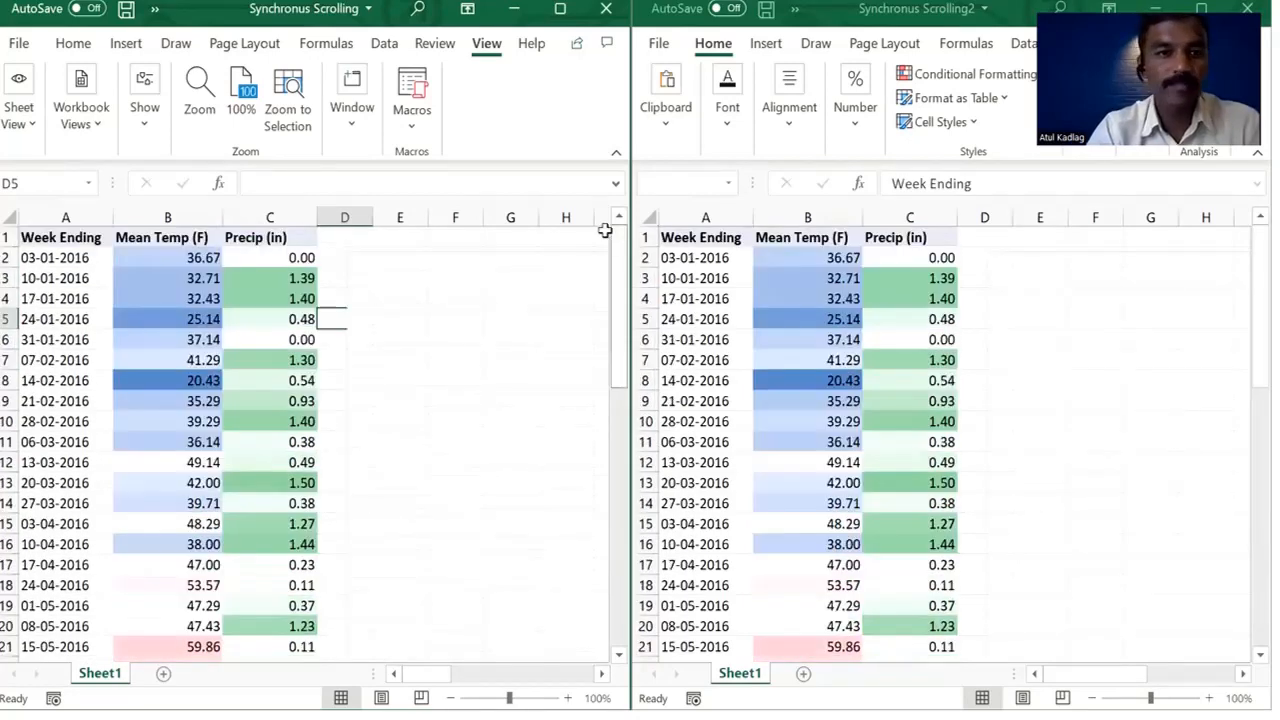
click(341, 131)
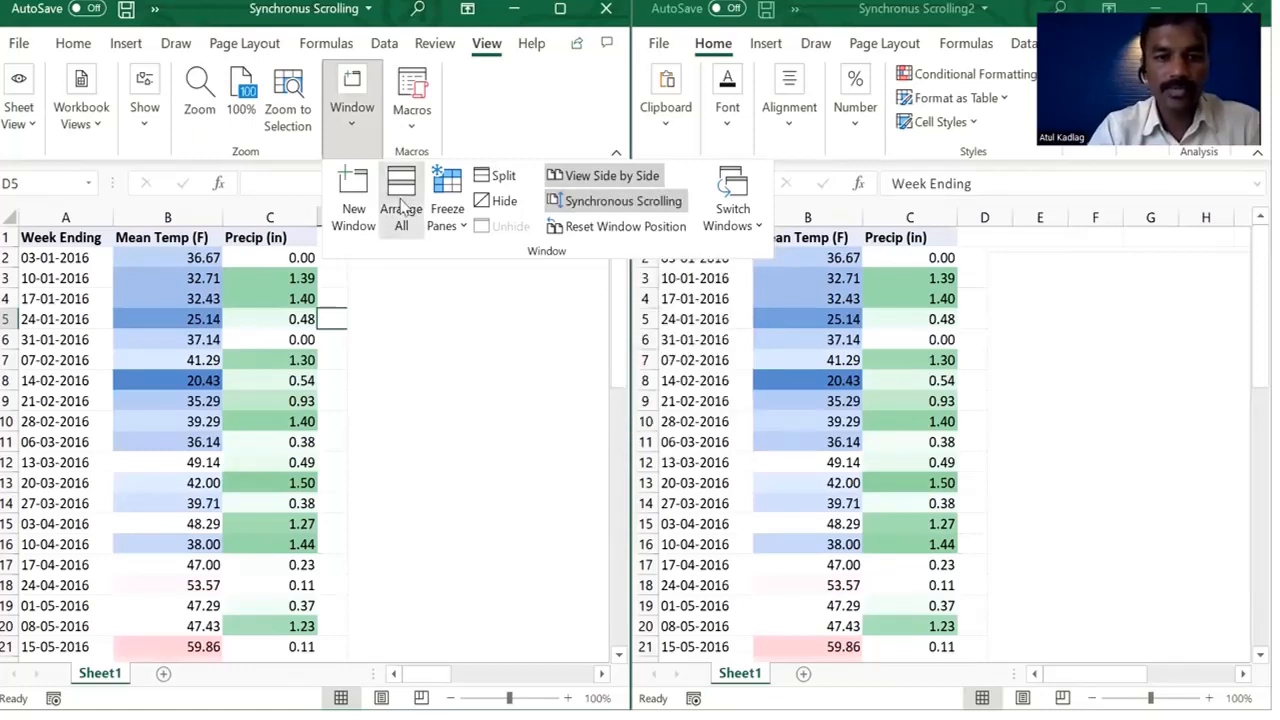
click(470, 331)
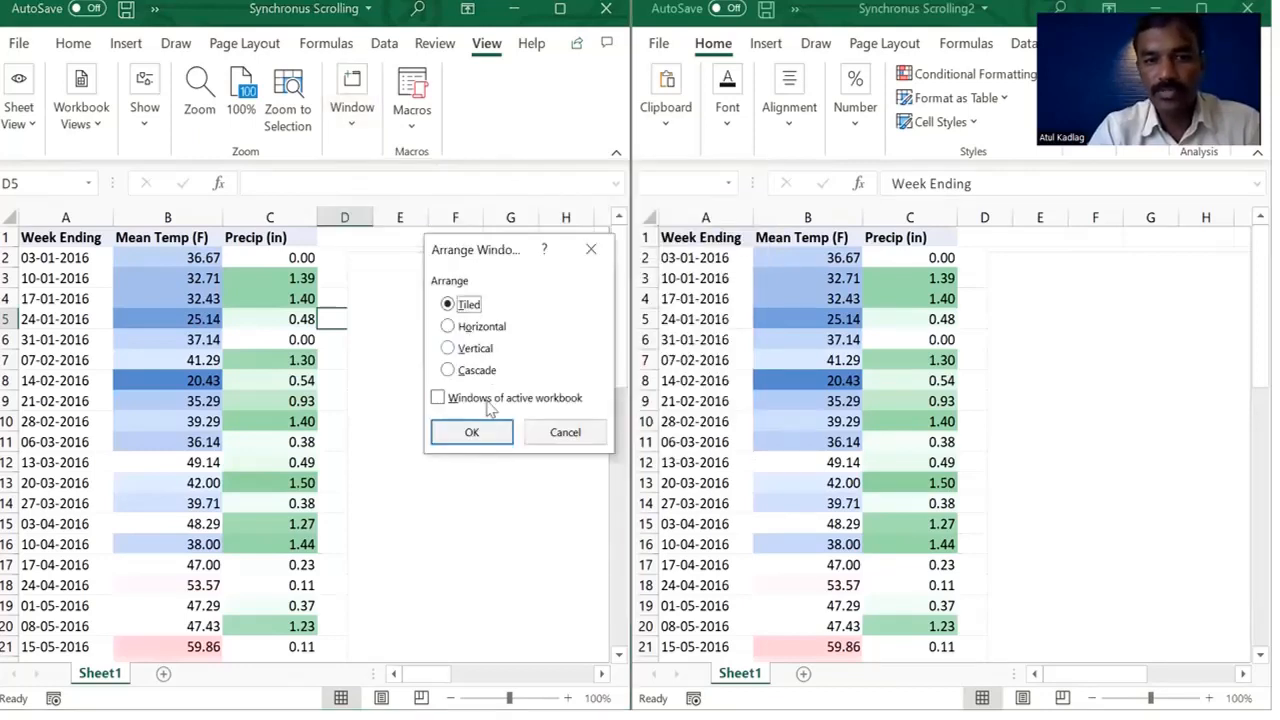
click(487, 428)
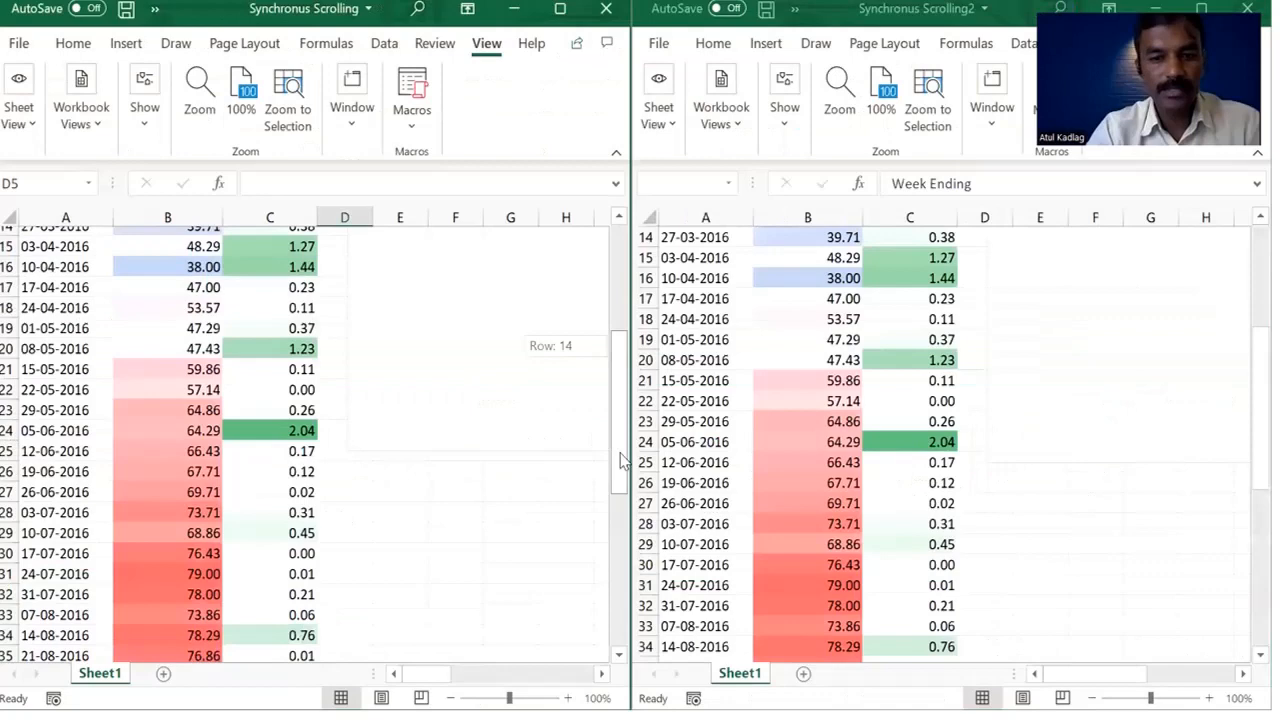
drag(622, 460, 620, 355)
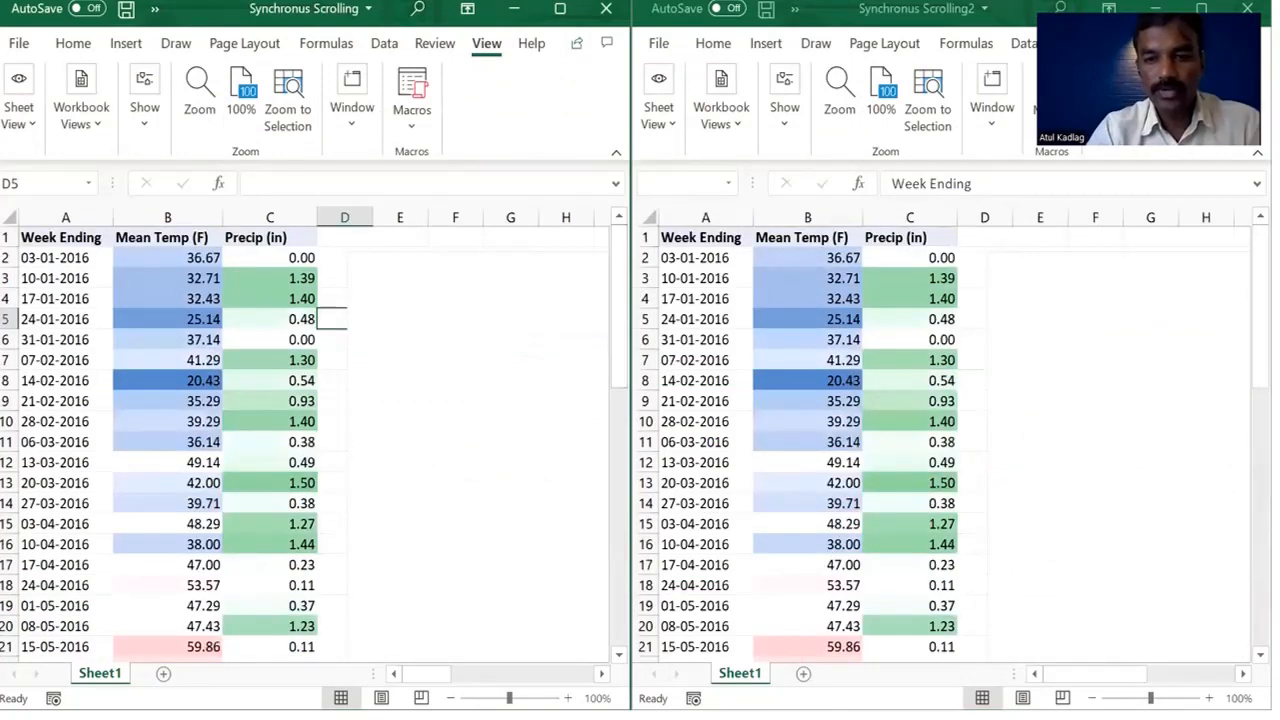